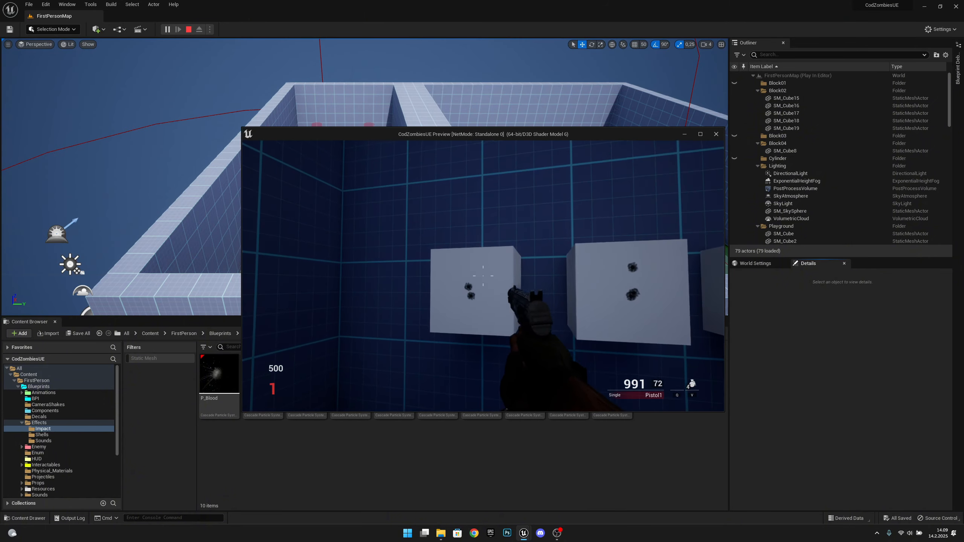
# - Shoot each white cube along the wall in the running preview to examine the bullet impact effects and decals
pyautogui.click(483, 276)
pyautogui.click(482, 276)
pyautogui.click(483, 276)
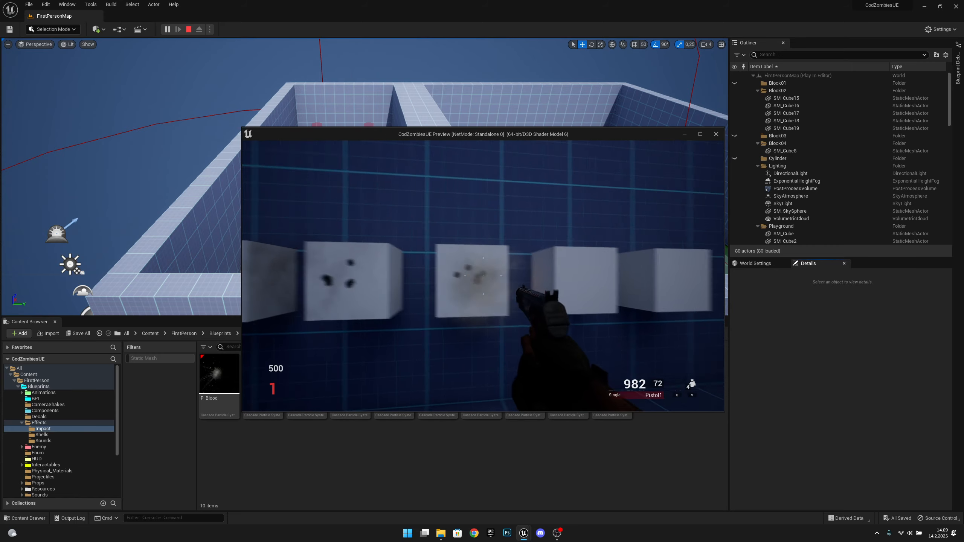
pyautogui.click(483, 276)
pyautogui.click(483, 276)
pyautogui.click(482, 275)
pyautogui.click(483, 275)
pyautogui.click(483, 275)
pyautogui.click(483, 275)
pyautogui.click(482, 276)
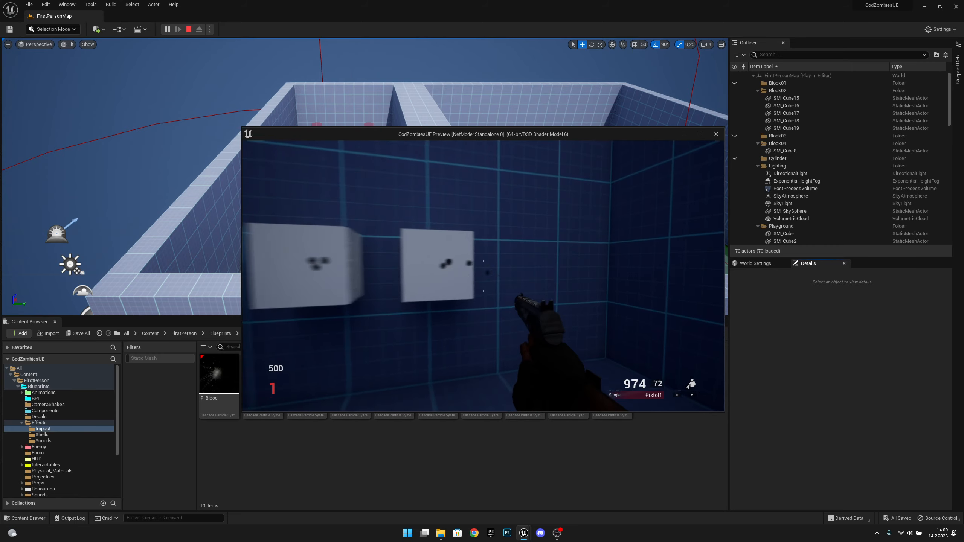
pyautogui.press('s')
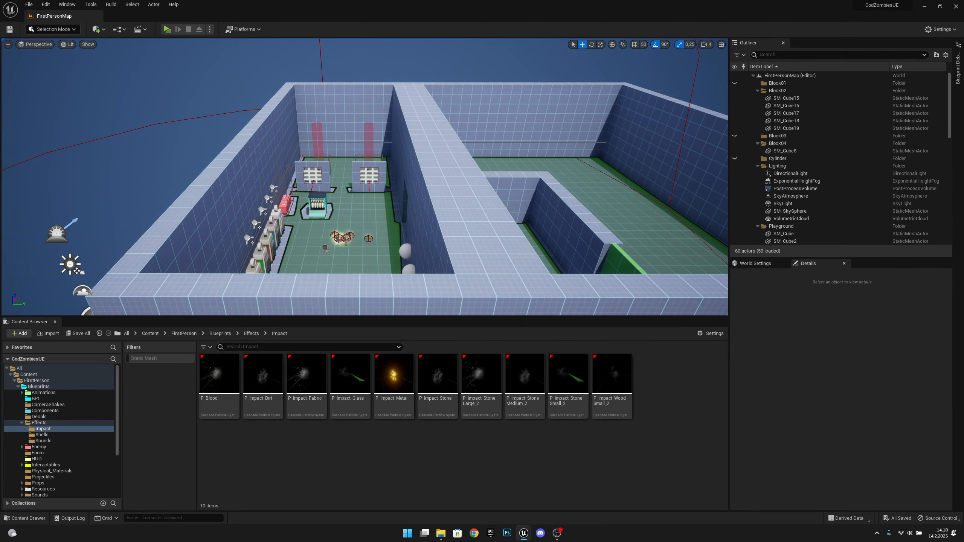
# - Move the first cube of the wall row sideways into the corner, to a Y location of about 1033
pyautogui.moveTo(364, 176); pyautogui.dragTo(367, 239, button='right')
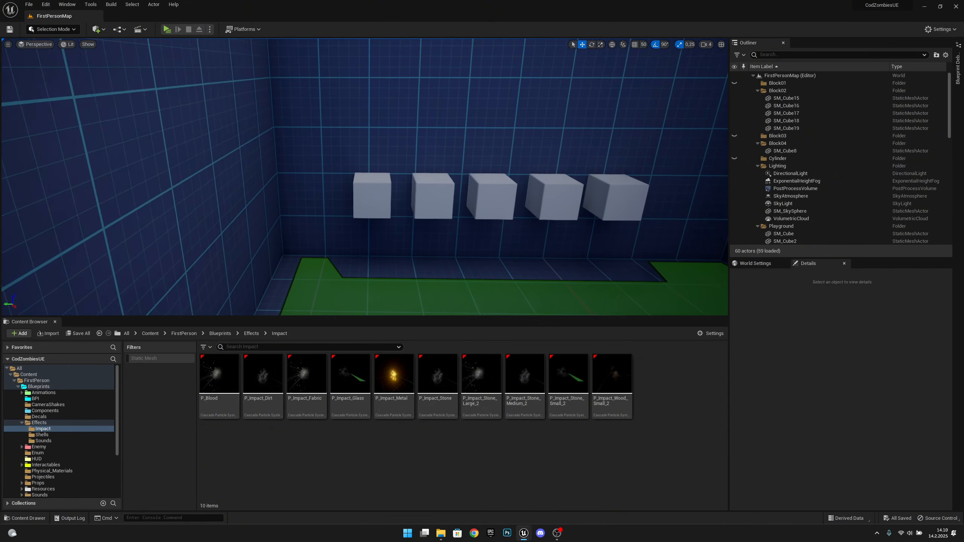
pyautogui.moveTo(464, 229); pyautogui.dragTo(469, 230, button='right')
pyautogui.click(369, 197)
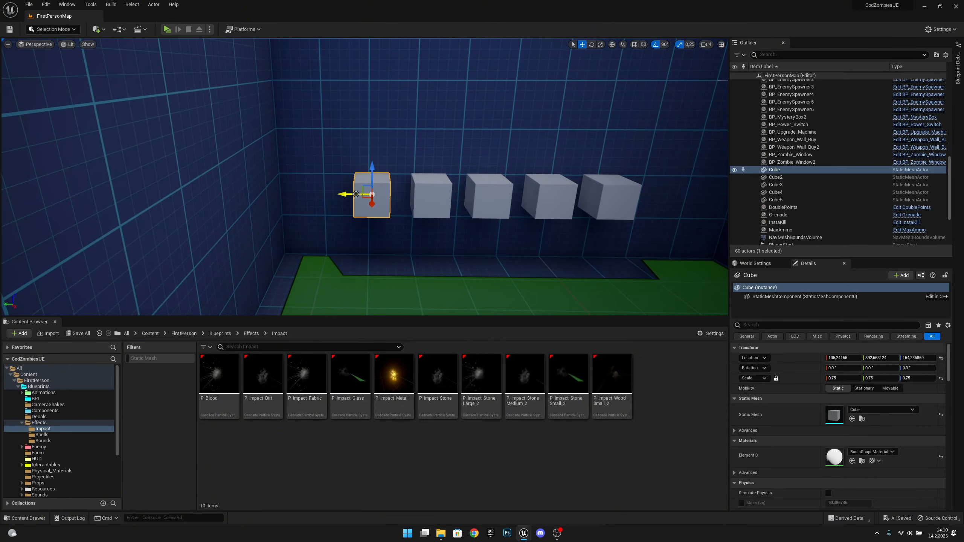
pyautogui.moveTo(356, 195); pyautogui.dragTo(299, 189)
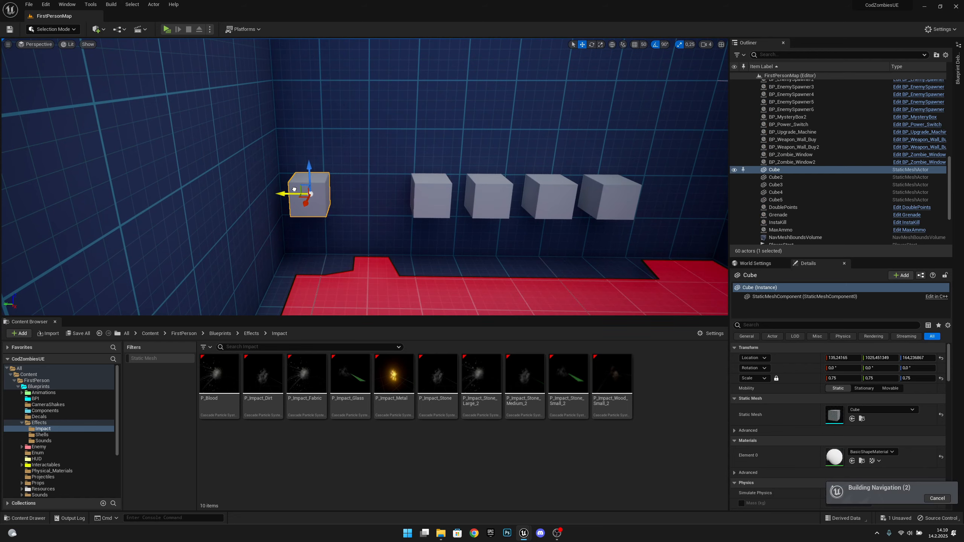
pyautogui.moveTo(291, 189); pyautogui.dragTo(447, 198, button='right')
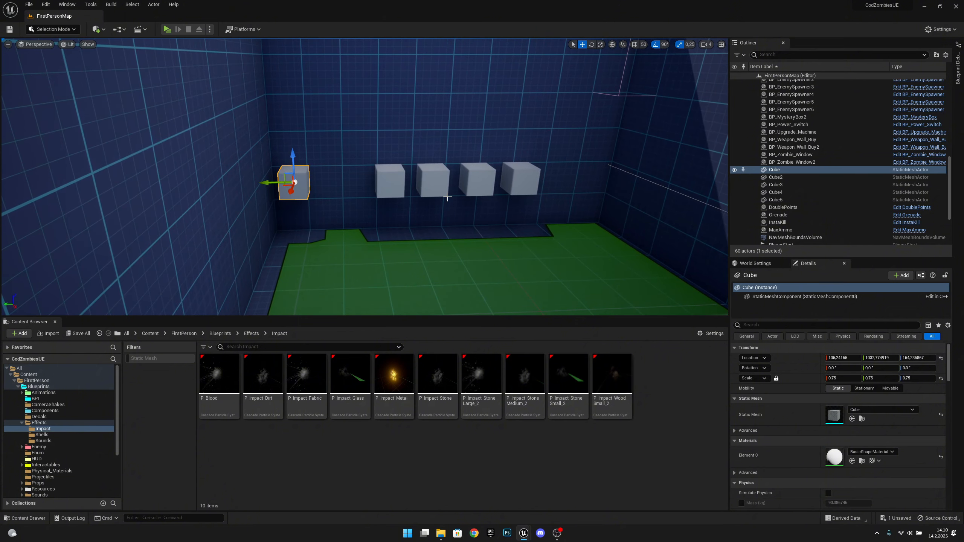
# - Shift the other four cubes along the wall to form a close, evenly spaced row beside the first cube
pyautogui.click(390, 181)
pyautogui.moveTo(370, 182); pyautogui.dragTo(311, 182)
pyautogui.click(433, 187)
pyautogui.moveTo(415, 181); pyautogui.dragTo(350, 181)
pyautogui.click(470, 196)
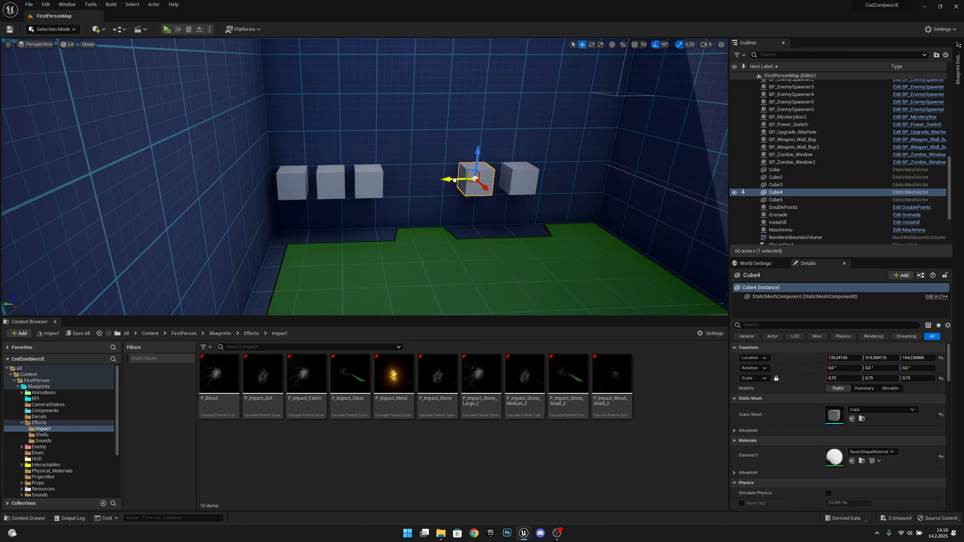
pyautogui.moveTo(455, 181); pyautogui.dragTo(385, 181)
pyautogui.click(519, 178)
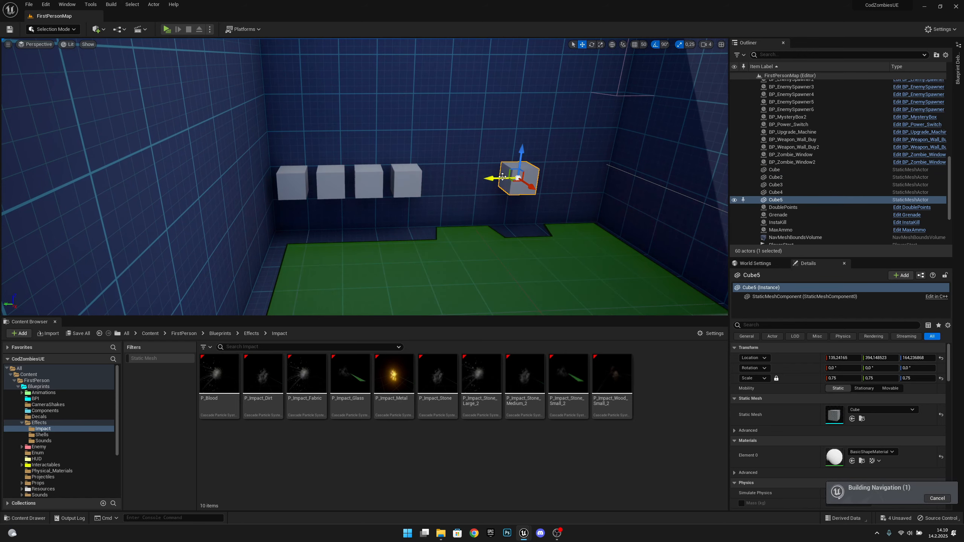
pyautogui.moveTo(491, 181); pyautogui.dragTo(419, 182)
# - Duplicate the last cube four times along the wall to extend the evenly spaced row to nine cubes
pyautogui.moveTo(423, 183); pyautogui.dragTo(473, 185, button='right')
pyautogui.press('w')
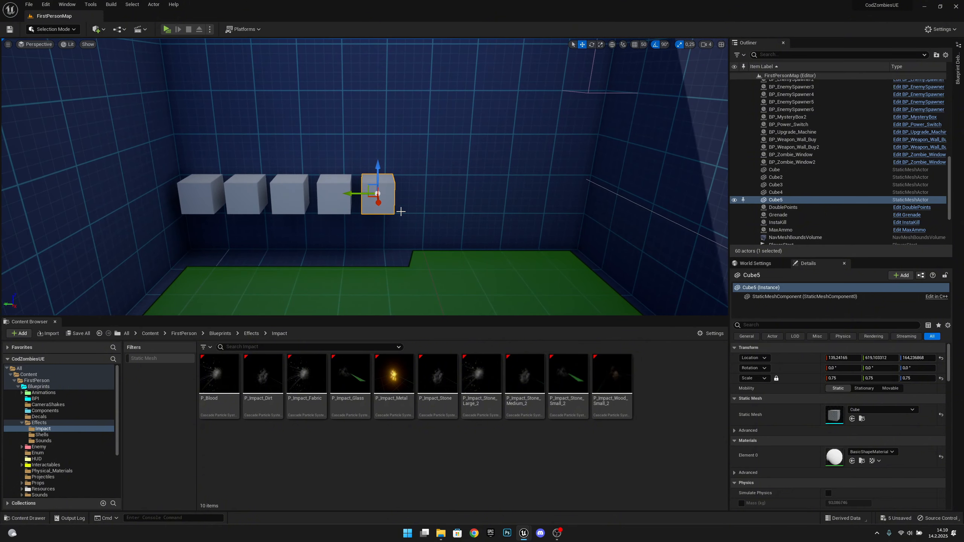
pyautogui.keyDown('alt'); pyautogui.moveTo(348, 194); pyautogui.dragTo(516, 198); pyautogui.keyUp('alt')
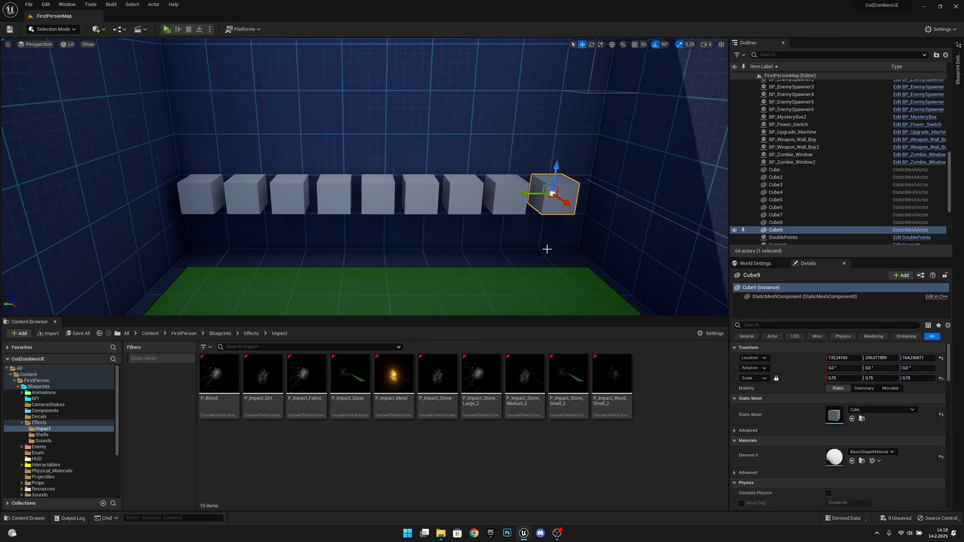
# - Copy the ninth cube down to the floor and scale it to 2.75 × 5.0 × 1.0 as a low platform
pyautogui.keyDown('alt'); pyautogui.moveTo(556, 175); pyautogui.dragTo(564, 232); pyautogui.keyUp('alt')
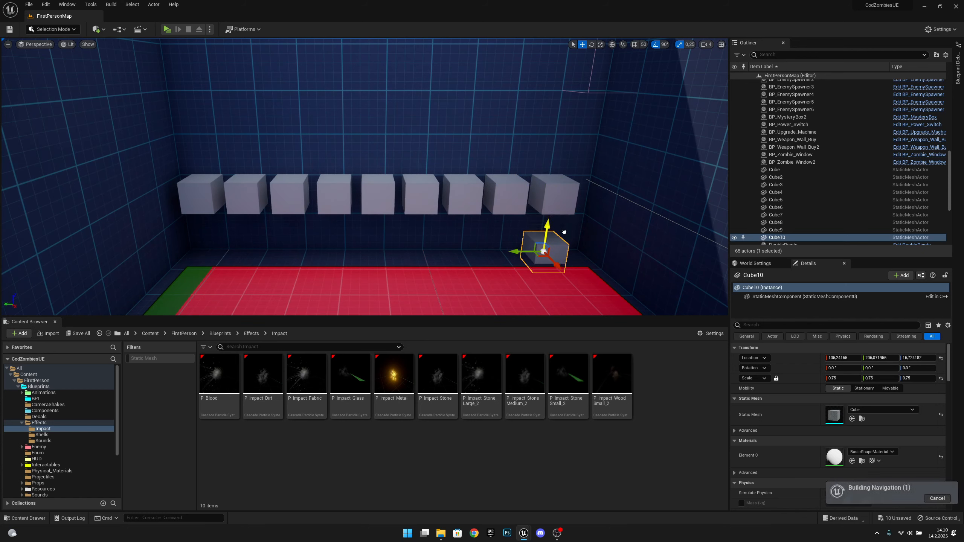
pyautogui.press('r')
pyautogui.moveTo(555, 272); pyautogui.dragTo(545, 236)
pyautogui.press('w')
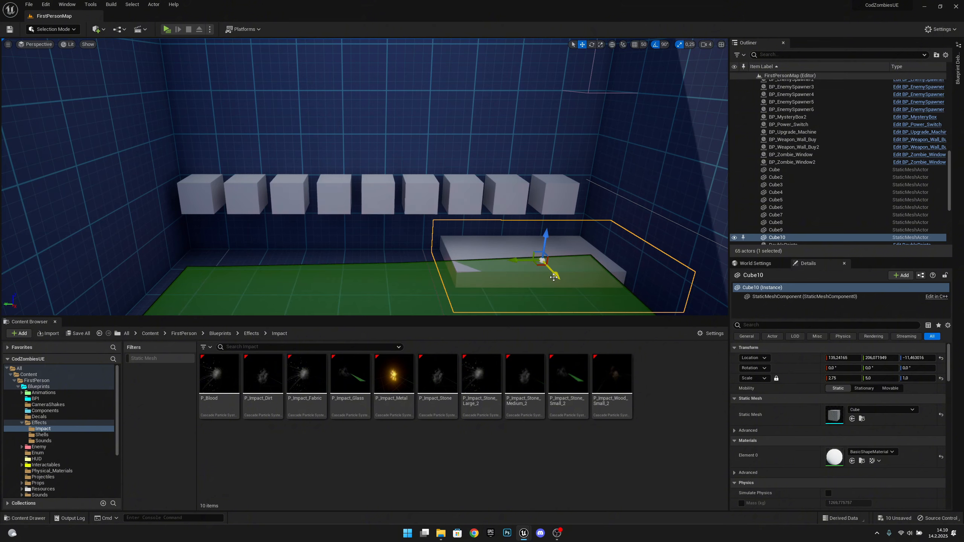
# - Apply the M_Concrete_Grime material to the first cube in the row
pyautogui.press('a')
pyautogui.moveTo(518, 151); pyautogui.dragTo(501, 154, button='right')
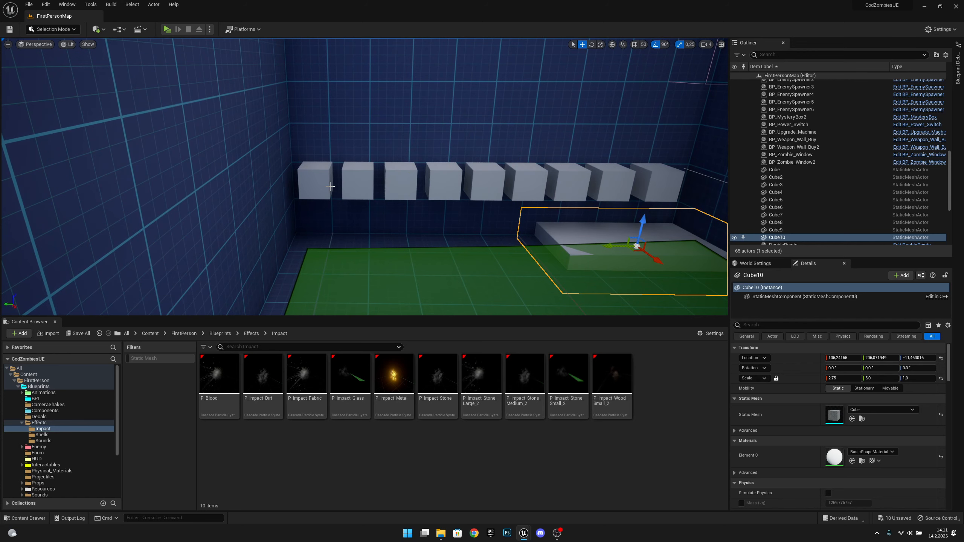
pyautogui.click(316, 181)
pyautogui.scroll(-5, 905, 415)
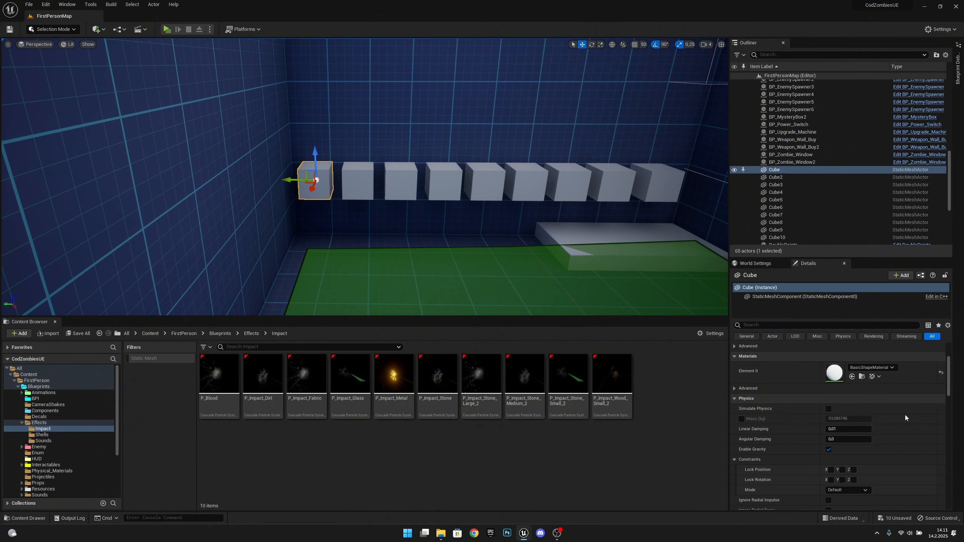
pyautogui.scroll(6, 915, 410)
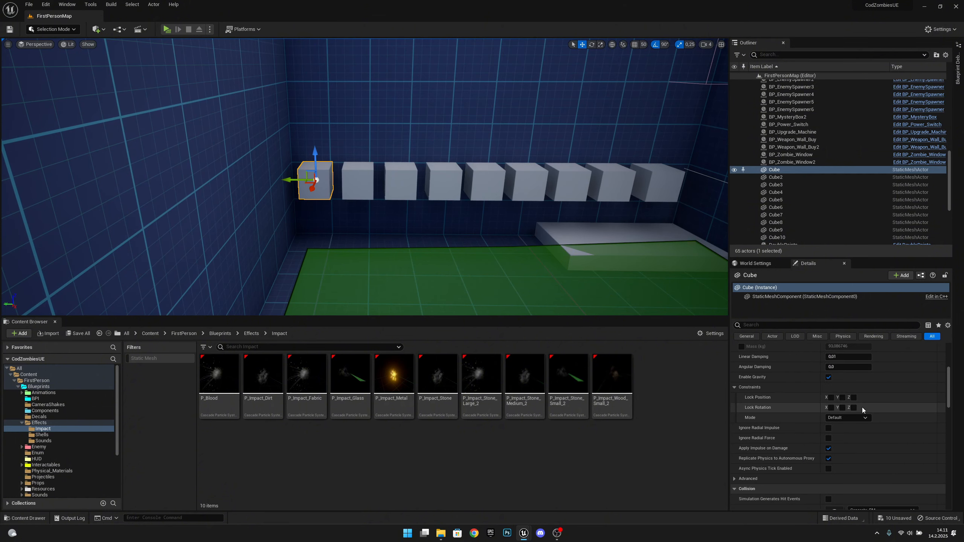
pyautogui.click(882, 452)
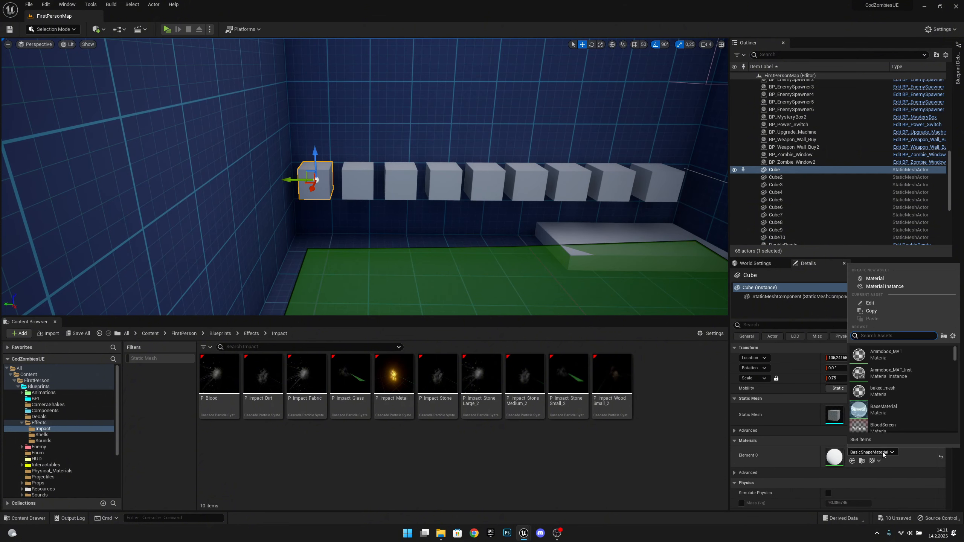
pyautogui.write('CONC')
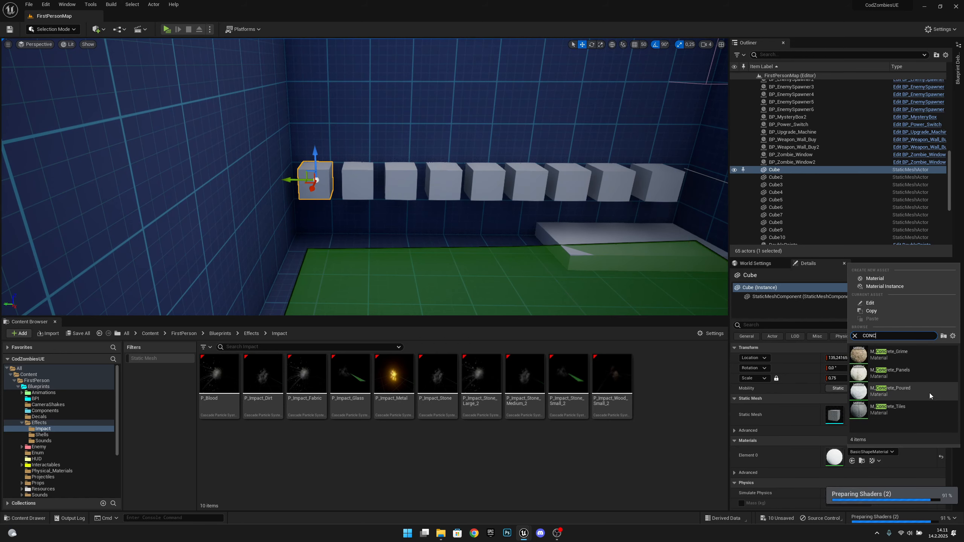
pyautogui.scroll(-1, 923, 373)
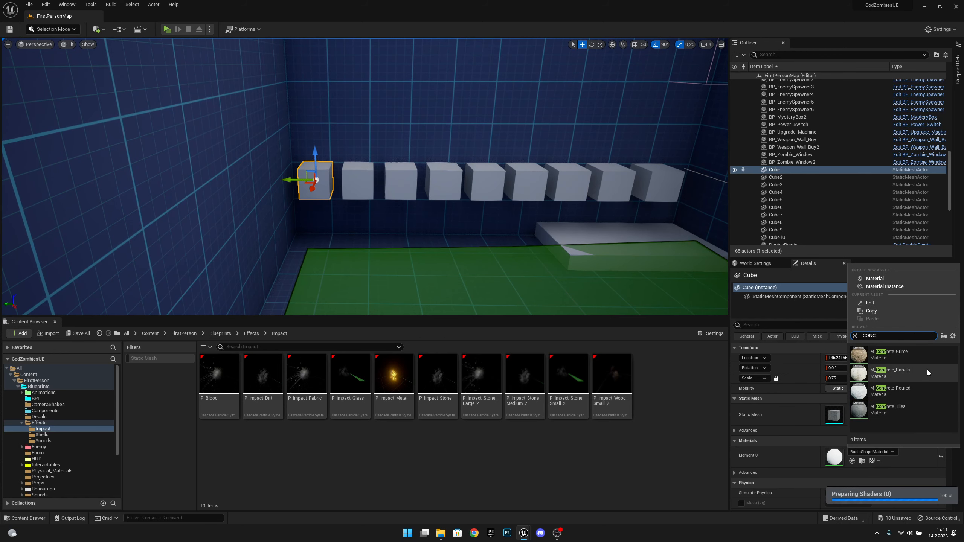
pyautogui.click(896, 354)
pyautogui.press('w')
pyautogui.moveTo(405, 201)
pyautogui.mouseDown(button='right')
pyautogui.moveTo(365, 202)
pyautogui.moveTo(416, 224)
pyautogui.moveTo(410, 212)
pyautogui.mouseUp(button='right')
pyautogui.press('s')
pyautogui.press('d')
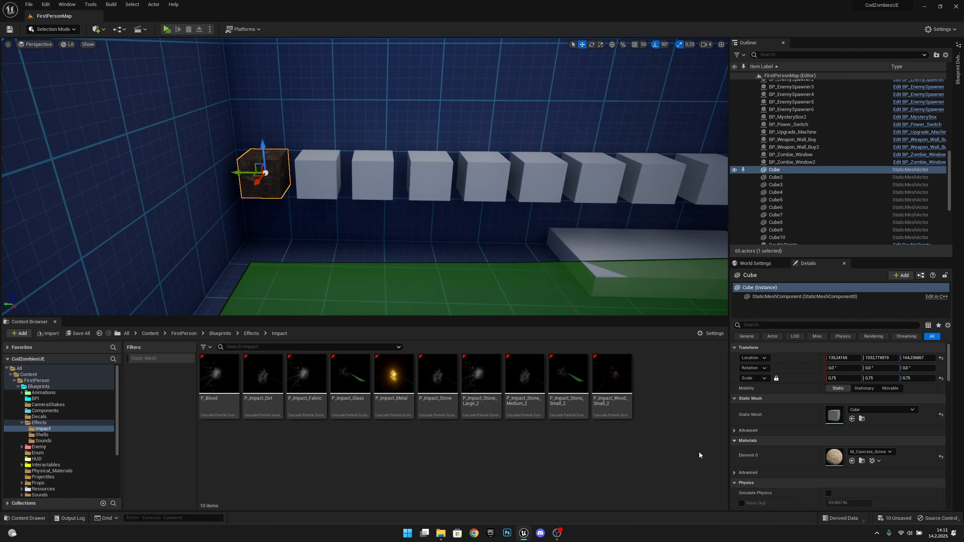
# - Select the second cube in the row and check its physical material override
pyautogui.scroll(-5, 86, 450)
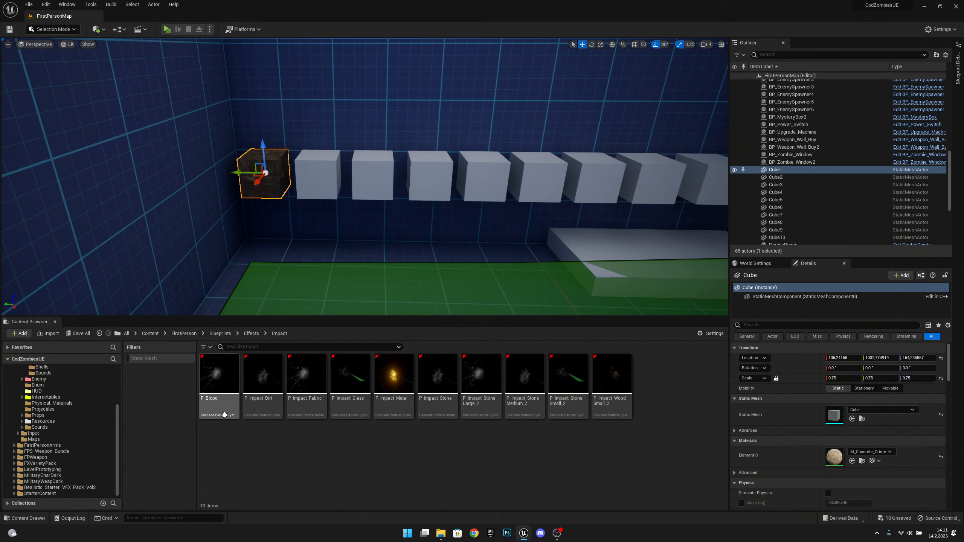
pyautogui.press('w')
pyautogui.moveTo(378, 229); pyautogui.dragTo(375, 229, button='right')
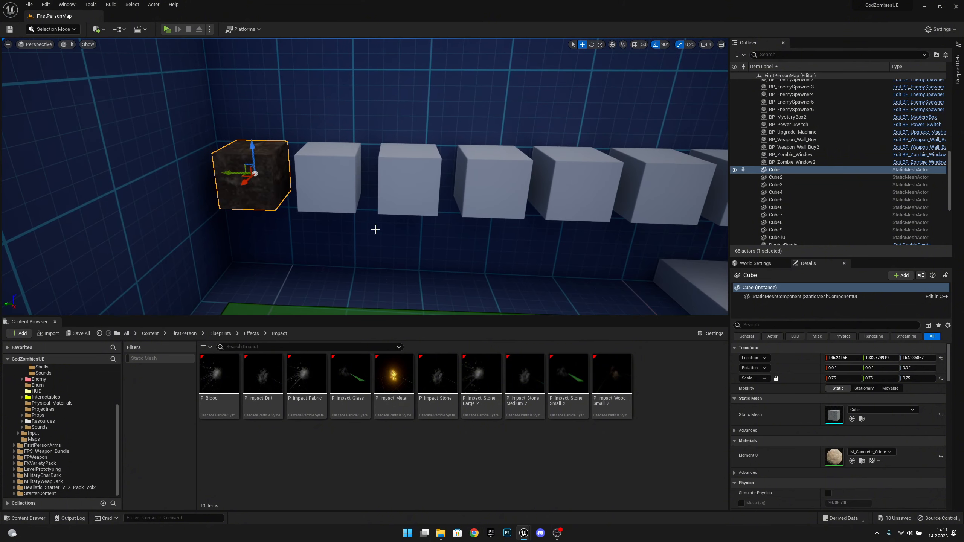
pyautogui.click(342, 180)
pyautogui.scroll(-14, 911, 442)
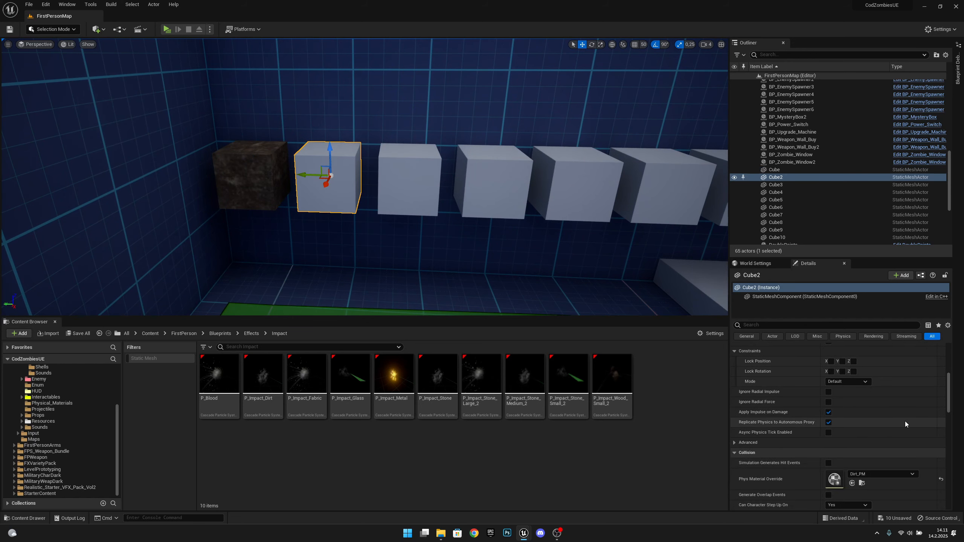
pyautogui.scroll(14, 893, 428)
# - Try the M_Dirt_A material on the second cube
pyautogui.click(878, 409)
pyautogui.click(877, 449)
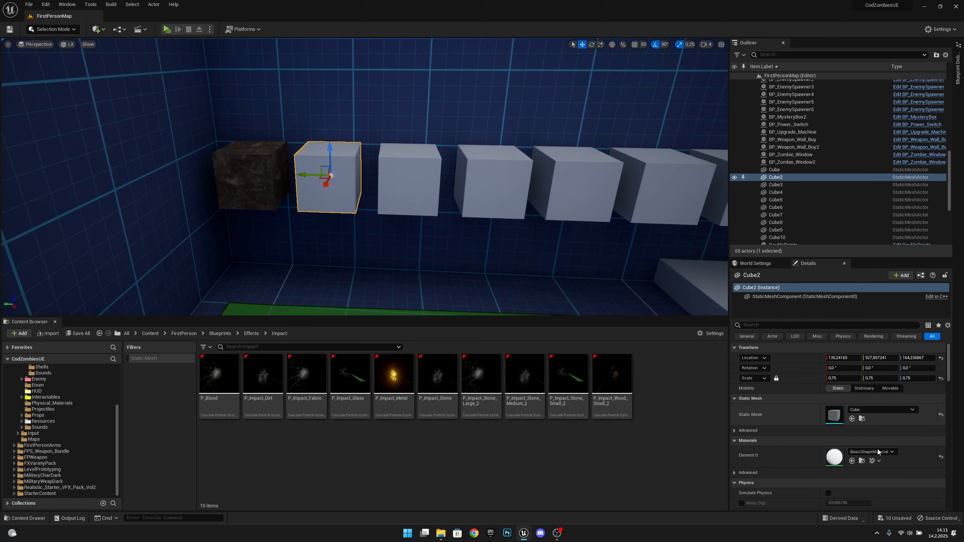
pyautogui.click(877, 452)
pyautogui.write('DIRT')
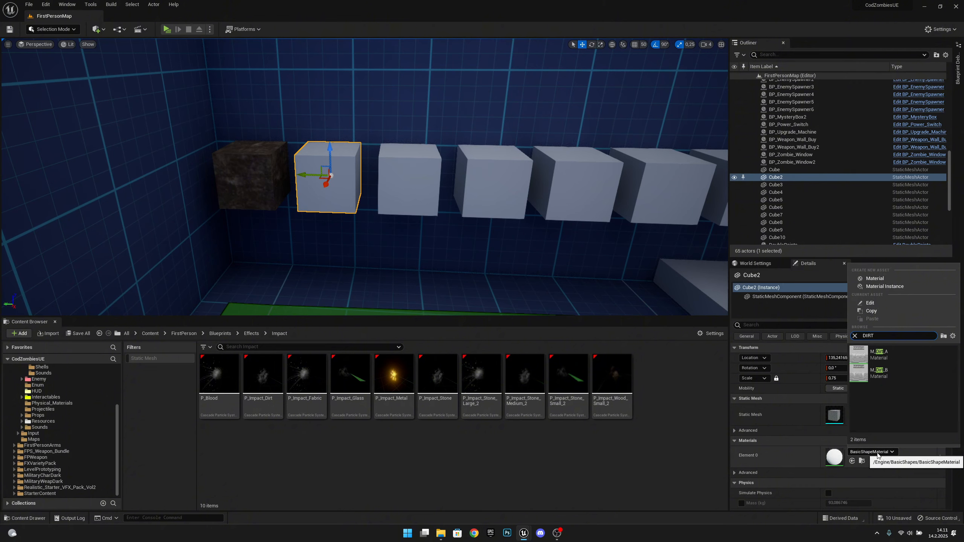
pyautogui.click(878, 353)
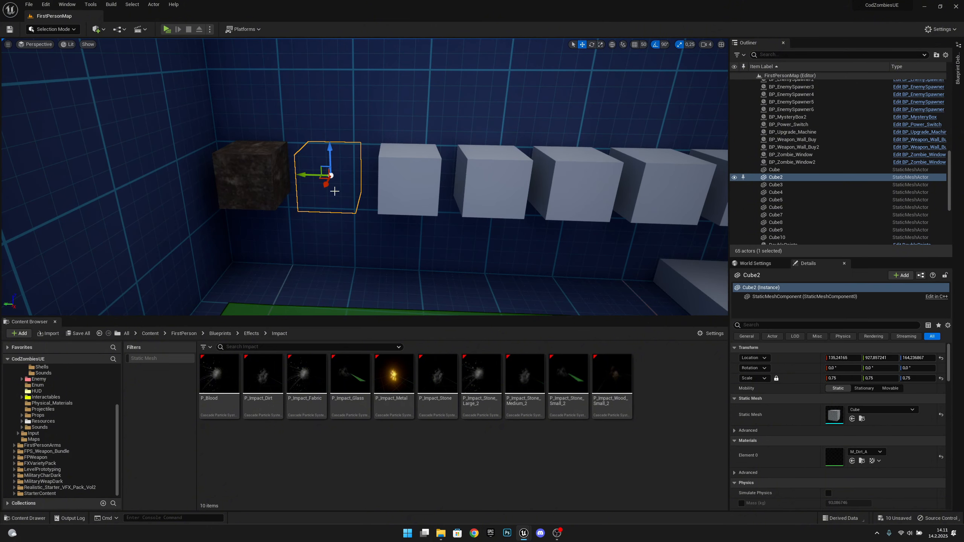
# - Find the ground materials and assign M_Ground_Grass to the second cube
pyautogui.click(865, 452)
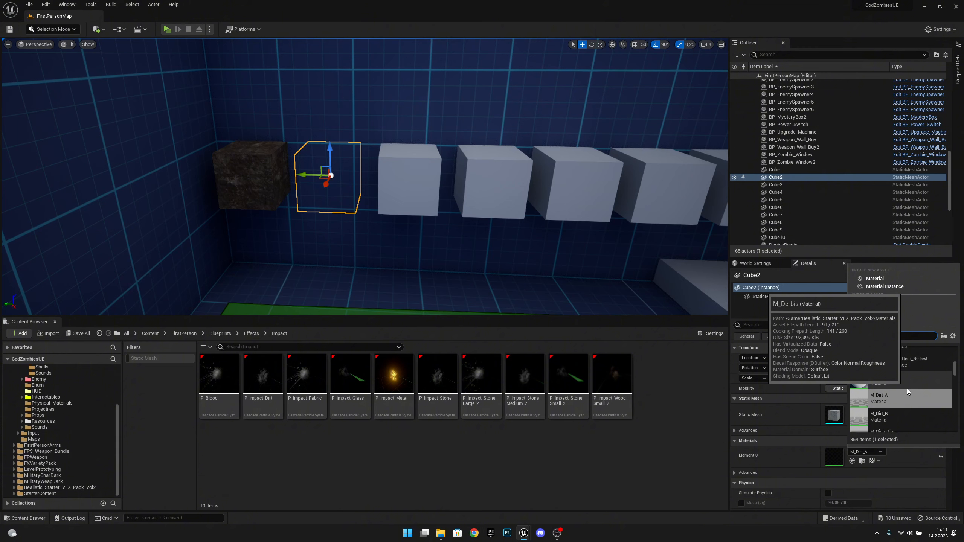
pyautogui.write('ground')
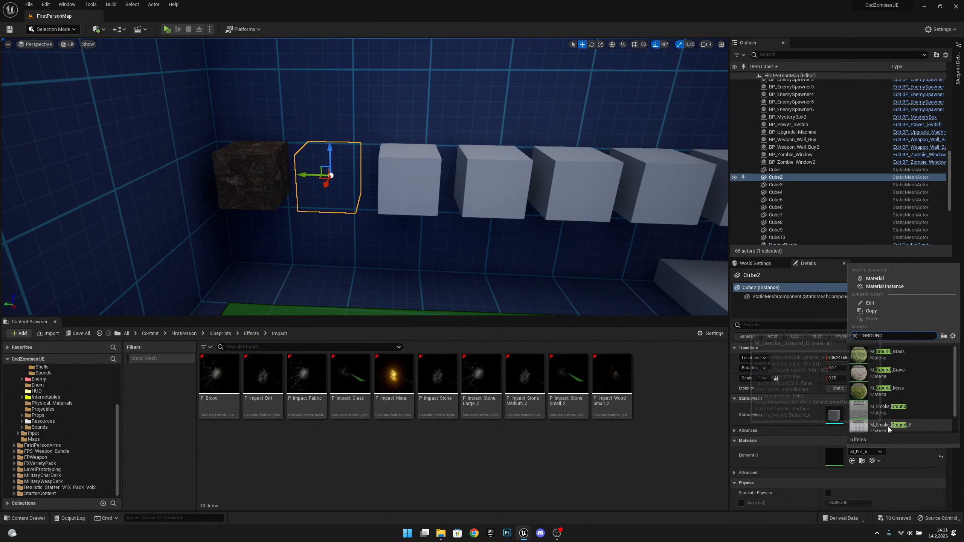
pyautogui.click(912, 356)
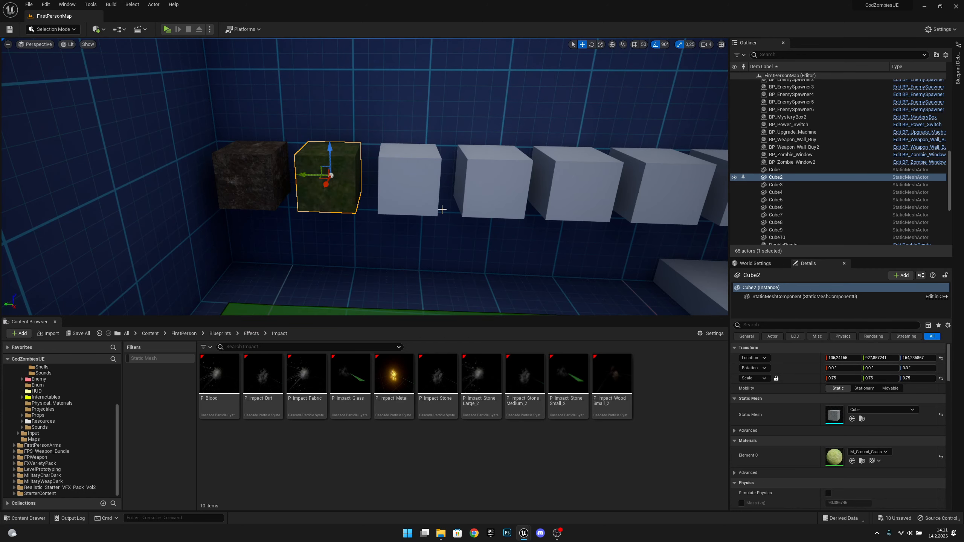
# - Select the third cube in the row and check its physics and collision settings
pyautogui.click(413, 189)
pyautogui.scroll(-8, 908, 404)
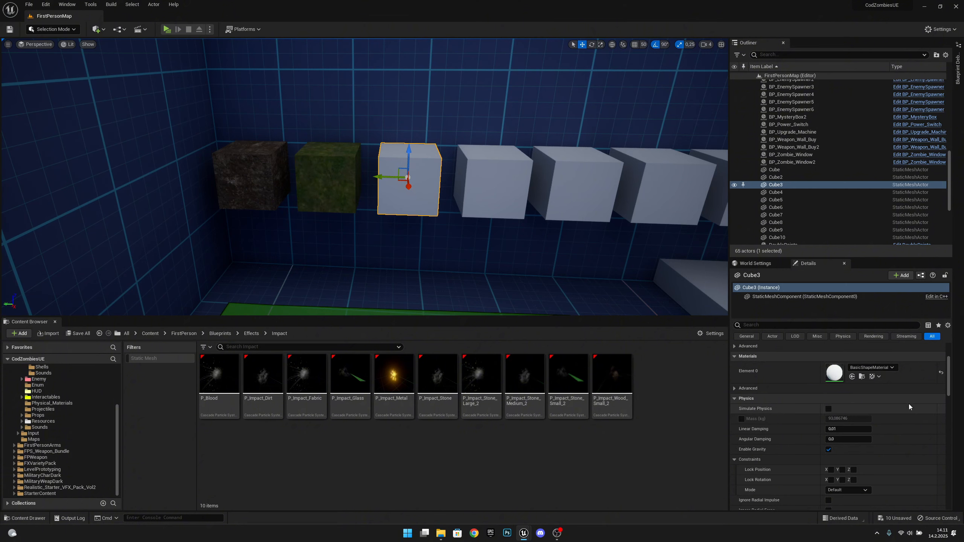
pyautogui.scroll(8, 889, 425)
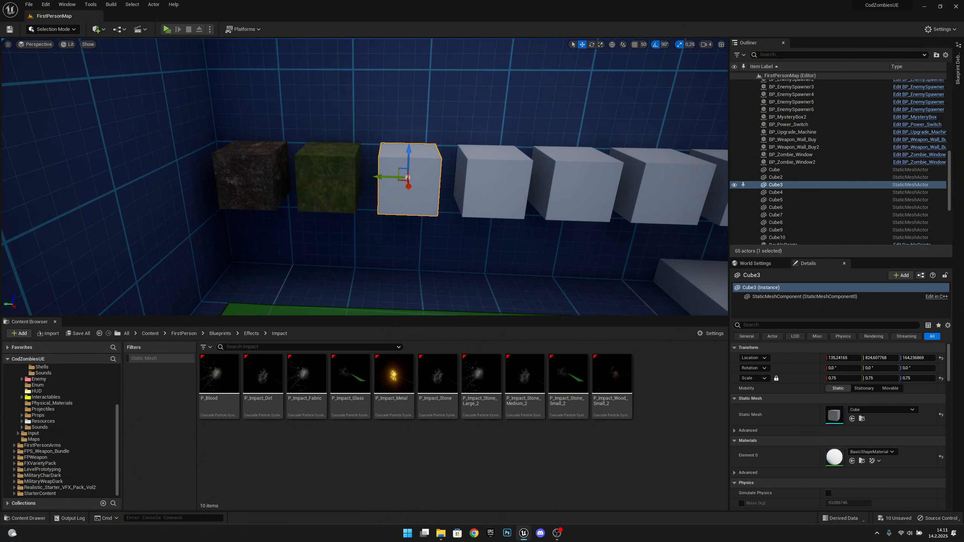
# - Select the fourth cube in the row and check its physical material override
pyautogui.press('d')
pyautogui.moveTo(522, 207); pyautogui.dragTo(547, 213, button='right')
pyautogui.click(380, 179)
pyautogui.scroll(-4, 889, 404)
pyautogui.scroll(-2, 888, 403)
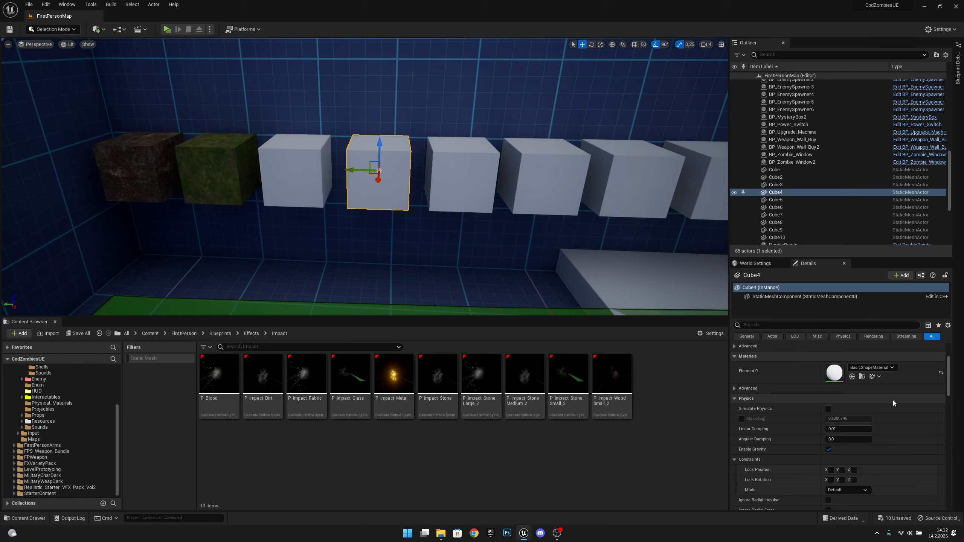
pyautogui.scroll(-3, 898, 413)
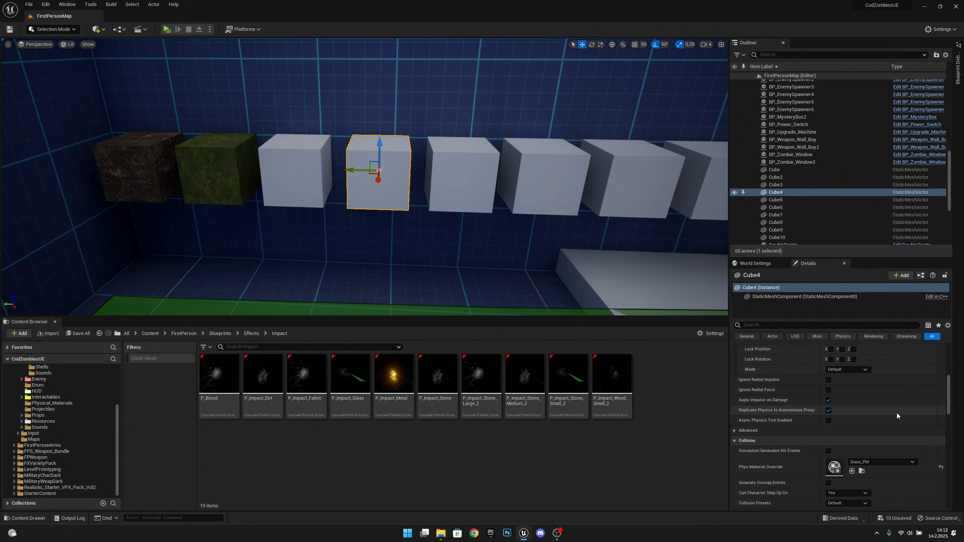
pyautogui.scroll(6, 886, 464)
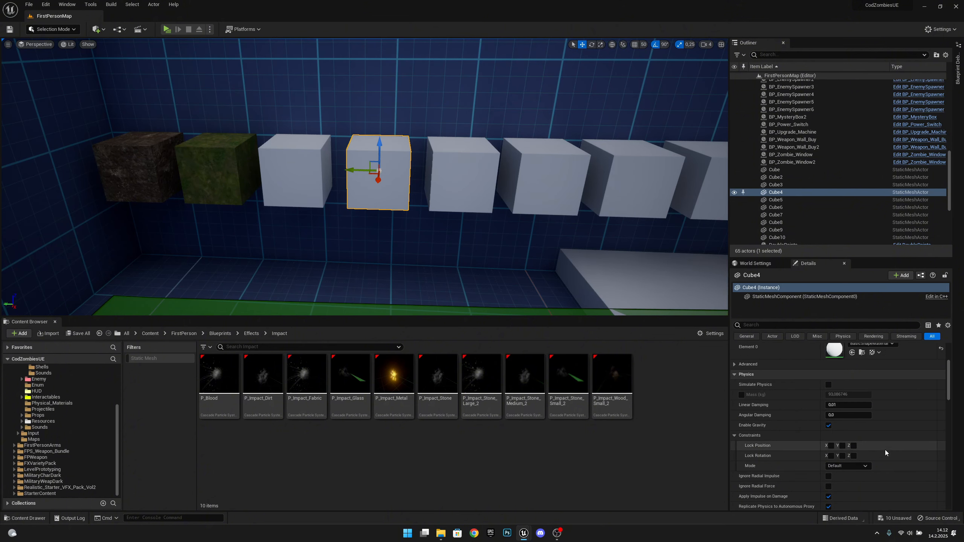
# - Try the Glass material on the fourth cube and inspect its surface up close
pyautogui.click(873, 427)
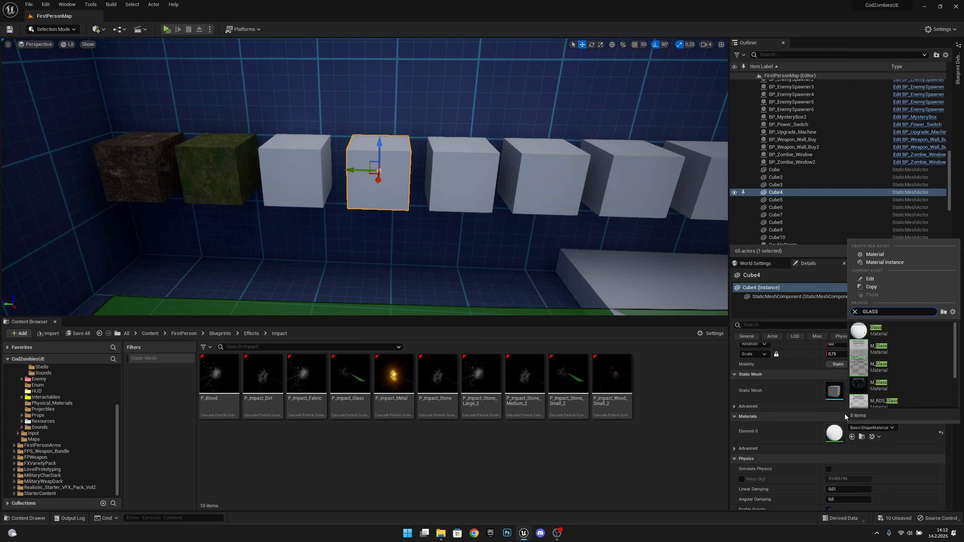
pyautogui.click(902, 332)
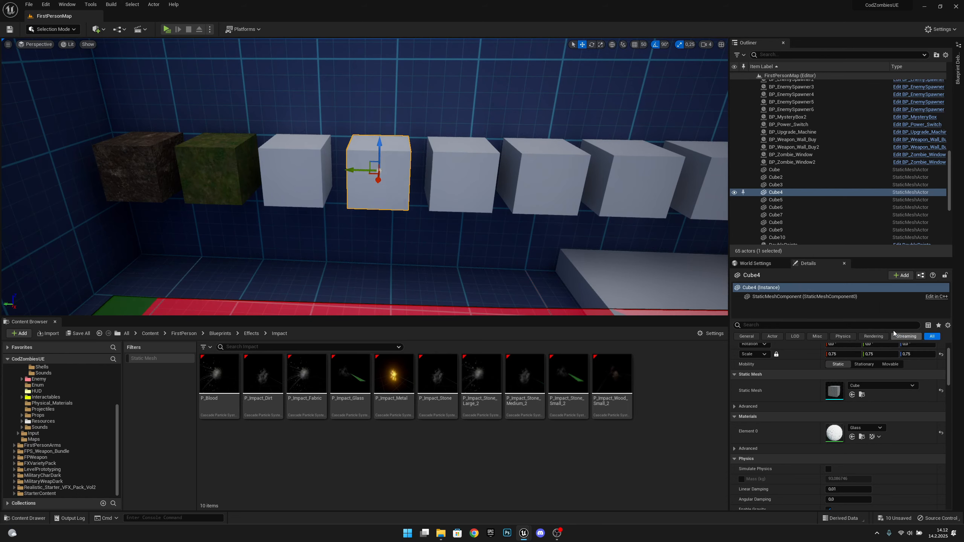
pyautogui.scroll(5, 380, 171)
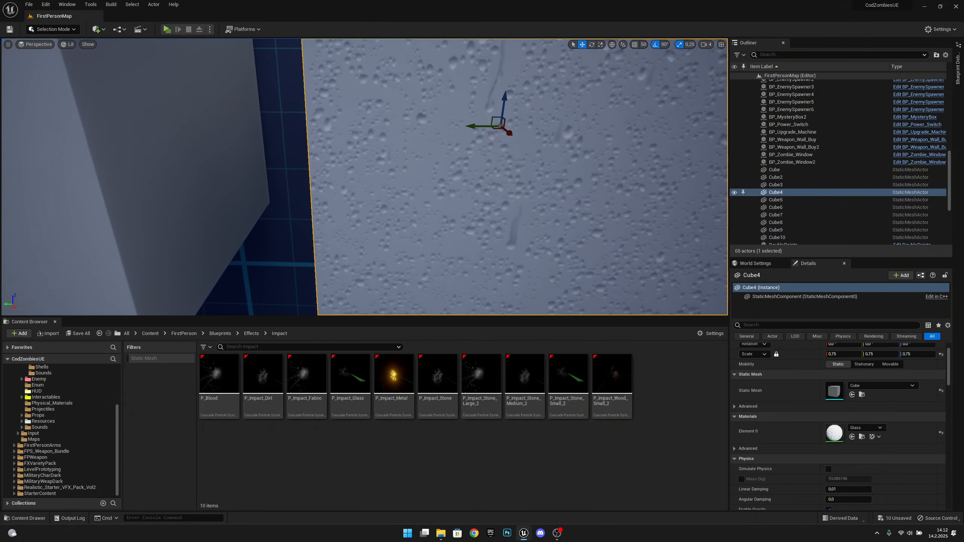
pyautogui.scroll(-4, 380, 171)
pyautogui.scroll(3, 379, 171)
pyautogui.scroll(-3, 379, 171)
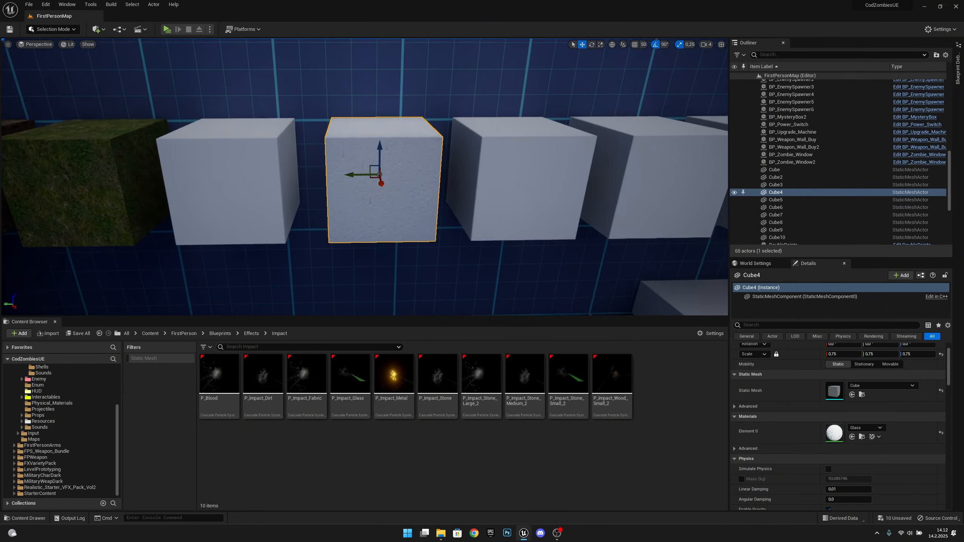
pyautogui.scroll(3, 380, 171)
# - Find the glass materials and assign the Starter Content M_Glass material to the fourth cube
pyautogui.click(867, 428)
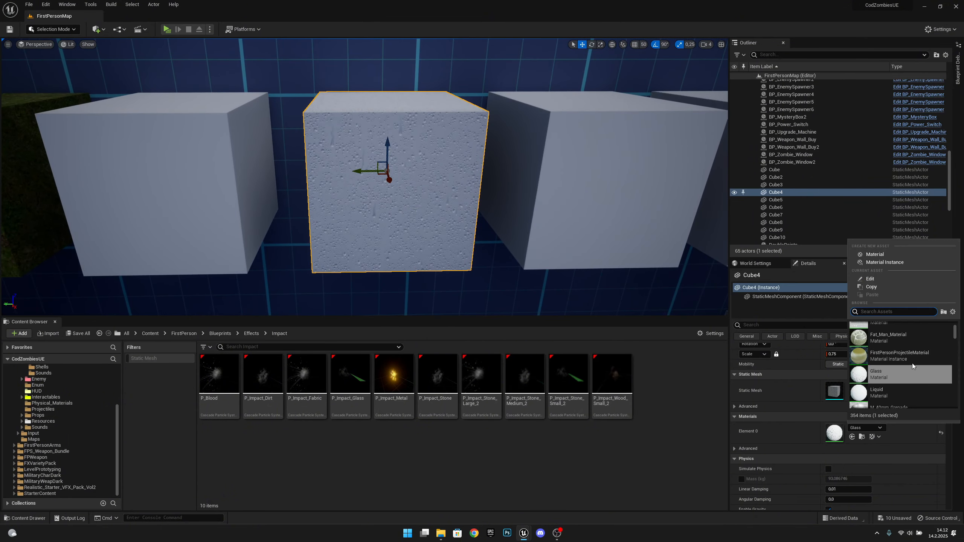
pyautogui.write('glass')
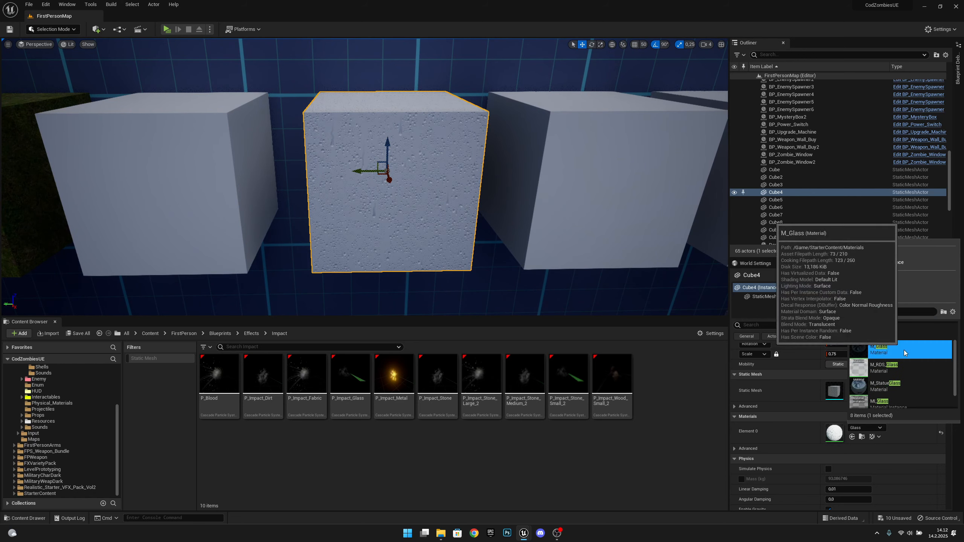
pyautogui.click(871, 385)
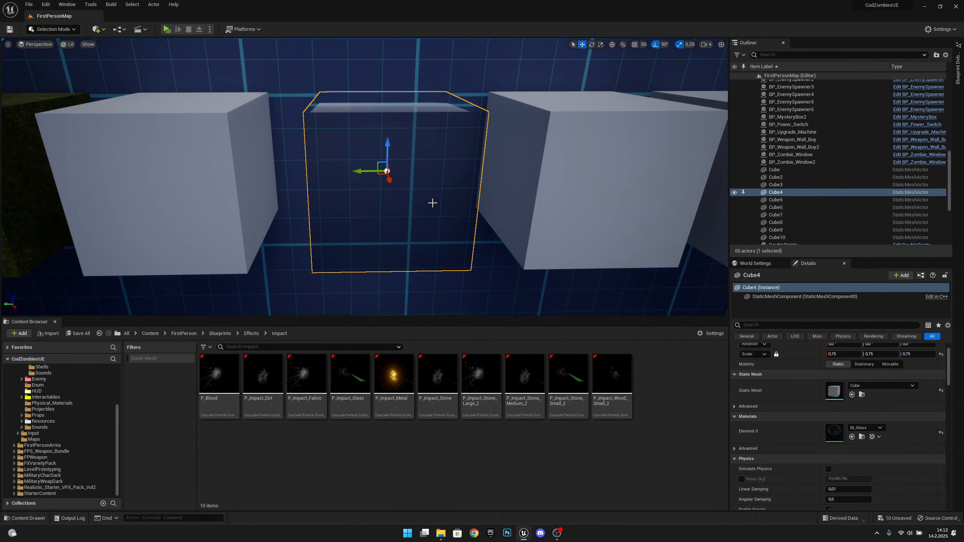
# - Check the fifth cube's physical material override and assign the M_Metal_Burnished_Steel material to that cube
pyautogui.press('s')
pyautogui.moveTo(431, 205); pyautogui.dragTo(473, 202, button='right')
pyautogui.click(395, 203)
pyautogui.scroll(-10, 903, 438)
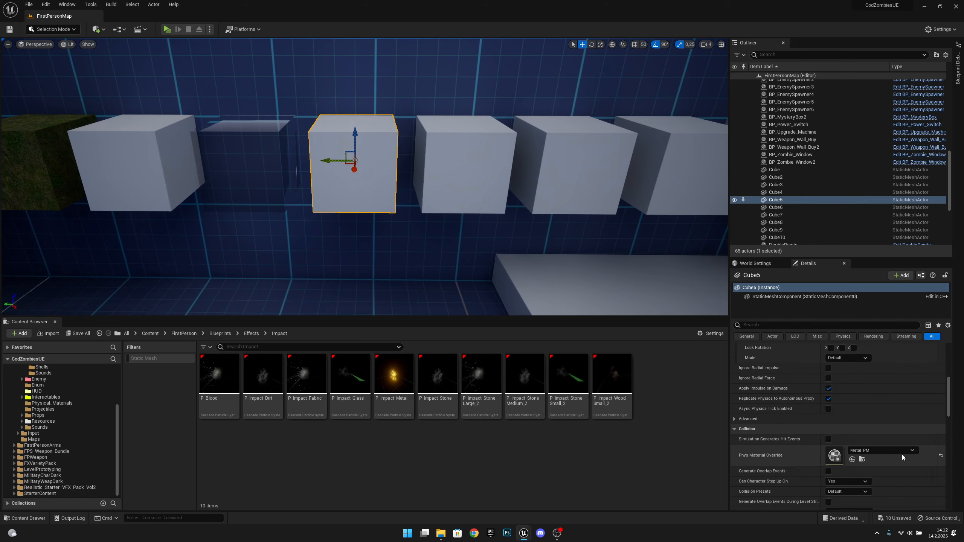
pyautogui.scroll(8, 898, 452)
pyautogui.click(876, 428)
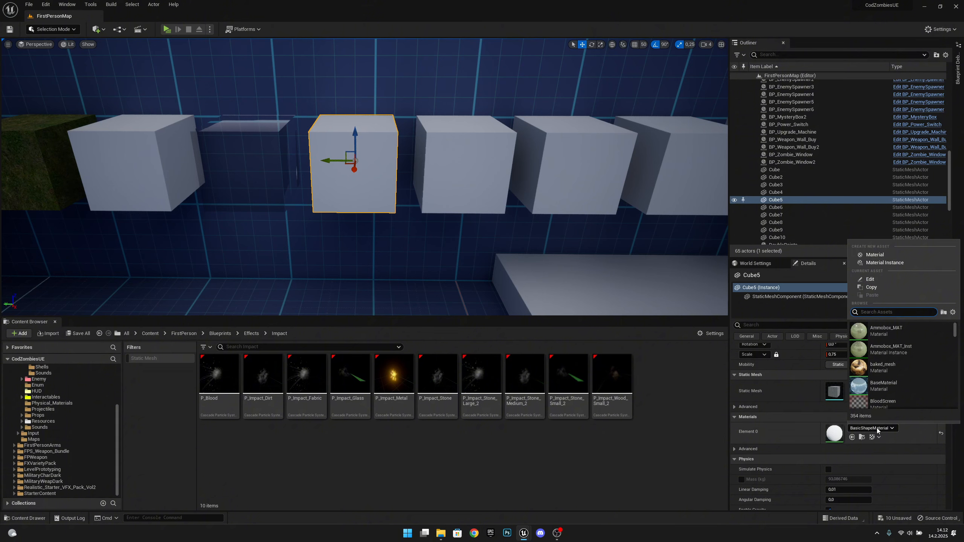
pyautogui.write('metal')
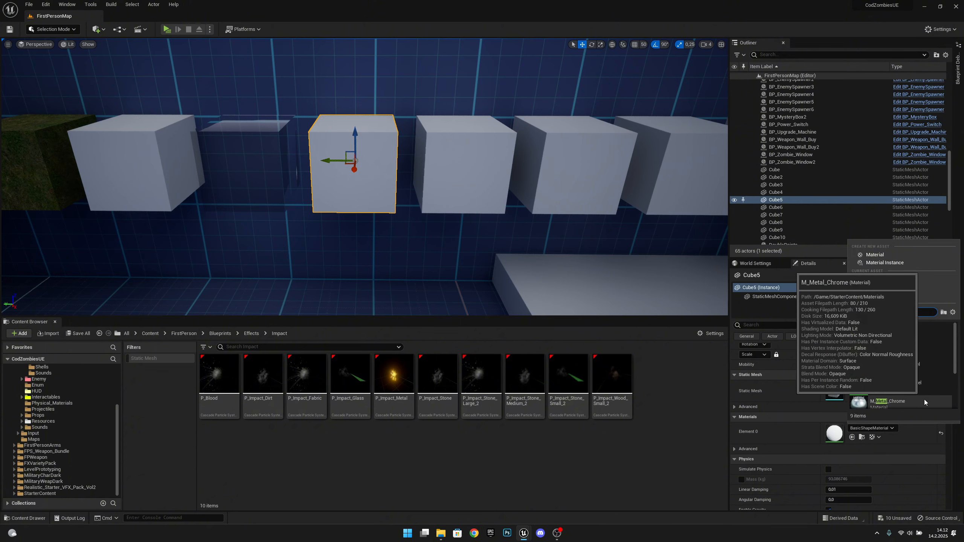
pyautogui.scroll(-1, 926, 361)
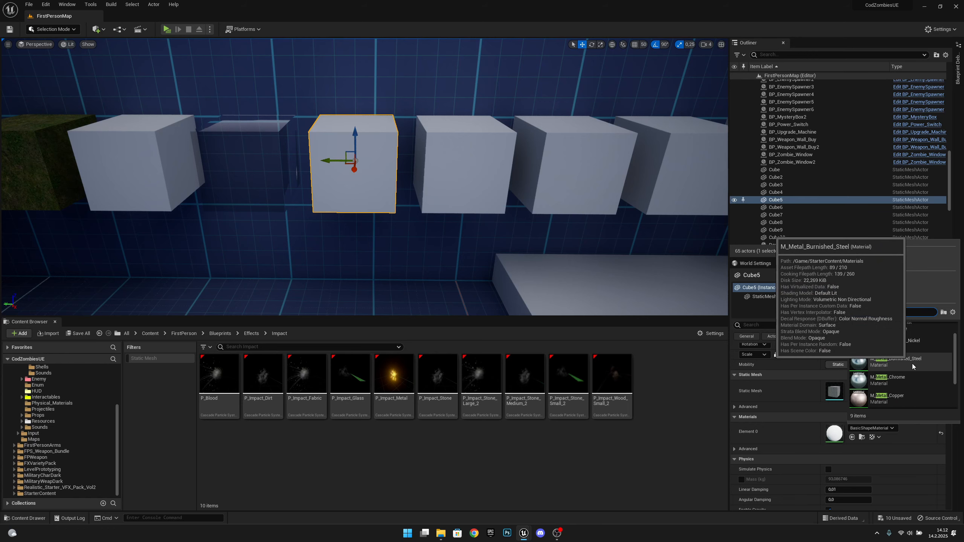
pyautogui.click(912, 363)
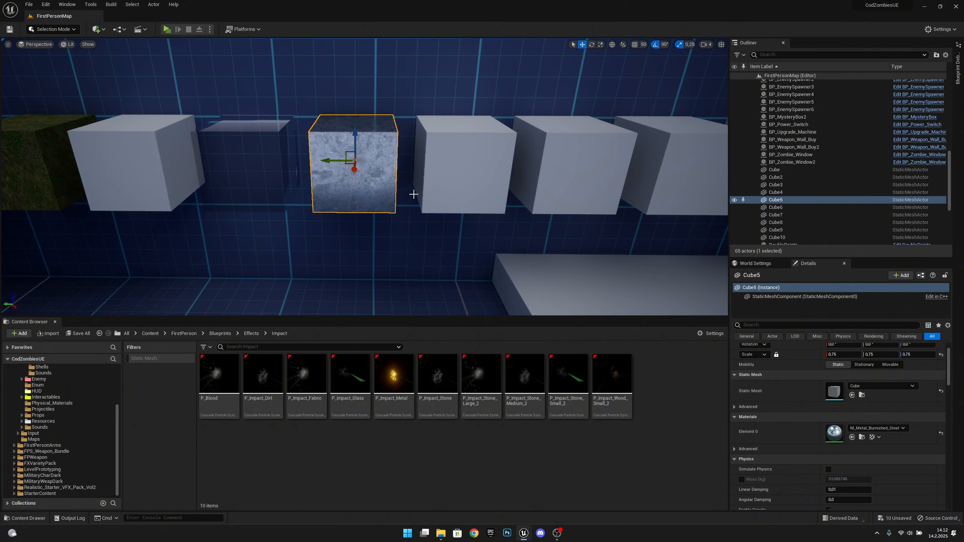
# - Select the sixth cube in the row and set its physical material override to Rock_PM
pyautogui.moveTo(317, 183)
pyautogui.mouseDown(button='right')
pyautogui.moveTo(317, 212)
pyautogui.moveTo(317, 192)
pyautogui.mouseUp(button='right')
pyautogui.click(404, 186)
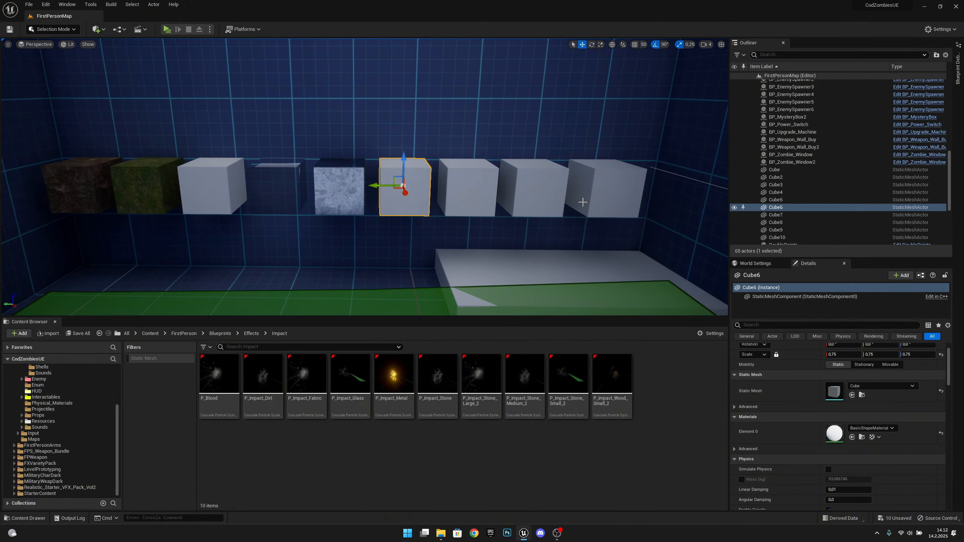
pyautogui.scroll(-8, 871, 417)
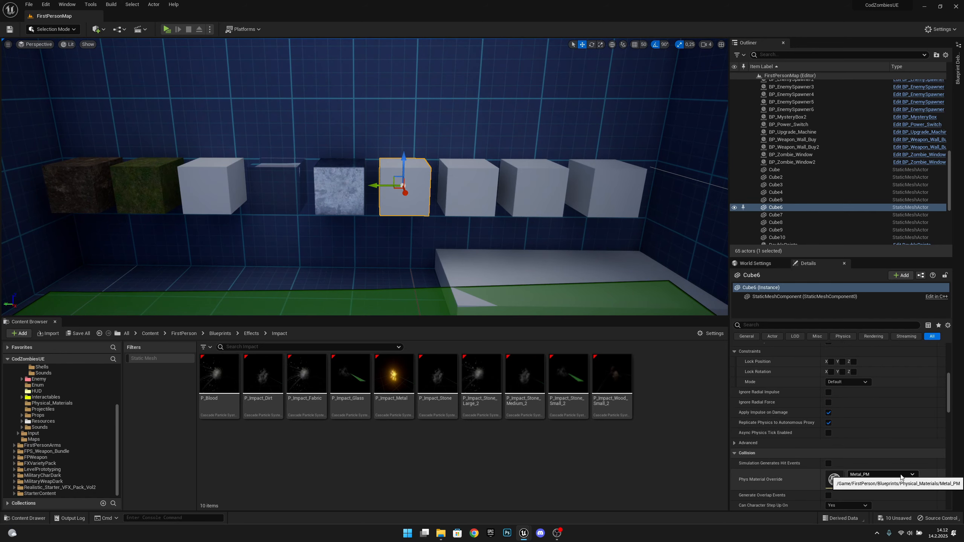
pyautogui.click(903, 476)
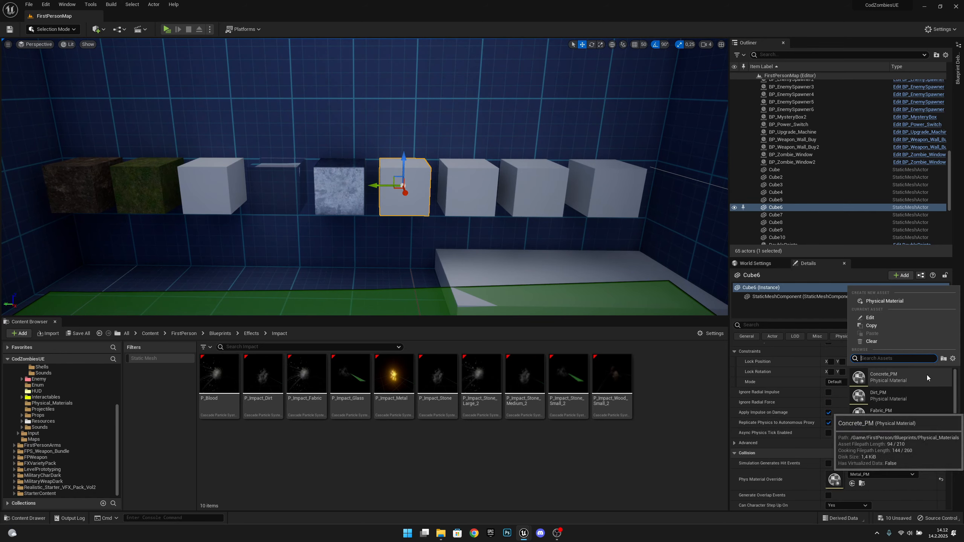
pyautogui.scroll(-3, 923, 408)
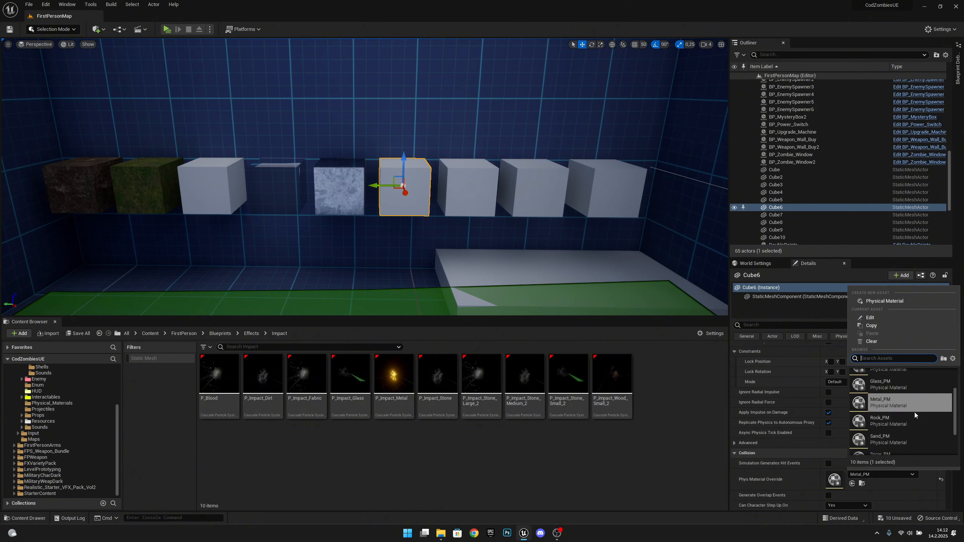
pyautogui.click(904, 421)
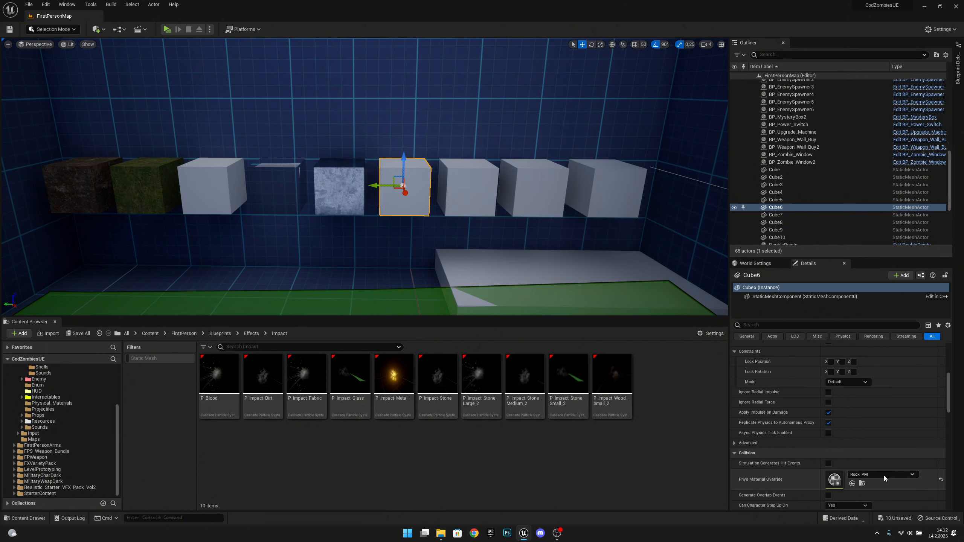
# - Find the rock materials and assign M_Rock to the sixth cube
pyautogui.scroll(5, 826, 406)
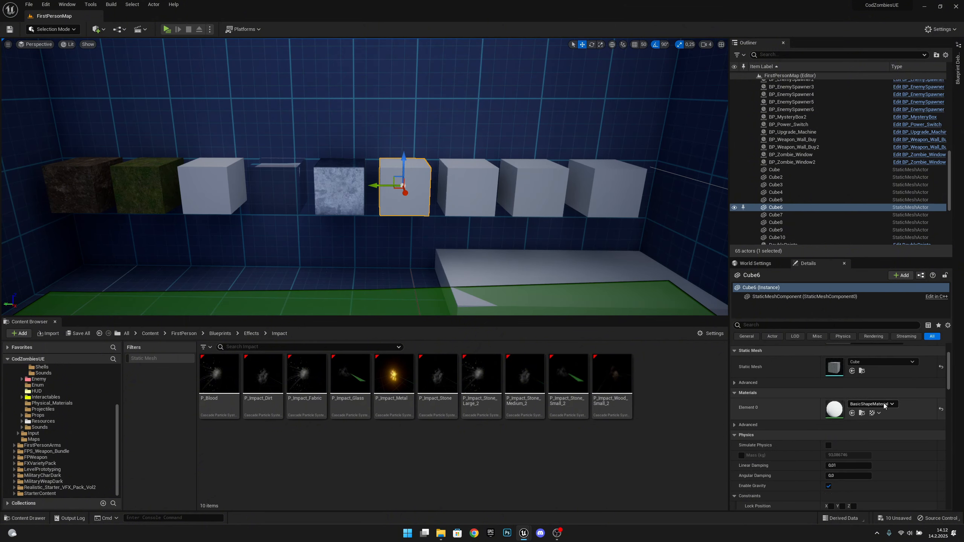
pyautogui.click(884, 404)
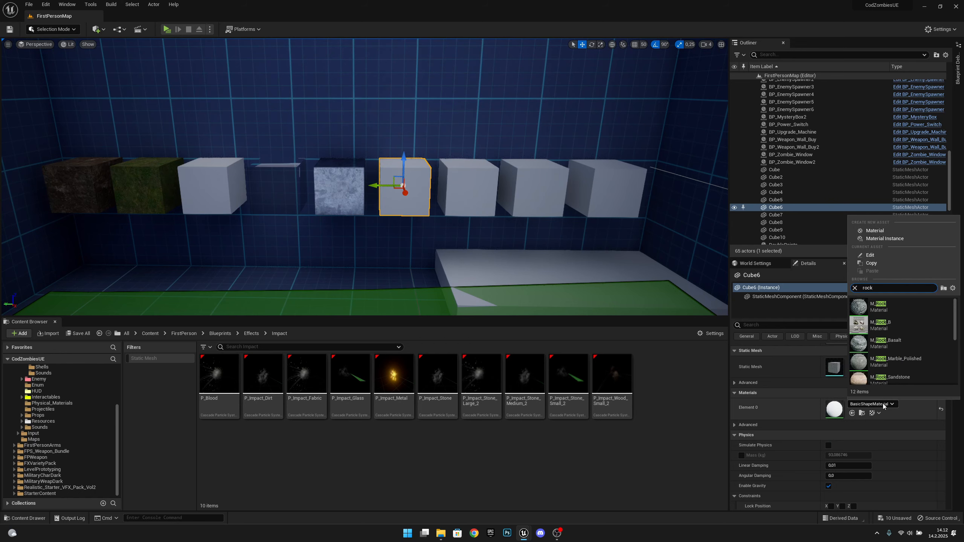
pyautogui.click(888, 309)
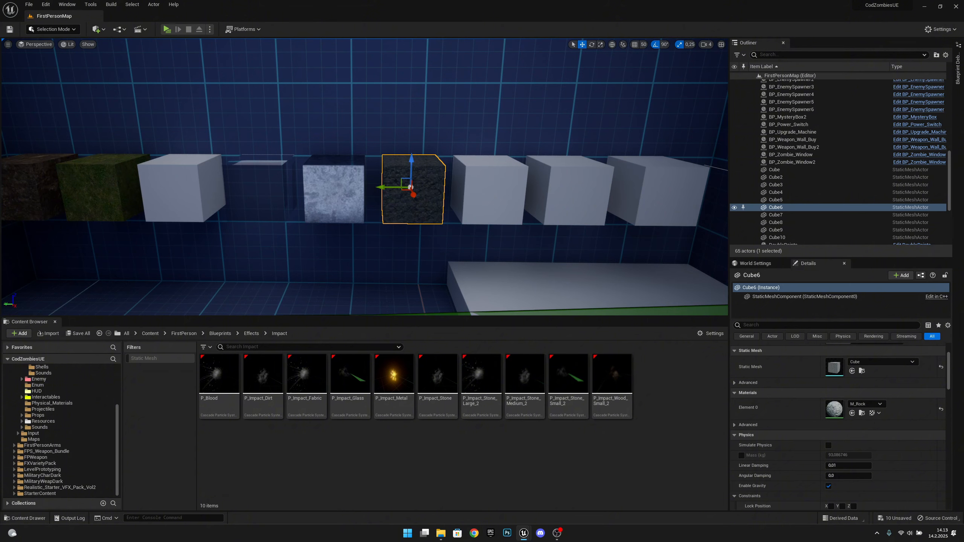
# - Select the seventh cube in the row and set its physical material override to Sand_PM
pyautogui.click(776, 215)
pyautogui.scroll(-6, 890, 403)
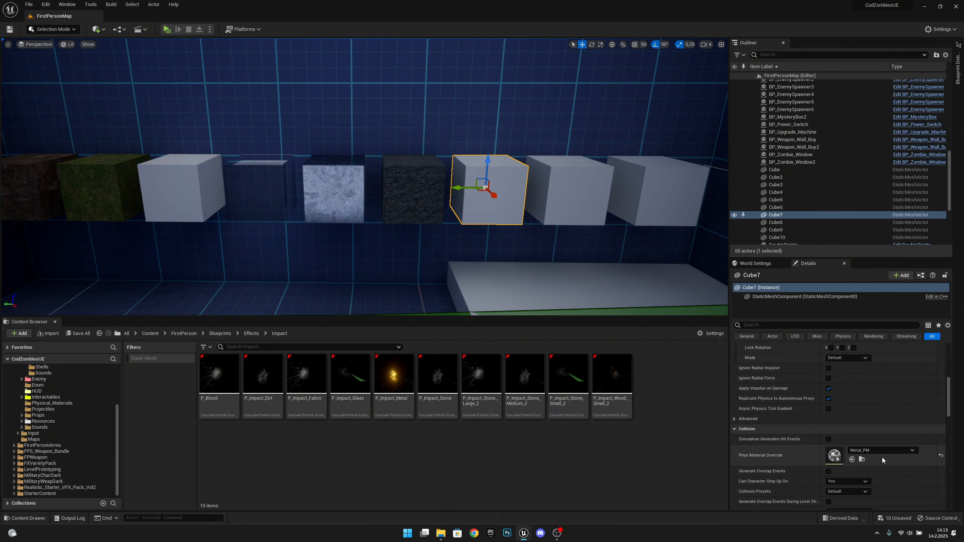
pyautogui.click(883, 450)
pyautogui.scroll(-2, 900, 417)
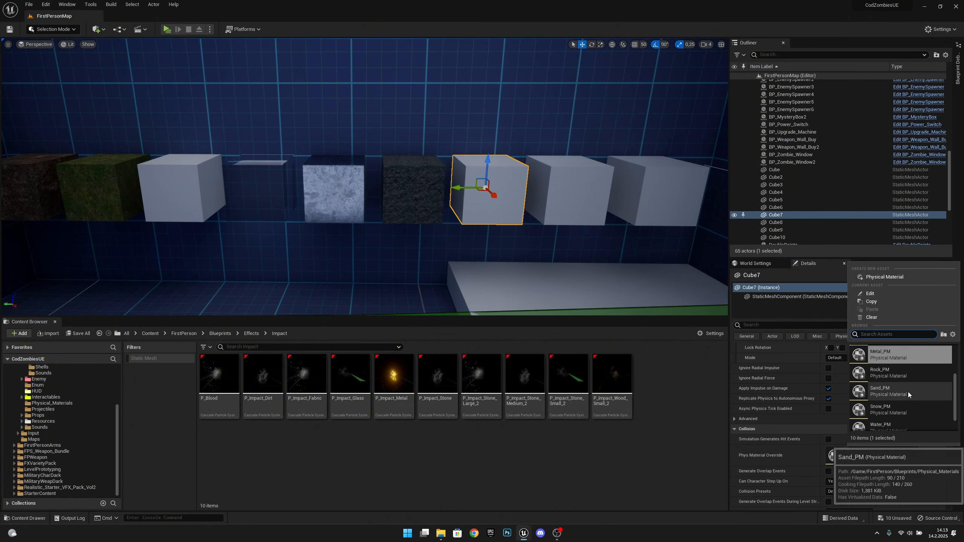
pyautogui.click(907, 392)
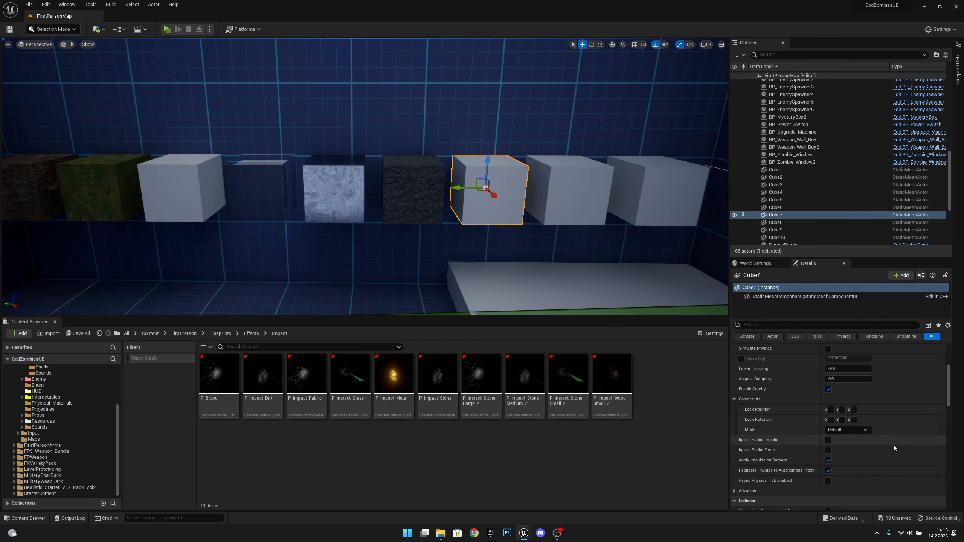
# - Search the materials for sand and assign M_Rock_Sandstone to the seventh cube
pyautogui.scroll(4, 891, 418)
pyautogui.click(886, 379)
pyautogui.write('sa')
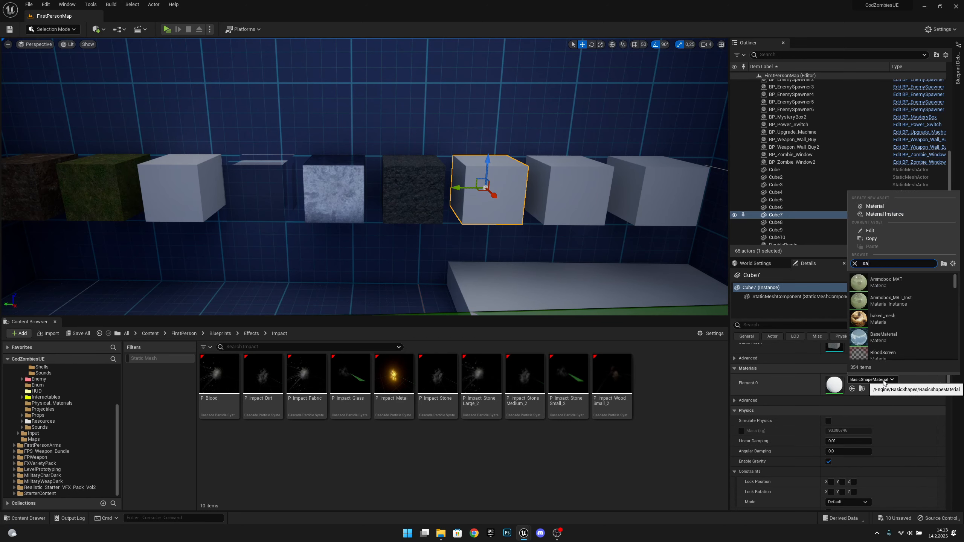
pyautogui.write('nd')
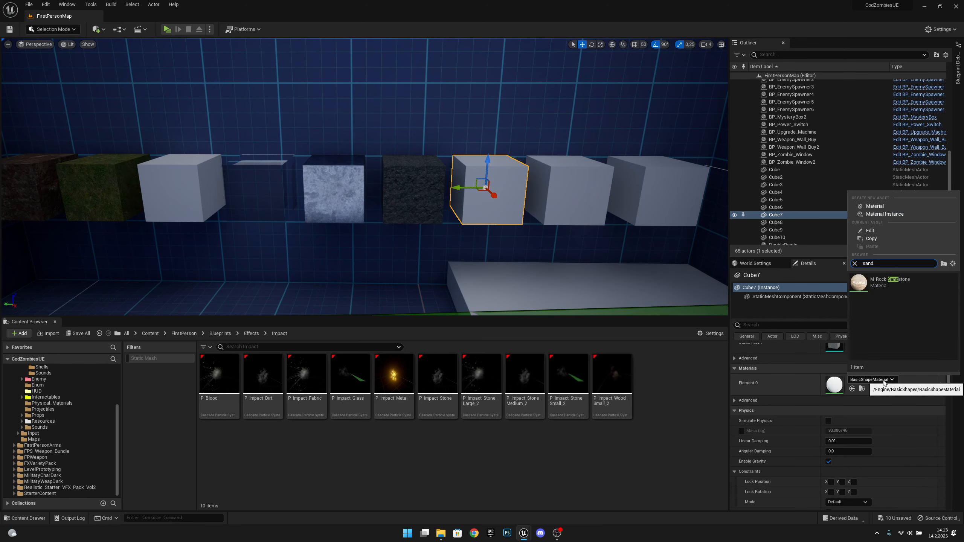
pyautogui.click(898, 283)
pyautogui.press('d')
pyautogui.moveTo(530, 249); pyautogui.dragTo(480, 245, button='right')
pyautogui.press('w')
pyautogui.press('s')
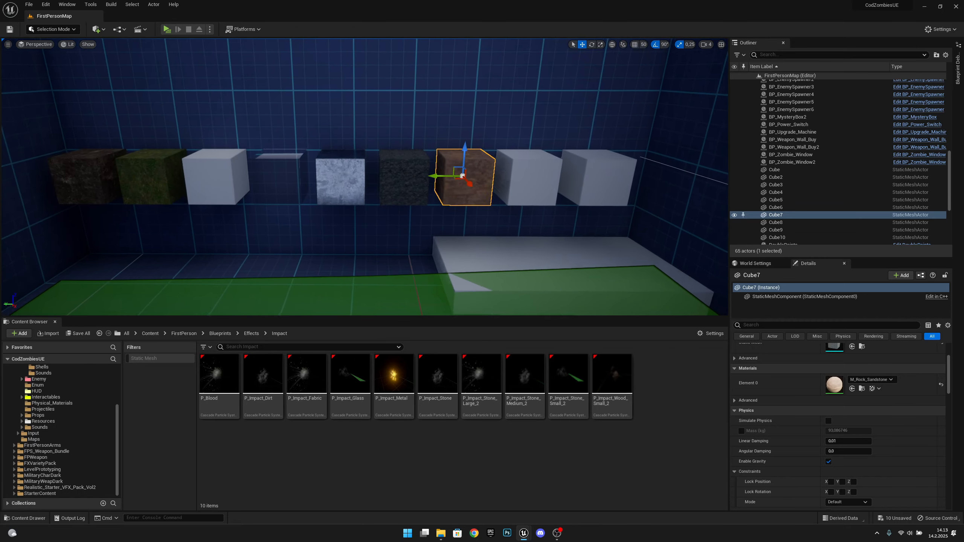
# - Select the eighth cube in the row and set its physical material override to Snow_PM
pyautogui.moveTo(245, 168); pyautogui.dragTo(245, 168, button='right')
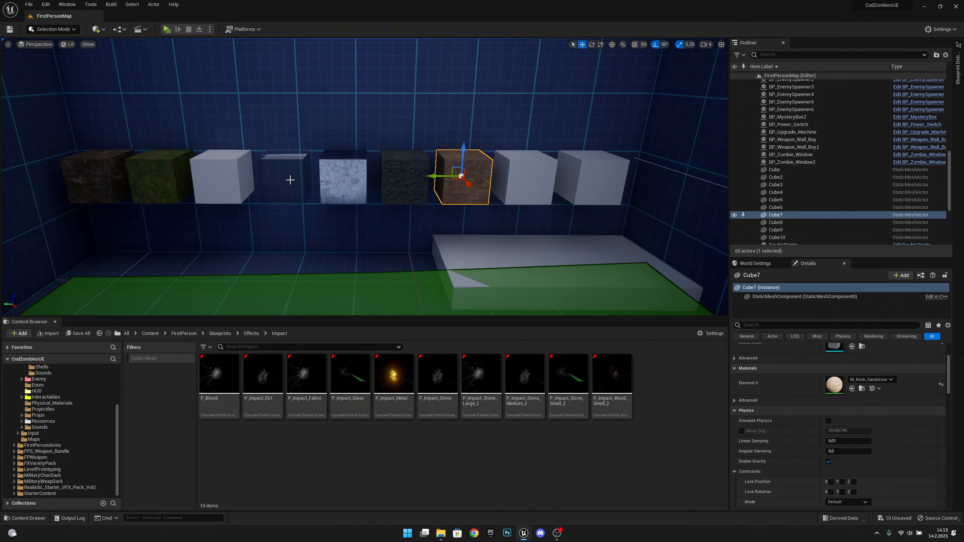
pyautogui.press('w')
pyautogui.moveTo(256, 210); pyautogui.dragTo(256, 210, button='right')
pyautogui.press('d')
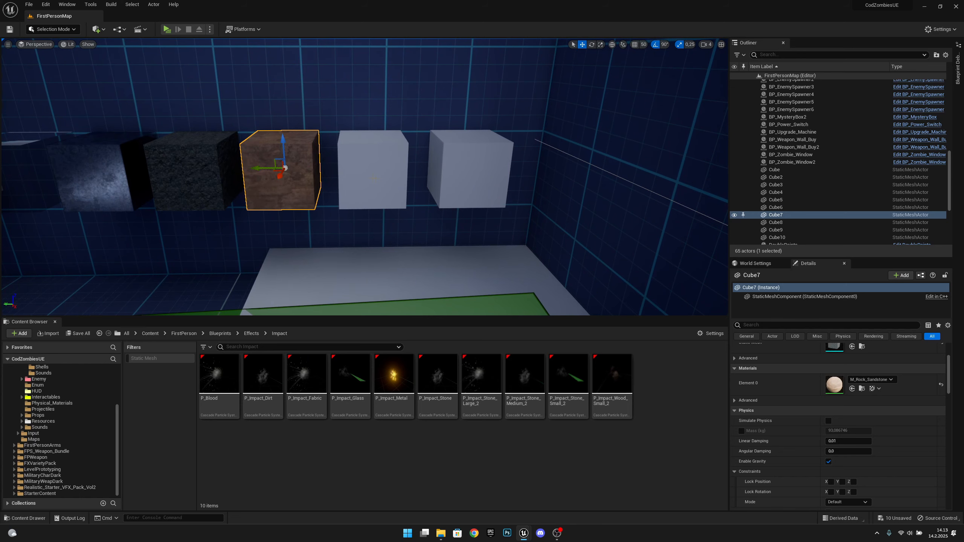
pyautogui.click(370, 171)
pyautogui.scroll(-5, 888, 430)
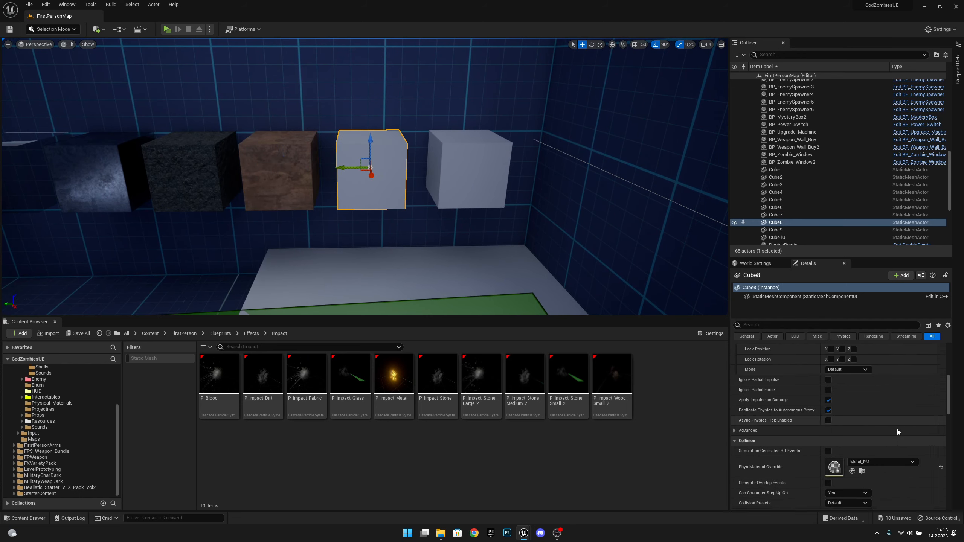
pyautogui.scroll(-1, 897, 429)
pyautogui.click(904, 450)
pyautogui.scroll(-1, 937, 401)
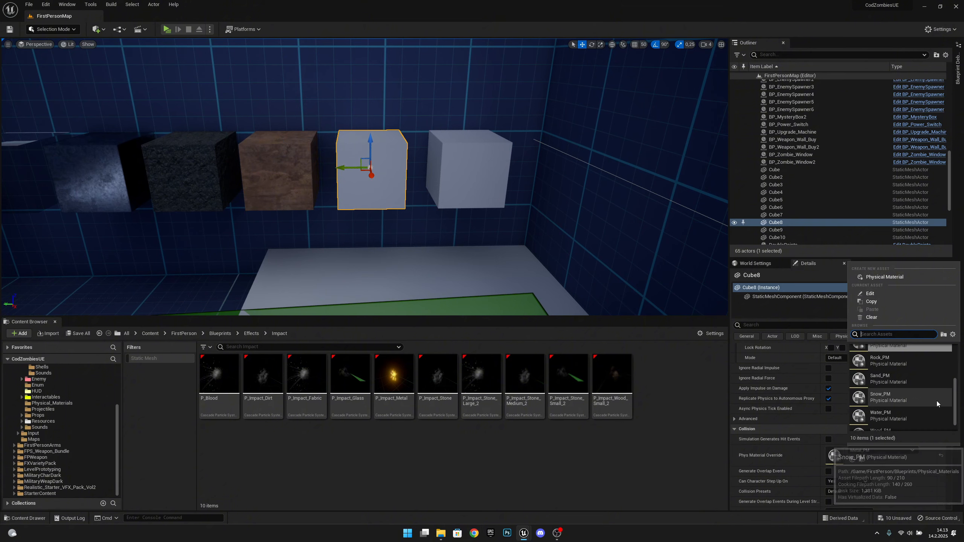
pyautogui.click(903, 399)
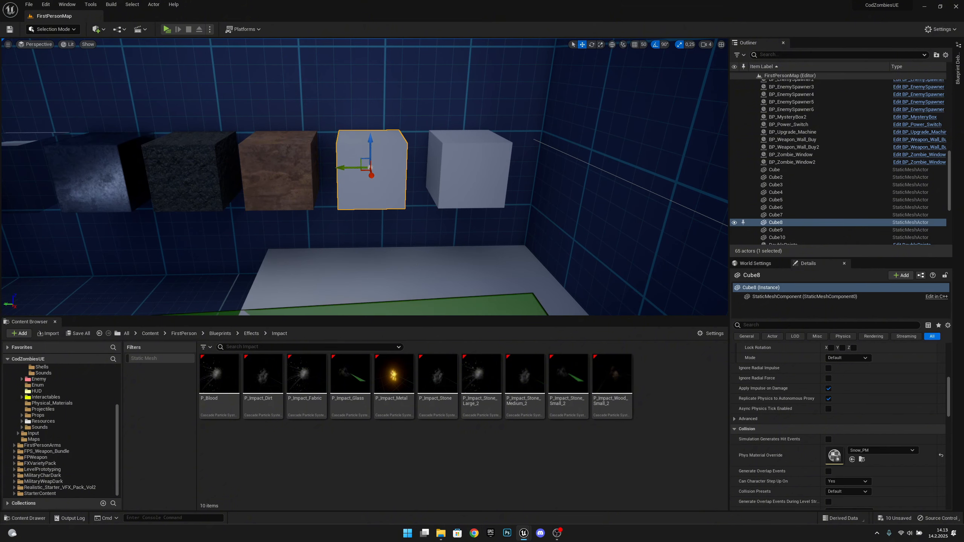
pyautogui.moveTo(364, 174); pyautogui.dragTo(364, 175, button='right')
pyautogui.scroll(5, 883, 447)
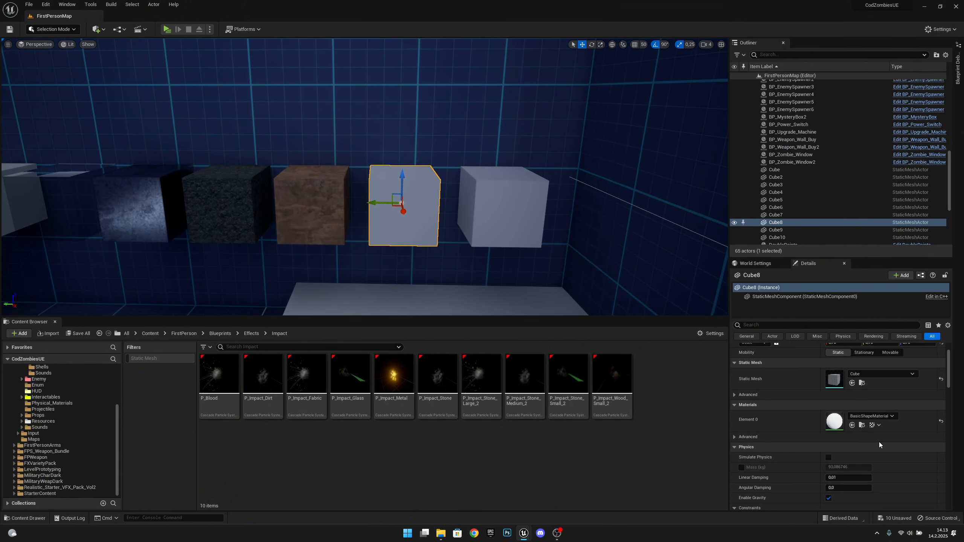
# - Try the M_Snow material on the eighth cube and undo the assignment
pyautogui.click(874, 415)
pyautogui.write('snow')
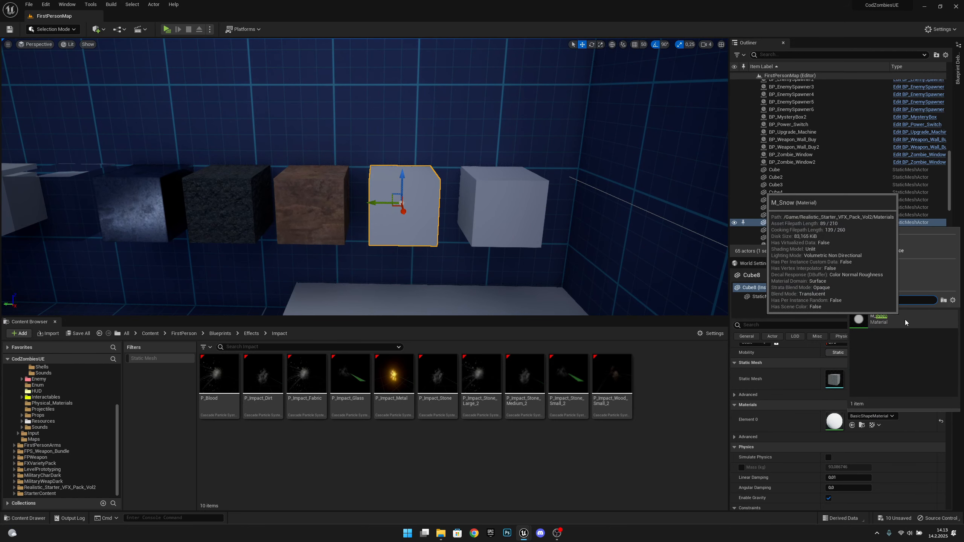
pyautogui.click(905, 319)
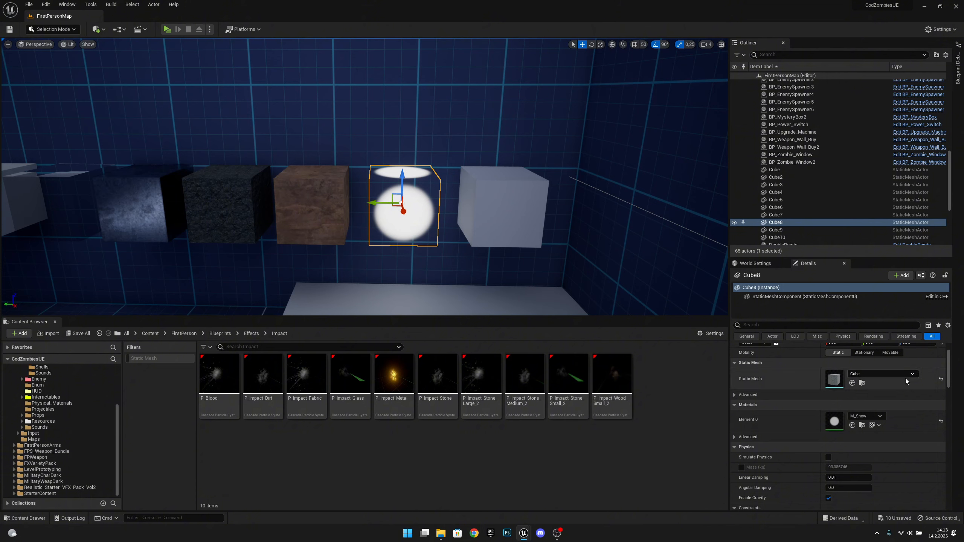
pyautogui.hotkey('ctrl', 'z')
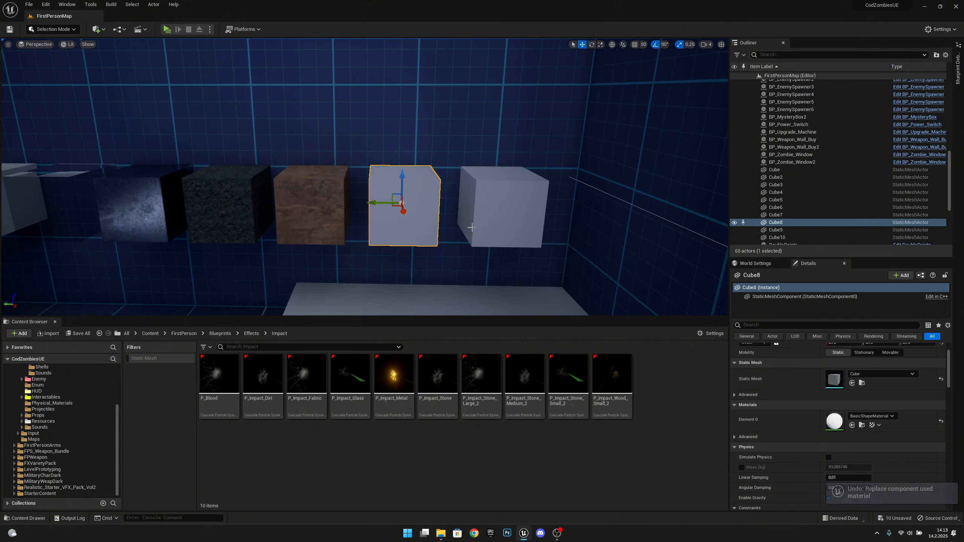
# - Search the materials for white and assign White_MAT to the eighth cube
pyautogui.click(880, 413)
pyautogui.write('white')
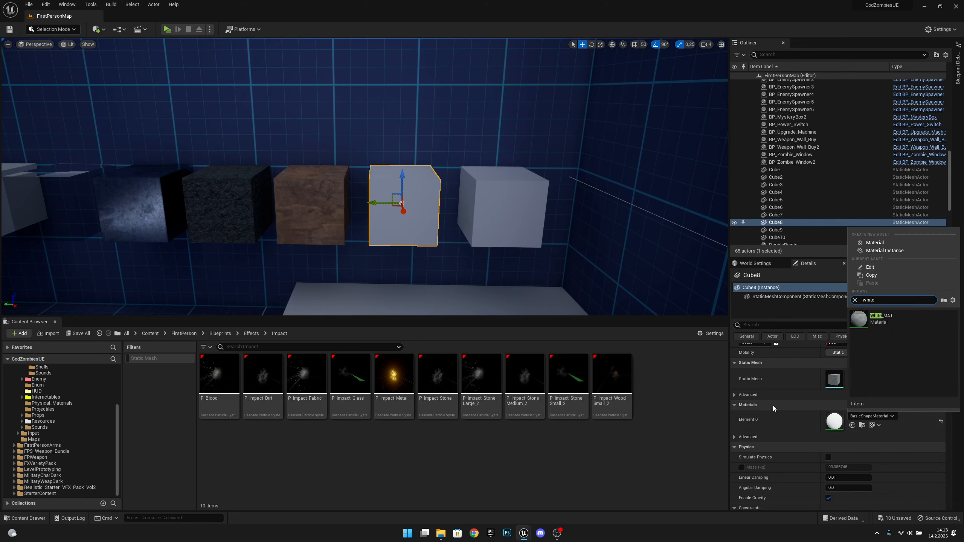
pyautogui.click(881, 321)
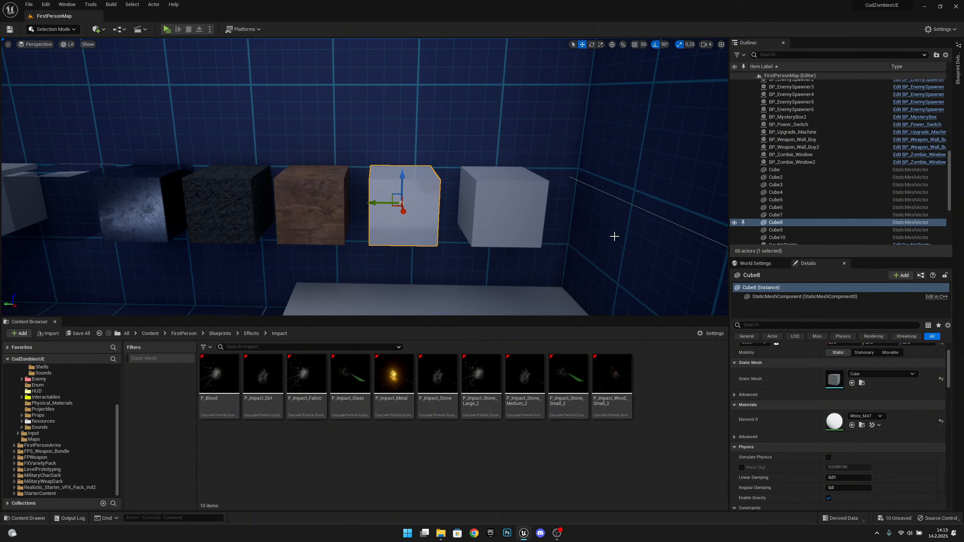
# - Select the ninth cube in the row and set its physical material override to Wood_PM
pyautogui.click(503, 212)
pyautogui.scroll(-10, 912, 372)
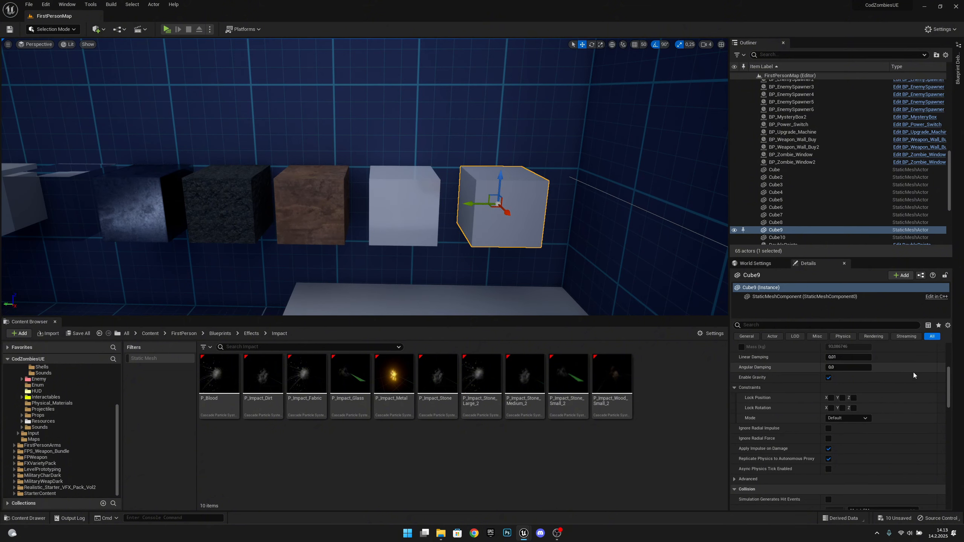
pyautogui.click(898, 425)
pyautogui.scroll(-2, 899, 395)
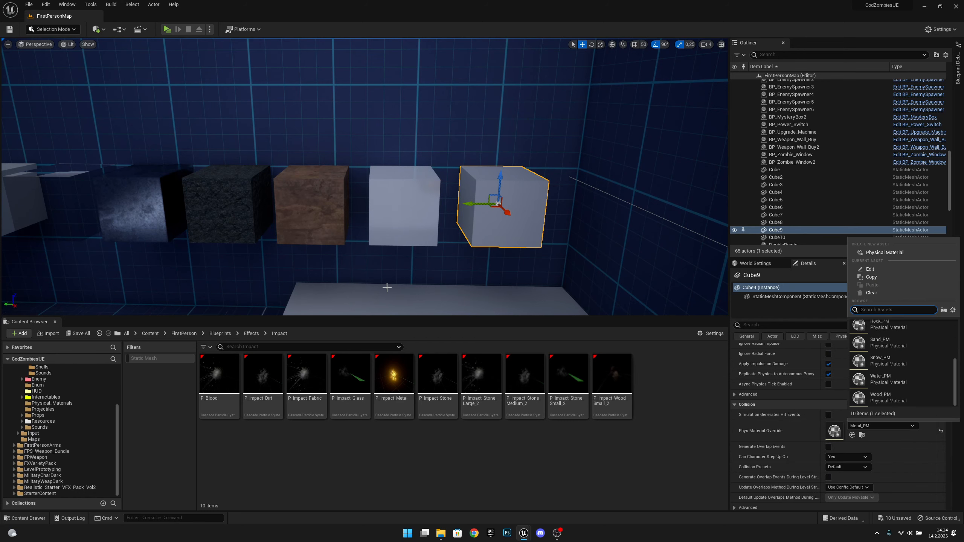
pyautogui.press('s')
pyautogui.moveTo(387, 287); pyautogui.dragTo(389, 311, button='right')
pyautogui.press('w')
pyautogui.click(892, 425)
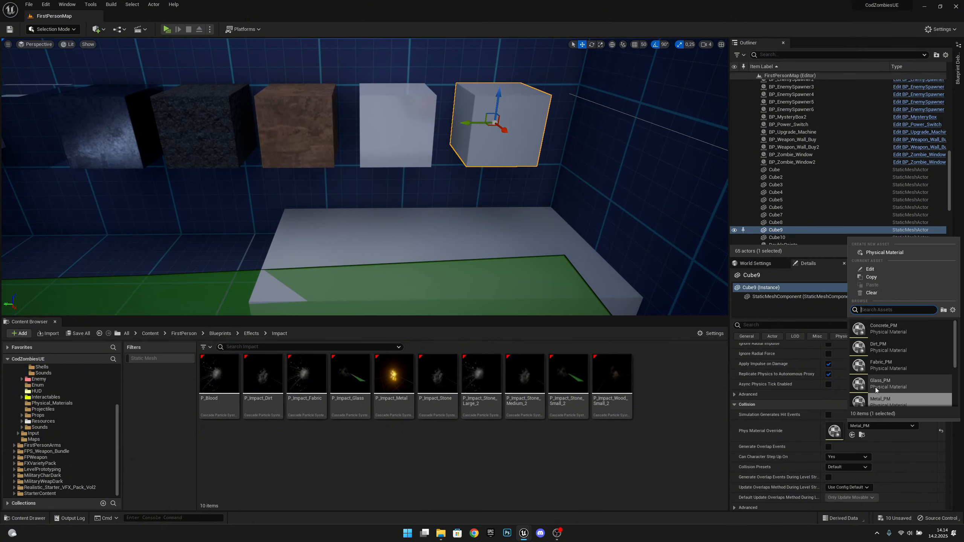
pyautogui.scroll(-2, 875, 387)
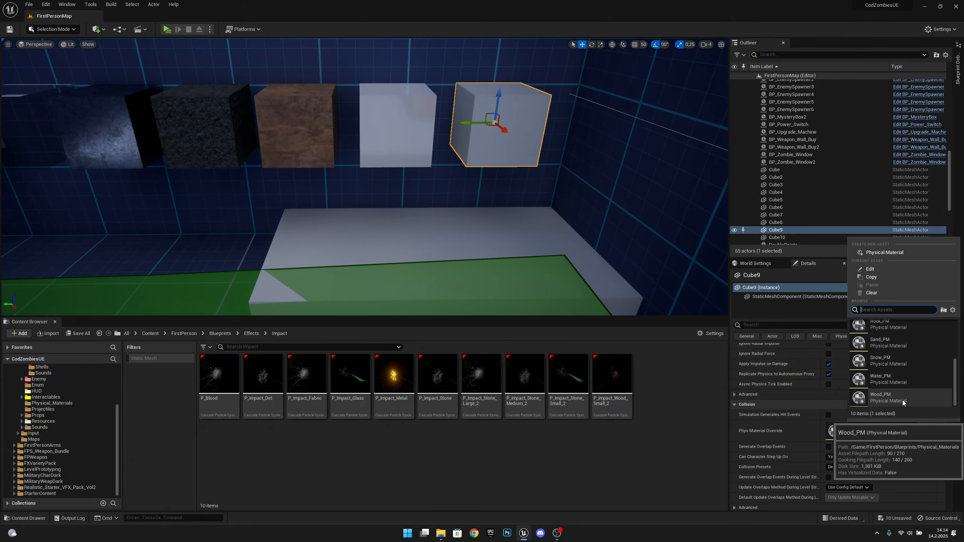
pyautogui.click(902, 400)
# - Search the materials for wood and assign M_Wood_Oak to the ninth cube
pyautogui.scroll(5, 877, 395)
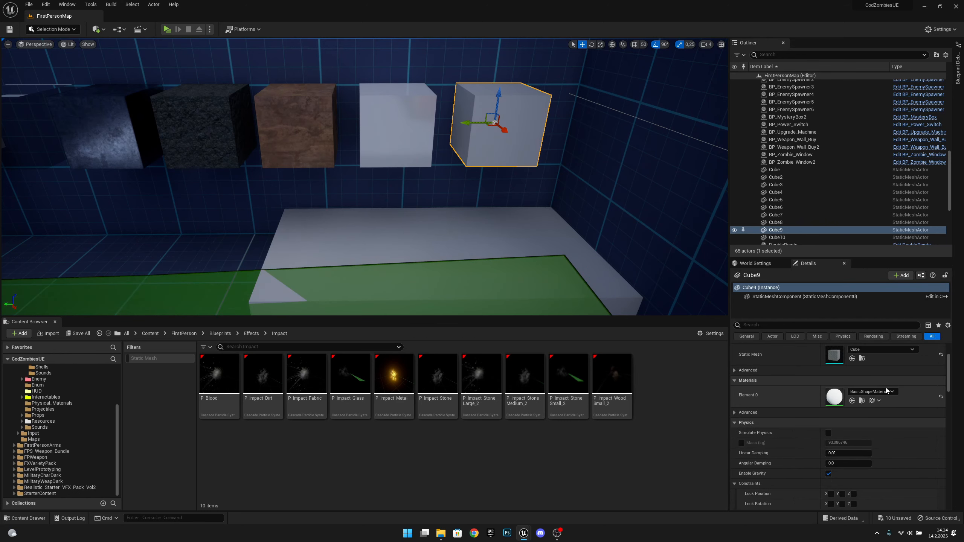
pyautogui.click(880, 415)
pyautogui.write('wood')
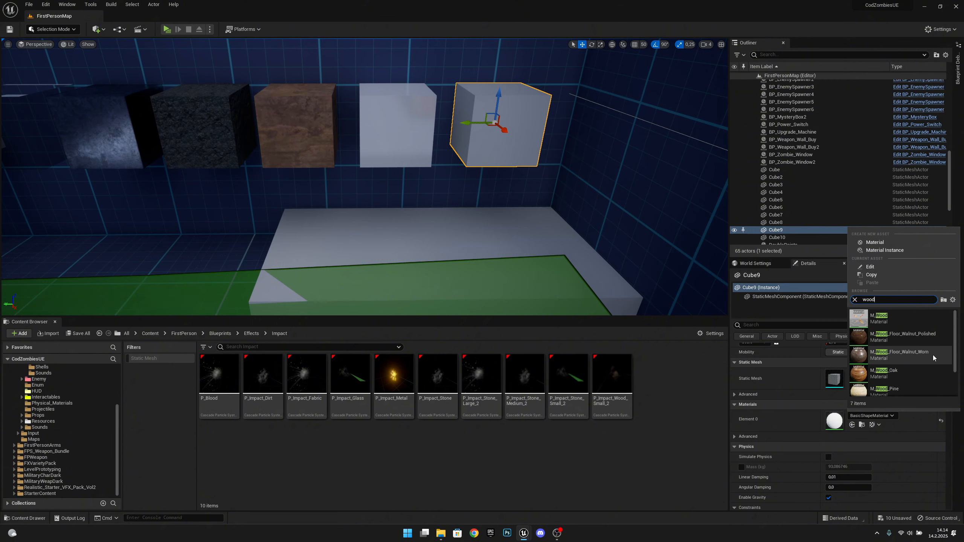
pyautogui.click(910, 370)
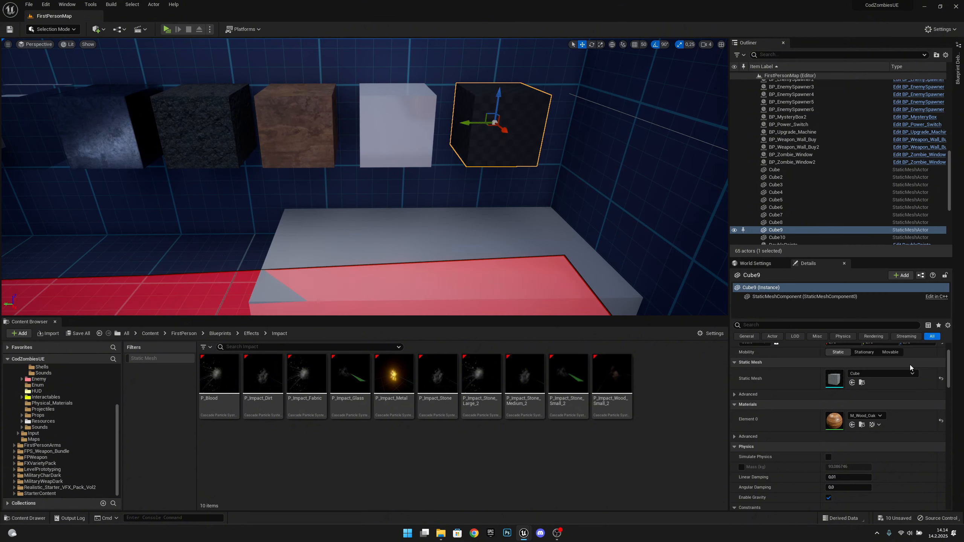
# - Select the large flat block below the row of cubes and set its physical material override to Water_PM
pyautogui.scroll(-5, 605, 211)
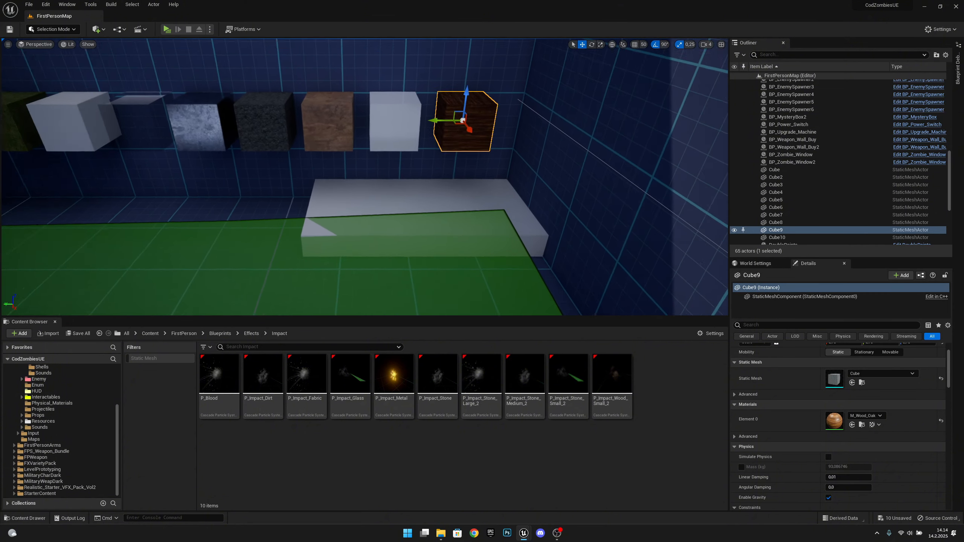
pyautogui.click(493, 163)
pyautogui.scroll(-5, 848, 416)
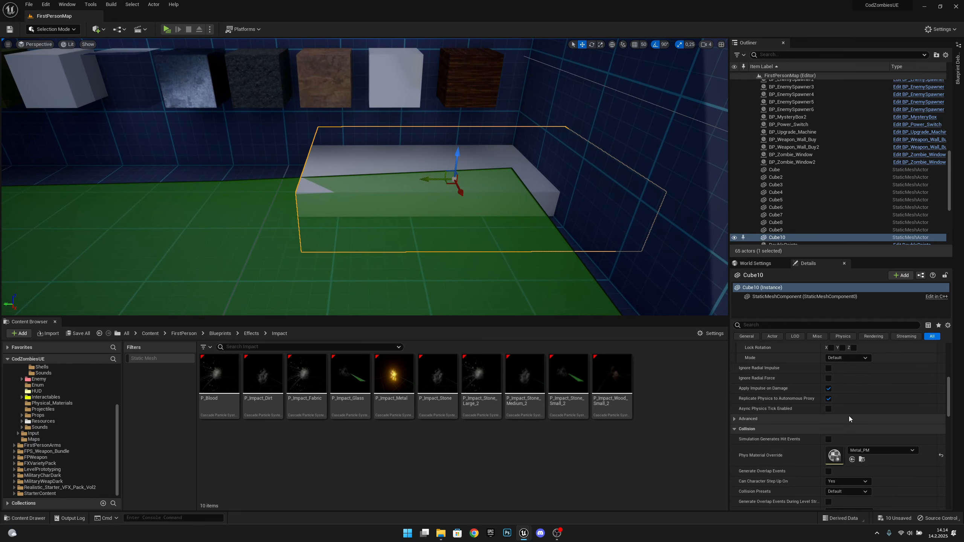
pyautogui.click(882, 402)
pyautogui.click(929, 375)
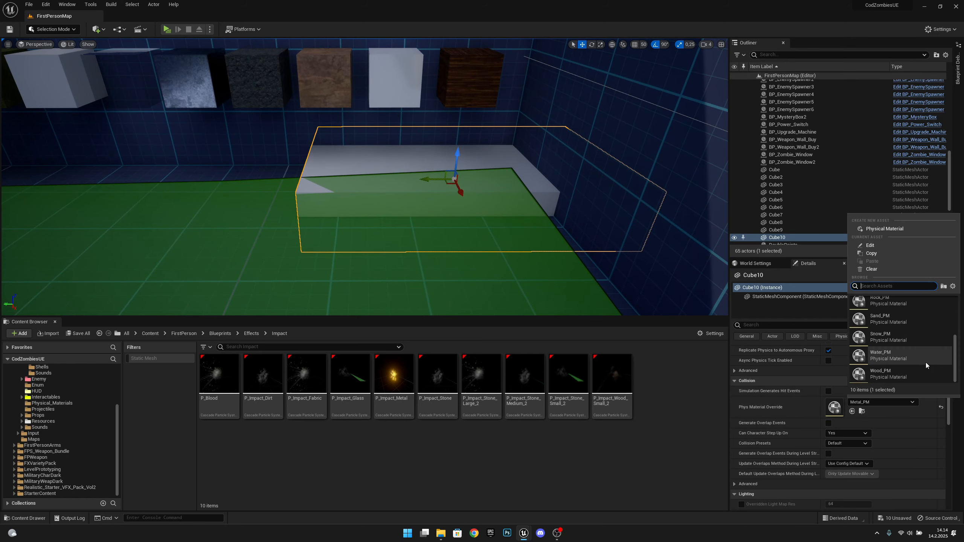
pyautogui.scroll(-3, 925, 362)
pyautogui.click(902, 357)
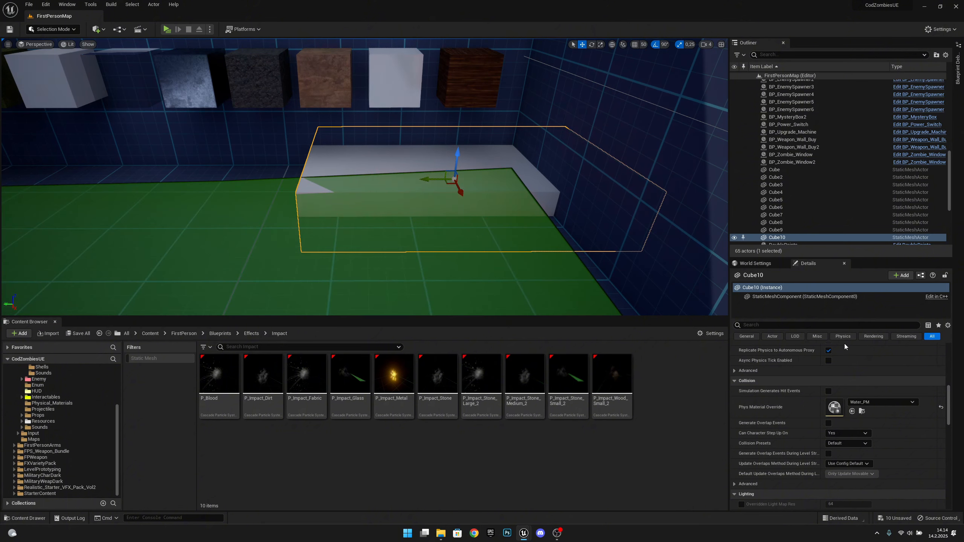
# - Search the materials for water, assign M_Water_Lake to the large block and inspect its look up close
pyautogui.scroll(6, 860, 417)
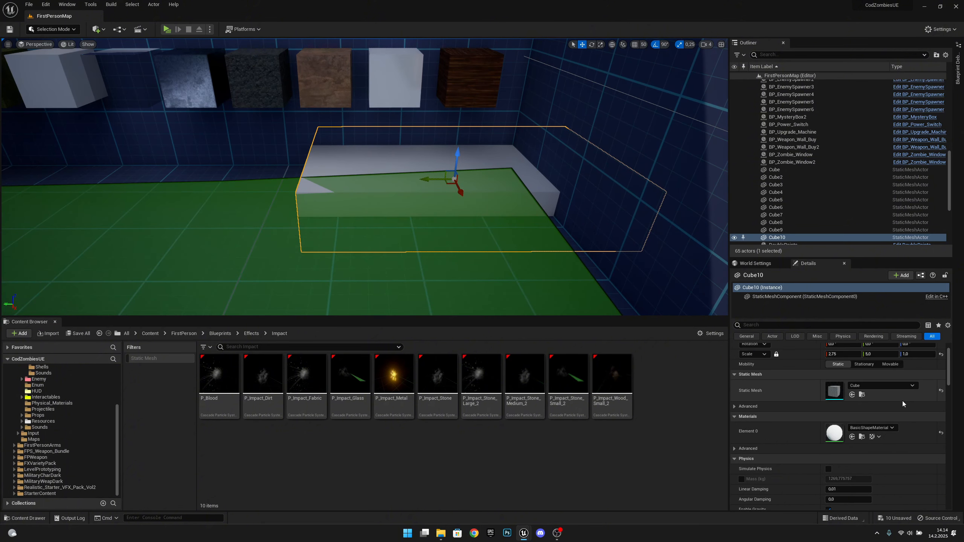
pyautogui.click(885, 427)
pyautogui.write('water')
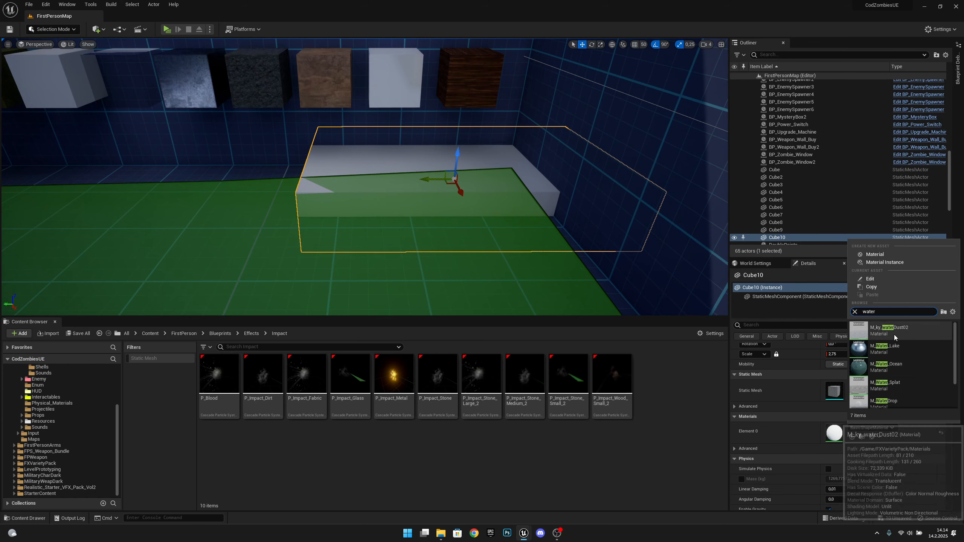
pyautogui.click(894, 351)
pyautogui.press('w')
pyautogui.moveTo(380, 189); pyautogui.dragTo(370, 192, button='right')
pyautogui.press('s')
pyautogui.moveTo(463, 208)
pyautogui.mouseDown(button='right')
pyautogui.moveTo(467, 164)
pyautogui.moveTo(464, 207)
pyautogui.mouseUp(button='right')
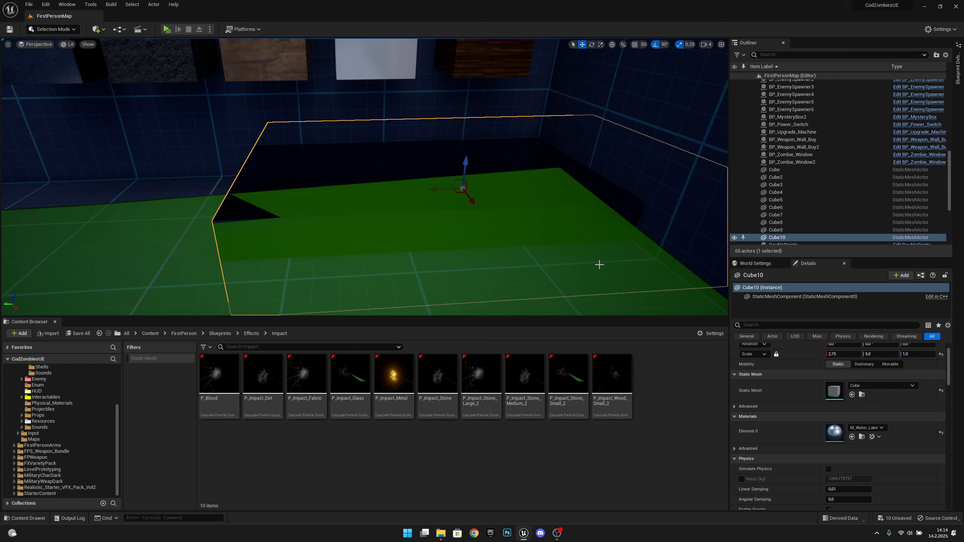
pyautogui.moveTo(476, 218)
pyautogui.mouseDown(button='right')
pyautogui.moveTo(470, 186)
pyautogui.moveTo(475, 219)
pyautogui.mouseUp(button='right')
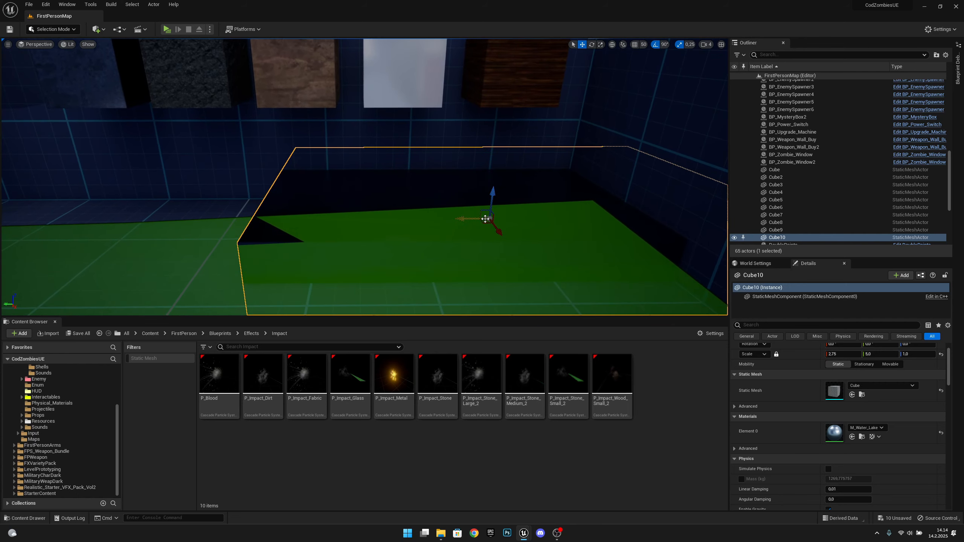
# - Try an intensity scale of 4 on the level's SkyLight and reduce it to 3
pyautogui.scroll(5, 854, 85)
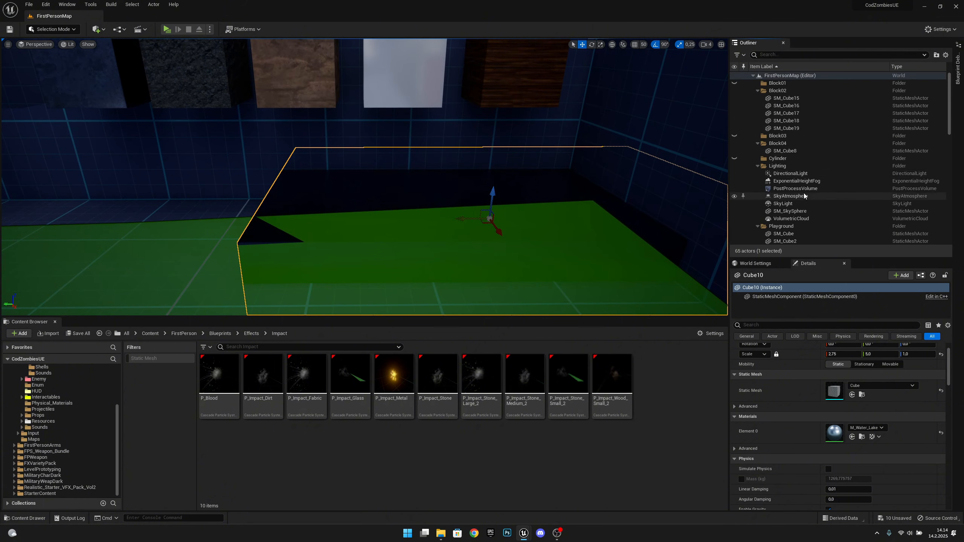
pyautogui.click(804, 203)
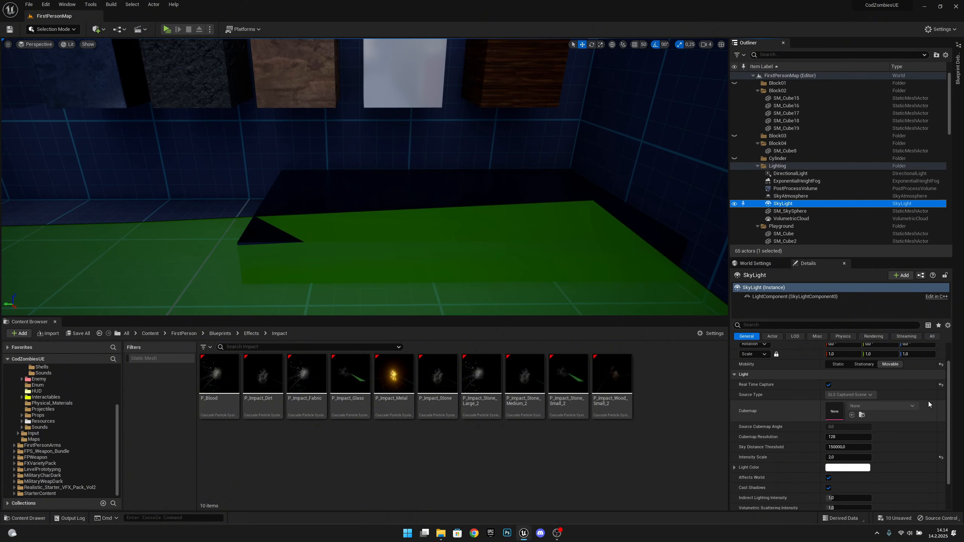
pyautogui.click(854, 458)
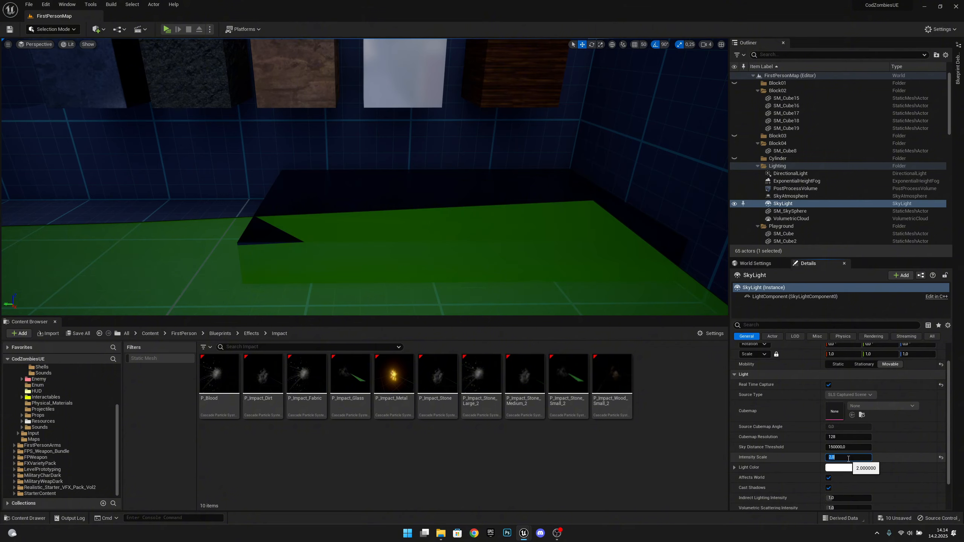
pyautogui.write('4')
pyautogui.press('Return')
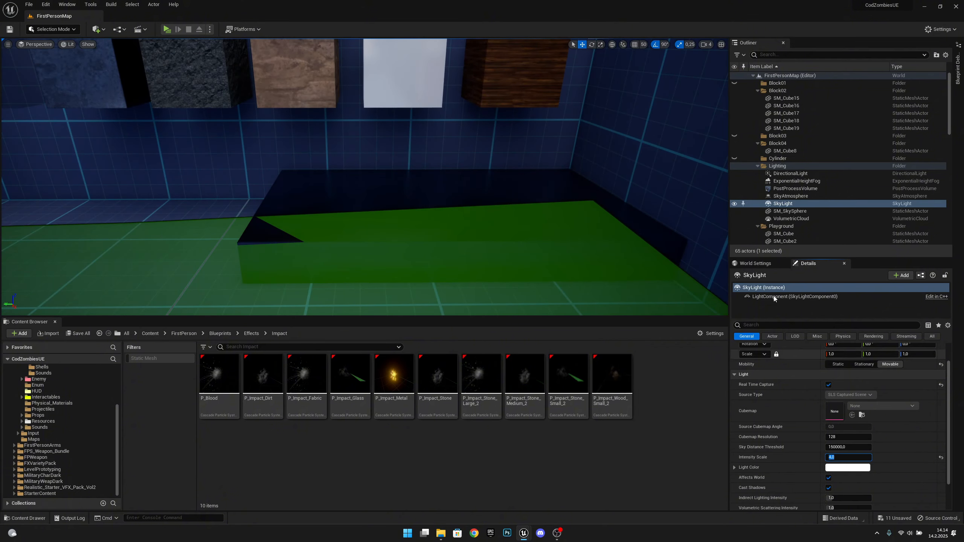
pyautogui.press('s')
pyautogui.moveTo(531, 197); pyautogui.dragTo(585, 211, button='right')
pyautogui.press('w')
pyautogui.press('w')
pyautogui.press('s')
pyautogui.moveTo(476, 155); pyautogui.dragTo(476, 155, button='right')
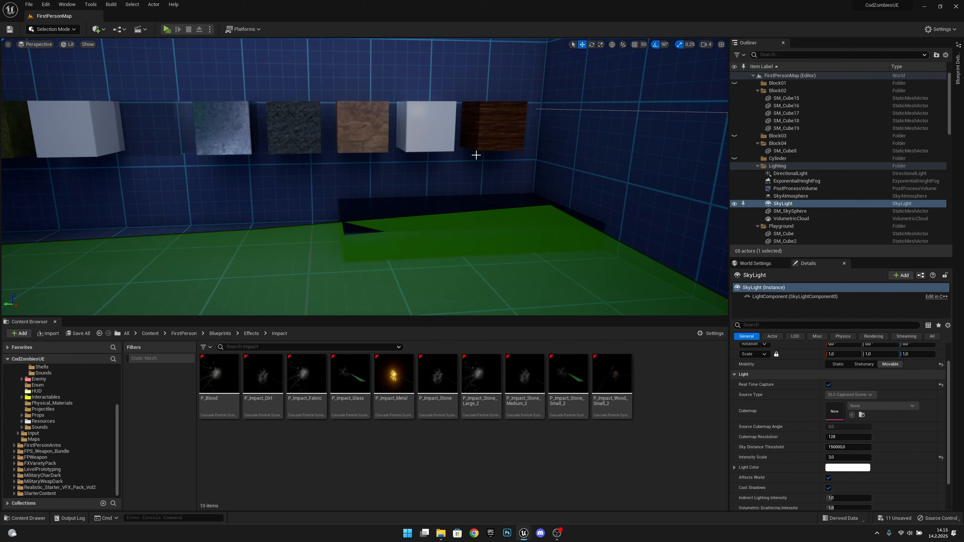
# - Select the large block below the cubes again and assign the M_Water_Ocean material to it
pyautogui.scroll(-10, 849, 195)
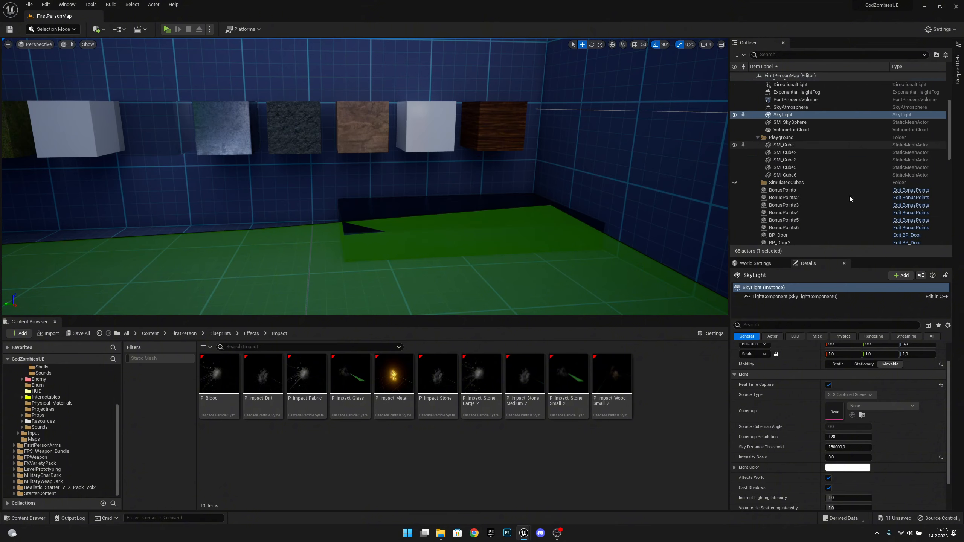
pyautogui.moveTo(494, 182); pyautogui.dragTo(490, 228, button='right')
pyautogui.press('w')
pyautogui.press('s')
pyautogui.press('w')
pyautogui.click(639, 222)
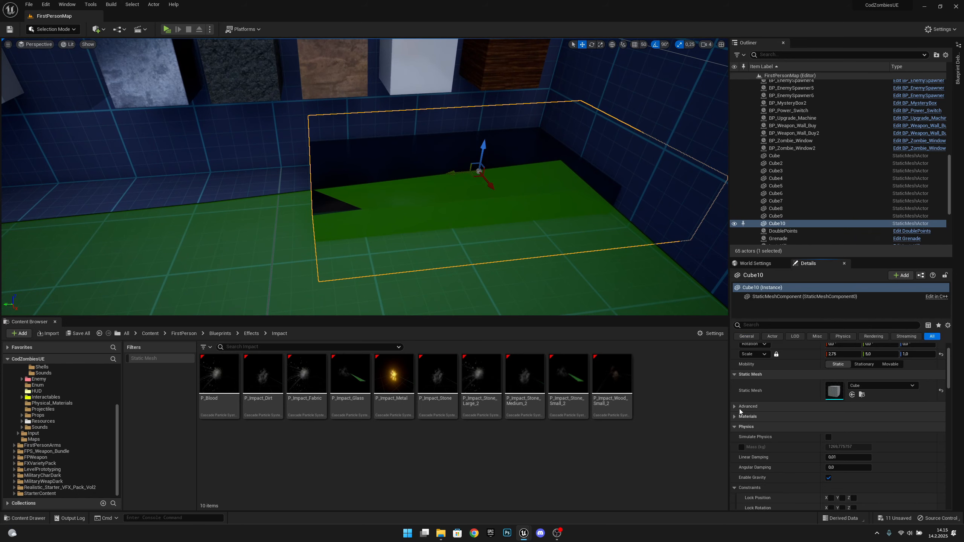
pyautogui.click(873, 428)
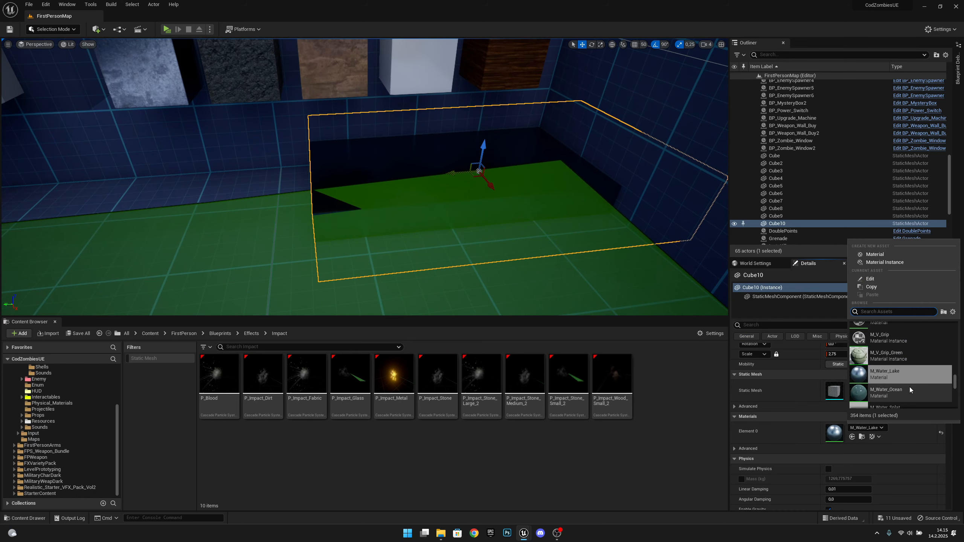
pyautogui.click(908, 398)
pyautogui.scroll(5, 500, 245)
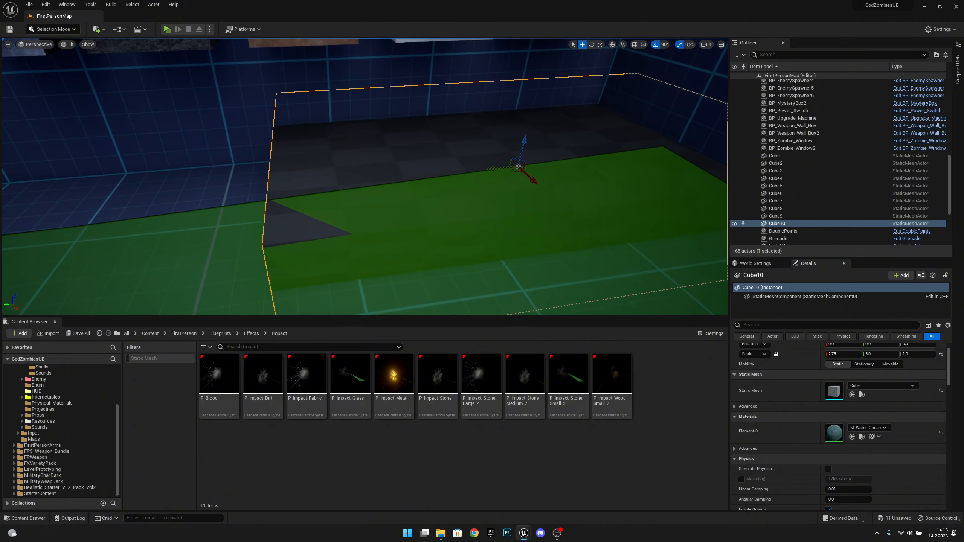
pyautogui.moveTo(497, 236); pyautogui.dragTo(413, 202, button='right')
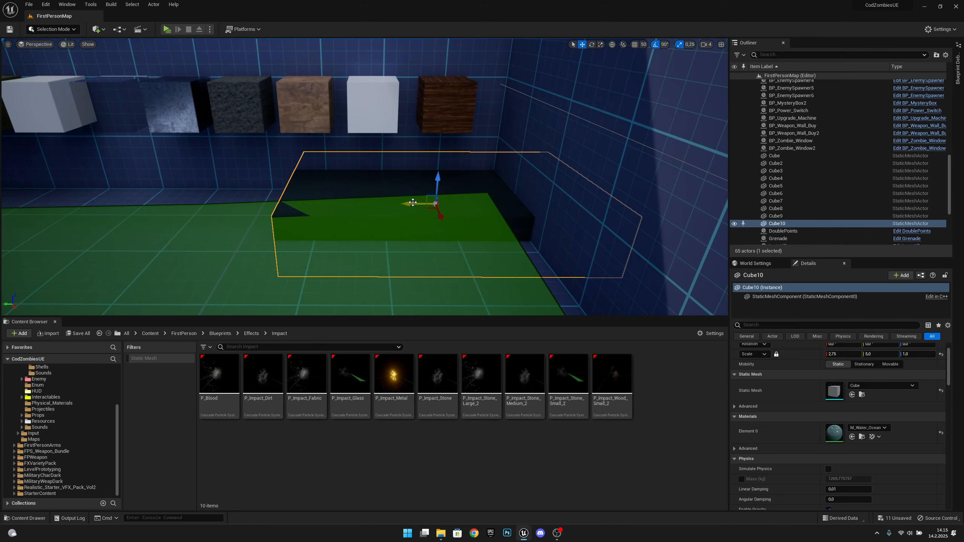
# - Save the current level and all other unsaved content in the project
pyautogui.click(9, 29)
pyautogui.click(28, 4)
pyautogui.click(69, 72)
# - Select the sixth cube in the row and check which material is assigned to it
pyautogui.moveTo(491, 240); pyautogui.dragTo(489, 241, button='right')
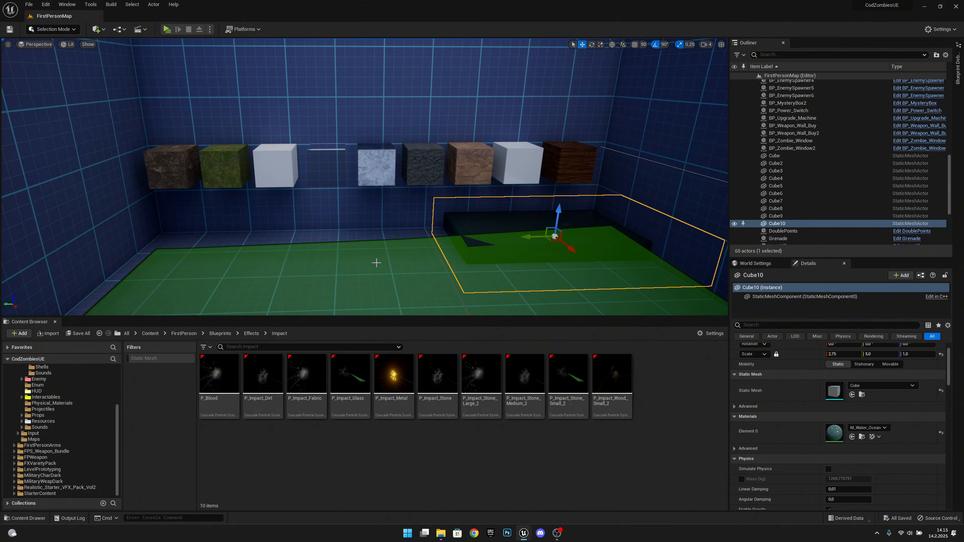
pyautogui.scroll(4, 376, 263)
pyautogui.click(419, 201)
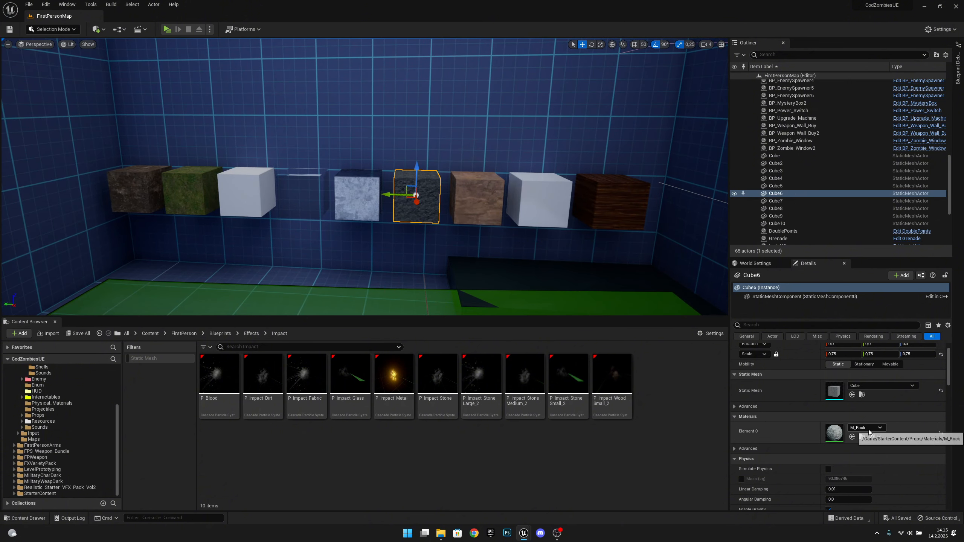
pyautogui.moveTo(539, 273); pyautogui.dragTo(552, 278, button='right')
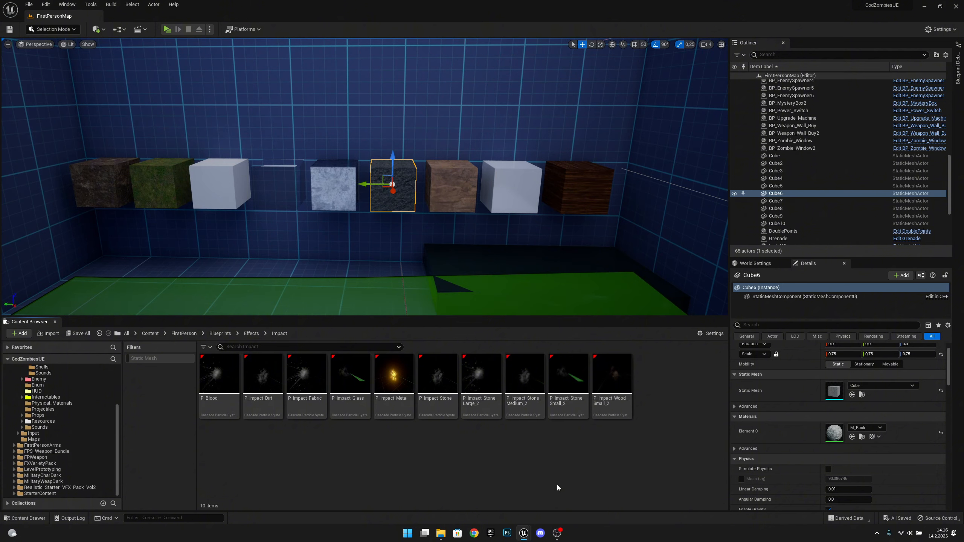
# - Duplicate the P_Impact_Stone_Medium_2 particle system and name the copy P_Impact_Rock
pyautogui.moveTo(532, 375)
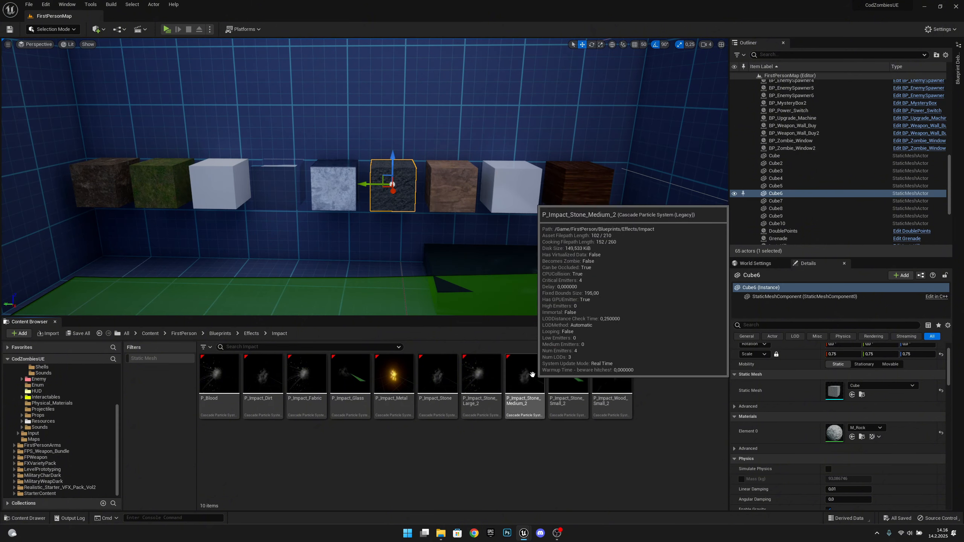
pyautogui.rightClick(544, 391)
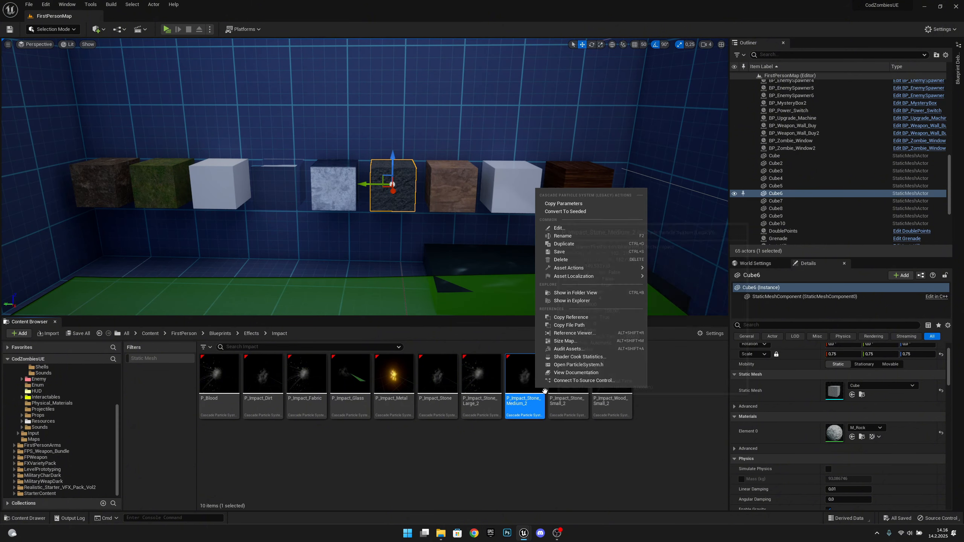
pyautogui.click(576, 244)
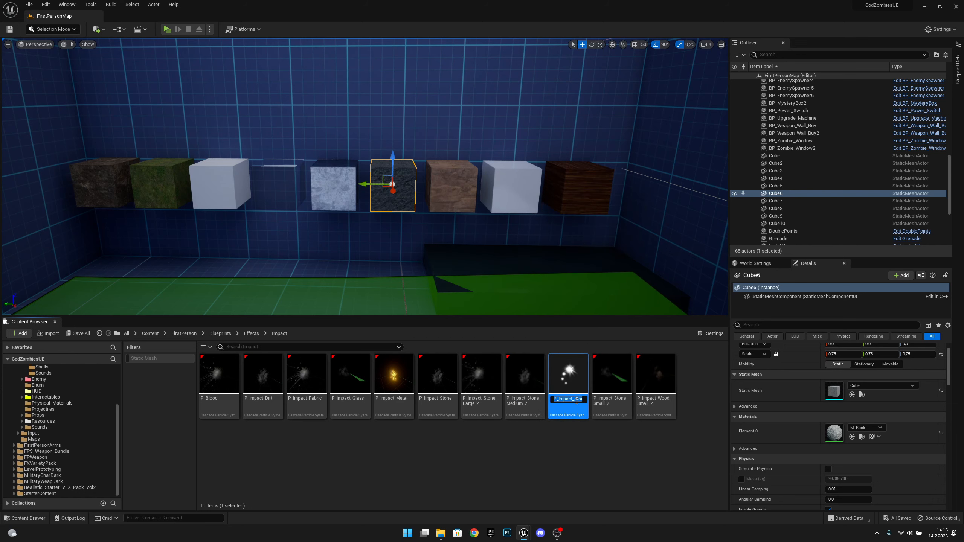
pyautogui.moveTo(585, 399); pyautogui.dragTo(594, 399)
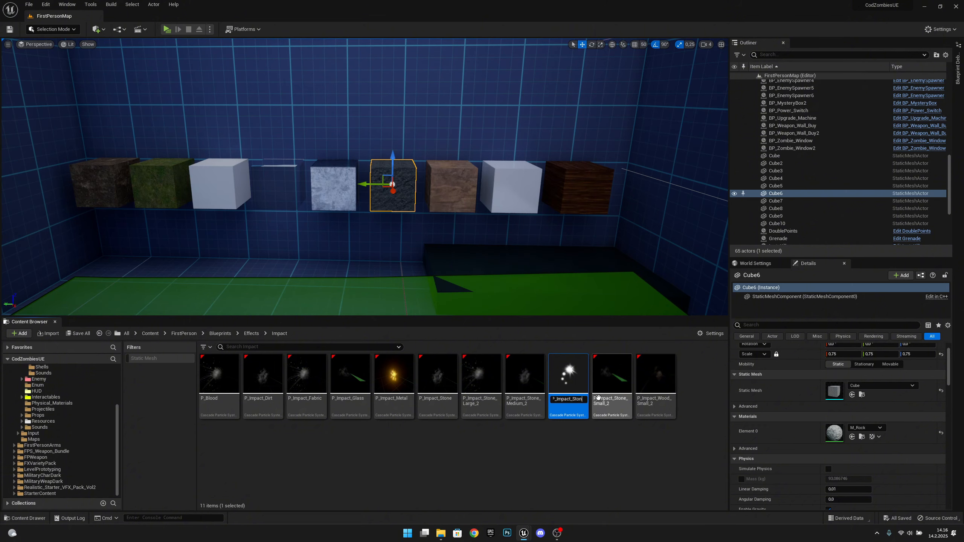
pyautogui.write('e')
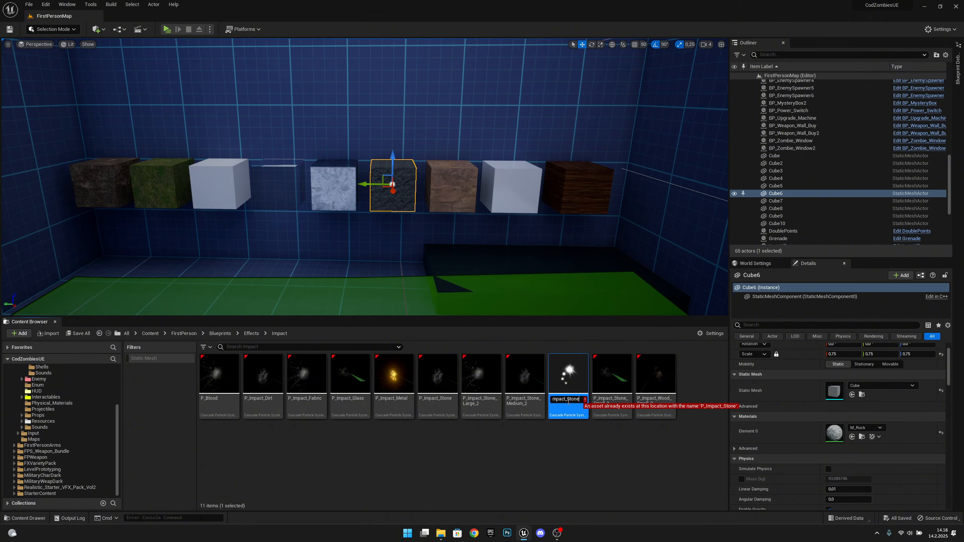
pyautogui.write('Rock')
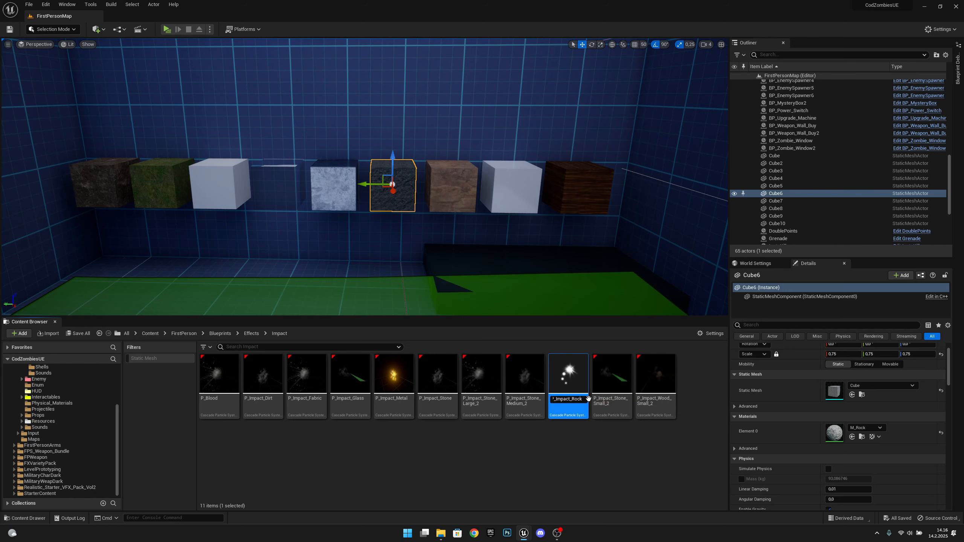
pyautogui.press('Return')
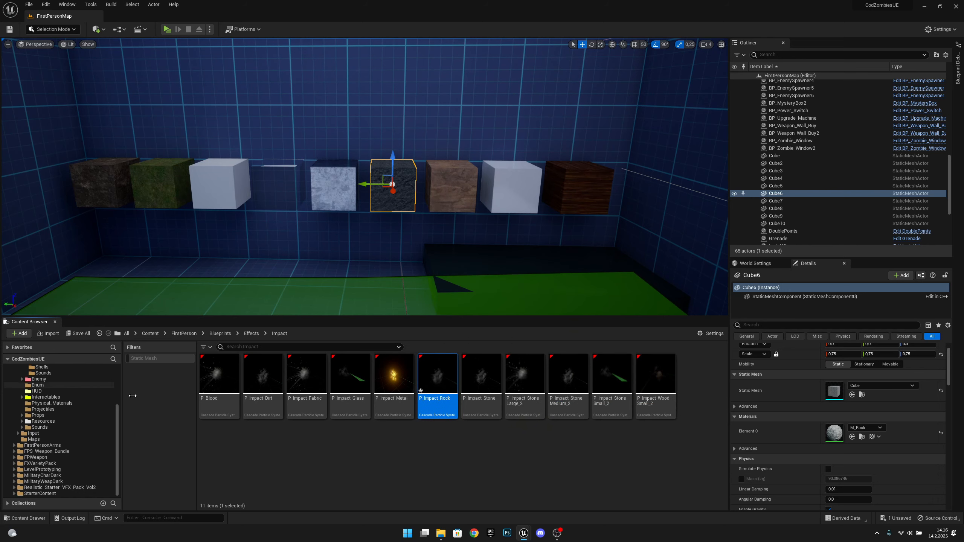
# - Delete the Tendrils and RocksMeshes emitters from P_Impact_Rock, save the particle system and close it
pyautogui.doubleClick(437, 380)
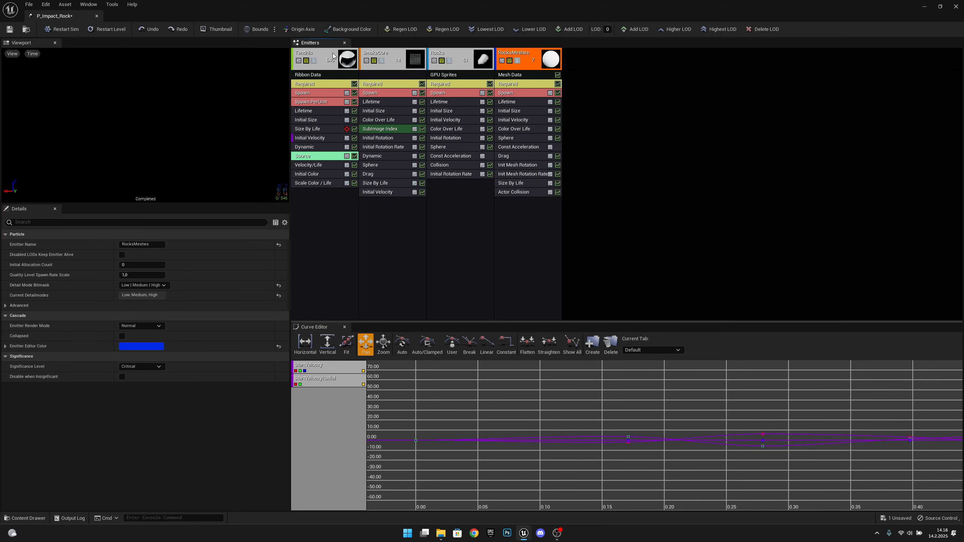
pyautogui.click(339, 62)
pyautogui.press('Delete')
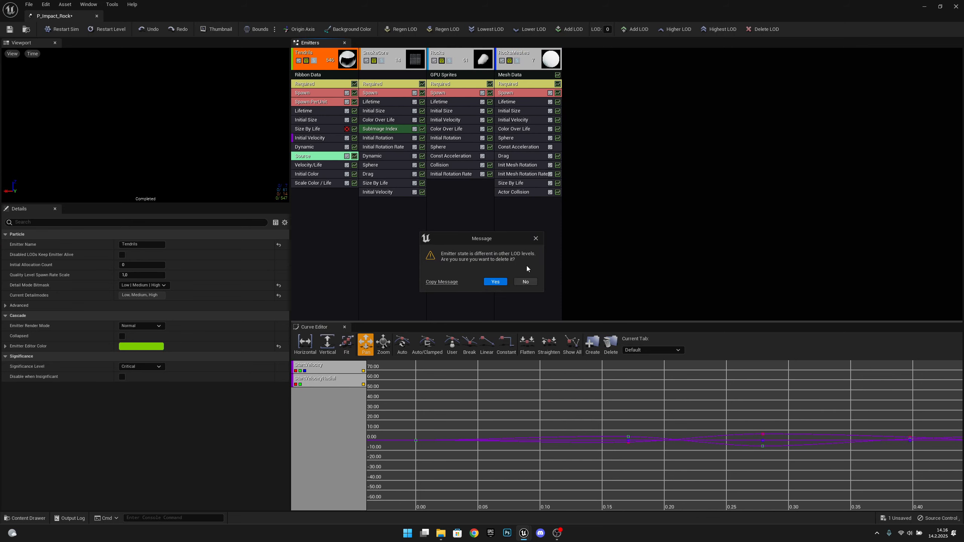
pyautogui.click(494, 282)
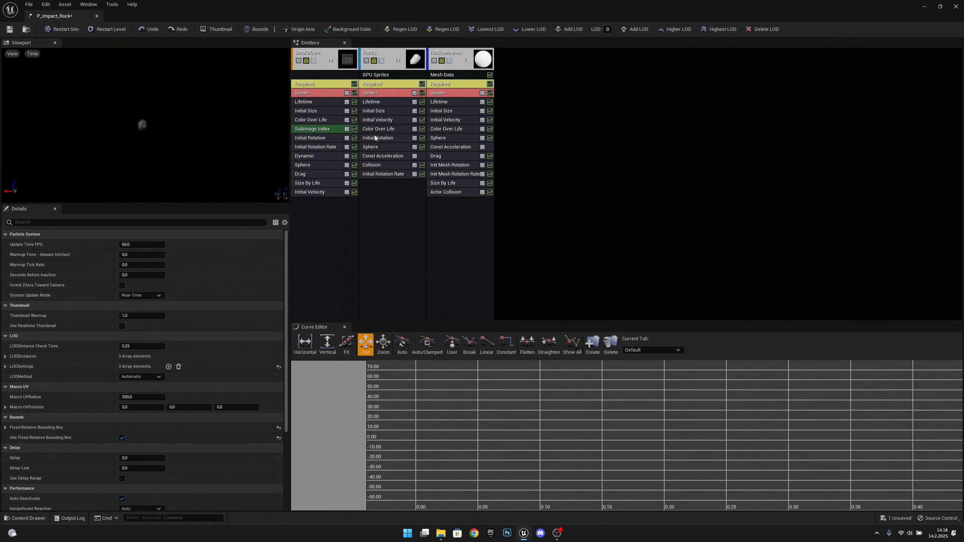
pyautogui.click(478, 58)
pyautogui.press('Delete')
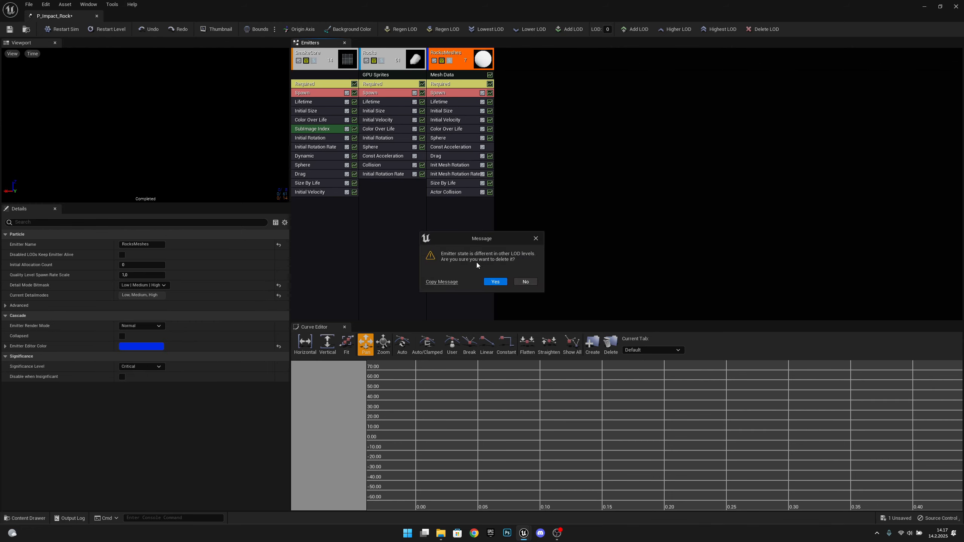
pyautogui.click(493, 282)
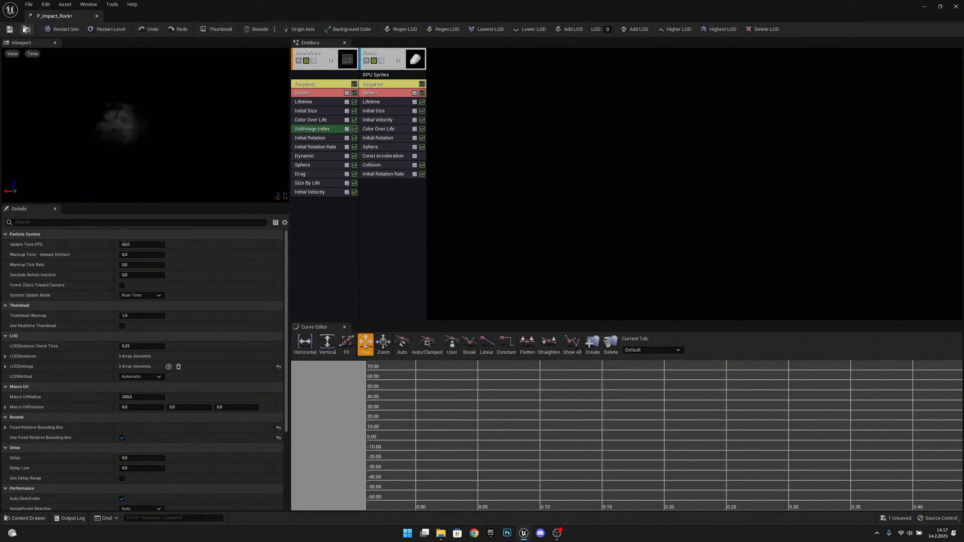
pyautogui.click(10, 29)
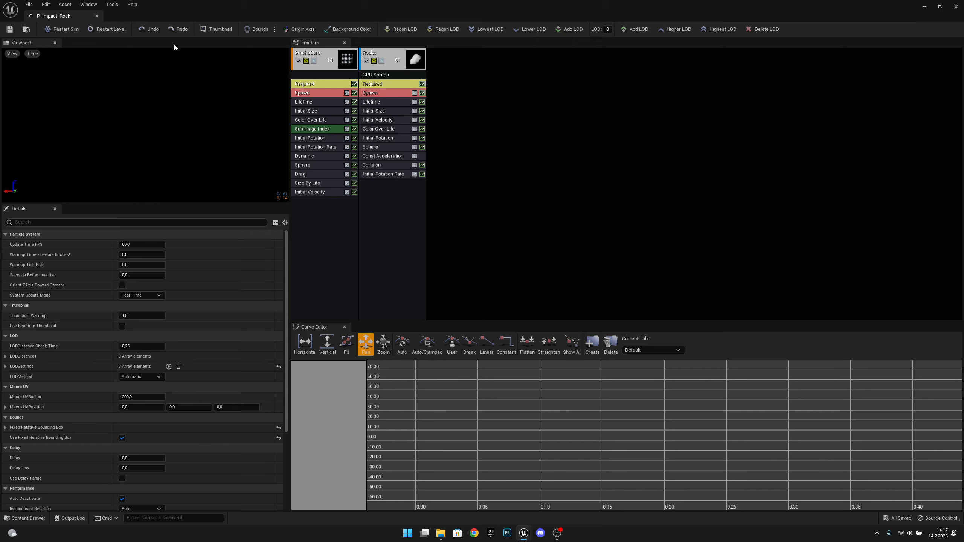
pyautogui.click(97, 16)
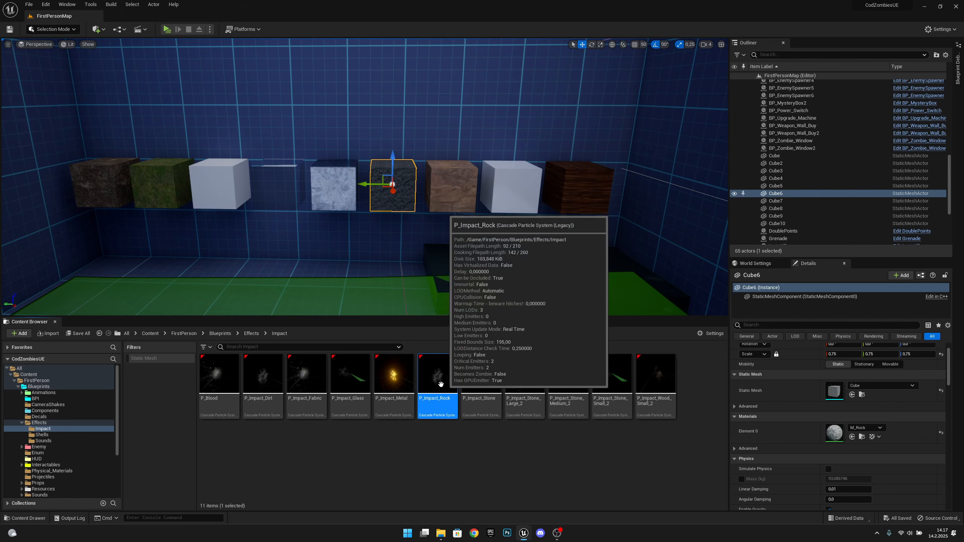
# - Export the Sparks Small emitter from P_Impact_Metal to P_Impact_Rock, selected as the target asset, and close P_Impact_Metal
pyautogui.doubleClick(398, 383)
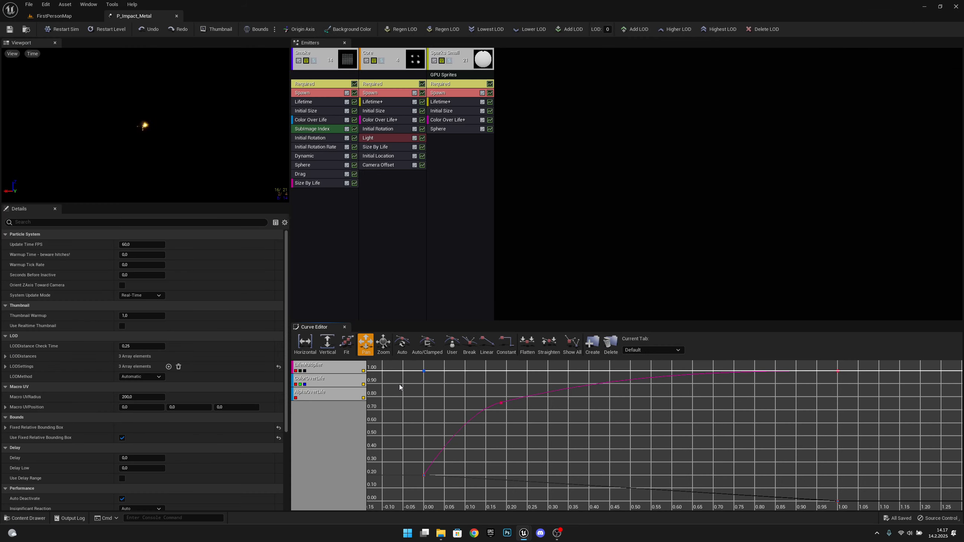
pyautogui.click(57, 15)
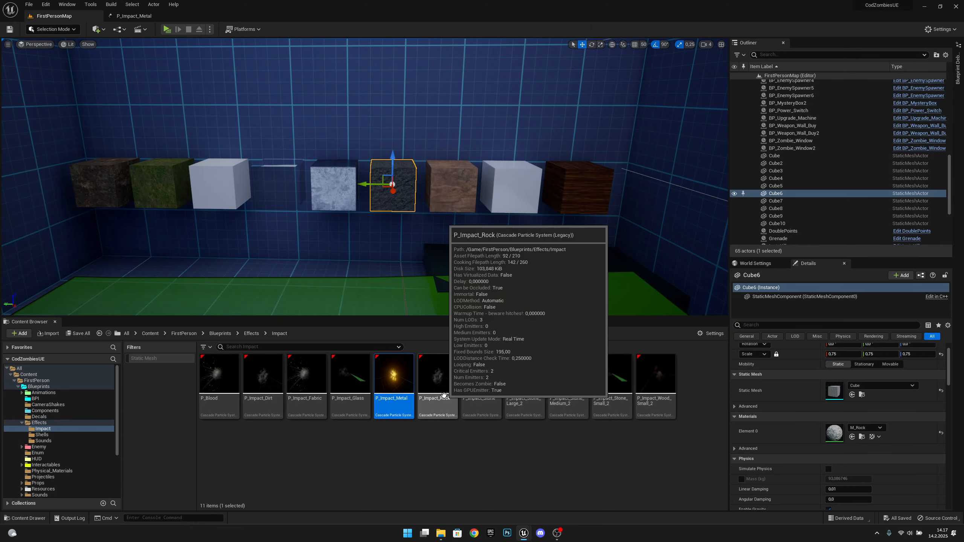
pyautogui.click(439, 380)
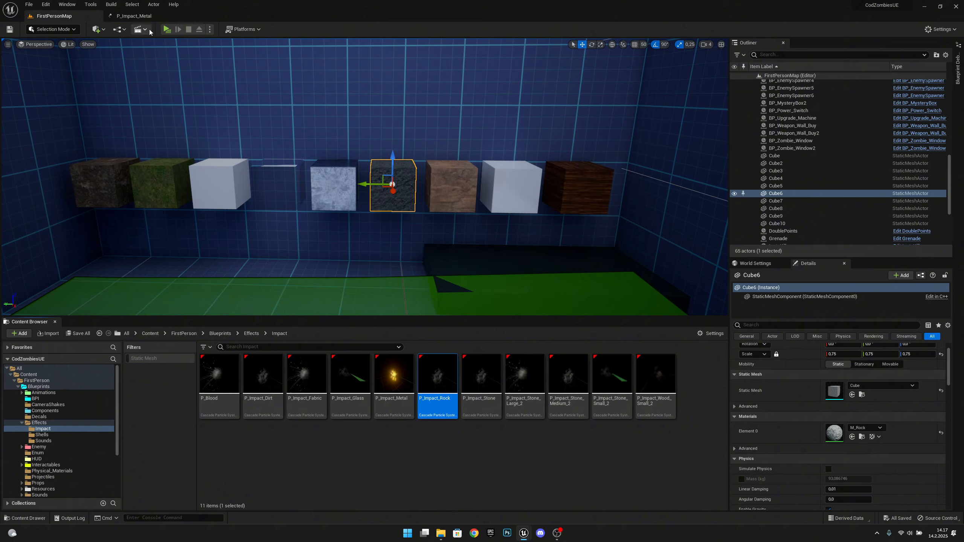
pyautogui.click(131, 16)
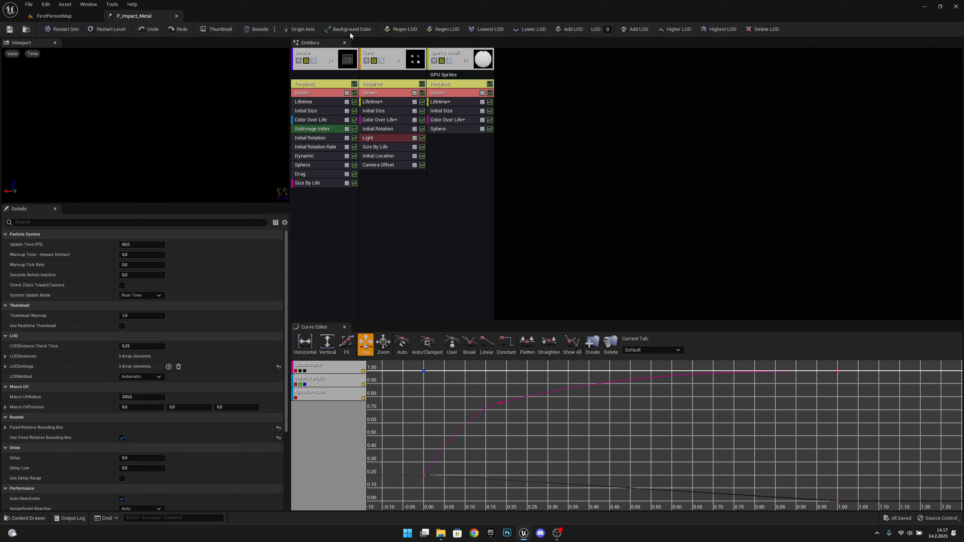
pyautogui.click(54, 15)
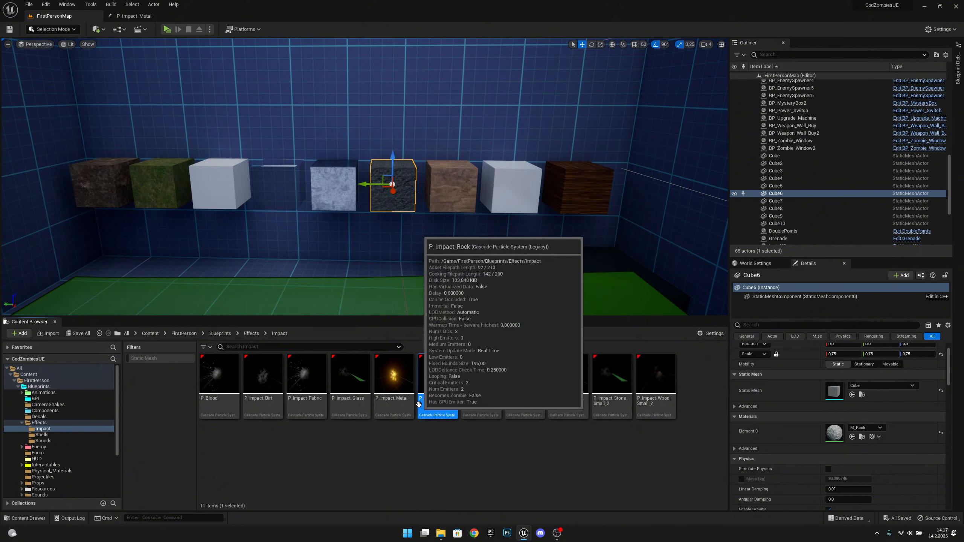
pyautogui.click(134, 16)
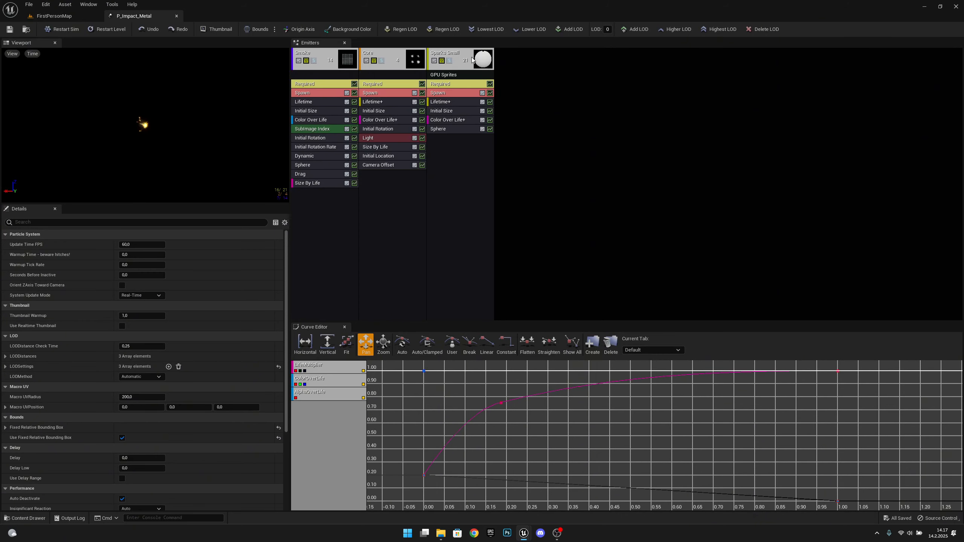
pyautogui.click(56, 15)
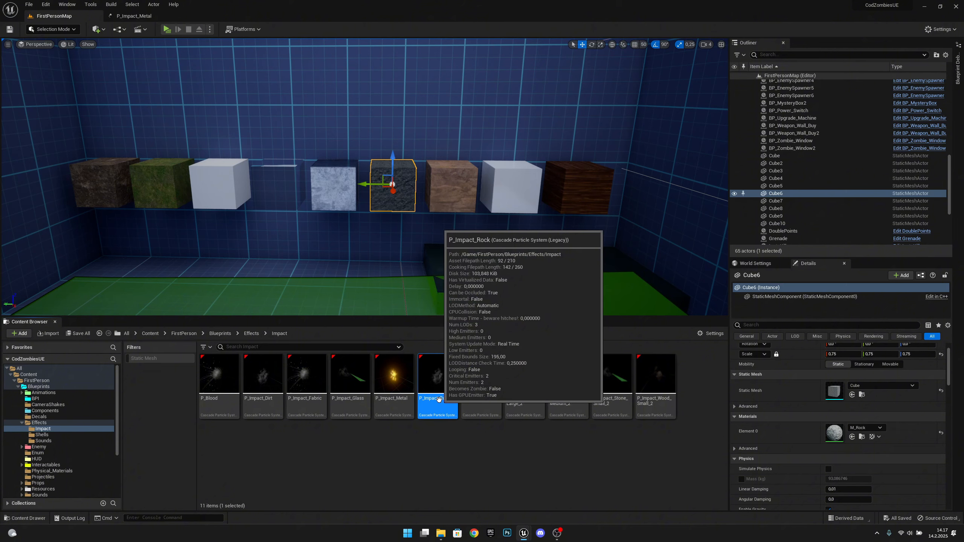
pyautogui.click(133, 15)
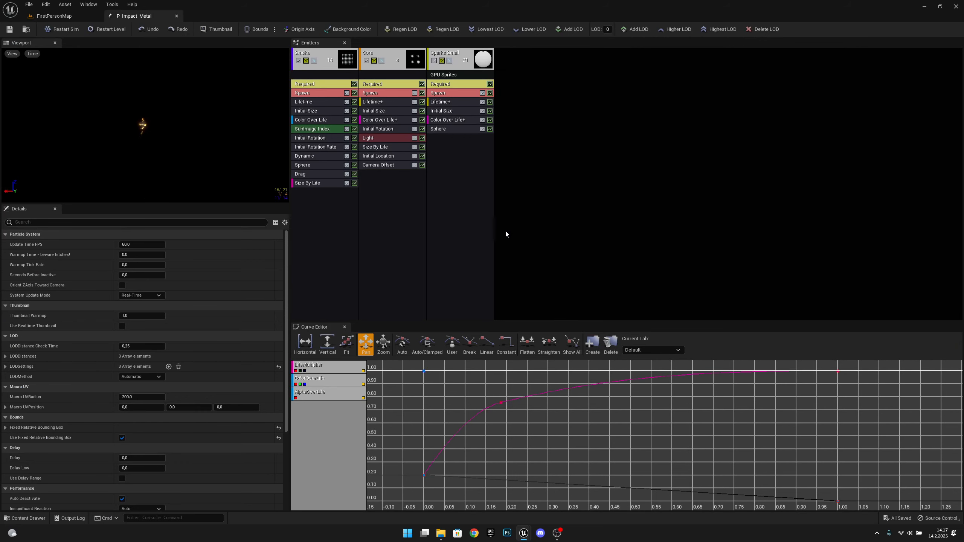
pyautogui.rightClick(474, 61)
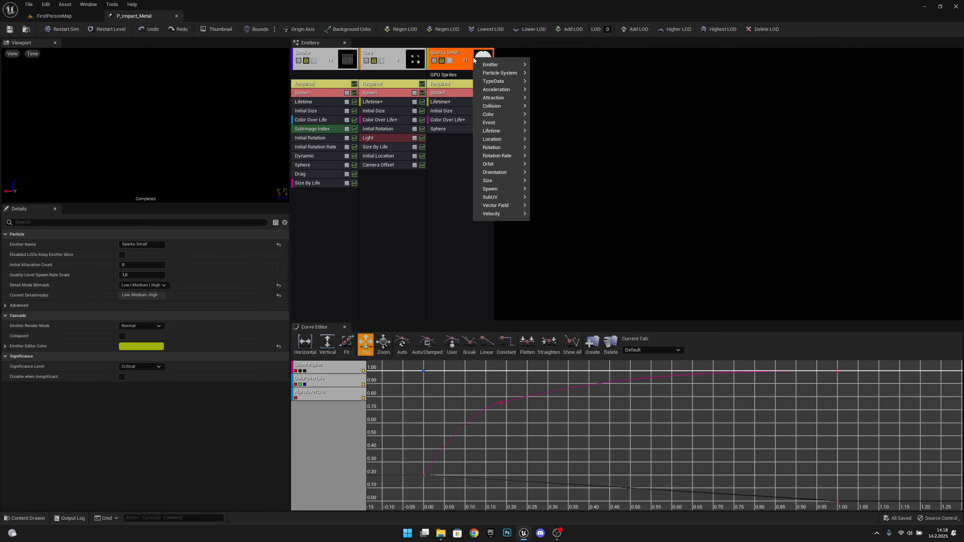
pyautogui.moveTo(487, 68)
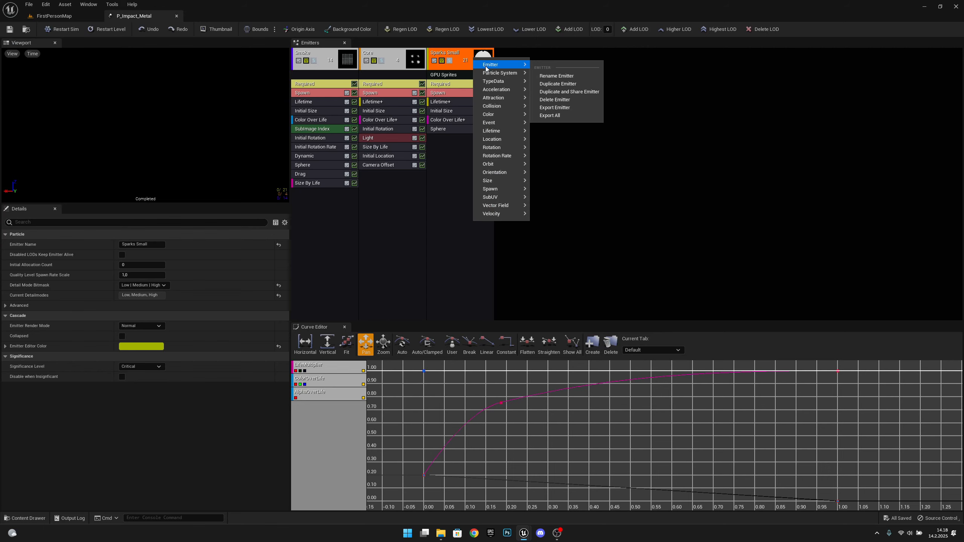
pyautogui.click(575, 109)
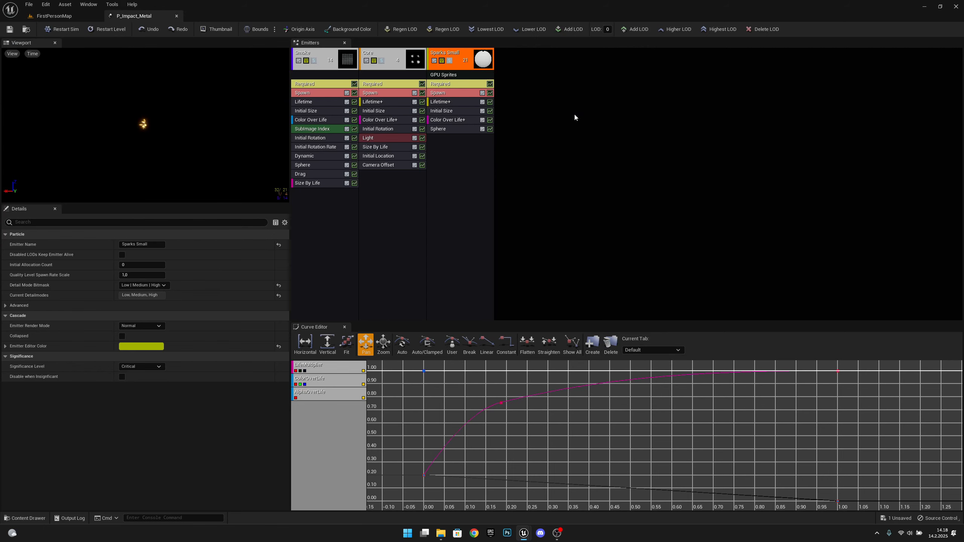
pyautogui.click(177, 16)
# - In P_Impact_Rock, set the Sparks Small emitter's spawn burst to a Count of 1 and a Count Low of 0
pyautogui.doubleClick(433, 387)
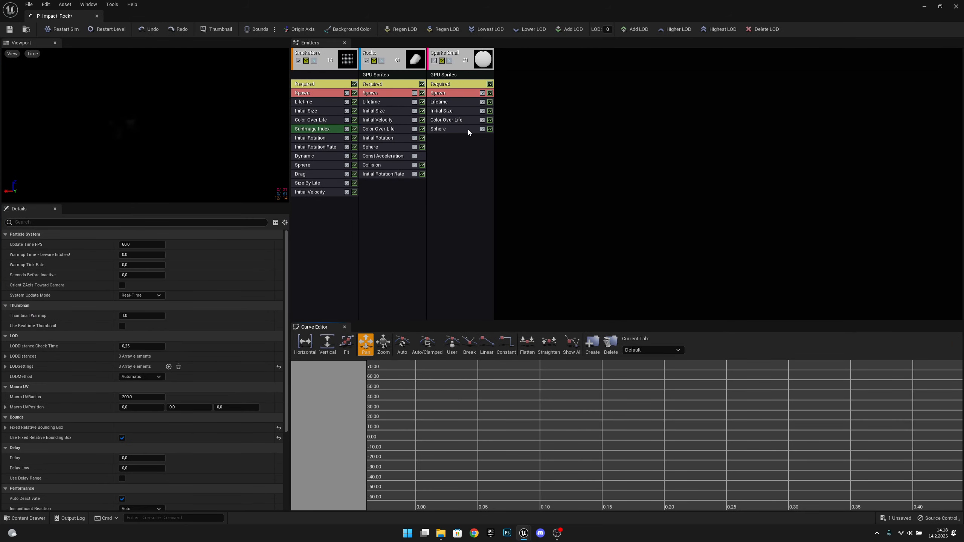
pyautogui.click(472, 185)
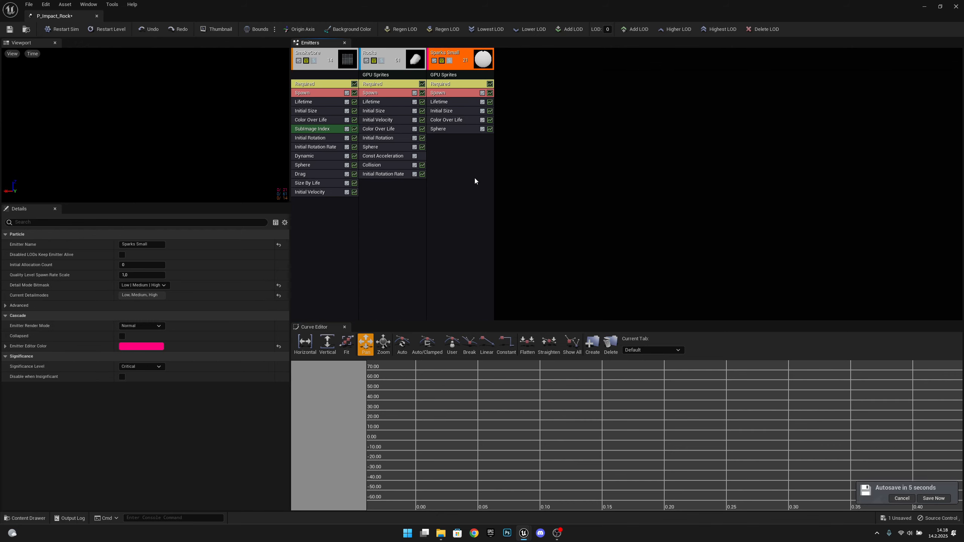
pyautogui.click(452, 92)
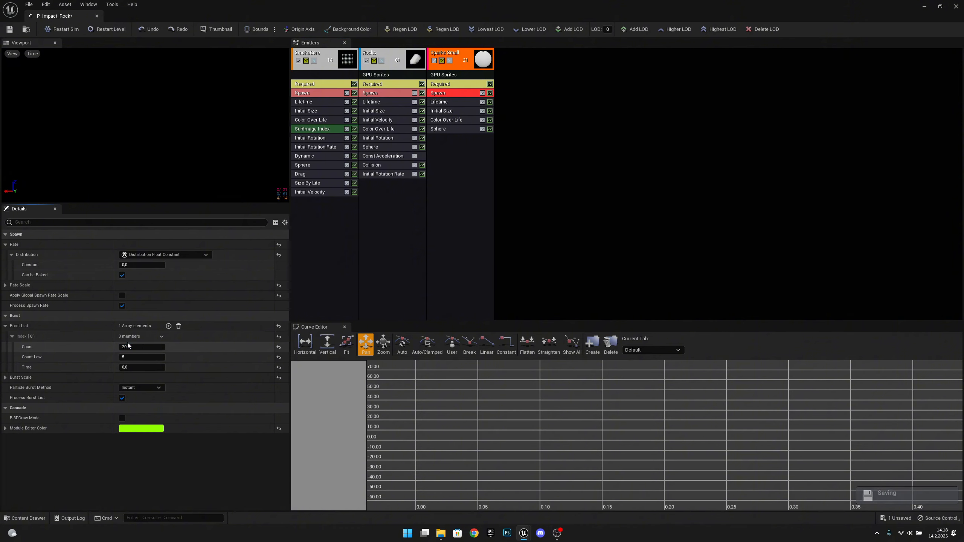
pyautogui.click(136, 346)
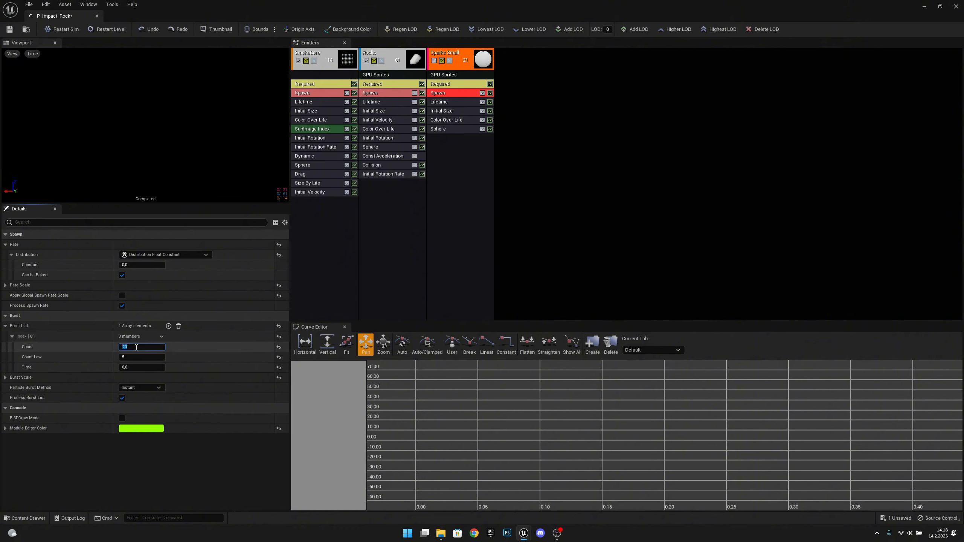
pyautogui.write('1')
pyautogui.click(128, 358)
pyautogui.write('0')
pyautogui.press('Return')
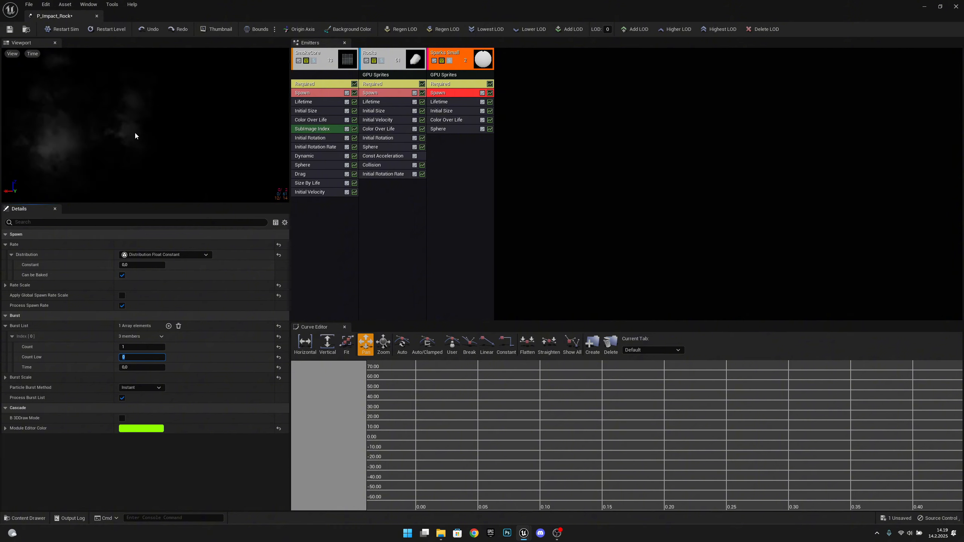
# - Check the Sparks Small emitter's lifetime and set the minimum X of its initial size to 0,5
pyautogui.click(433, 101)
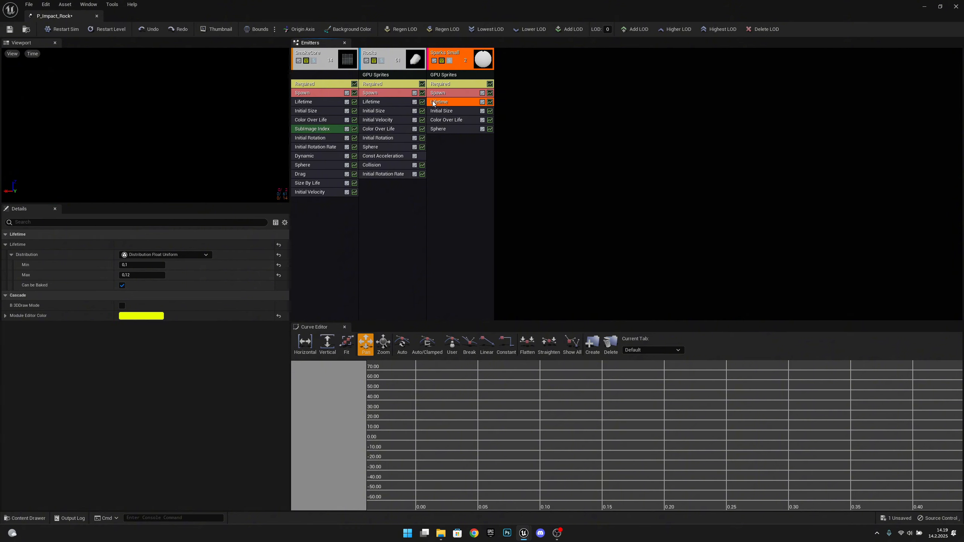
pyautogui.click(461, 110)
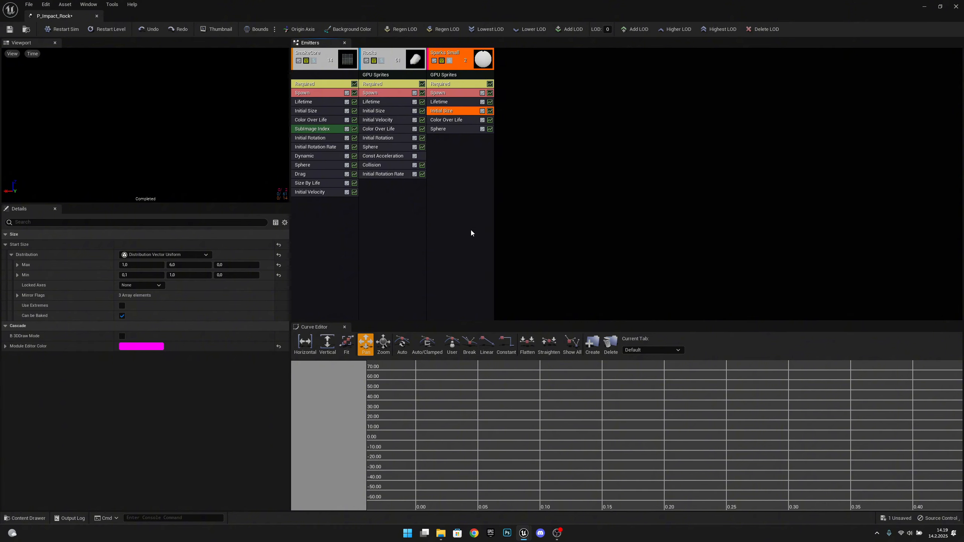
pyautogui.click(138, 275)
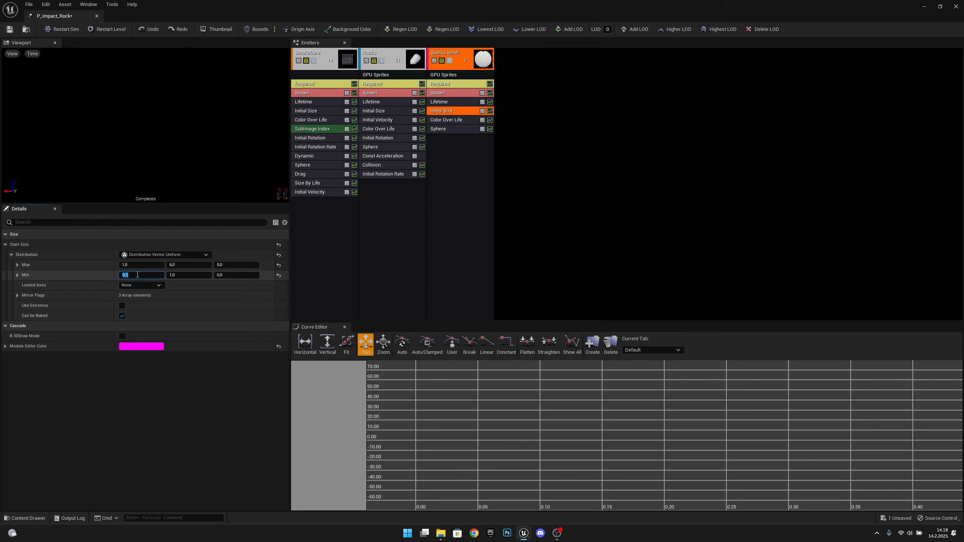
pyautogui.write('0,5')
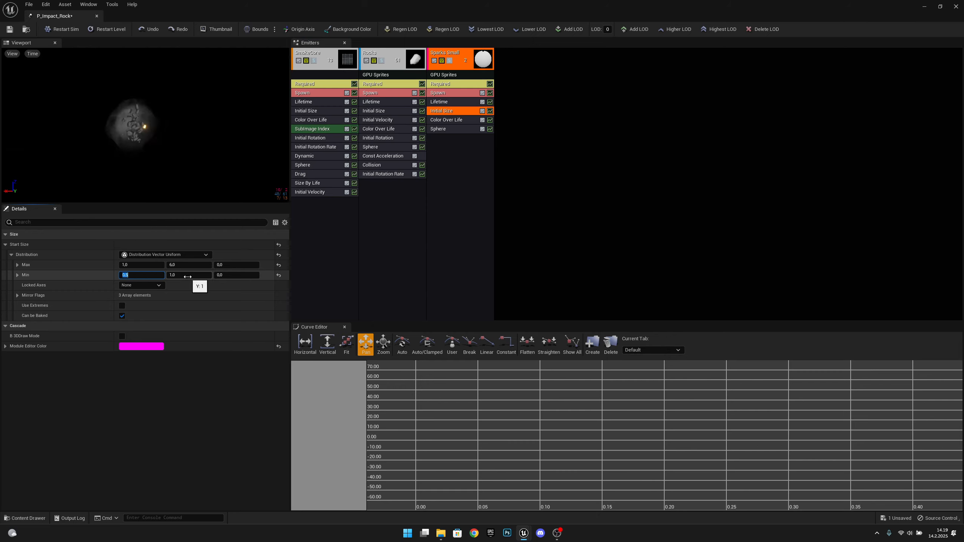
pyautogui.press('Return')
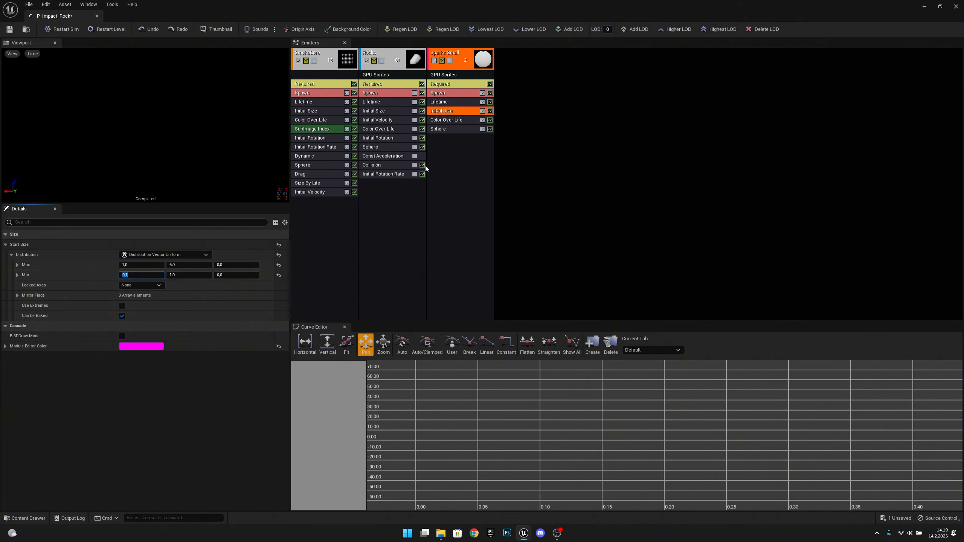
# - Check the Sparks Small emitter's spawn settings, save P_Impact_Rock and dock its editor in the main level window
pyautogui.click(452, 95)
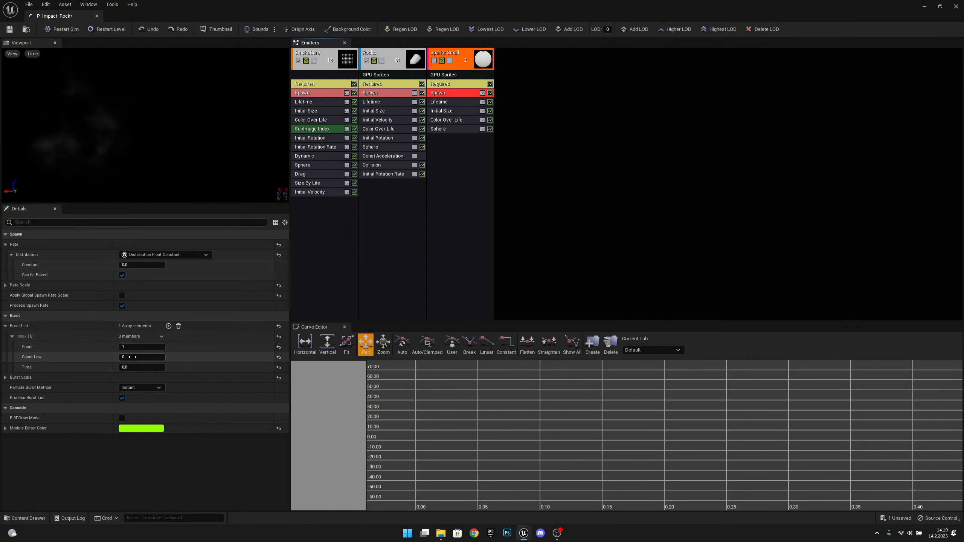
pyautogui.click(9, 29)
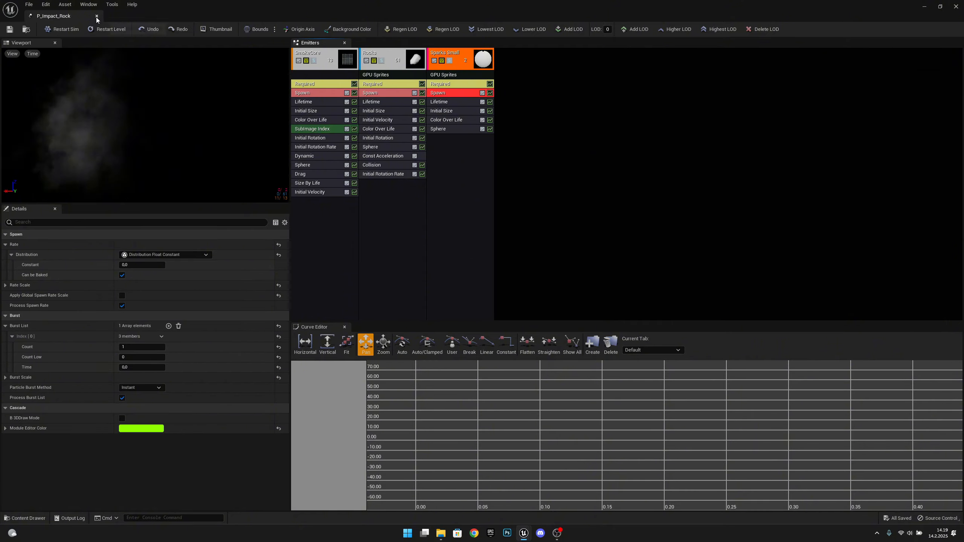
pyautogui.moveTo(77, 16); pyautogui.dragTo(167, 17)
# - In BP_FirstPersonCharacter from the Blueprints folder, assign P_Impact_Rock to the Select node's Rock option, then compile and save
pyautogui.click(71, 16)
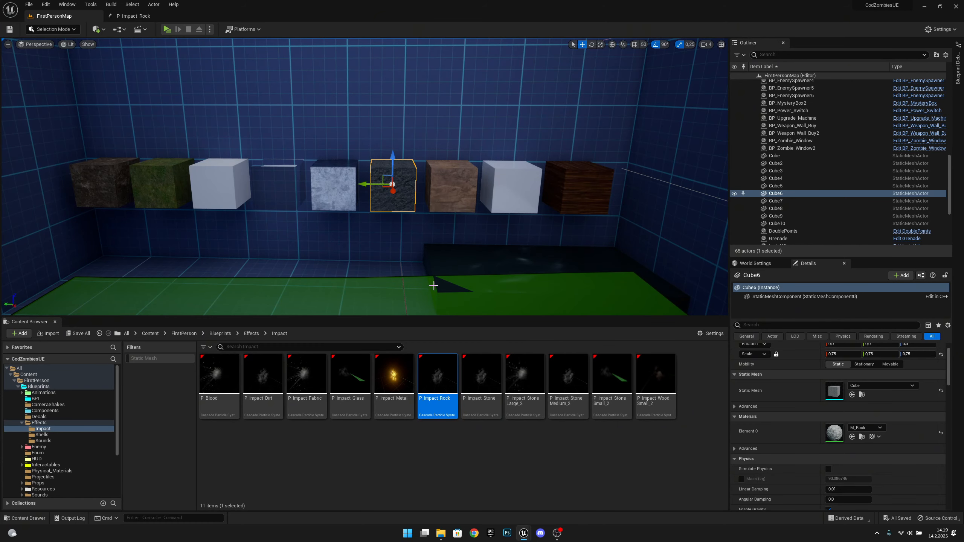
pyautogui.click(227, 337)
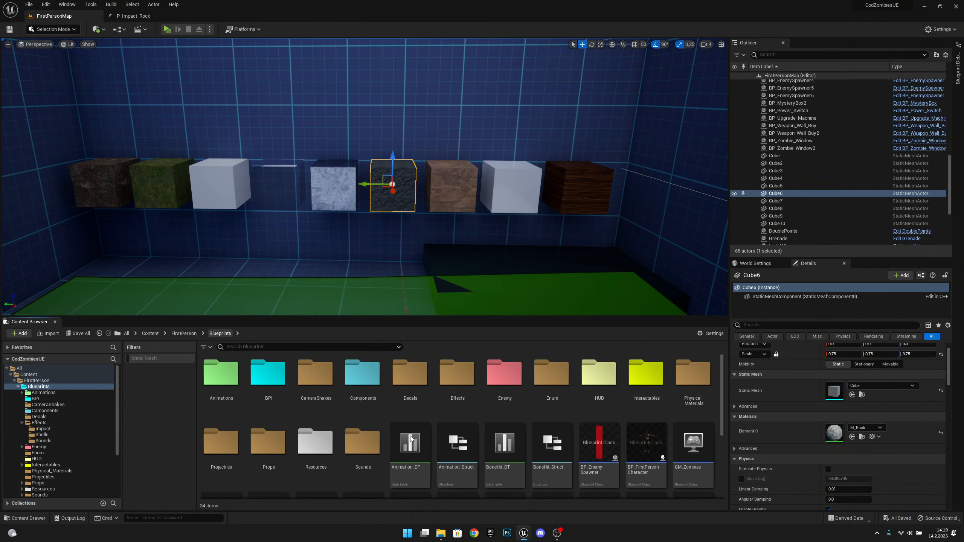
pyautogui.click(652, 449)
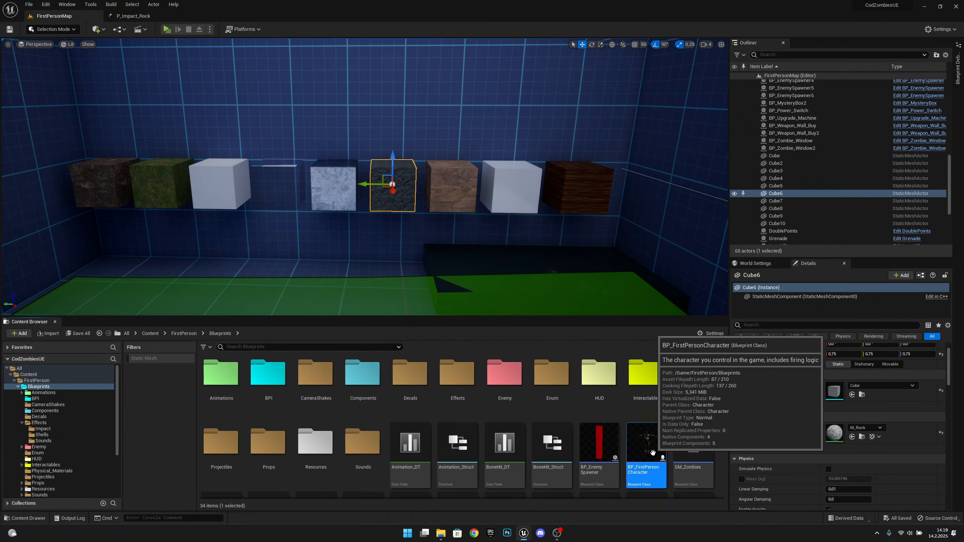
pyautogui.doubleClick(652, 453)
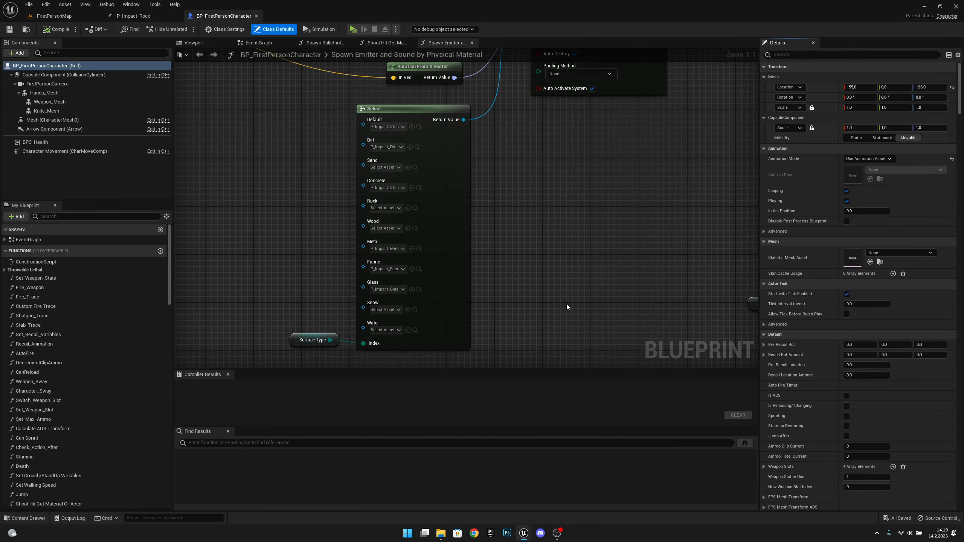
pyautogui.click(390, 210)
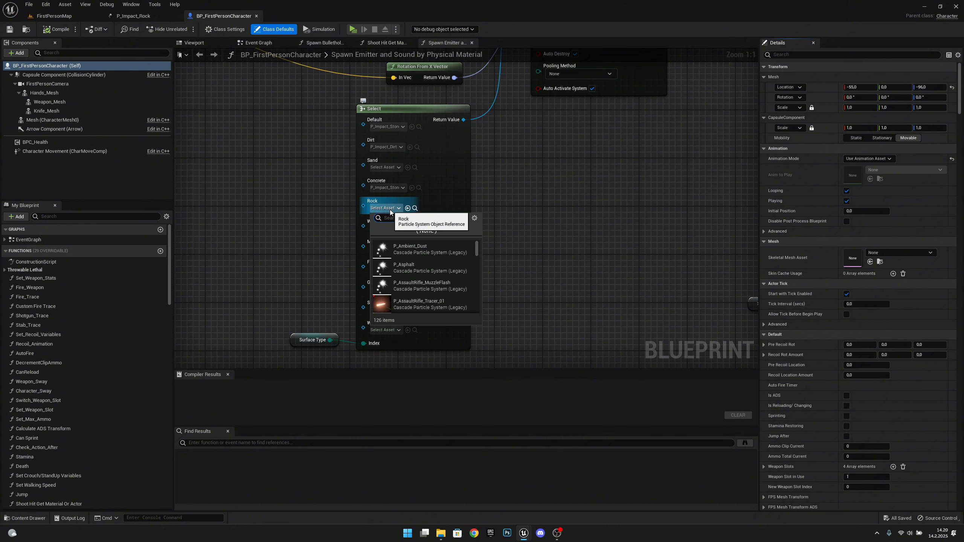
pyautogui.write('rock')
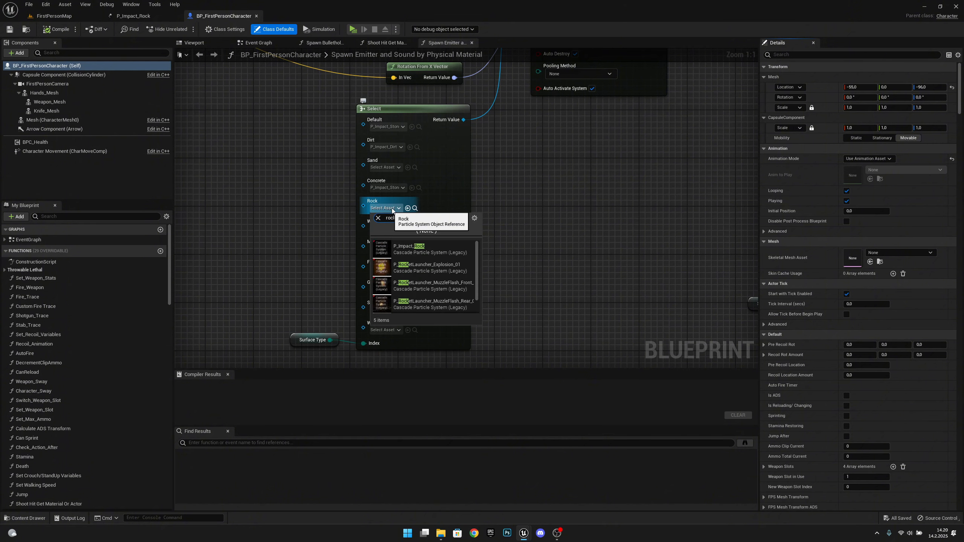
pyautogui.click(431, 253)
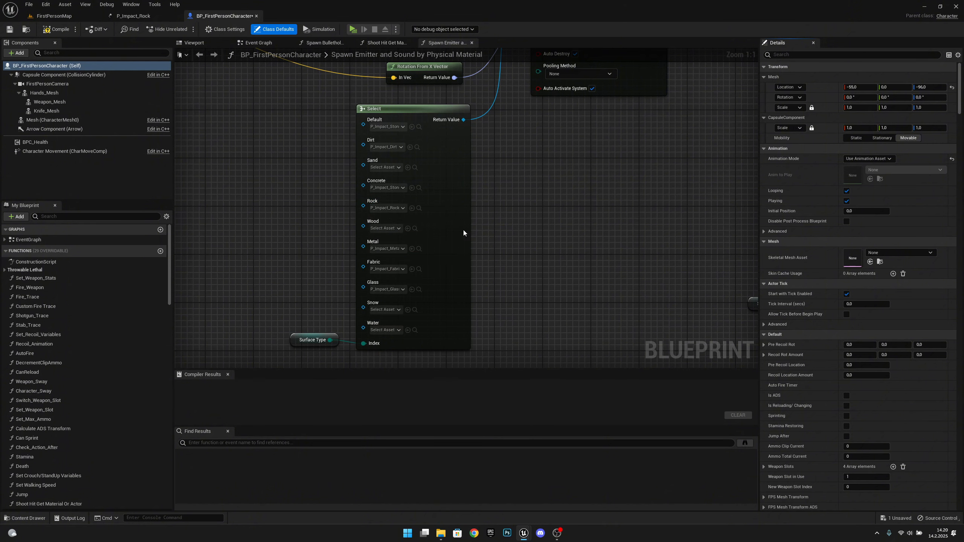
pyautogui.click(10, 30)
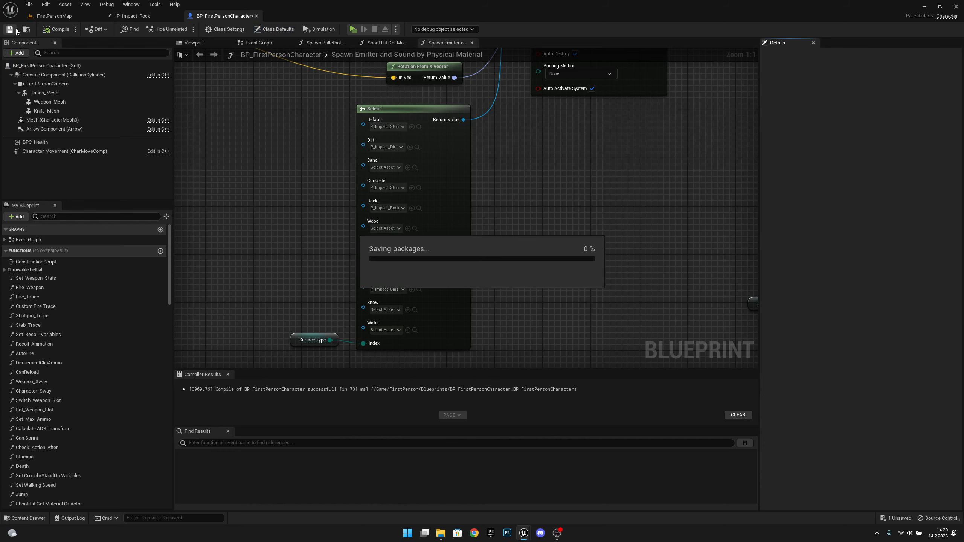
# - Play-test FirstPersonMap by repeatedly shooting the rock cube from several distances to examine its impact effect, and end the session
pyautogui.click(54, 15)
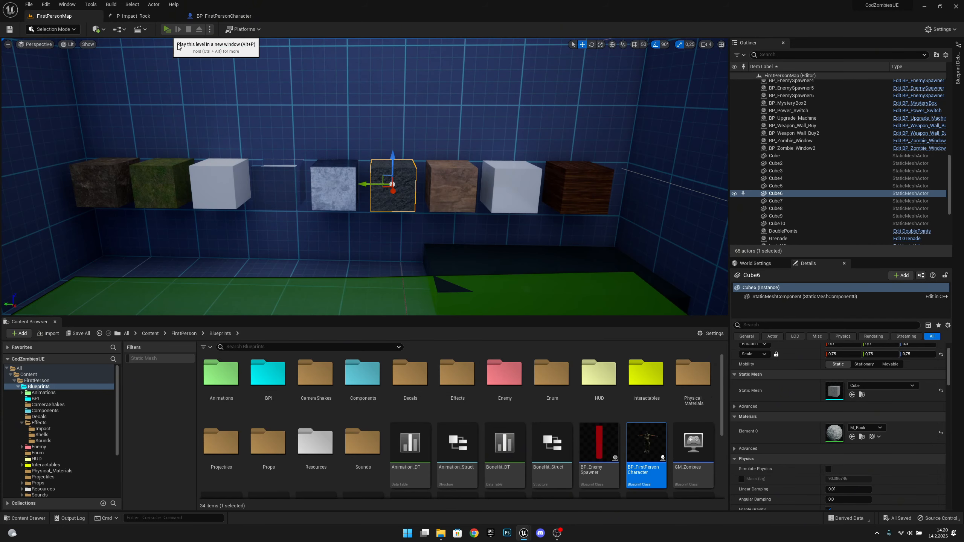
pyautogui.click(173, 31)
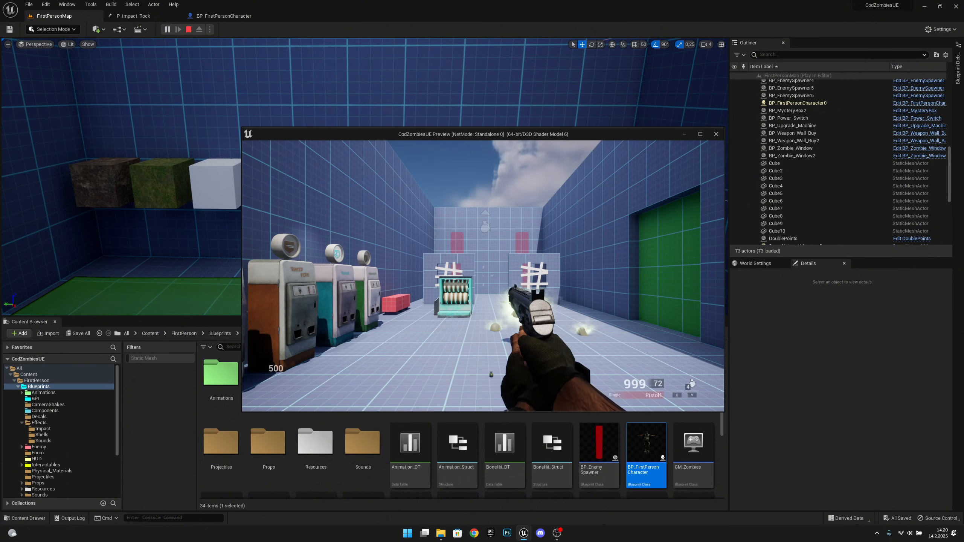
pyautogui.press('w')
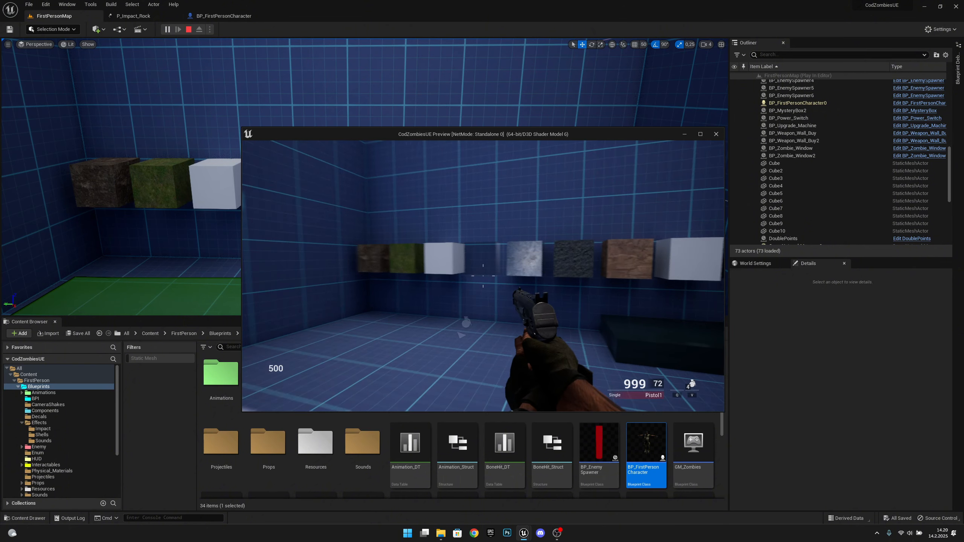
pyautogui.click(483, 275)
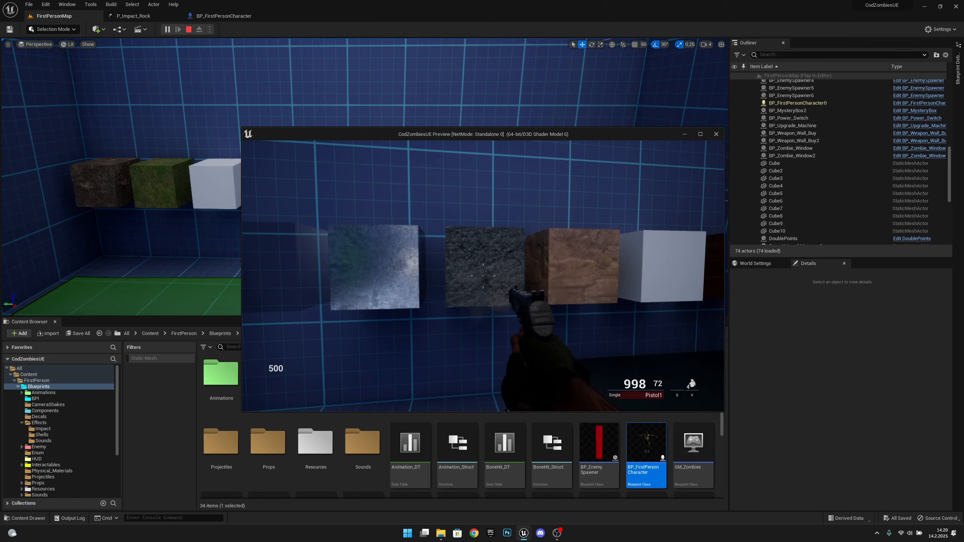
pyautogui.click(482, 276)
pyautogui.click(483, 275)
pyautogui.click(482, 276)
pyautogui.click(483, 275)
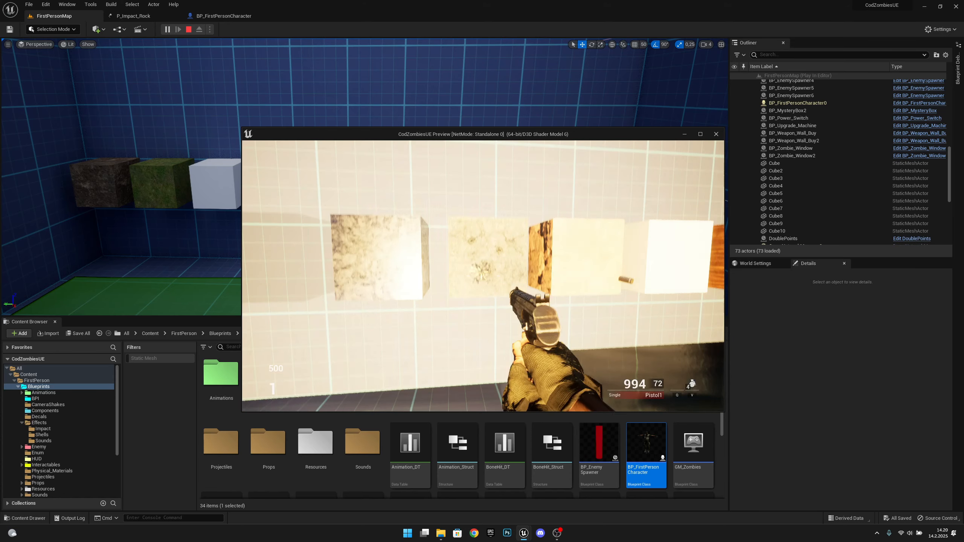
pyautogui.press('w')
pyautogui.click(483, 275)
pyautogui.click(483, 276)
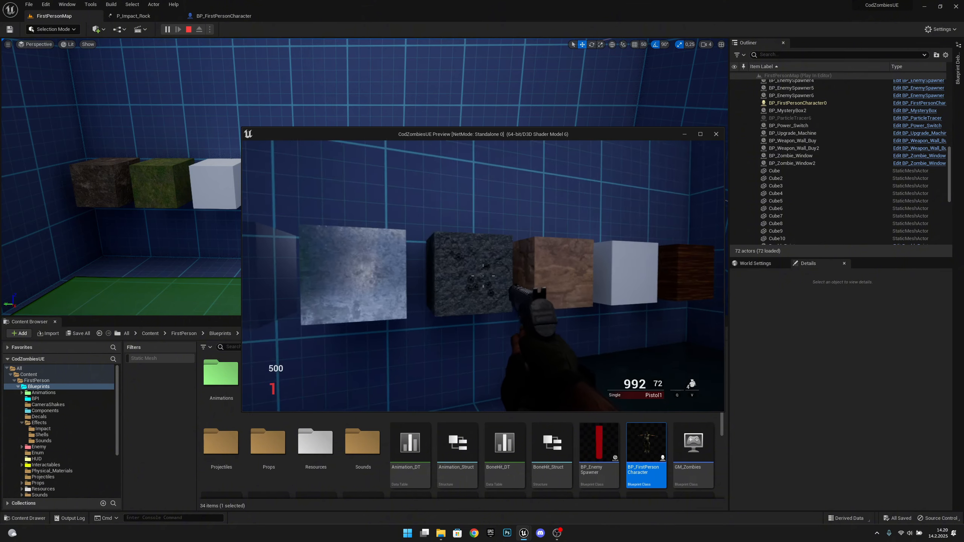
pyautogui.click(483, 276)
pyautogui.click(483, 276)
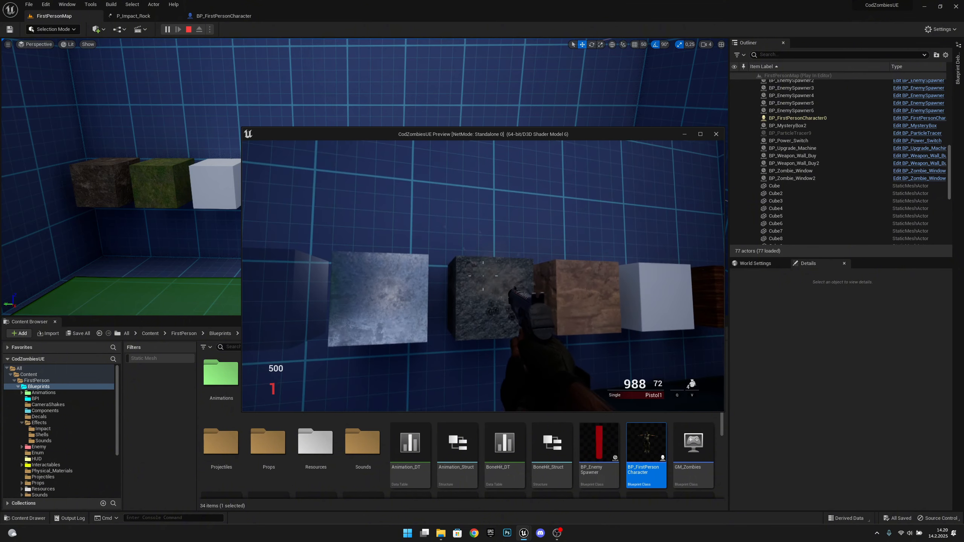
pyautogui.click(483, 276)
pyautogui.click(483, 276)
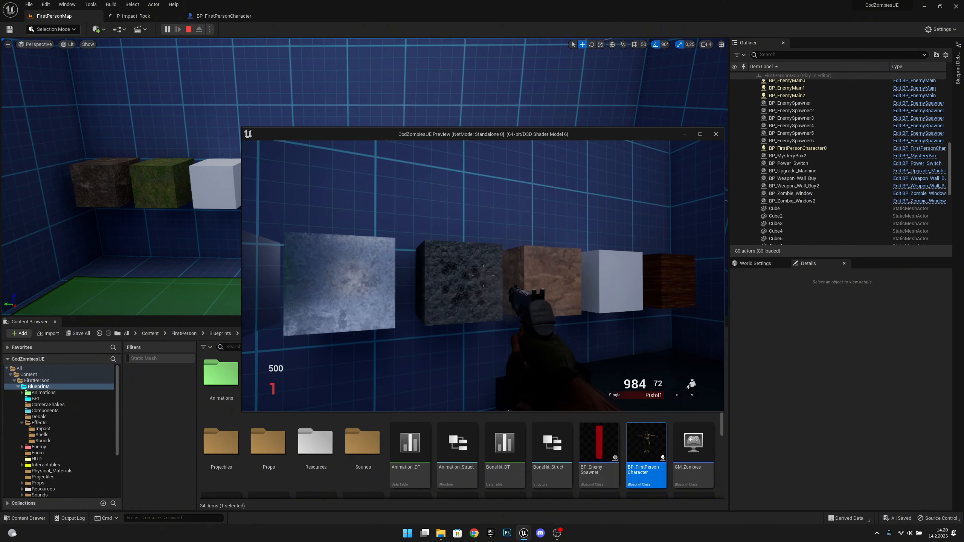
pyautogui.click(483, 275)
pyautogui.click(483, 276)
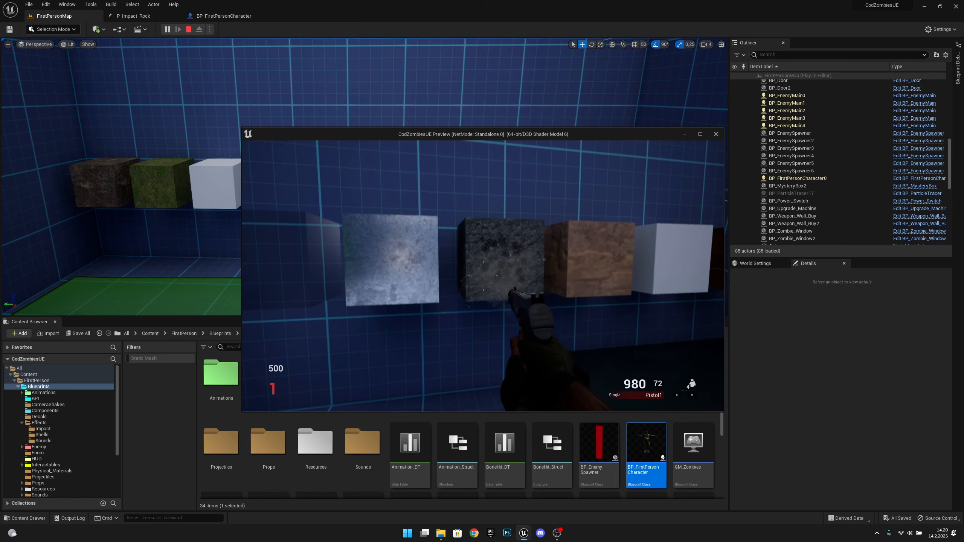
pyautogui.press('s')
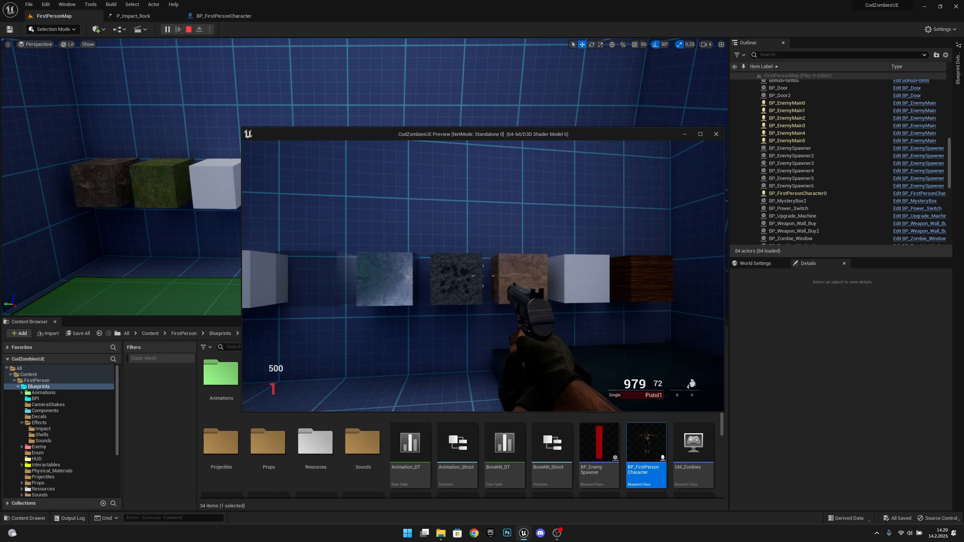
pyautogui.click(483, 276)
pyautogui.press('w')
pyautogui.click(483, 276)
pyautogui.click(482, 276)
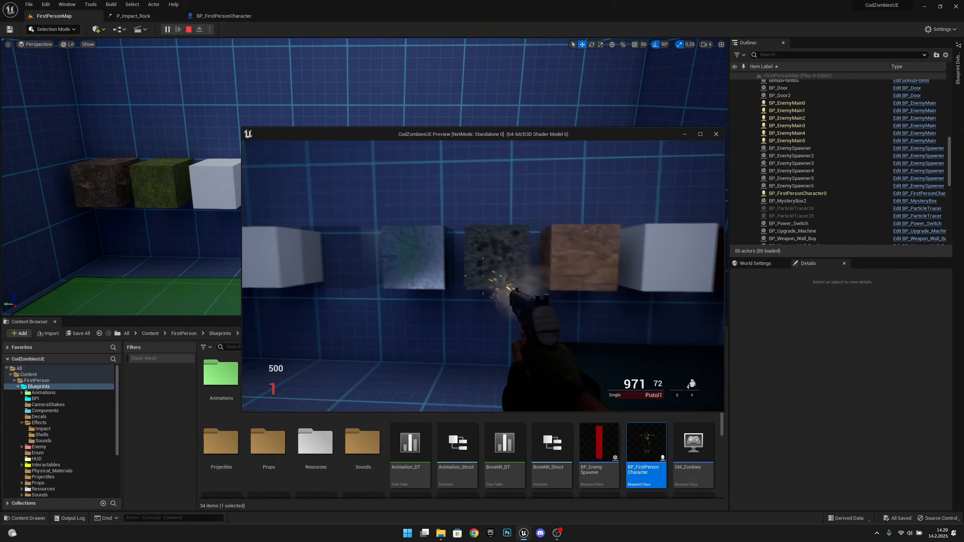
pyautogui.click(482, 275)
pyautogui.click(483, 276)
pyautogui.click(482, 275)
pyautogui.click(483, 275)
pyautogui.press('w')
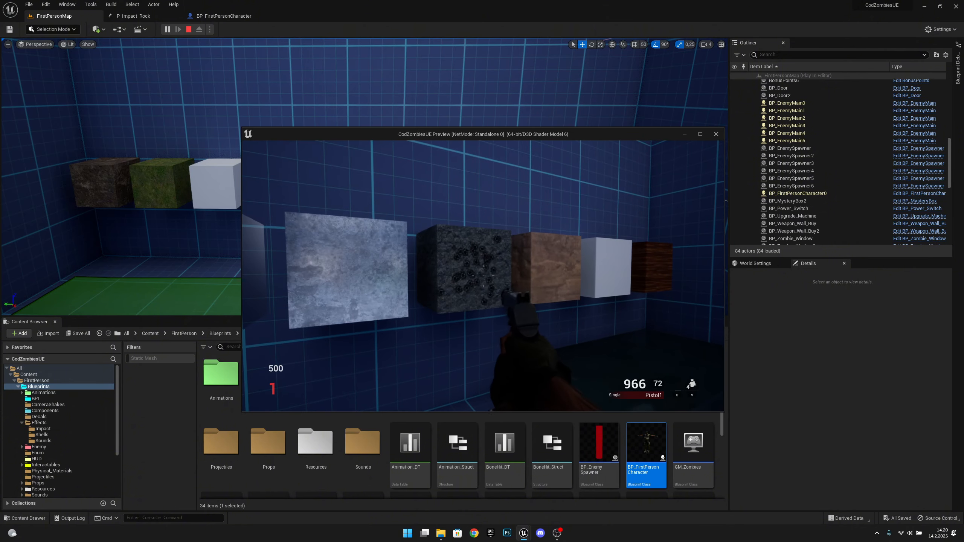
pyautogui.click(483, 275)
pyautogui.click(483, 276)
pyautogui.click(482, 275)
pyautogui.click(483, 275)
pyautogui.press('s')
pyautogui.click(483, 276)
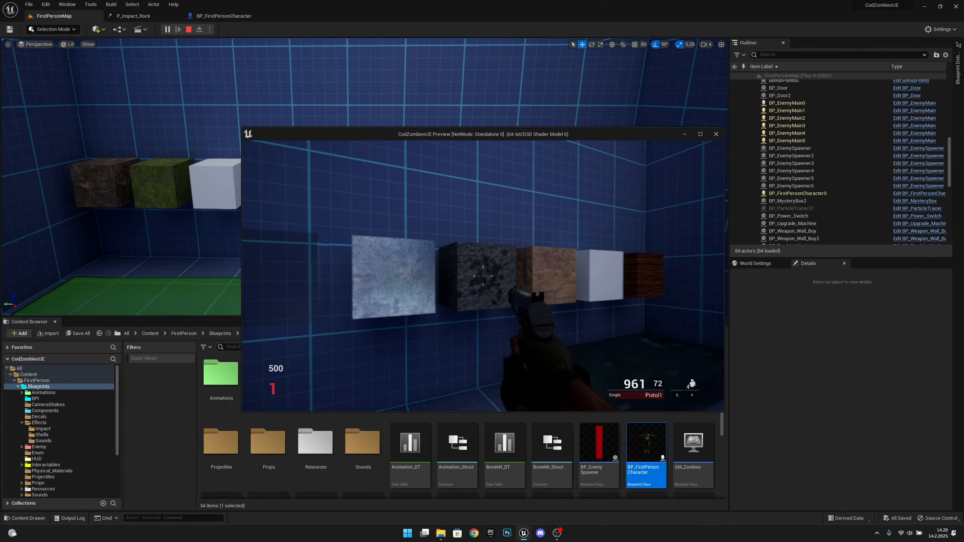
pyautogui.click(483, 276)
pyautogui.click(483, 275)
pyautogui.click(483, 276)
pyautogui.click(483, 275)
pyautogui.click(483, 276)
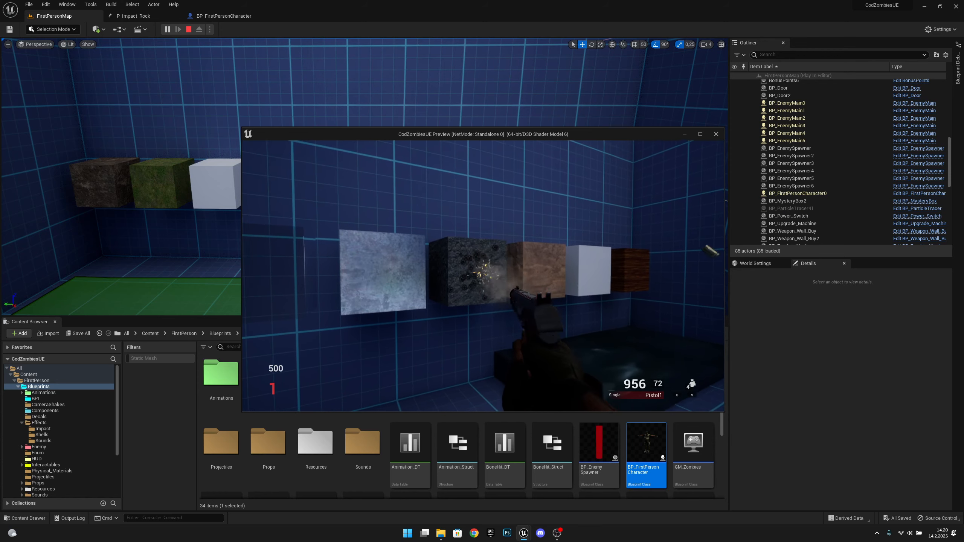
pyautogui.click(483, 275)
pyautogui.click(483, 275)
pyautogui.click(483, 275)
pyautogui.click(483, 275)
pyautogui.click(483, 276)
pyautogui.press('Escape')
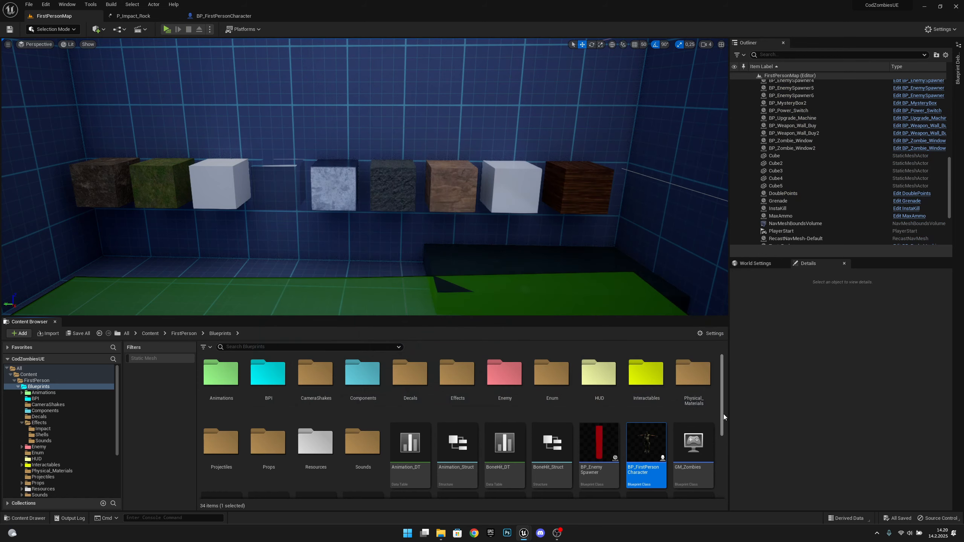
# - In P_Impact_Rock, set the Rocks emitter's initial velocity to a minimum X of 50 and a maximum X of 150
pyautogui.click(146, 16)
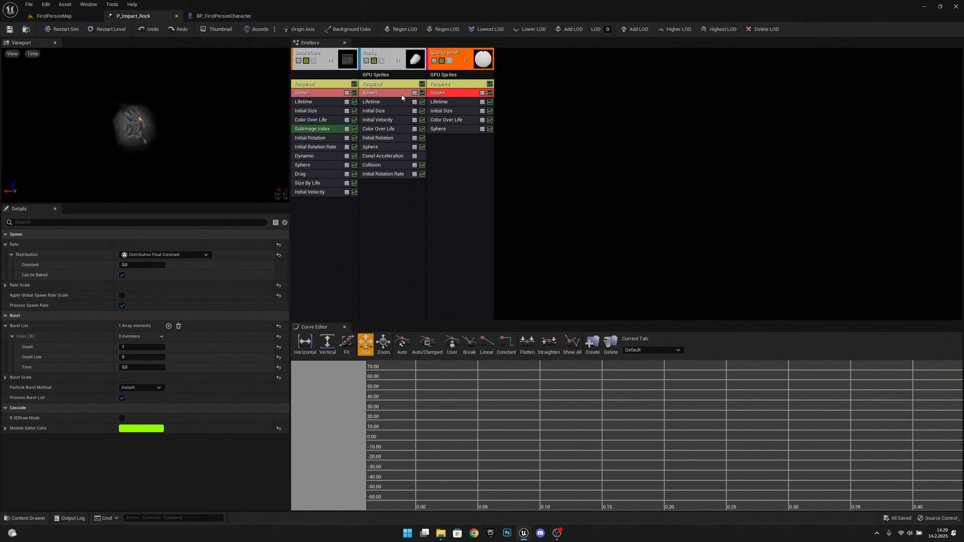
pyautogui.click(390, 119)
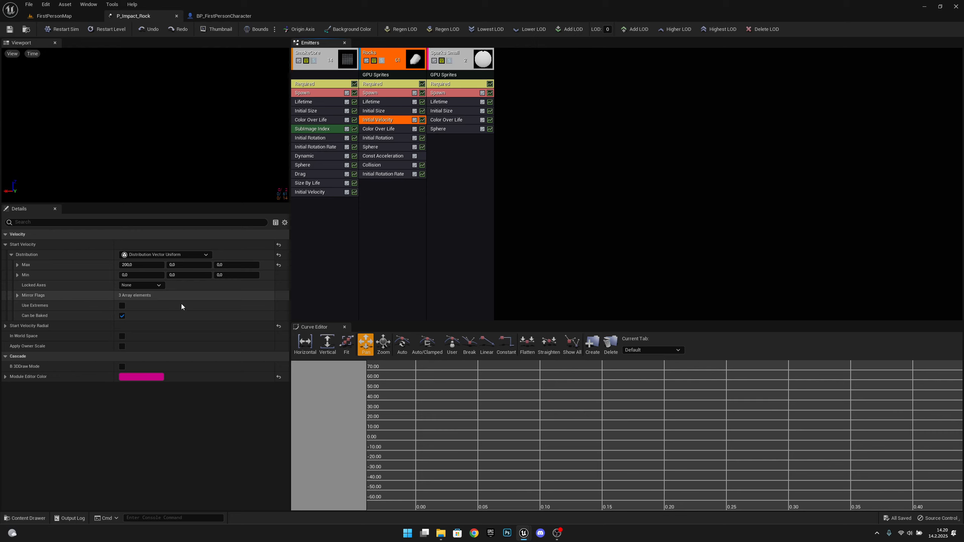
pyautogui.click(142, 274)
pyautogui.write('50')
pyautogui.press('Return')
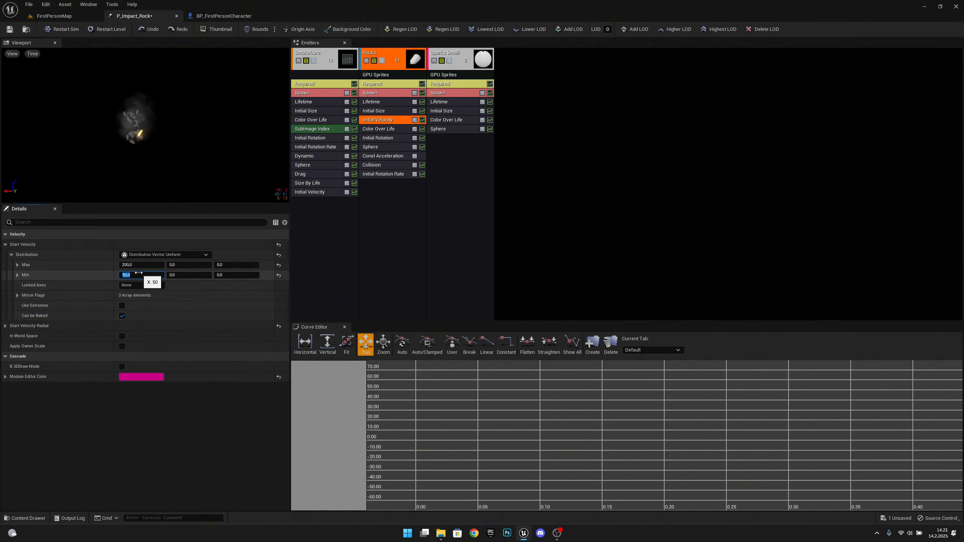
pyautogui.click(140, 264)
pyautogui.write('150')
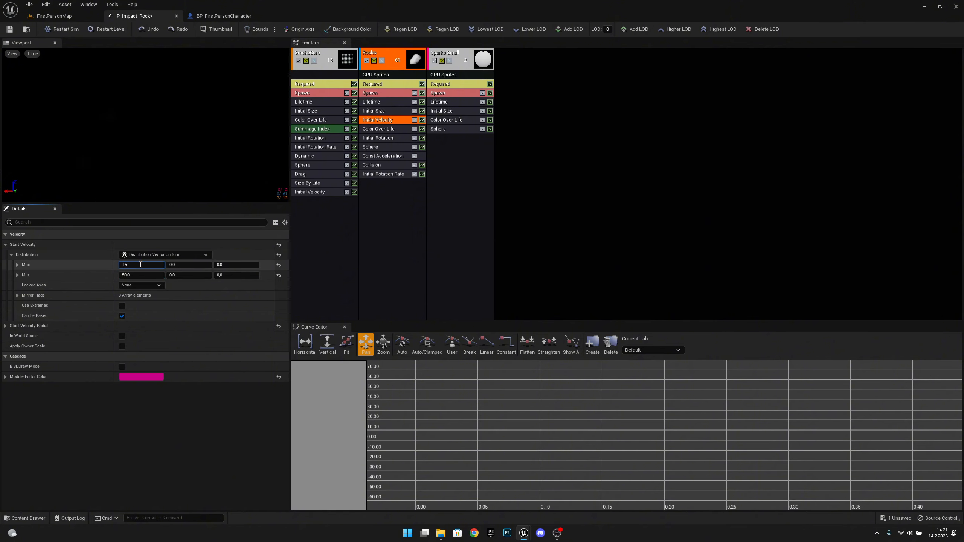
pyautogui.press('Return')
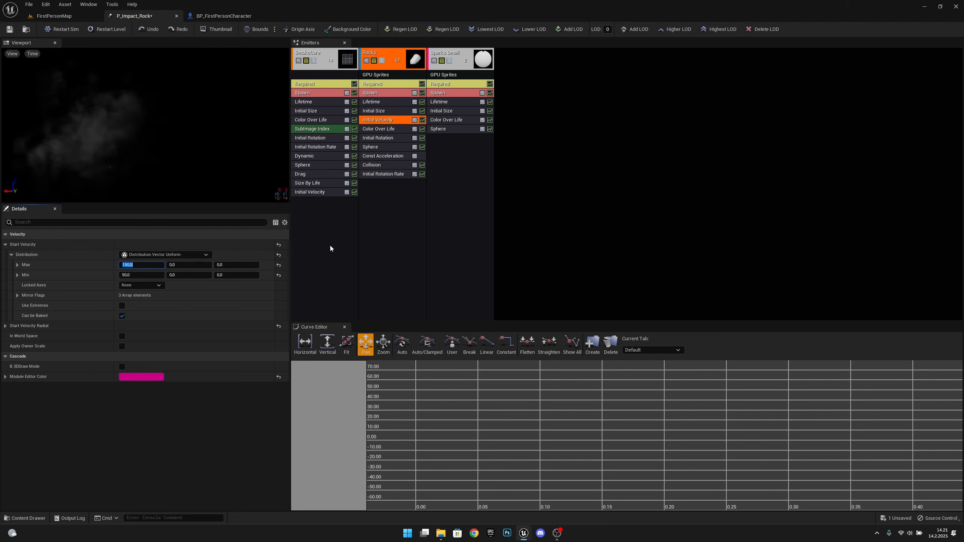
# - Set the Rocks emitter's spawn burst to a Count of 25 and a Count Low of 5, and save P_Impact_Rock
pyautogui.click(384, 93)
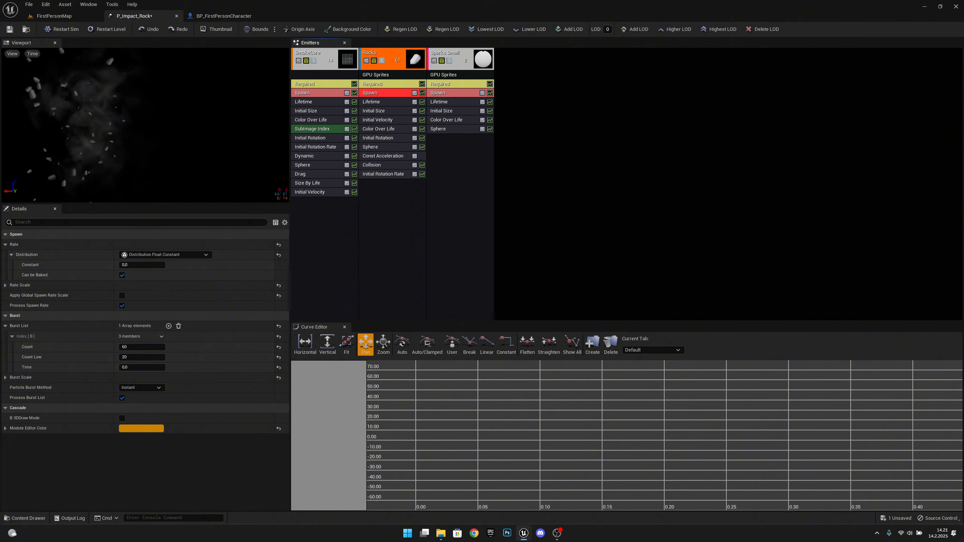
pyautogui.click(144, 346)
pyautogui.write('25')
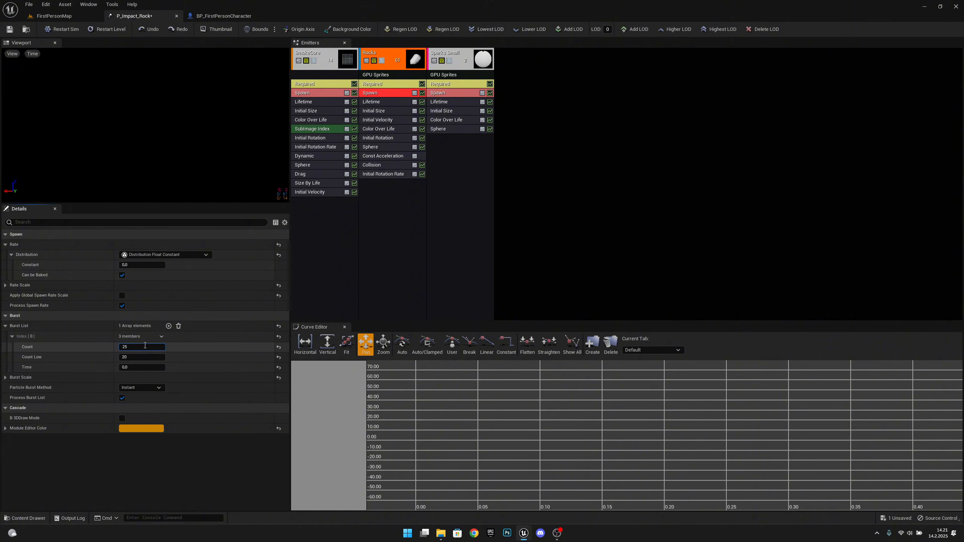
pyautogui.press('Return')
pyautogui.click(147, 359)
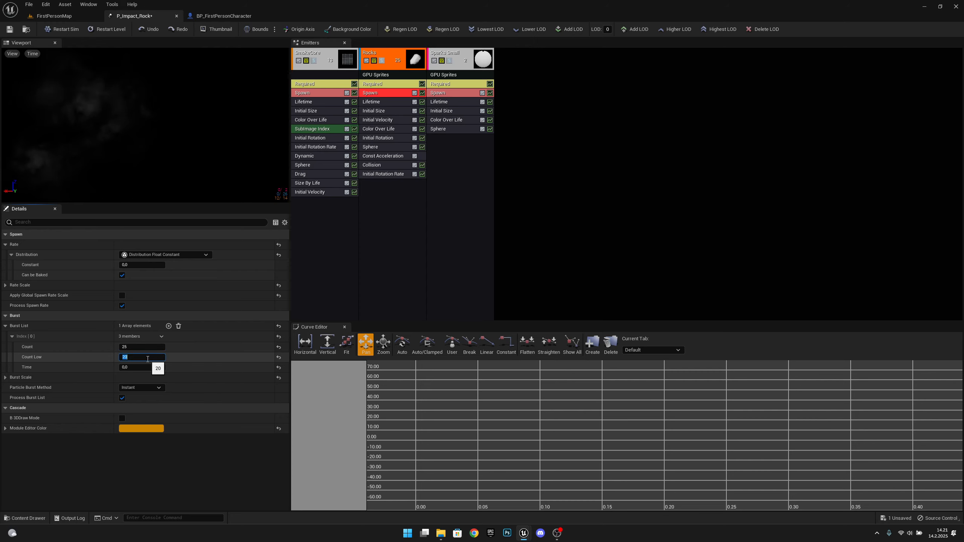
pyautogui.write('5')
pyautogui.press('Return')
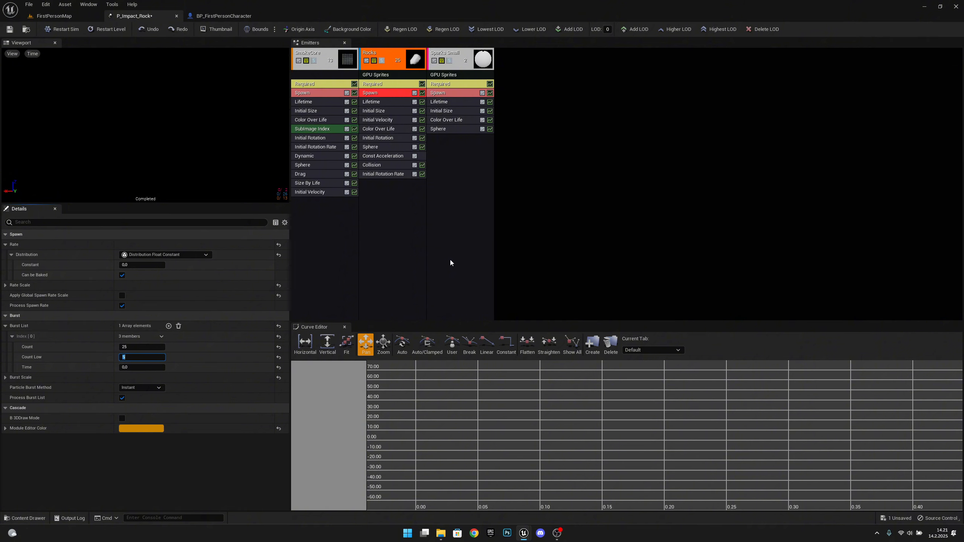
pyautogui.click(10, 30)
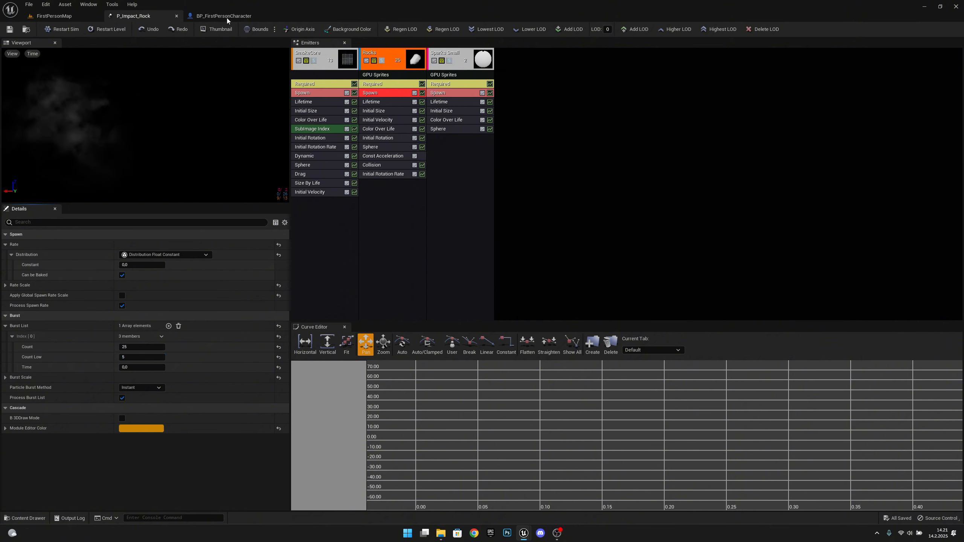
# - Close P_Impact_Rock and open the Impact folder inside Effects in the FirstPerson Blueprints content
pyautogui.click(177, 16)
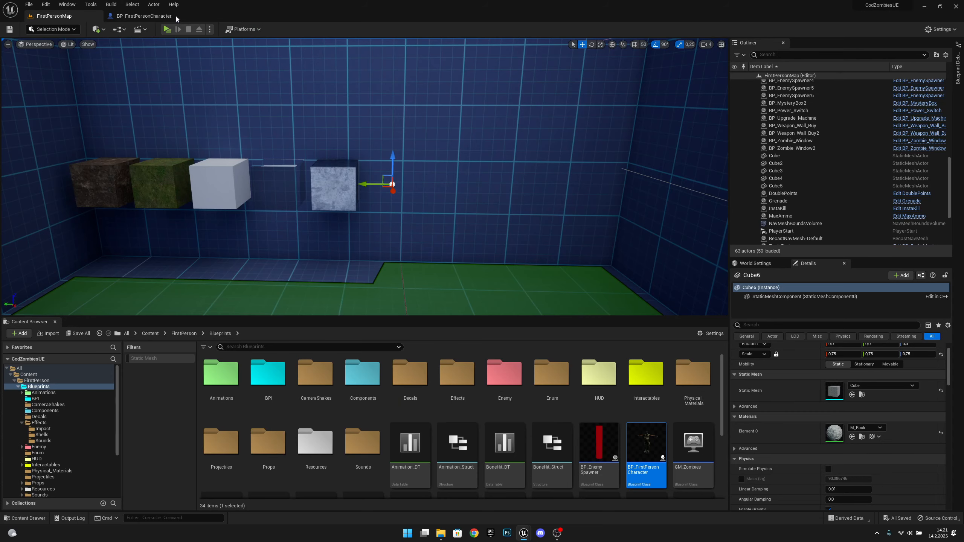
pyautogui.scroll(-1, 408, 452)
pyautogui.scroll(1, 407, 452)
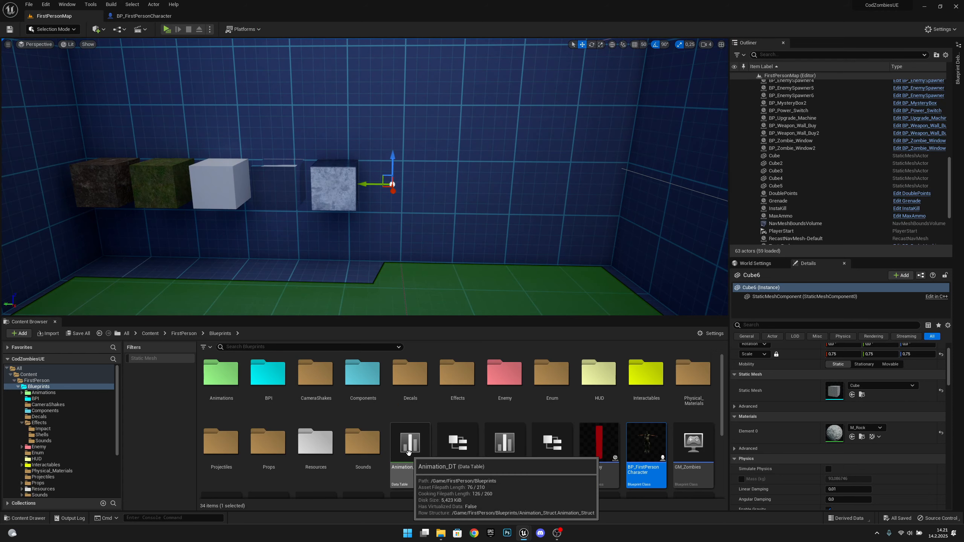
pyautogui.doubleClick(458, 380)
pyautogui.doubleClick(222, 380)
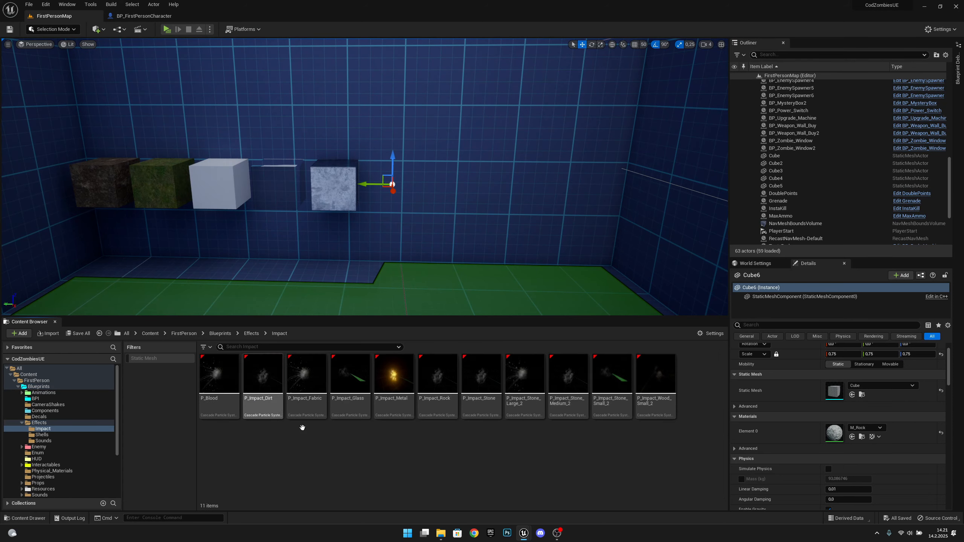
# - Look over the row of material cubes along the wall and select the sandstone cube
pyautogui.moveTo(418, 241); pyautogui.dragTo(397, 205, button='right')
pyautogui.press('s')
pyautogui.press('w')
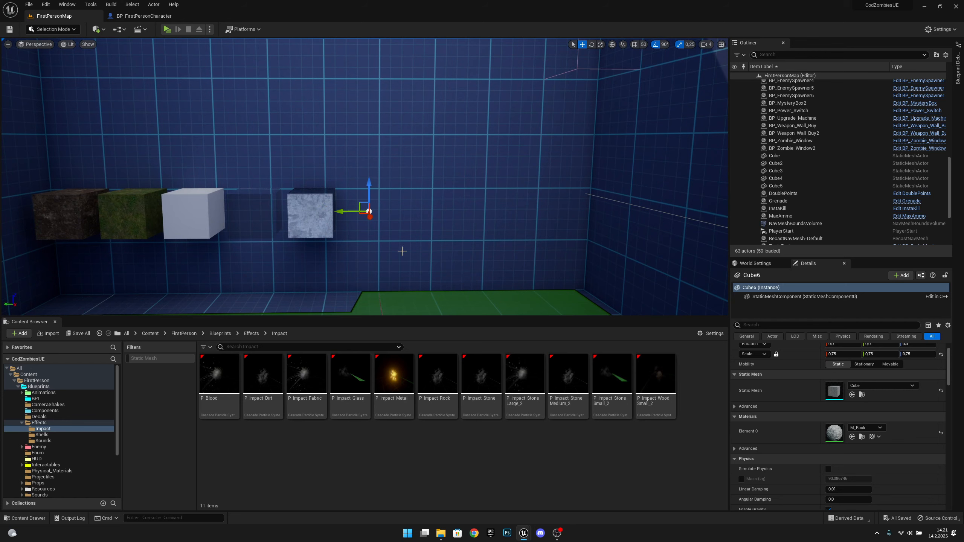
pyautogui.press('s')
pyautogui.moveTo(433, 247)
pyautogui.mouseDown(button='right')
pyautogui.moveTo(433, 258)
pyautogui.moveTo(455, 259)
pyautogui.moveTo(436, 258)
pyautogui.moveTo(423, 239)
pyautogui.mouseUp(button='right')
pyautogui.press('w')
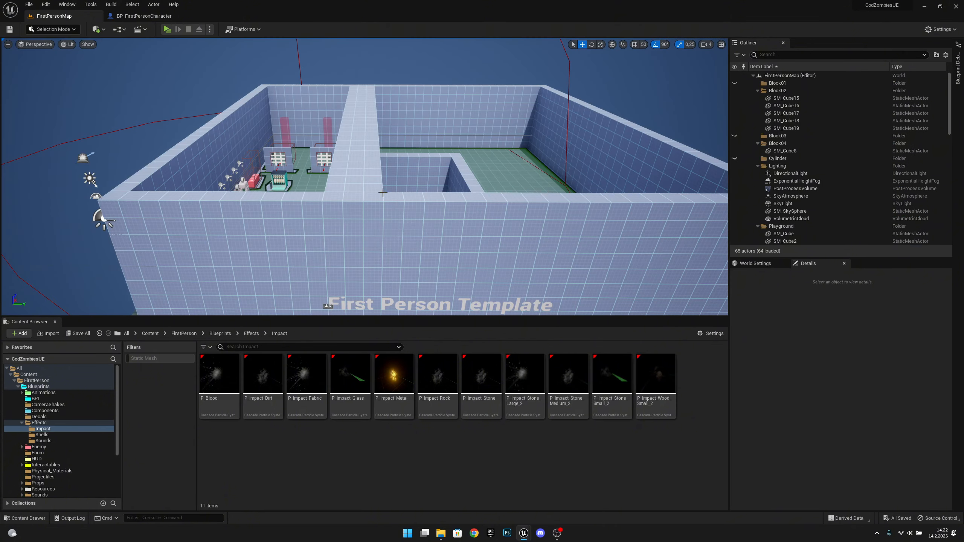
pyautogui.moveTo(383, 192); pyautogui.dragTo(409, 214, button='right')
pyautogui.press('w')
pyautogui.click(409, 213)
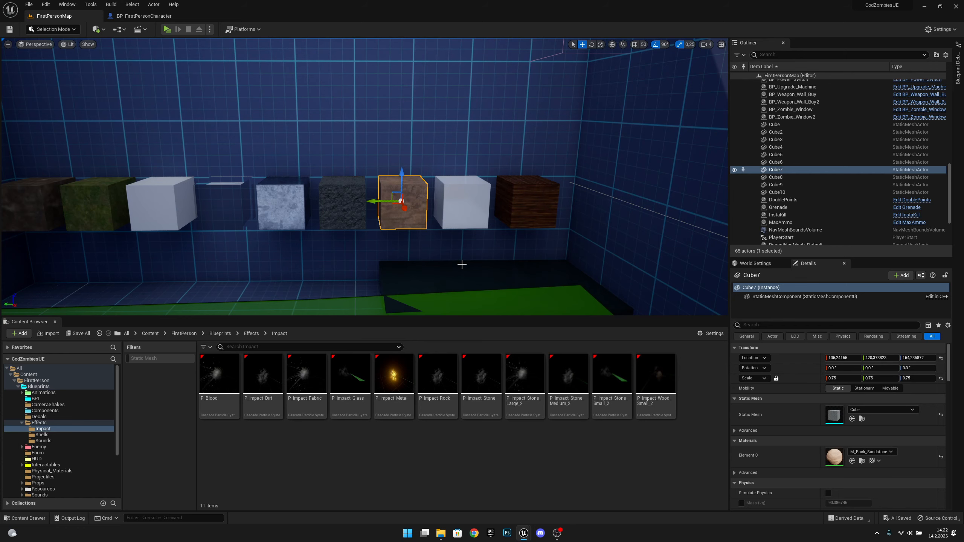
# - Duplicate P_Impact_Stone_Medium_2 as P_Impact_Sand and open the copy for editing
pyautogui.rightClick(575, 393)
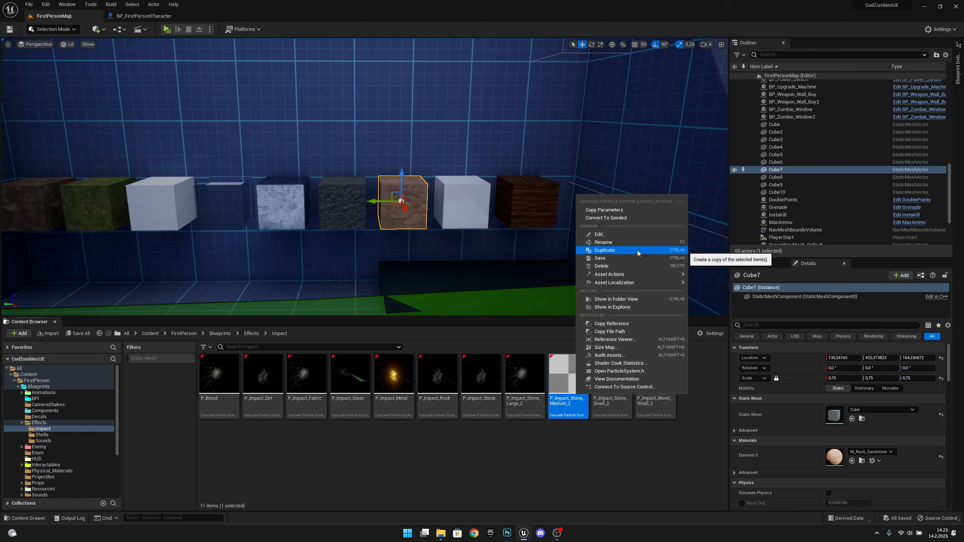
pyautogui.click(645, 253)
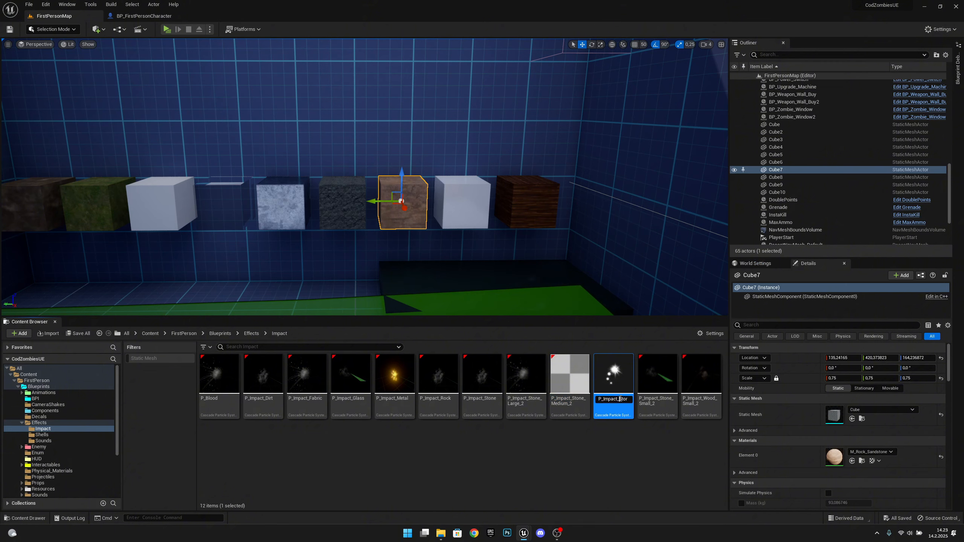
pyautogui.write('P_Impact_S')
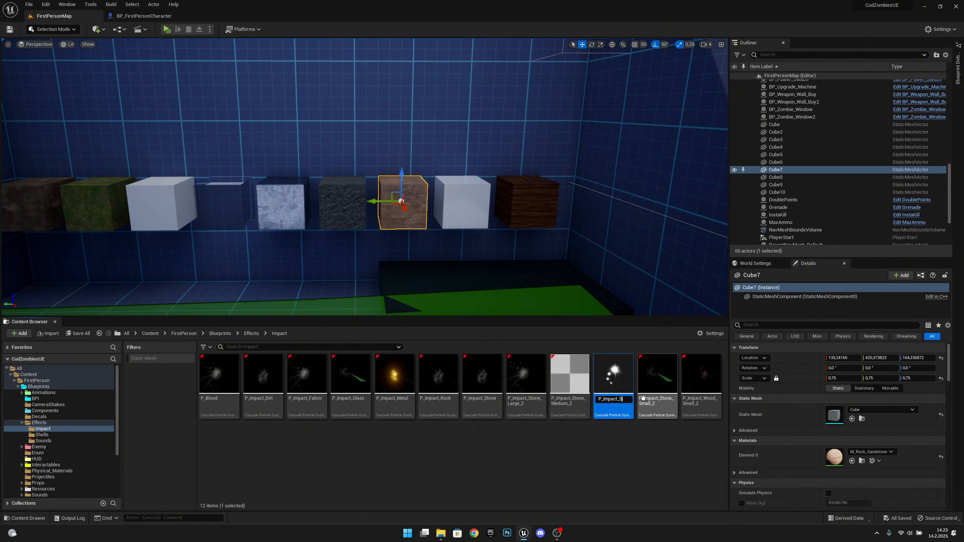
pyautogui.write('and')
pyautogui.press('Return')
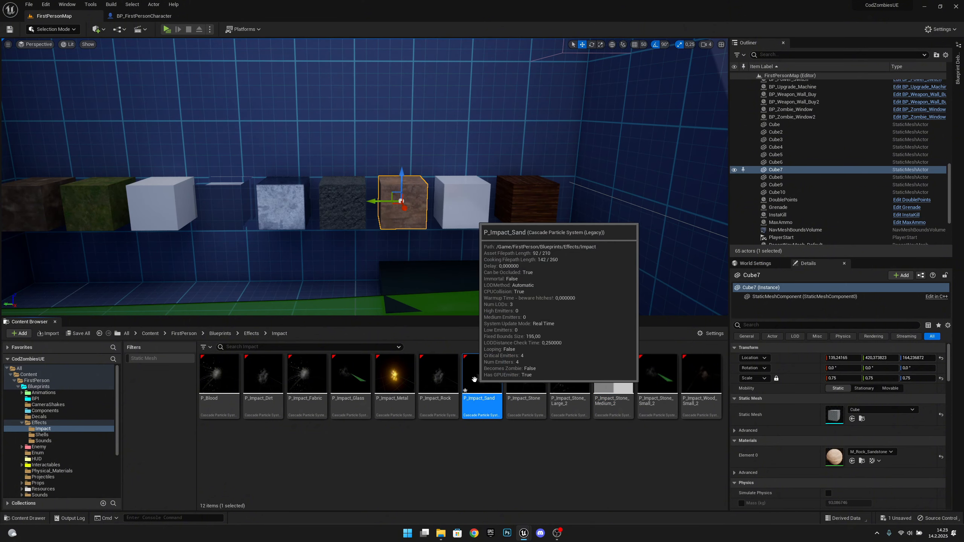
pyautogui.doubleClick(482, 384)
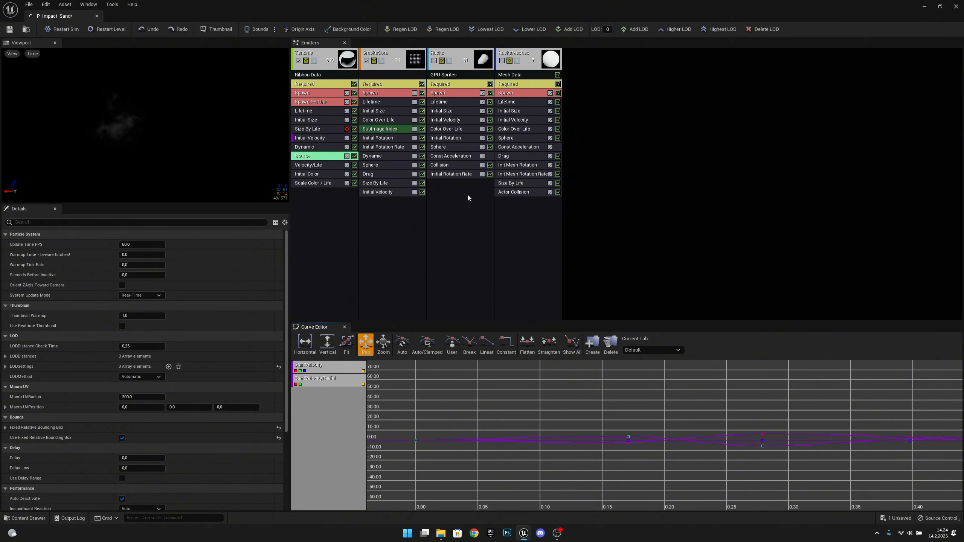
# - Choose a sandy olive colour, sRGB hex 817A4FFF, for the SmokeCore emitter's Color Over Life in P_Impact_Sand
pyautogui.click(323, 174)
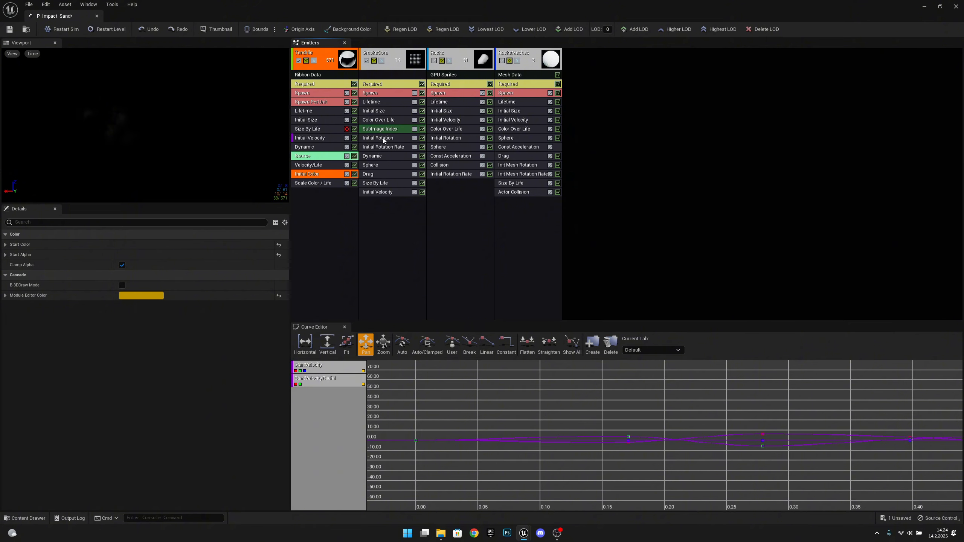
pyautogui.click(386, 120)
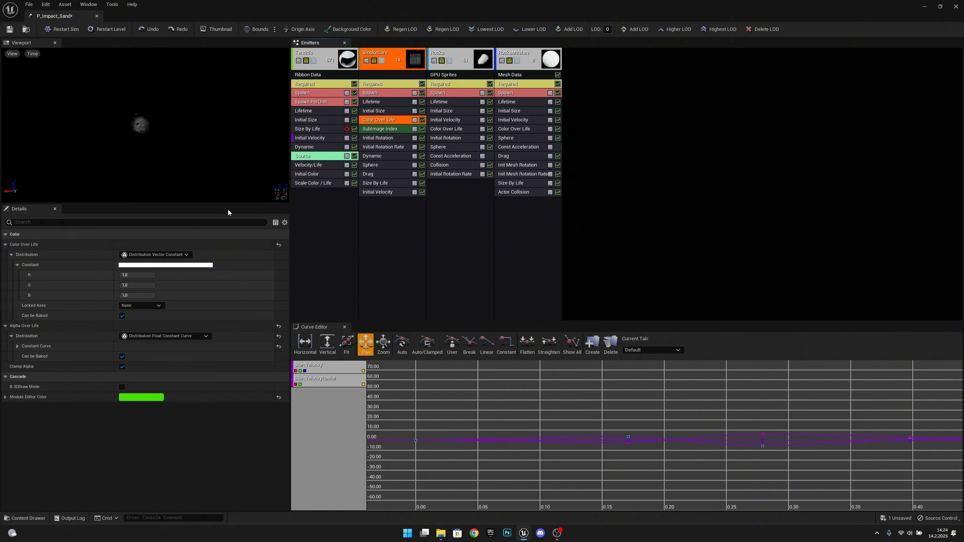
pyautogui.click(154, 267)
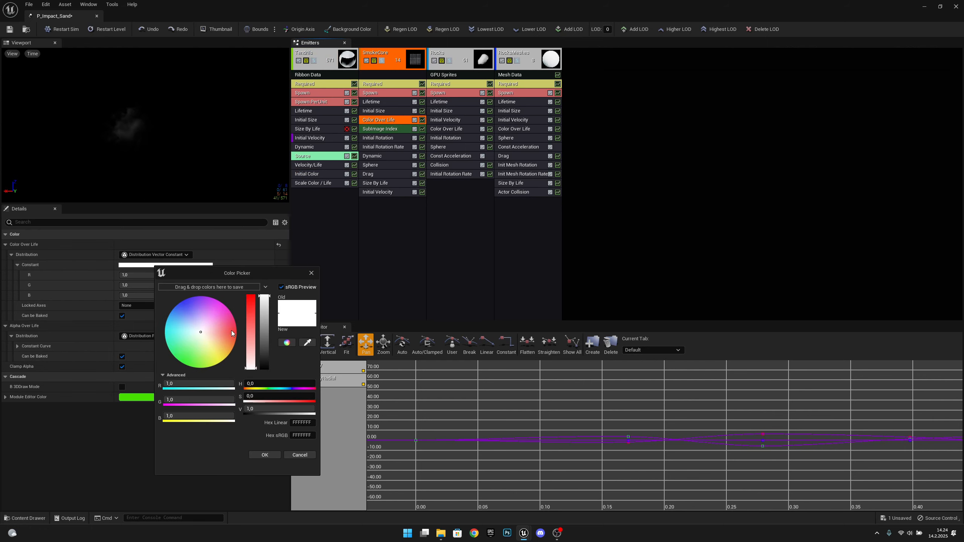
pyautogui.click(204, 337)
pyautogui.moveTo(205, 338)
pyautogui.mouseDown()
pyautogui.moveTo(252, 326)
pyautogui.moveTo(265, 334)
pyautogui.moveTo(266, 353)
pyautogui.mouseUp()
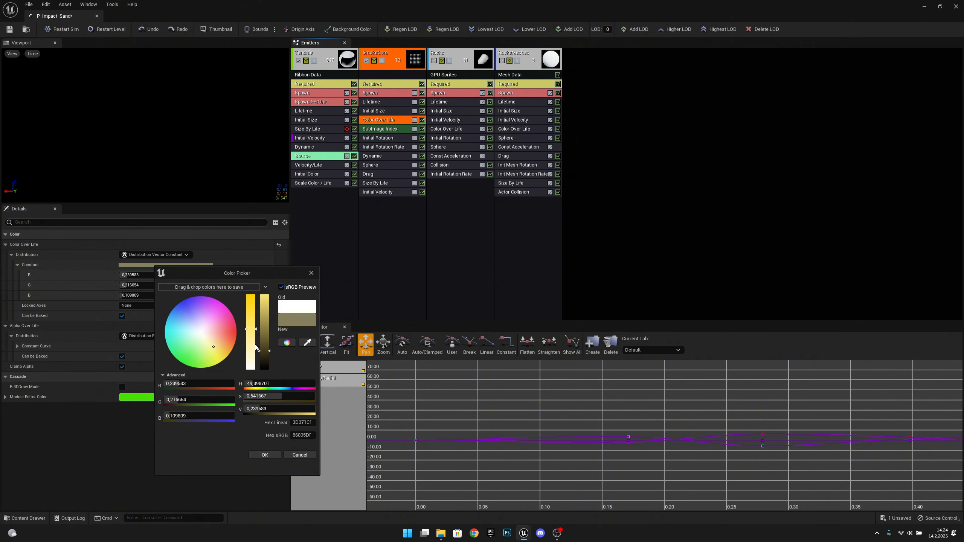
pyautogui.moveTo(247, 330); pyautogui.dragTo(251, 317)
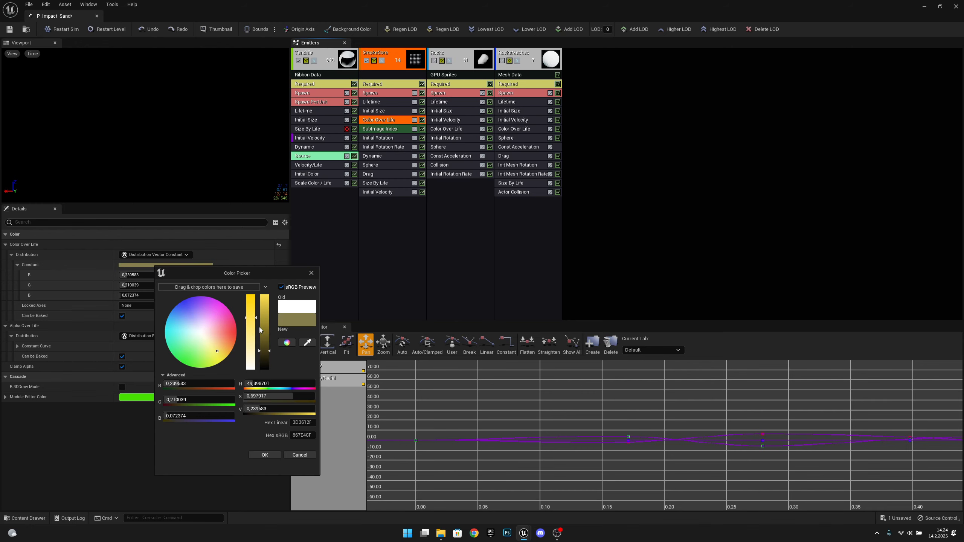
pyautogui.moveTo(266, 351)
pyautogui.mouseDown()
pyautogui.moveTo(269, 361)
pyautogui.moveTo(267, 352)
pyautogui.mouseUp()
pyautogui.moveTo(250, 317); pyautogui.dragTo(249, 311)
pyautogui.moveTo(268, 355); pyautogui.dragTo(268, 355)
pyautogui.moveTo(254, 311); pyautogui.dragTo(254, 323)
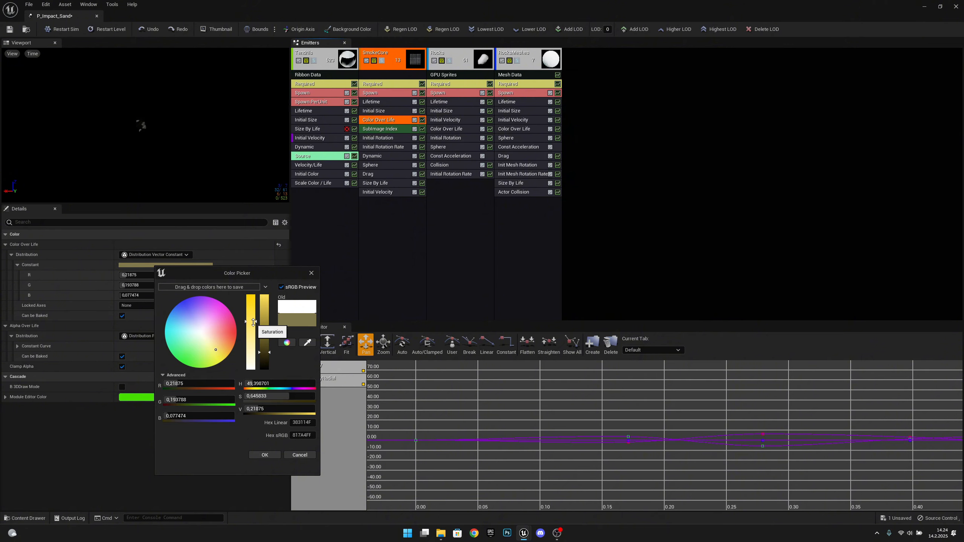
# - Copy the sand colour's sRGB hex value and accept the colour for SmokeCore
pyautogui.click(306, 435)
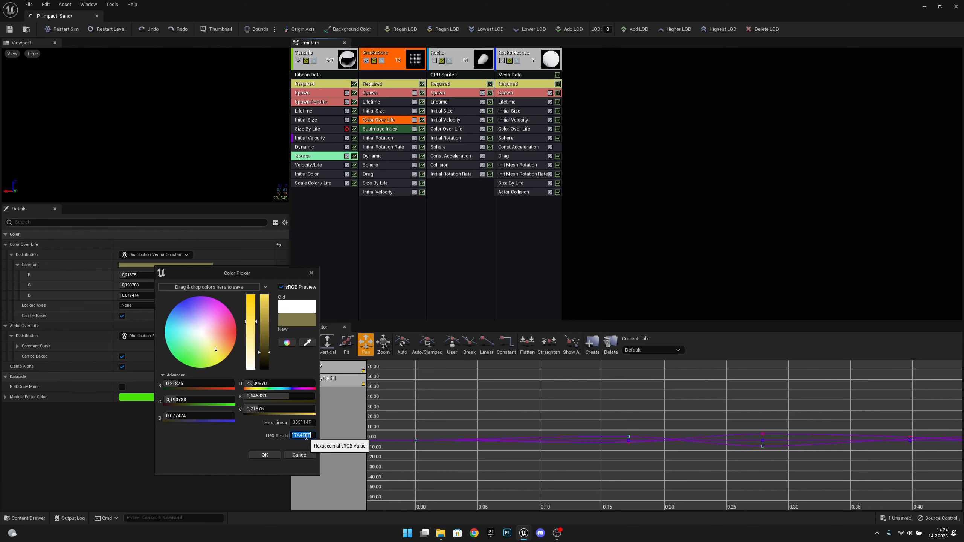
pyautogui.rightClick(306, 436)
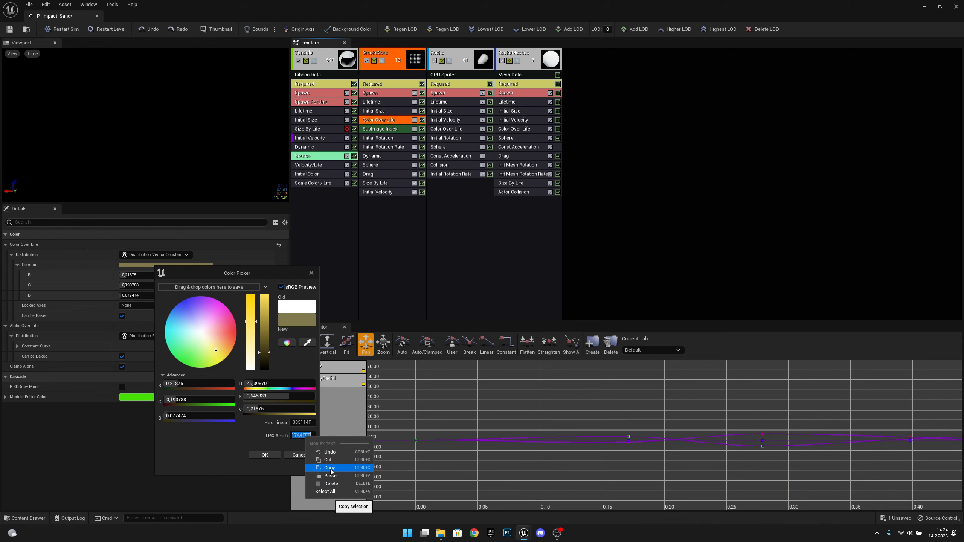
pyautogui.click(330, 468)
pyautogui.click(272, 457)
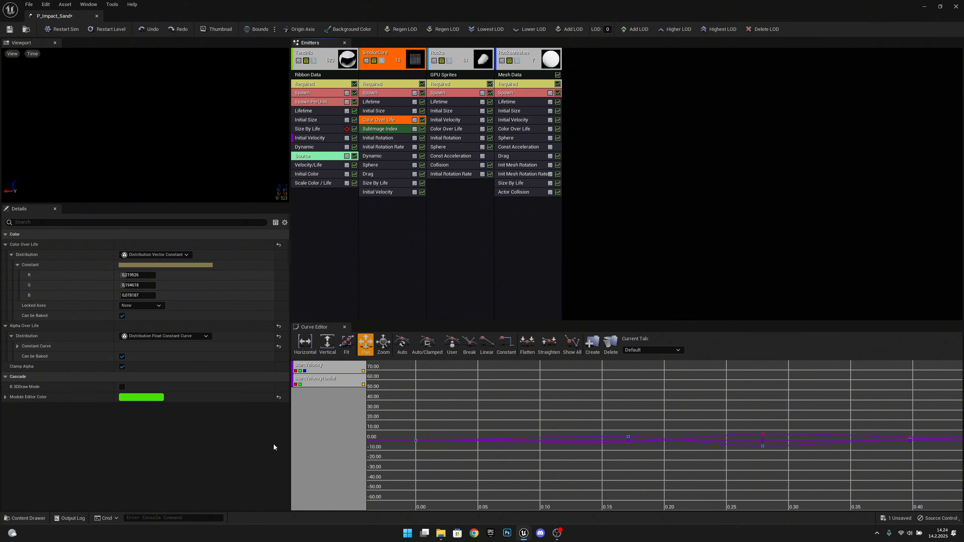
# - Apply the copied sand colour hex to the Rocks emitter's Color Over Life
pyautogui.click(462, 128)
pyautogui.click(182, 267)
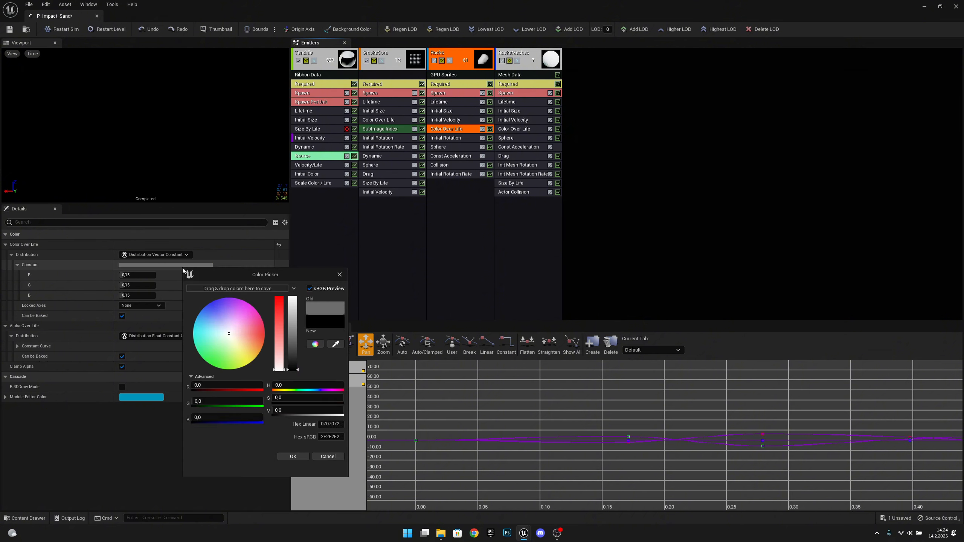
pyautogui.rightClick(329, 438)
pyautogui.click(353, 476)
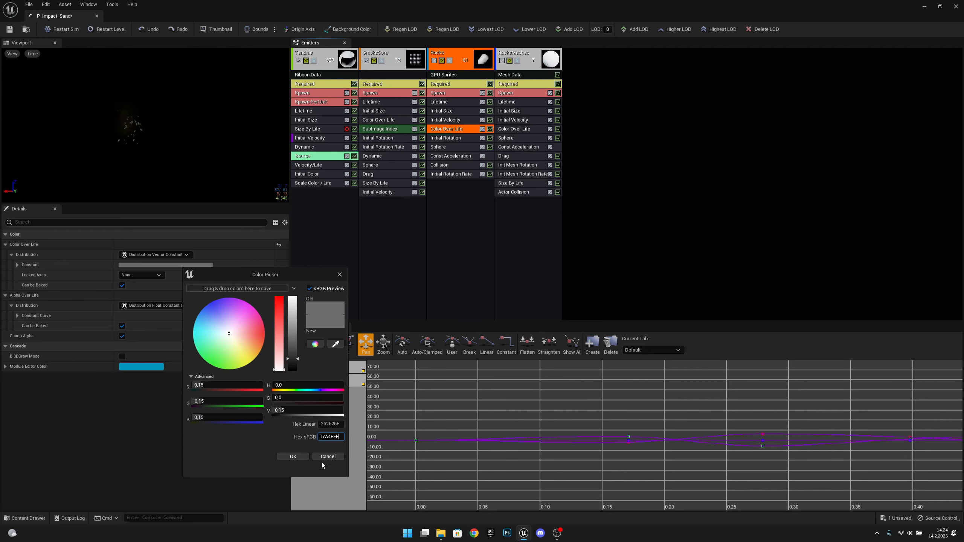
pyautogui.click(293, 456)
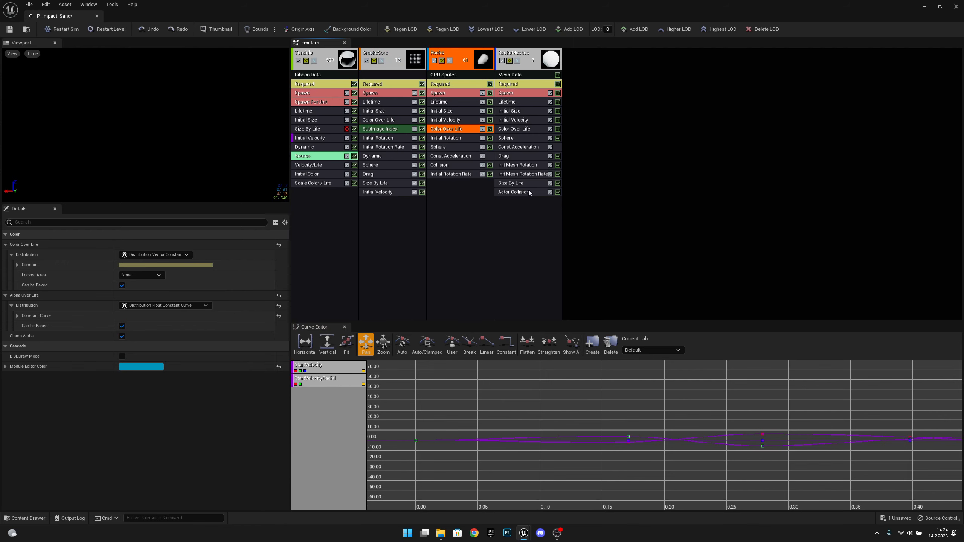
# - Apply the same copied sand hex to the RocksMeshes emitter's Color Over Life
pyautogui.click(533, 128)
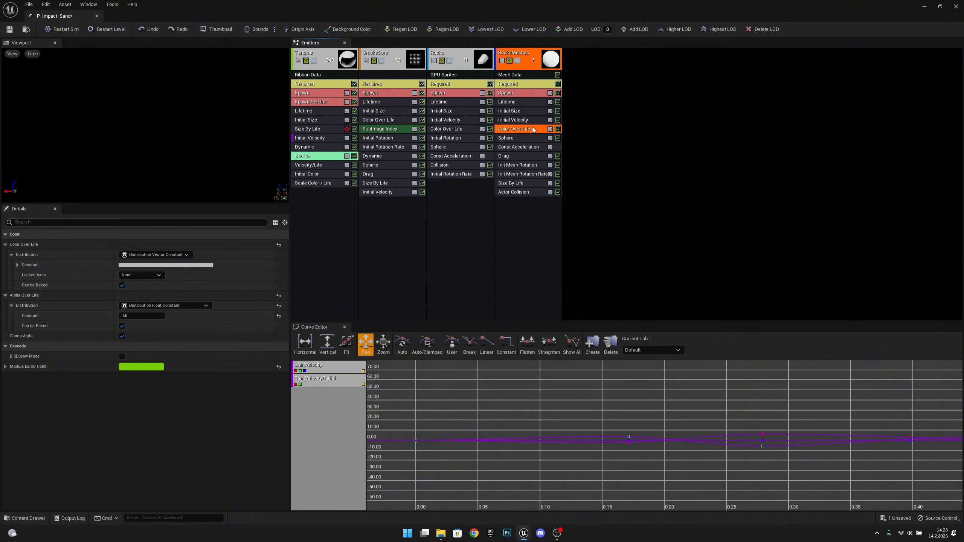
pyautogui.click(161, 268)
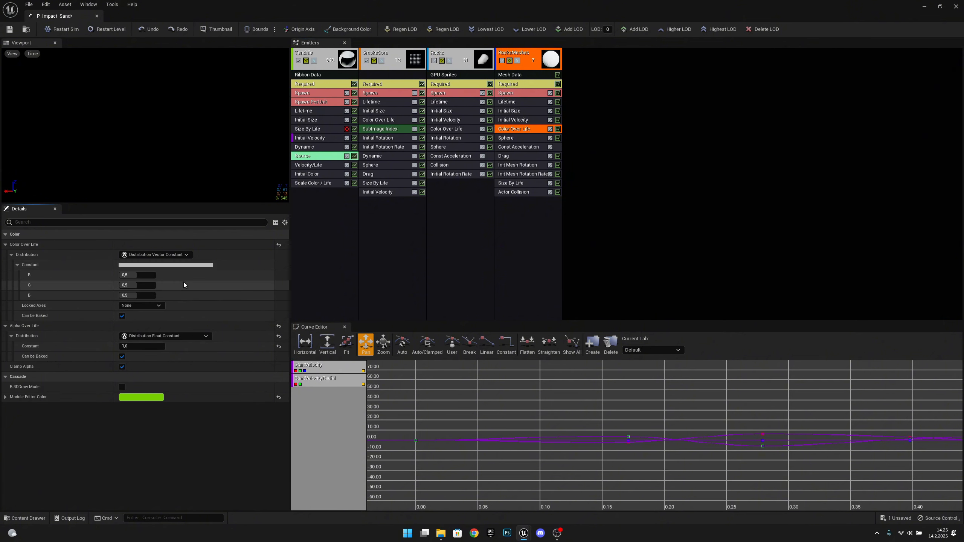
pyautogui.click(175, 266)
pyautogui.click(333, 435)
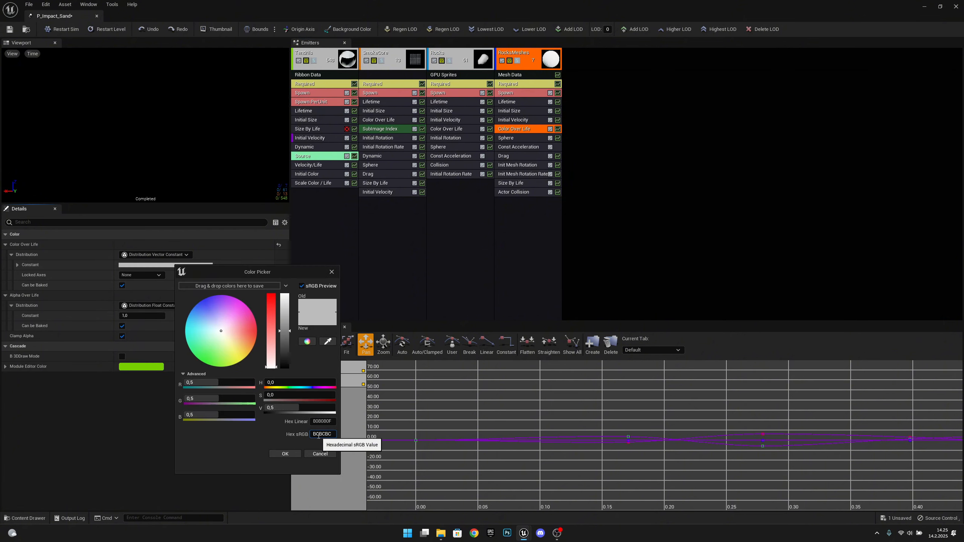
pyautogui.rightClick(333, 436)
pyautogui.click(330, 464)
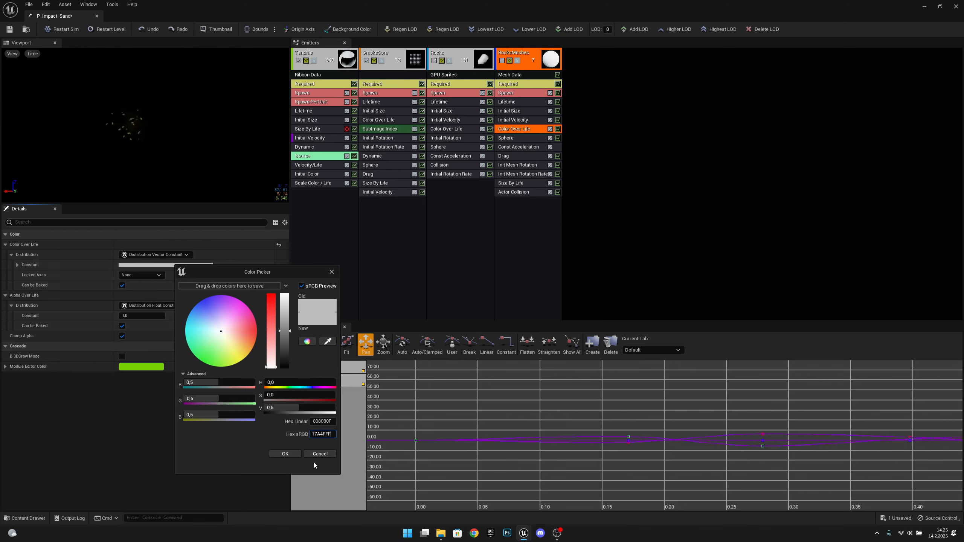
pyautogui.click(287, 453)
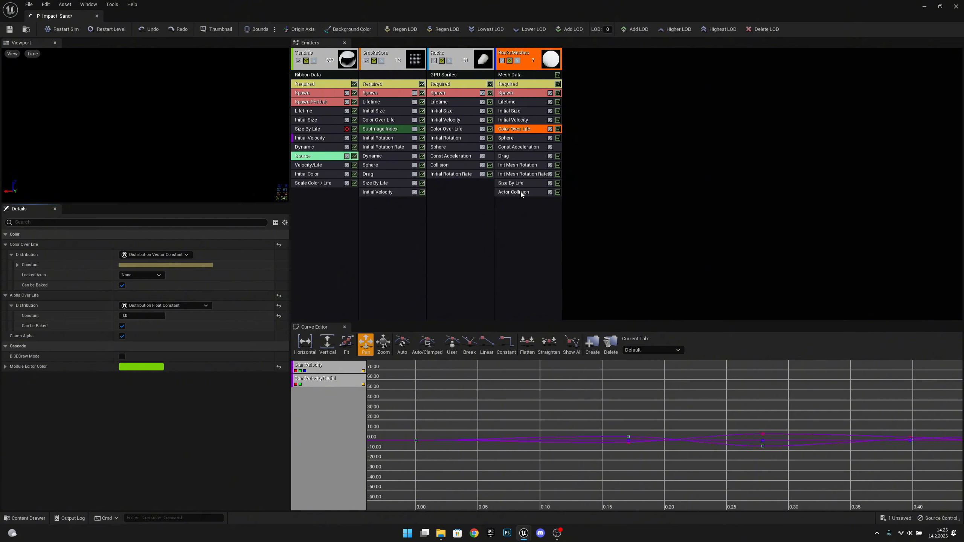
# - Set the SmokeCore emitter's Lifetime to a minimum of 1.5 and a maximum of 2
pyautogui.hotkey('ctrl', 'z')
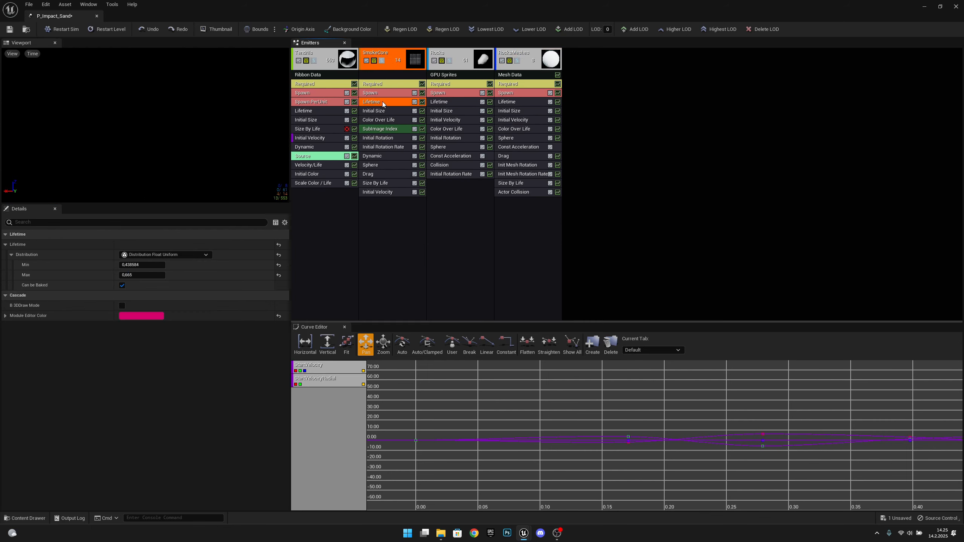
pyautogui.click(137, 265)
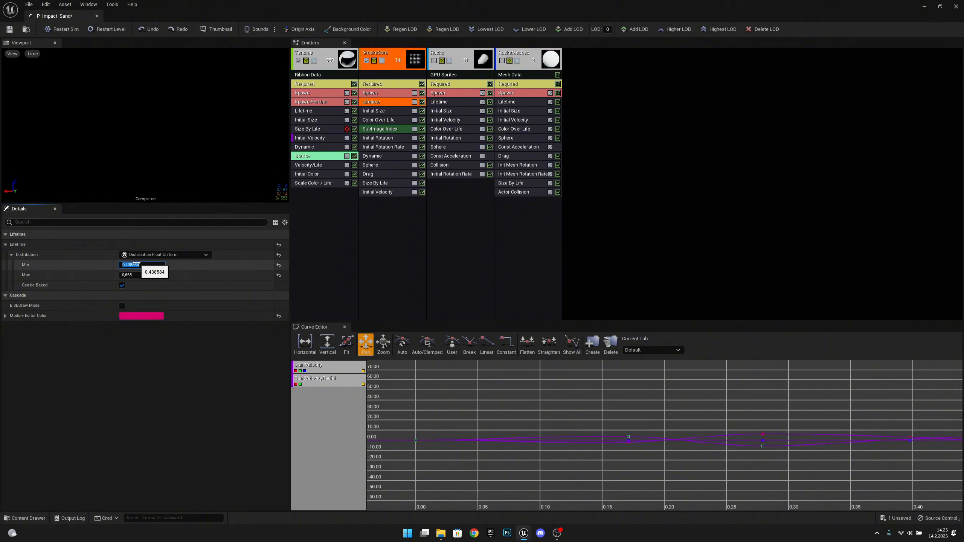
pyautogui.write('1,5')
pyautogui.click(131, 274)
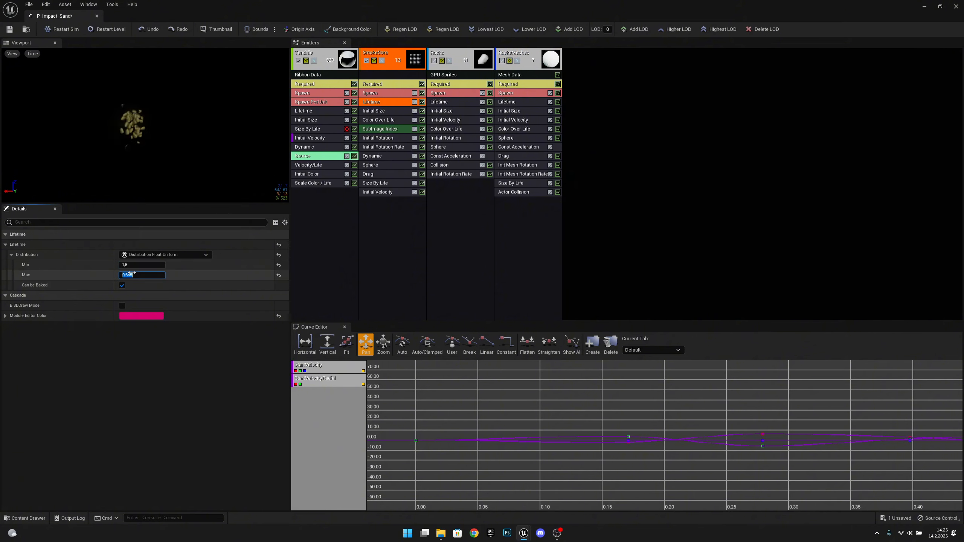
pyautogui.write('2')
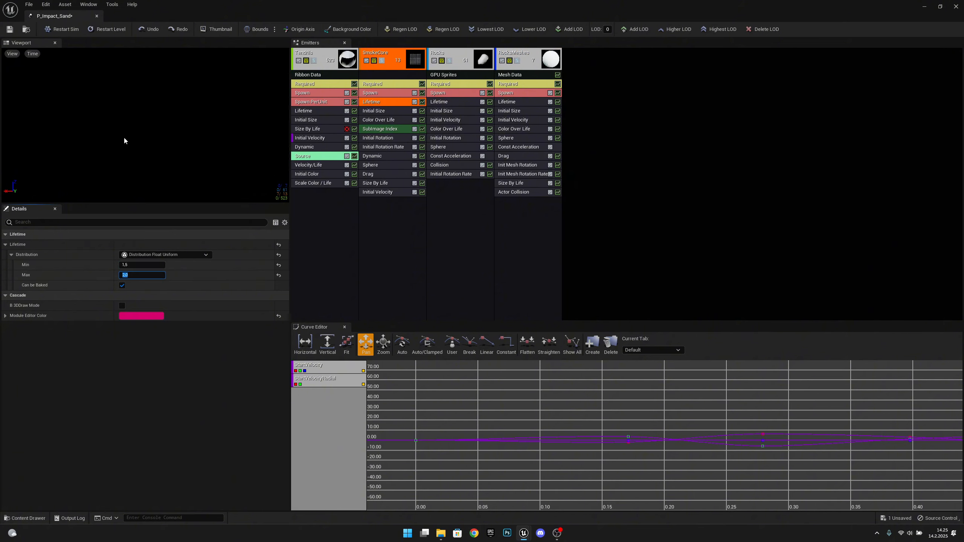
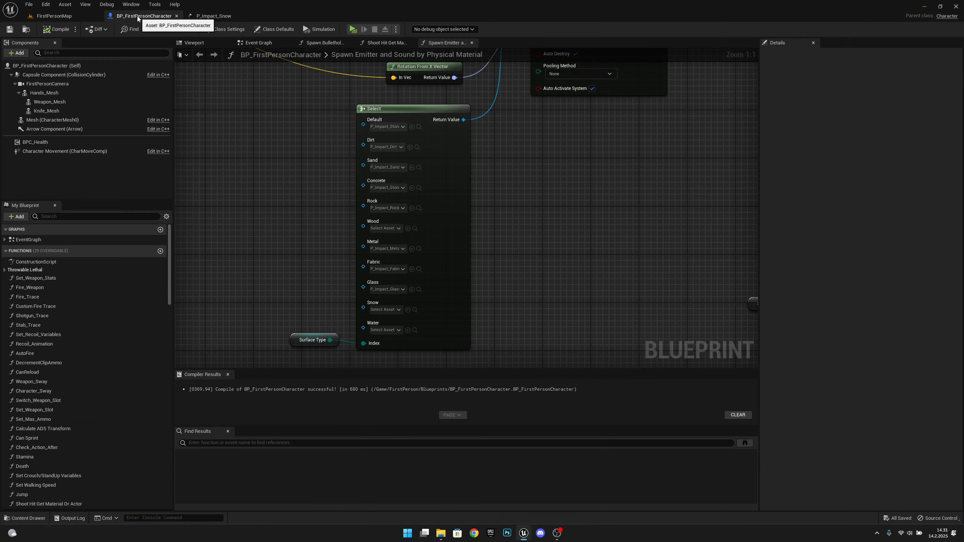
# - In BP_FirstPersonCharacter, assign P_Impact_Snow to the Select node's Snow option, then compile and save
pyautogui.click(393, 311)
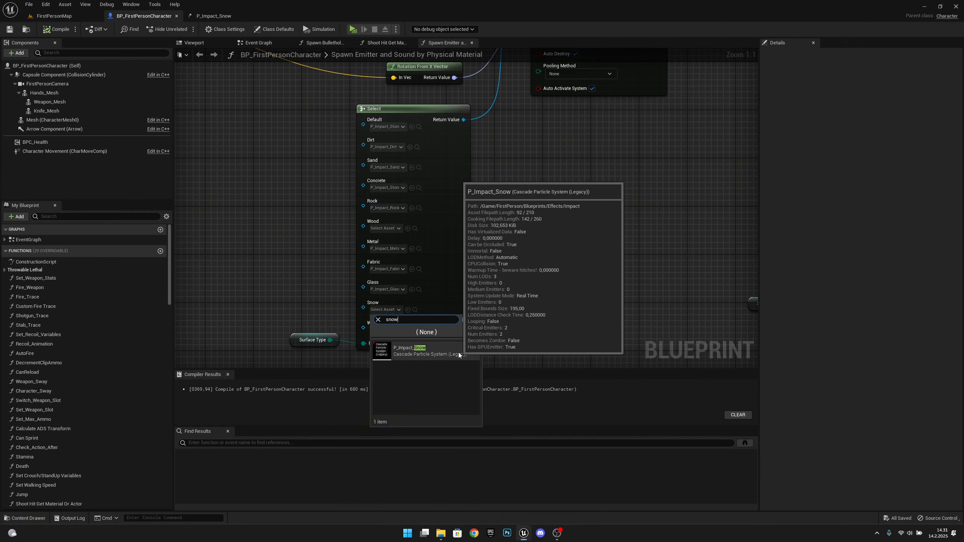
pyautogui.click(421, 350)
pyautogui.click(9, 30)
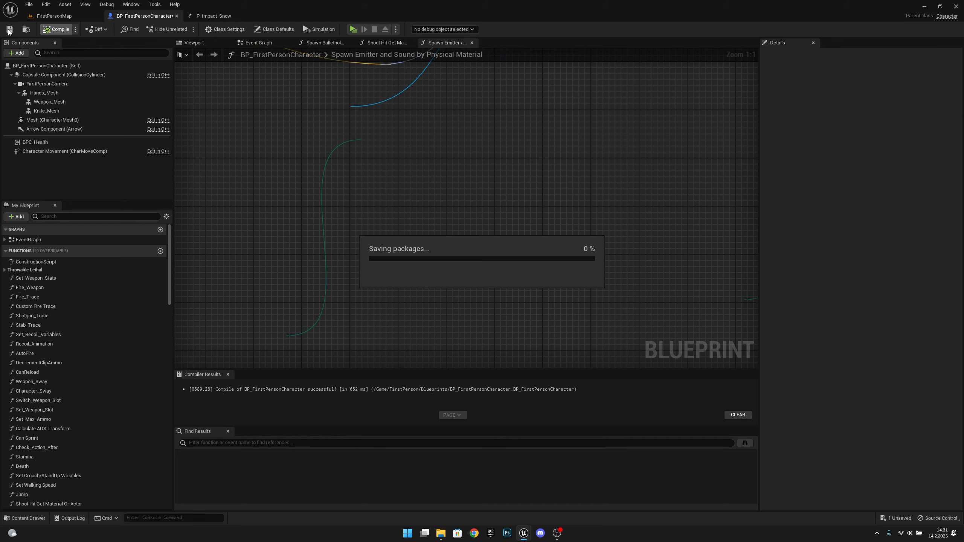
# - Play-test FirstPersonMap and walk the character up to the row of surface material cubes
pyautogui.click(68, 17)
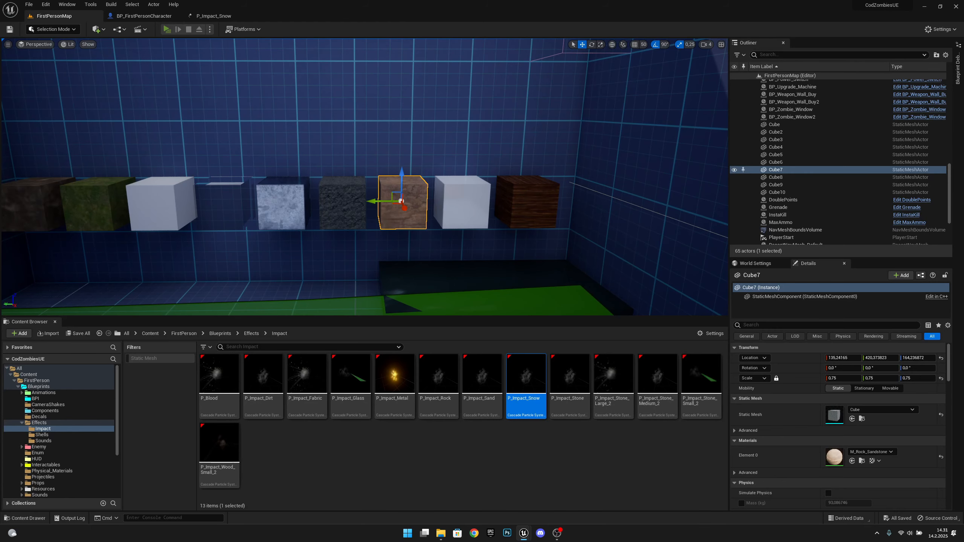
pyautogui.click(166, 29)
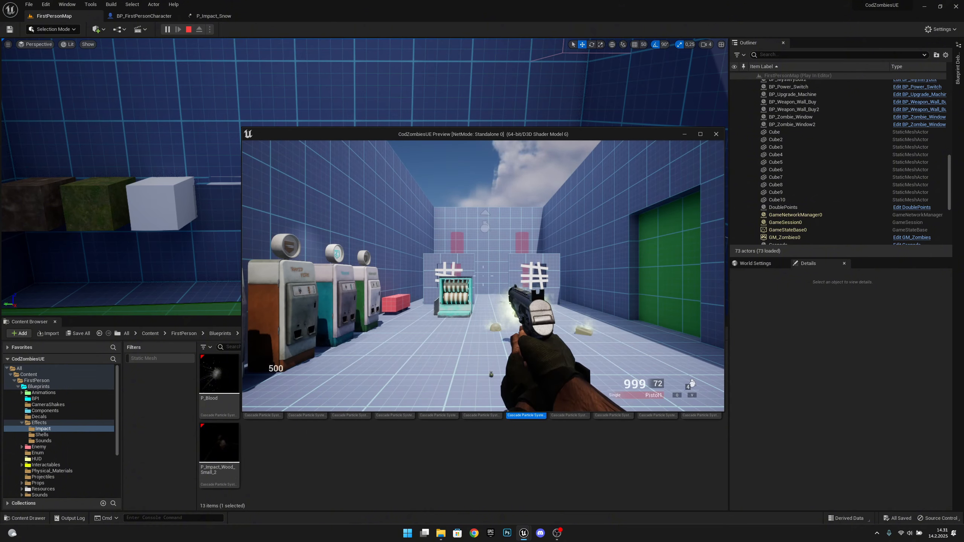
pyautogui.press('w')
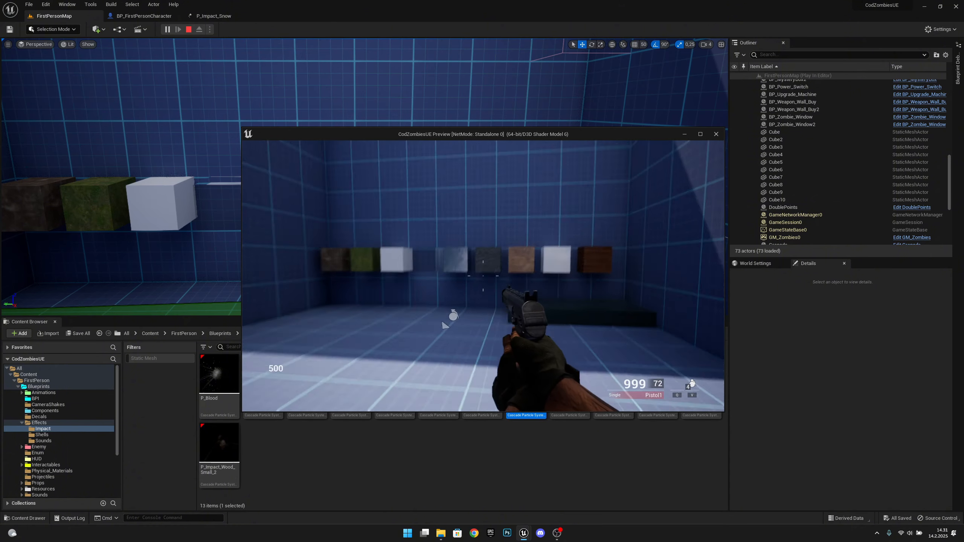
pyautogui.press('w')
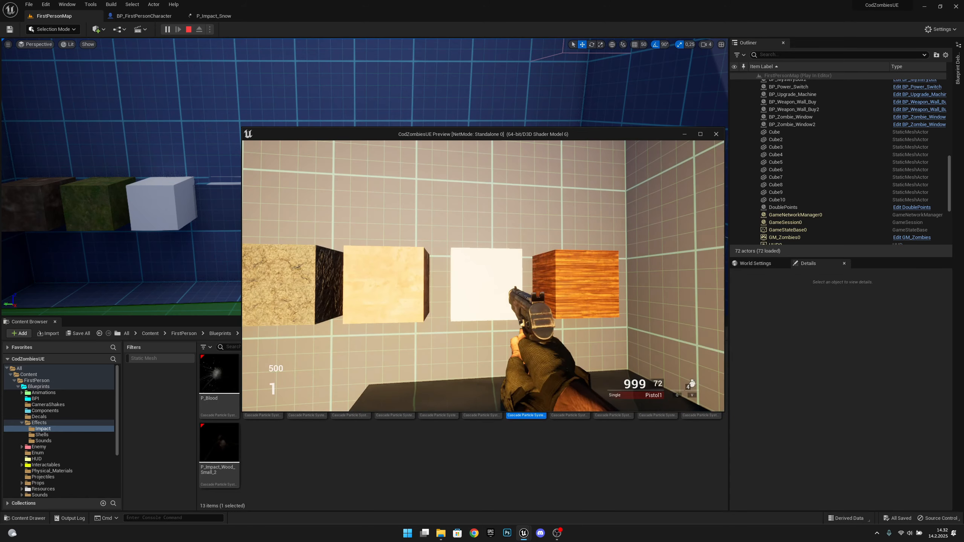
# - Fire the pistol repeatedly at the white cube beside the wooden one to check its bullet impact effect
pyautogui.click(483, 276)
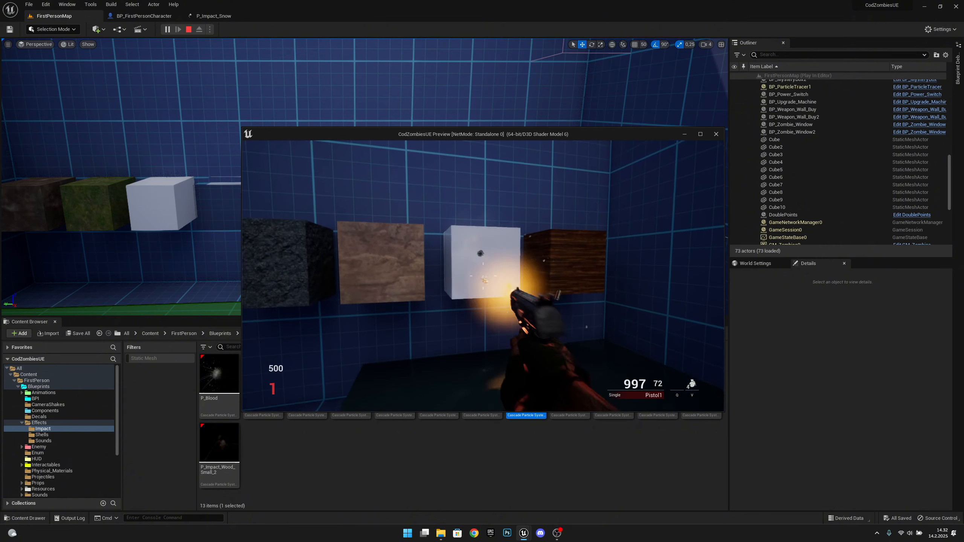
pyautogui.click(483, 276)
pyautogui.click(483, 276)
pyautogui.click(483, 276)
pyautogui.click(483, 275)
pyautogui.click(483, 276)
pyautogui.click(483, 275)
pyautogui.click(483, 276)
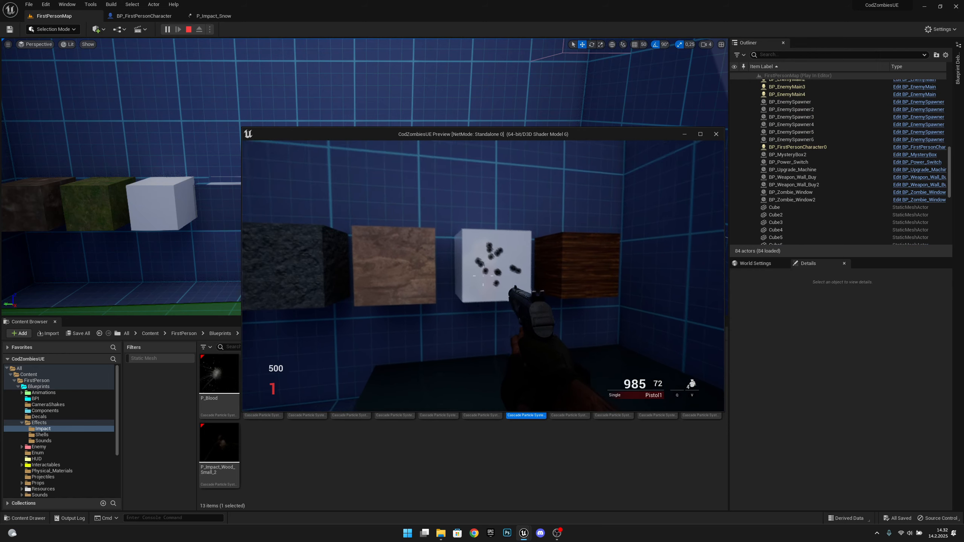
# - Fire repeatedly at the white snow cube in the play test to check its impact effect
pyautogui.click(483, 276)
pyautogui.click(483, 276)
pyautogui.click(483, 276)
pyautogui.click(482, 276)
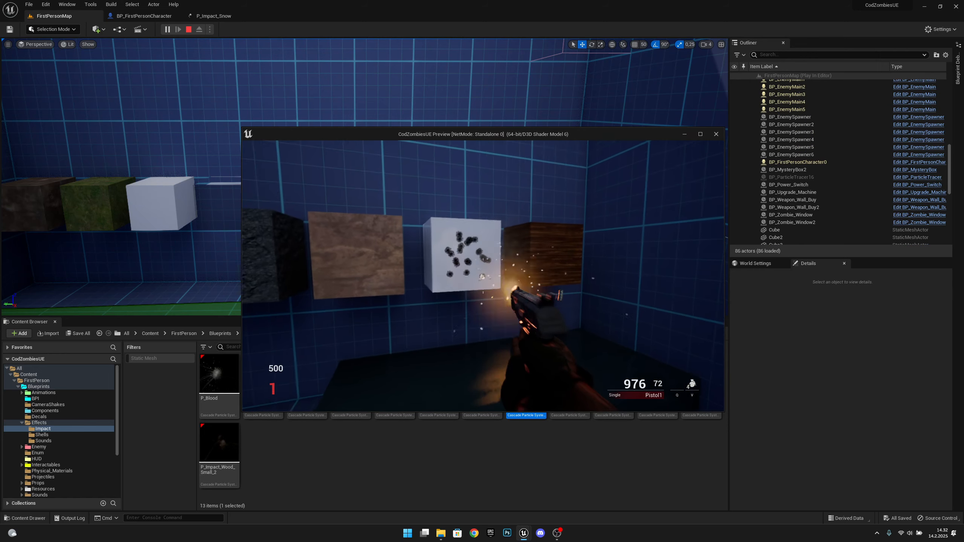
pyautogui.click(483, 276)
pyautogui.click(483, 276)
pyautogui.click(482, 276)
pyautogui.click(483, 276)
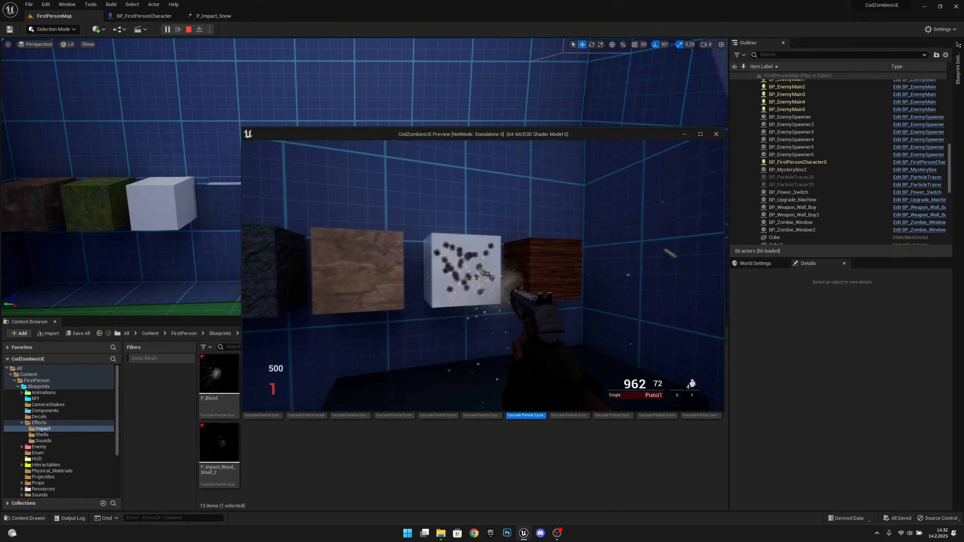
pyautogui.press('a')
pyautogui.click(483, 276)
pyautogui.click(483, 276)
pyautogui.click(483, 276)
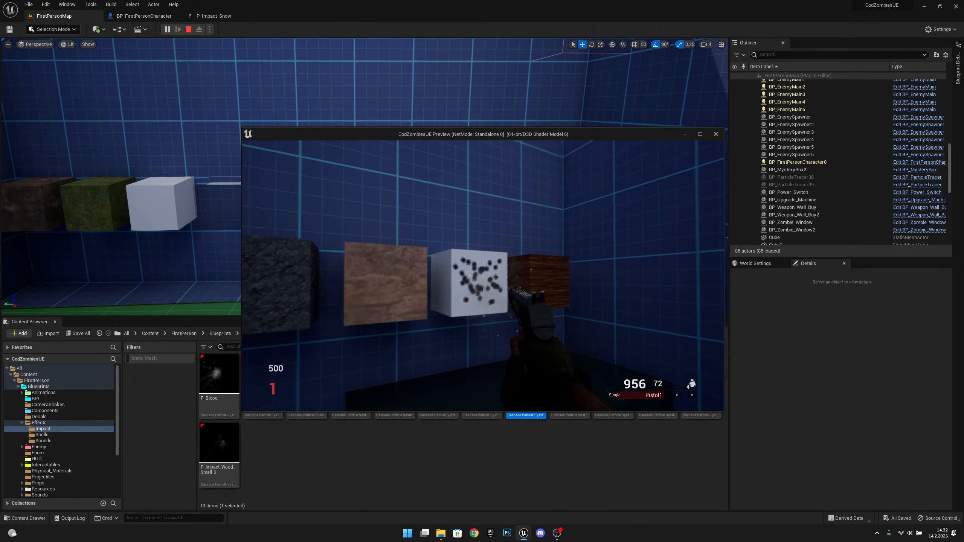
pyautogui.click(483, 276)
pyautogui.click(482, 276)
pyautogui.click(483, 276)
pyautogui.click(483, 276)
pyautogui.click(483, 276)
pyautogui.click(483, 276)
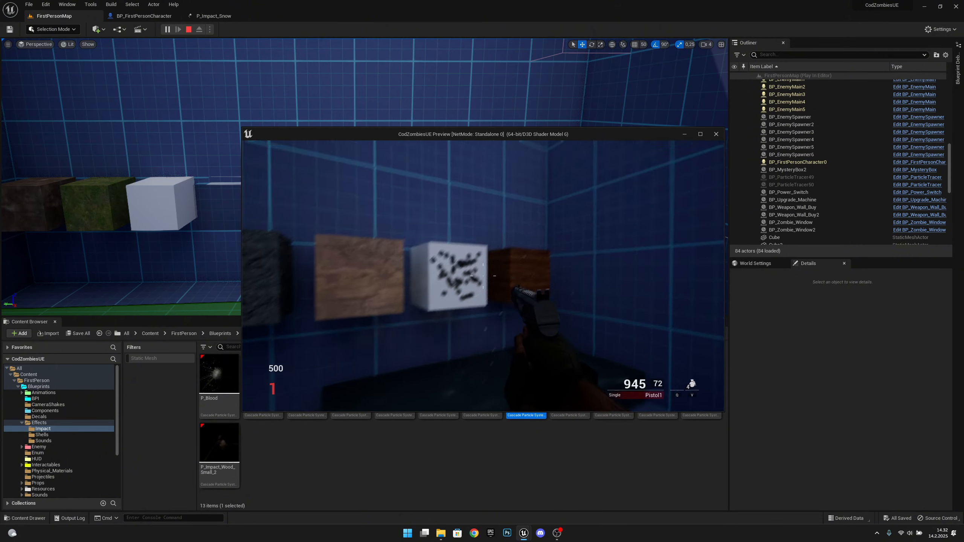
pyautogui.click(483, 276)
pyautogui.click(482, 276)
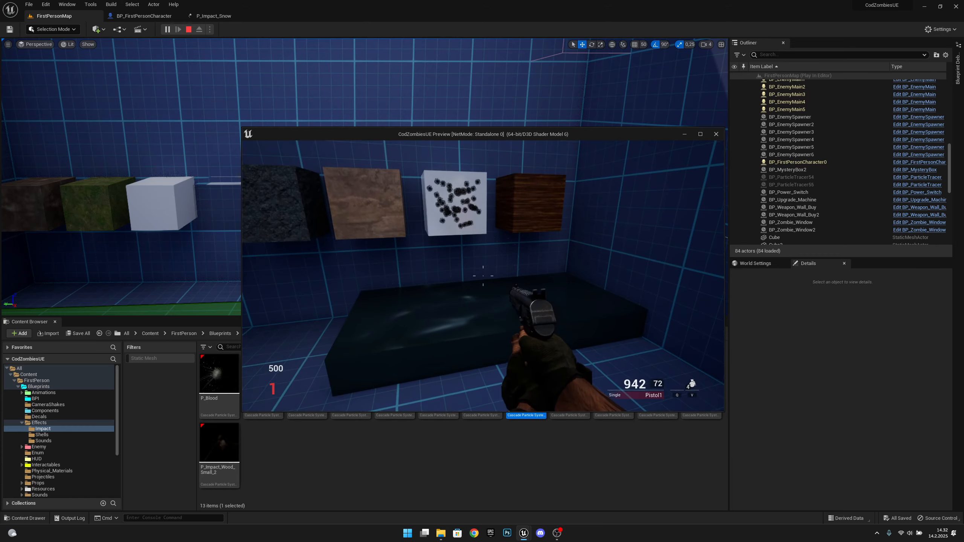
# - Shoot the wooden cube and the floor in the play test to compare their impact effects
pyautogui.click(483, 276)
pyautogui.click(483, 276)
pyautogui.click(483, 276)
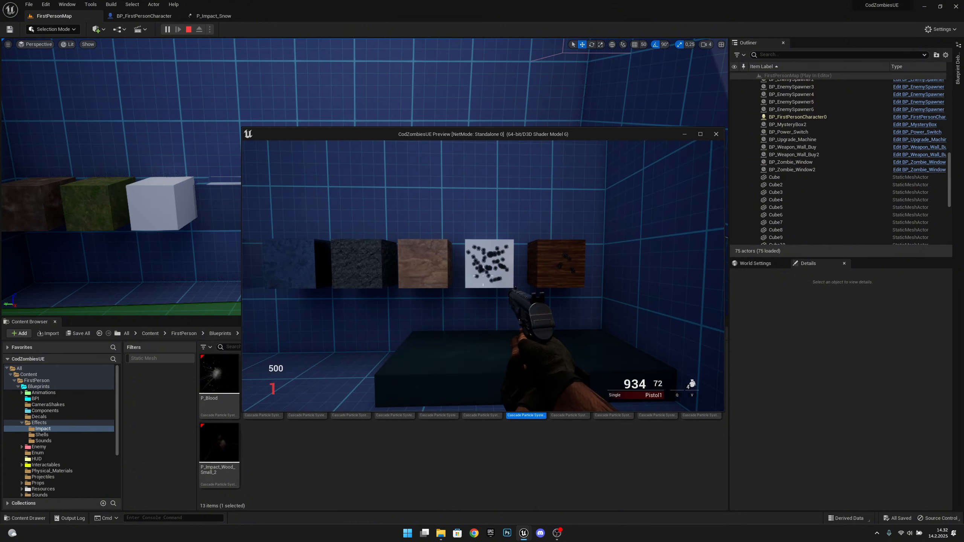
pyautogui.click(483, 276)
pyautogui.click(483, 277)
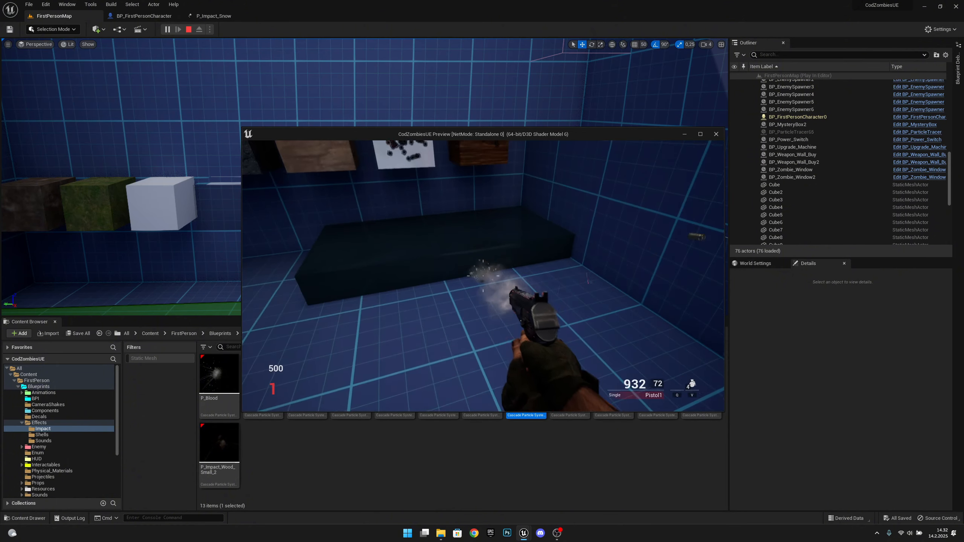
pyautogui.click(482, 276)
pyautogui.click(482, 276)
pyautogui.click(483, 276)
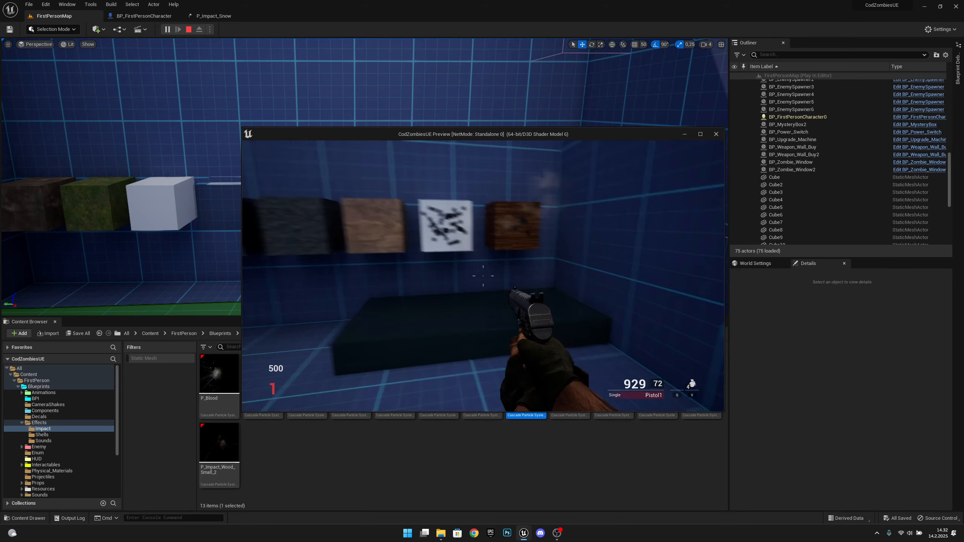
pyautogui.press('w')
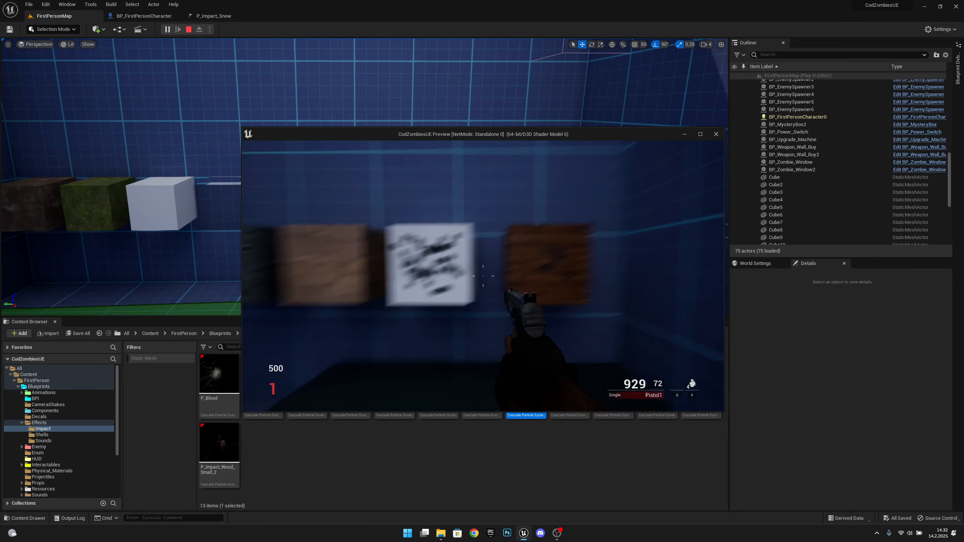
pyautogui.click(483, 276)
pyautogui.click(483, 276)
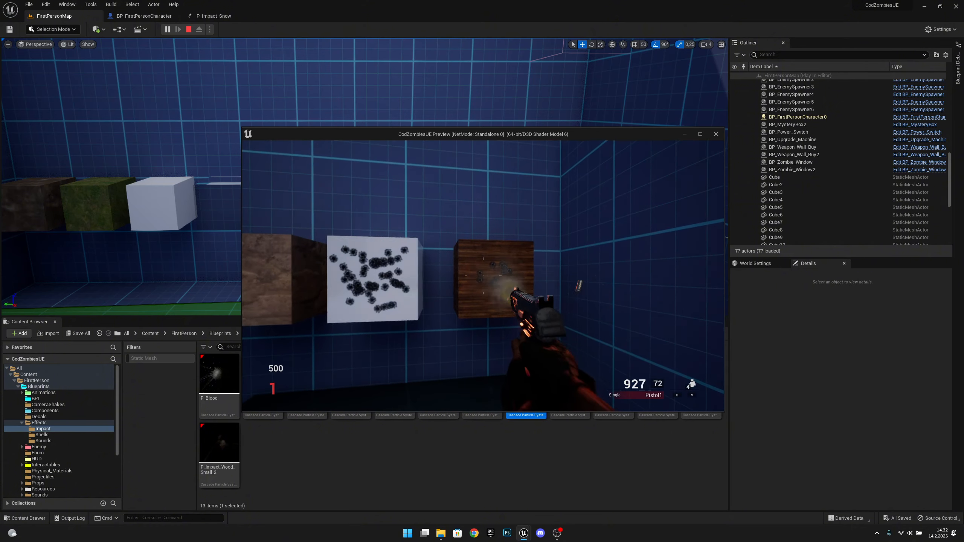
pyautogui.click(483, 277)
pyautogui.click(483, 276)
pyautogui.click(482, 277)
pyautogui.click(483, 276)
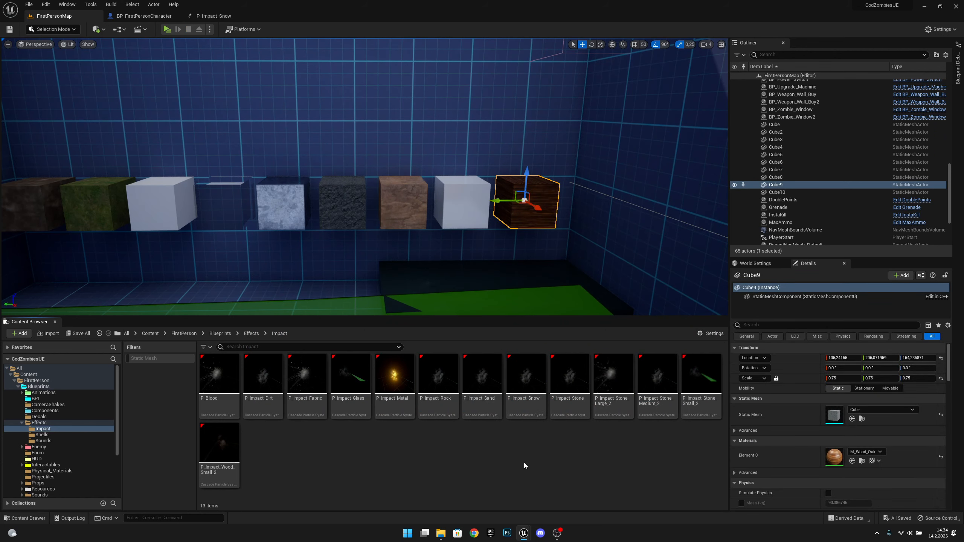
# - Rename the P_Impact_Wood_Small_2 particle system in the Impact folder to P_Impact_Wood
pyautogui.moveTo(225, 440)
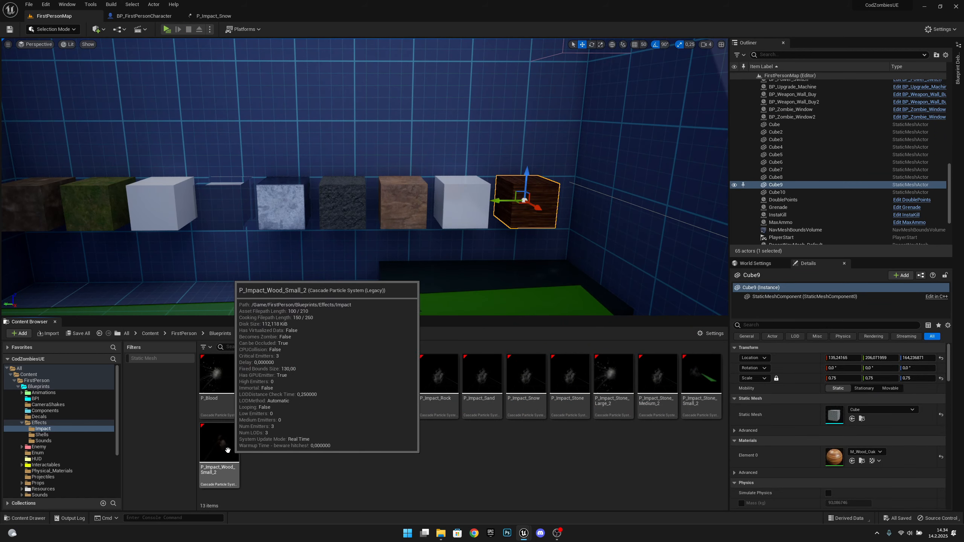
pyautogui.click(227, 458)
pyautogui.click(234, 473)
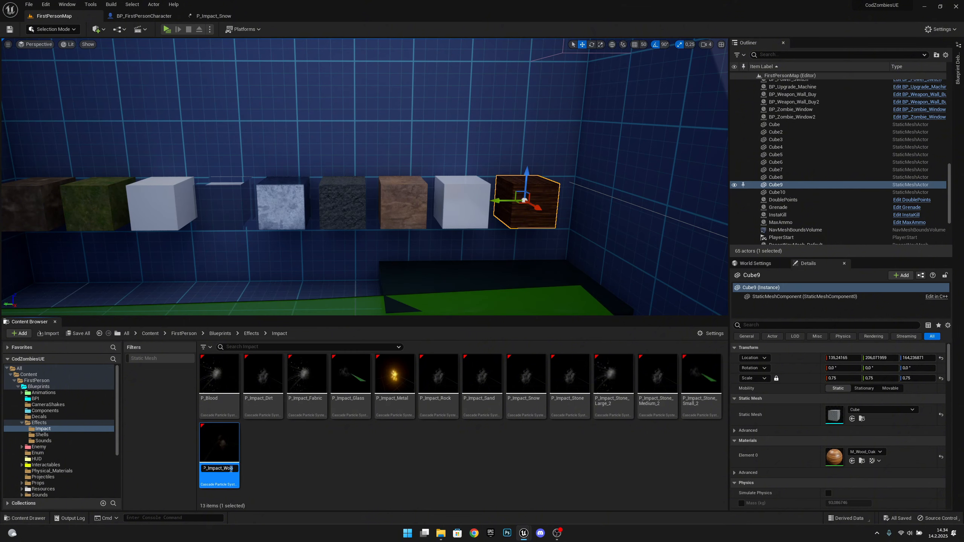
pyautogui.moveTo(226, 468); pyautogui.dragTo(253, 468)
pyautogui.press('BackSpace')
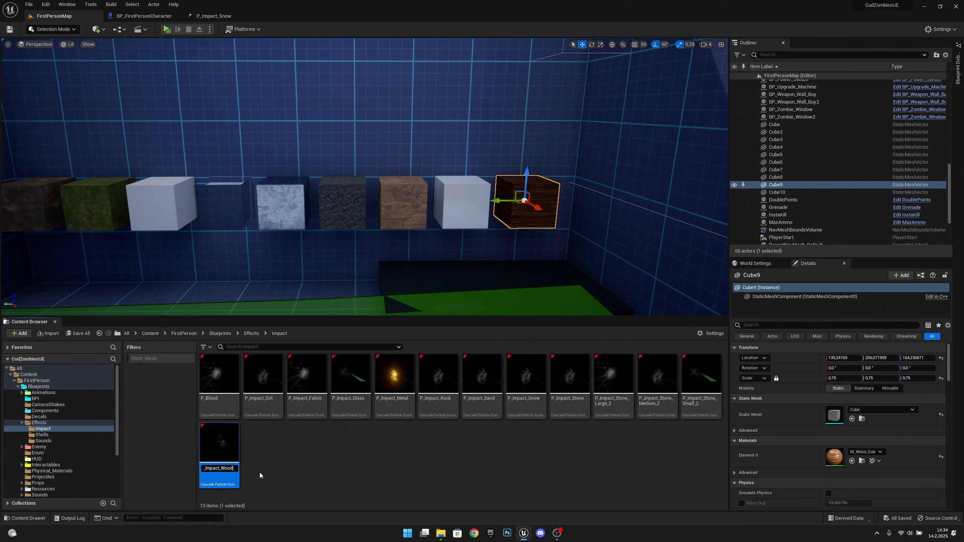
pyautogui.press('Return')
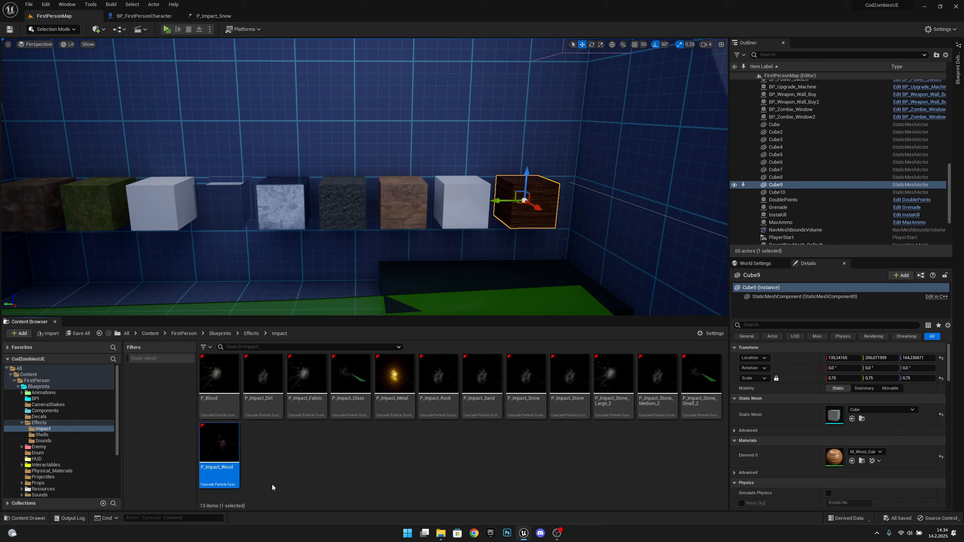
# - Open the P_Impact_Wood particle system, close the P_Impact_Snow editor and select the WoodChips emitter
pyautogui.doubleClick(221, 453)
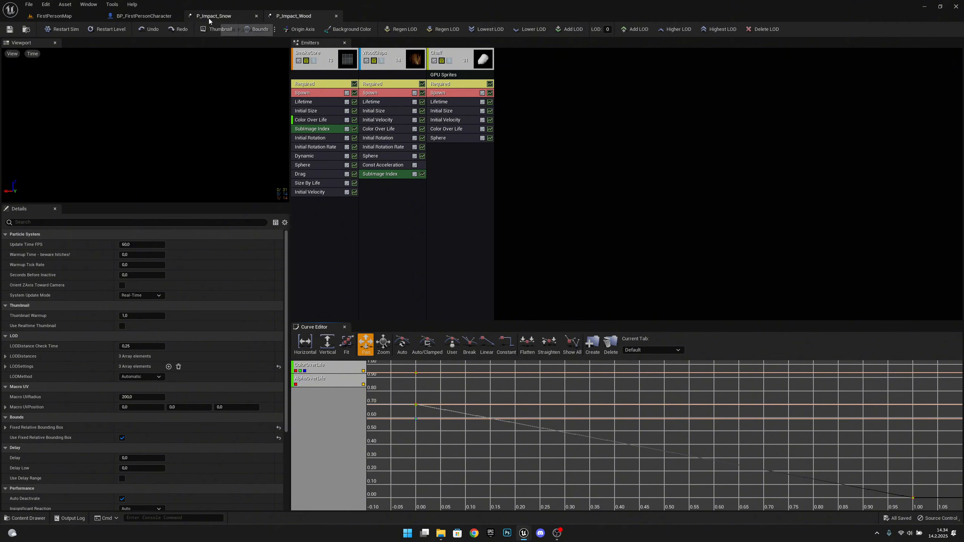
pyautogui.click(253, 17)
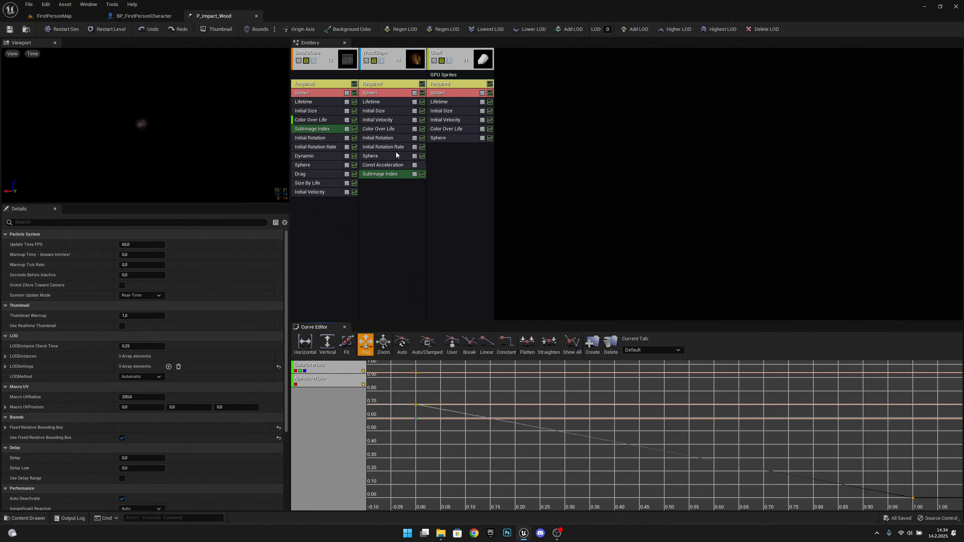
pyautogui.click(406, 213)
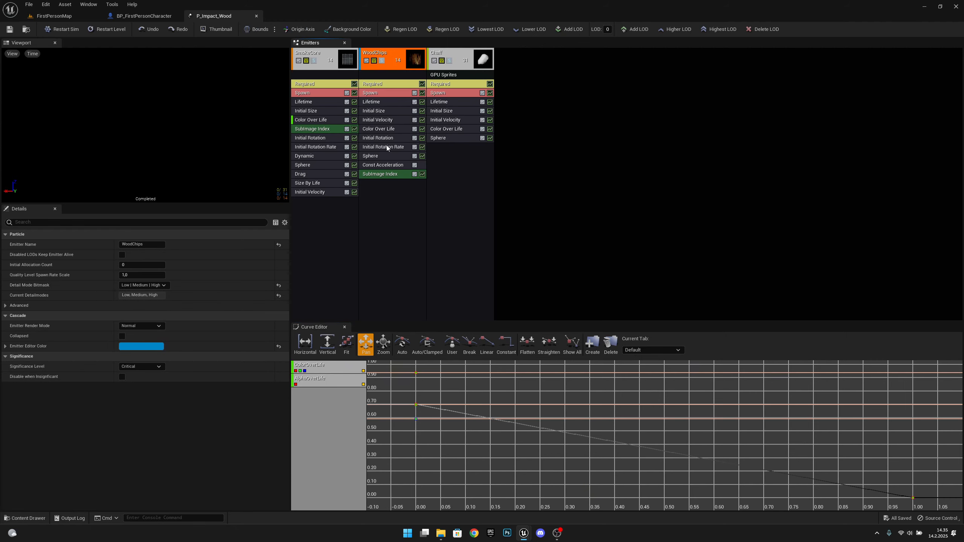
# - Set the WoodChips emitter's initial velocity to a maximum X of 150 and a minimum X of 50
pyautogui.click(385, 120)
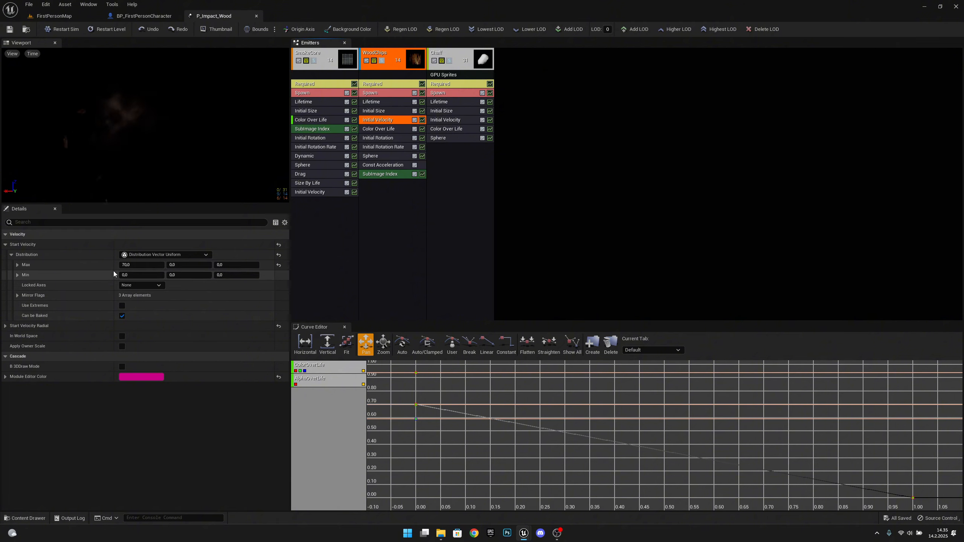
pyautogui.click(130, 265)
pyautogui.write('1')
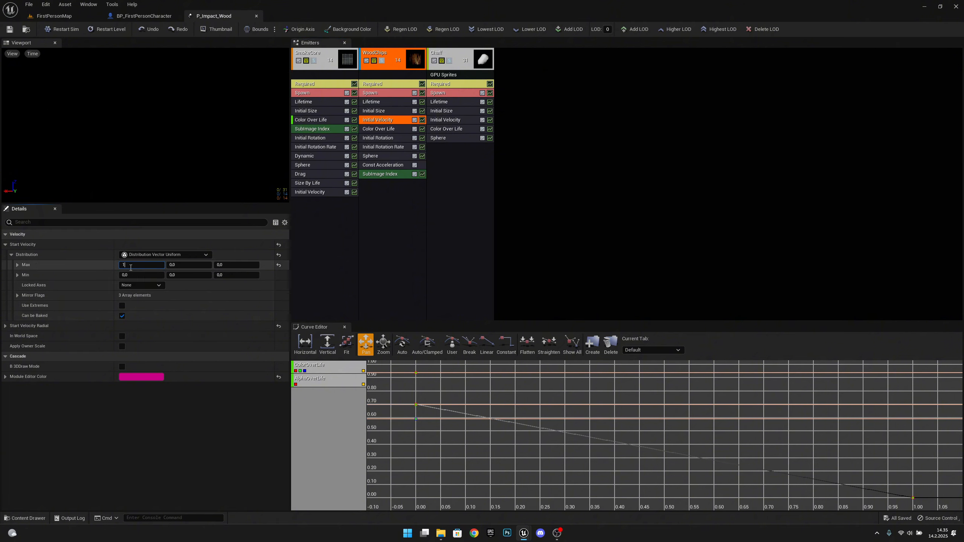
pyautogui.write('50')
pyautogui.click(131, 275)
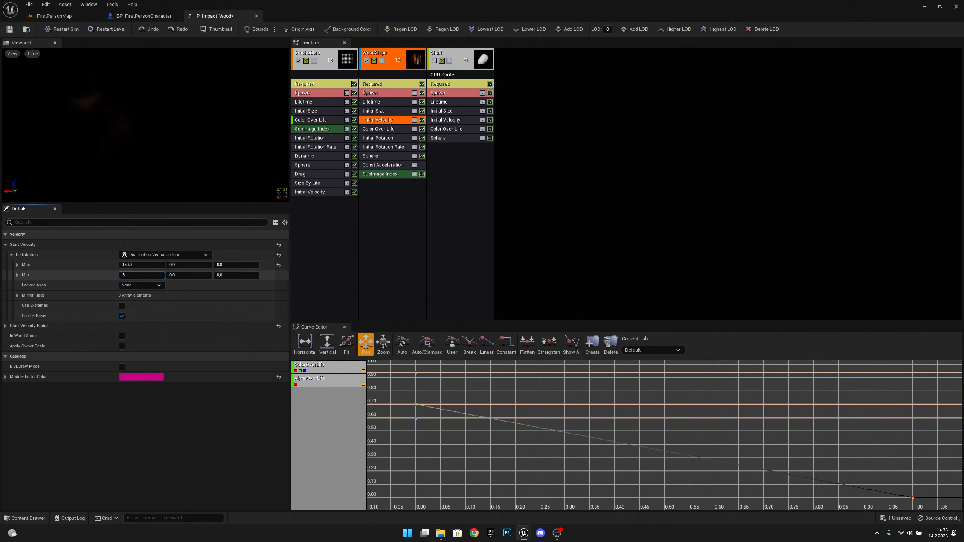
pyautogui.write('50')
pyautogui.press('Return')
# - Set the minimum X of the Chaff emitter's initial velocity to 100
pyautogui.click(448, 119)
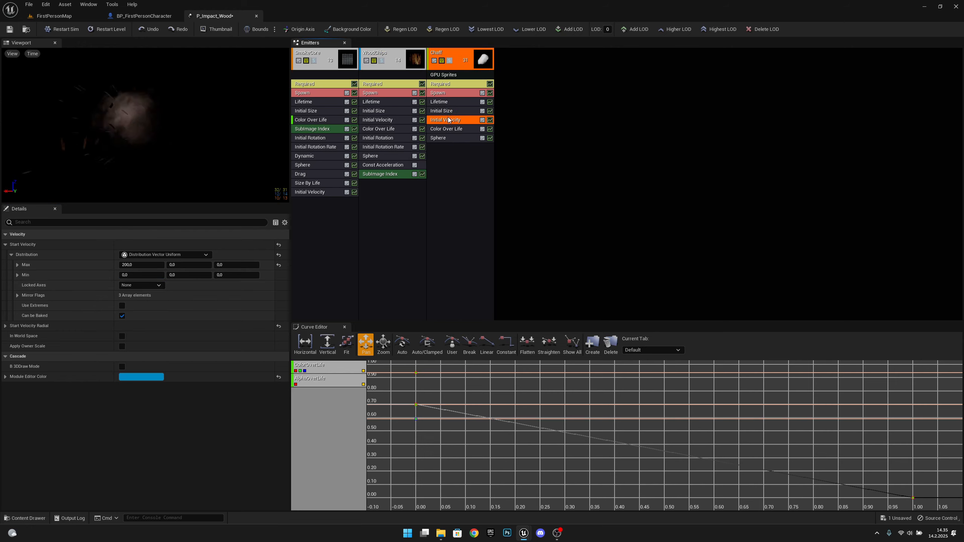
pyautogui.click(134, 275)
pyautogui.write('100')
pyautogui.press('Return')
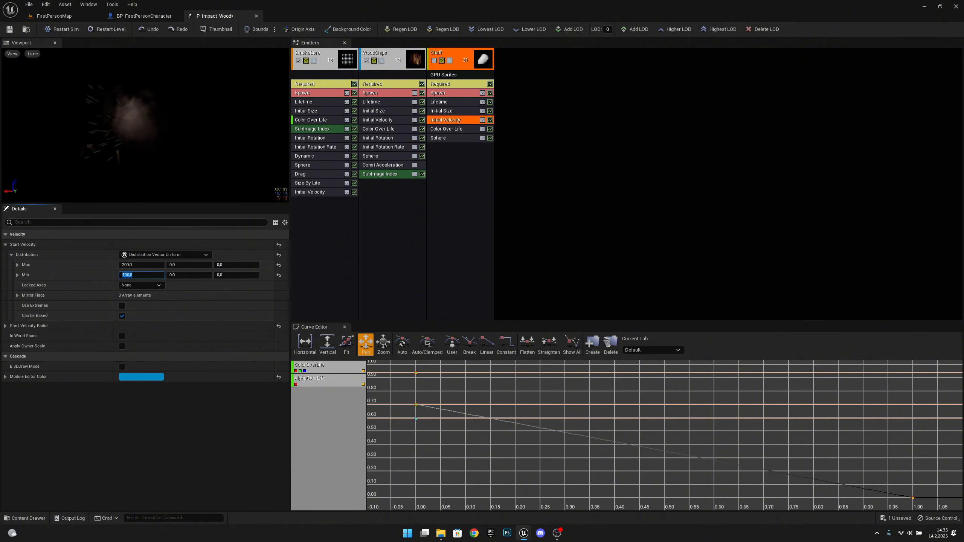
# - Set the WoodChips emitter's minimum lifetime to 0,4 and save the particle system
pyautogui.click(319, 102)
pyautogui.click(382, 103)
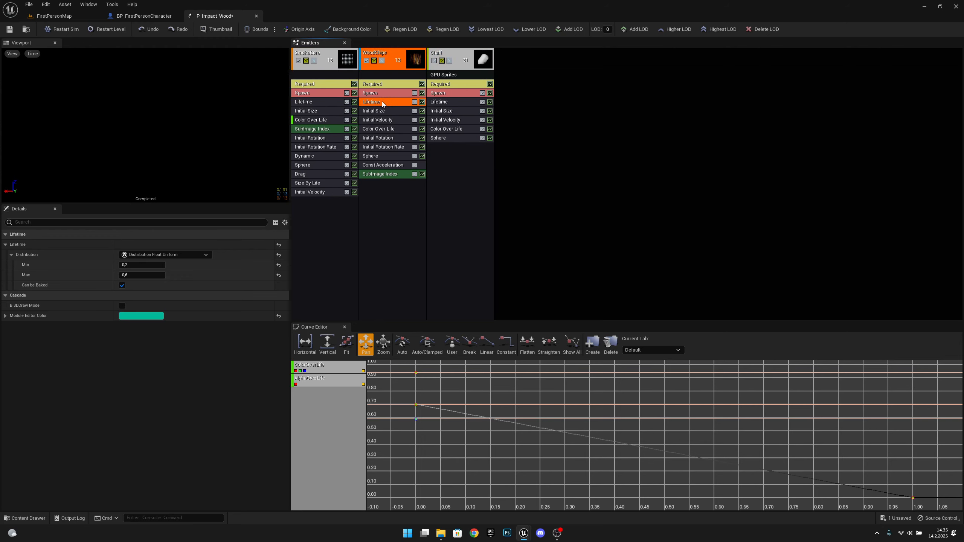
pyautogui.click(443, 102)
pyautogui.click(384, 102)
pyautogui.click(149, 265)
pyautogui.write('0,4')
pyautogui.press('Return')
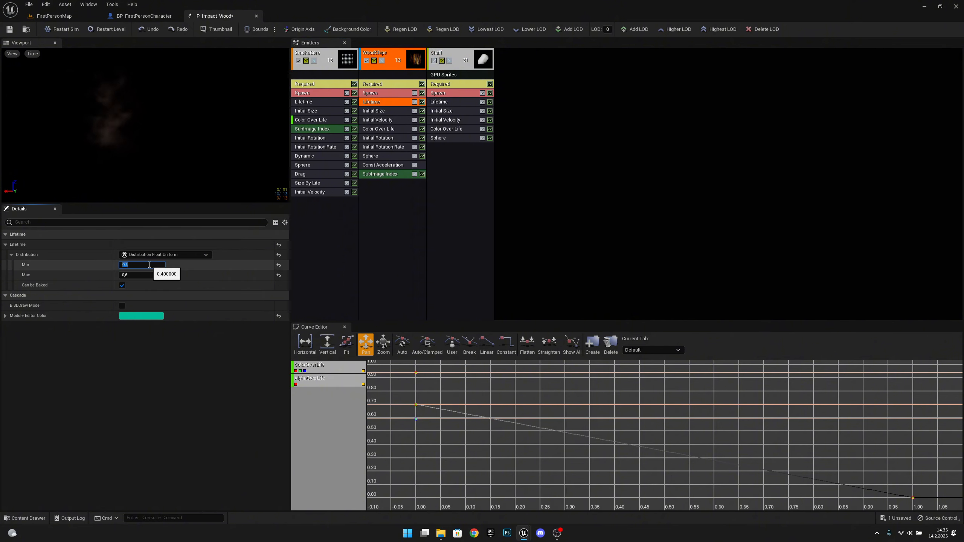
pyautogui.click(10, 30)
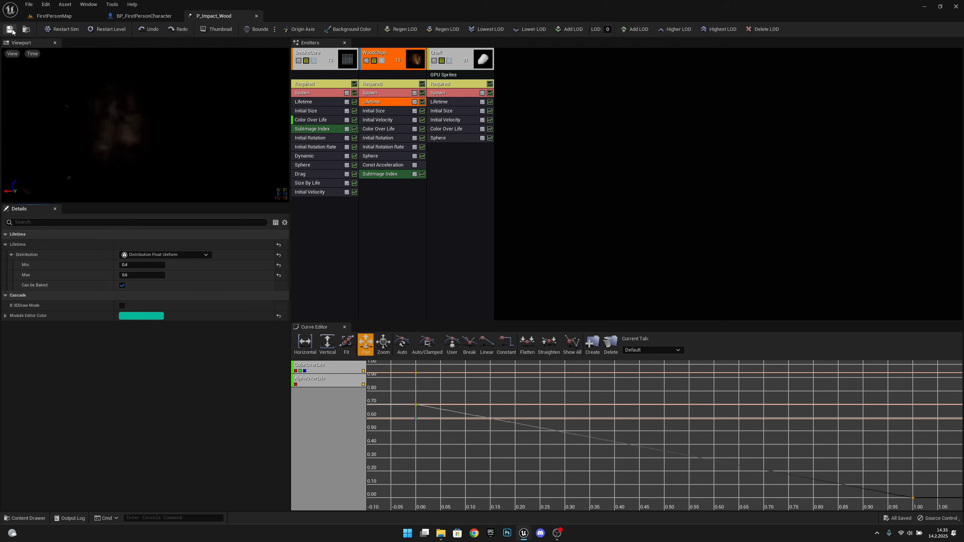
# - Assign P_Impact_Wood to the Wood option of the Select node in BP_FirstPersonCharacter, then compile and save everything
pyautogui.click(140, 15)
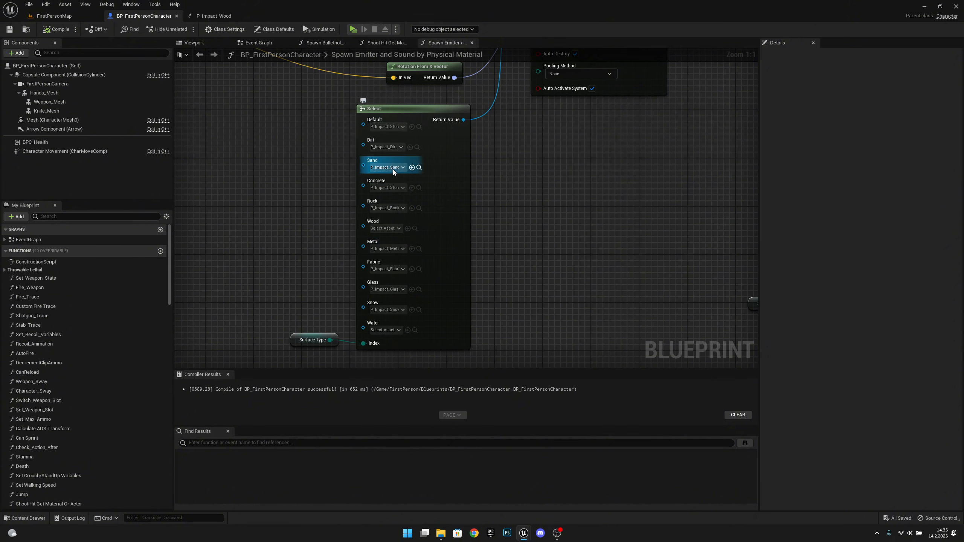
pyautogui.click(387, 228)
pyautogui.write('w')
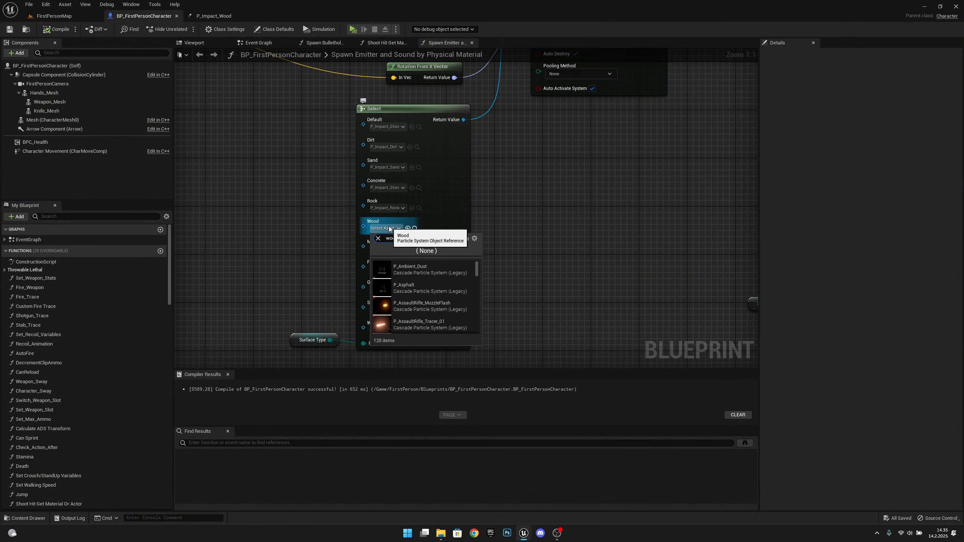
pyautogui.write('ood')
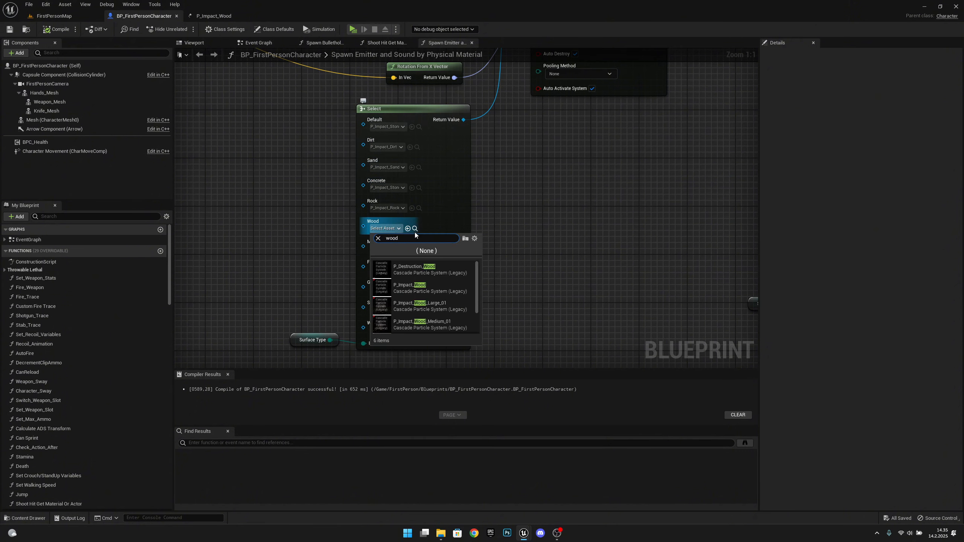
pyautogui.click(432, 288)
pyautogui.click(56, 29)
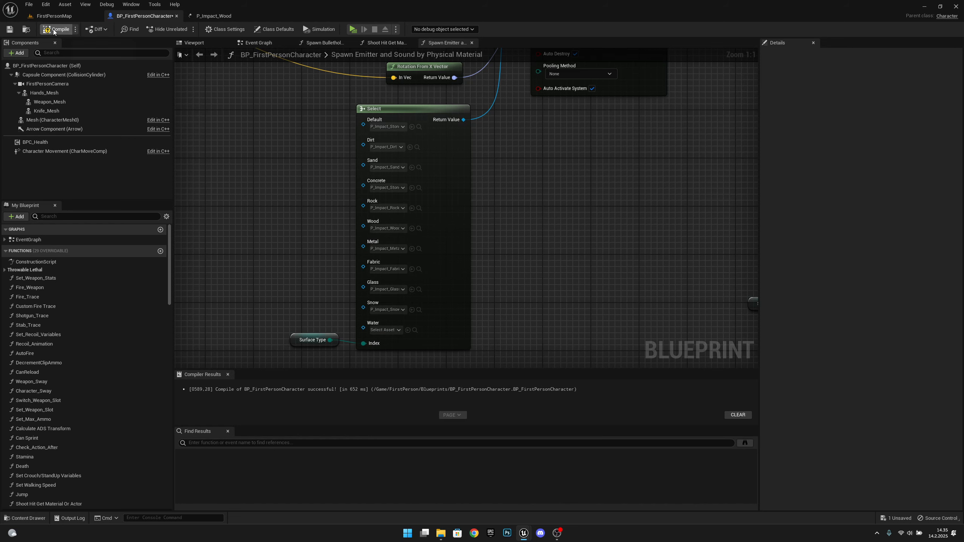
pyautogui.click(29, 5)
pyautogui.click(52, 42)
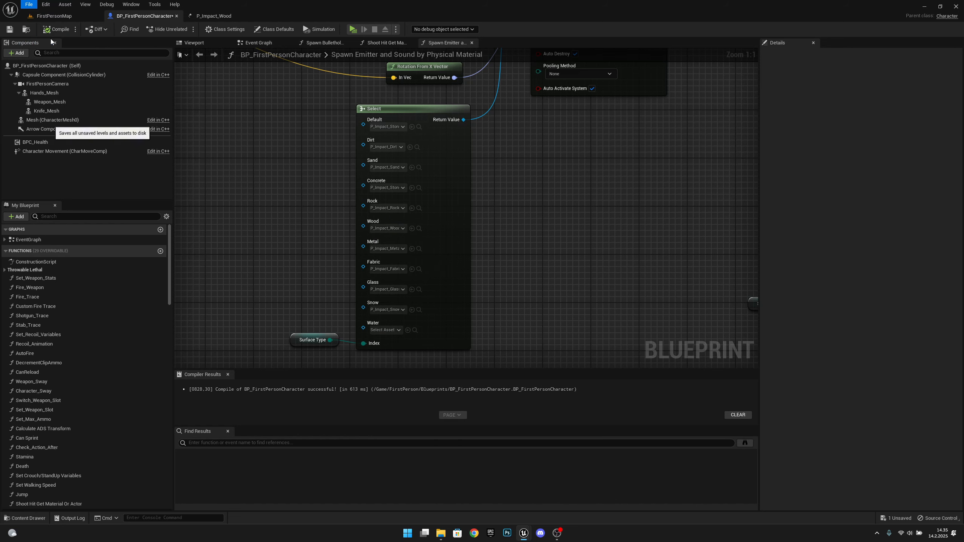
# - Play-test FirstPersonMap and shoot the wooden cube to check the wood impact effect
pyautogui.click(54, 15)
pyautogui.click(166, 30)
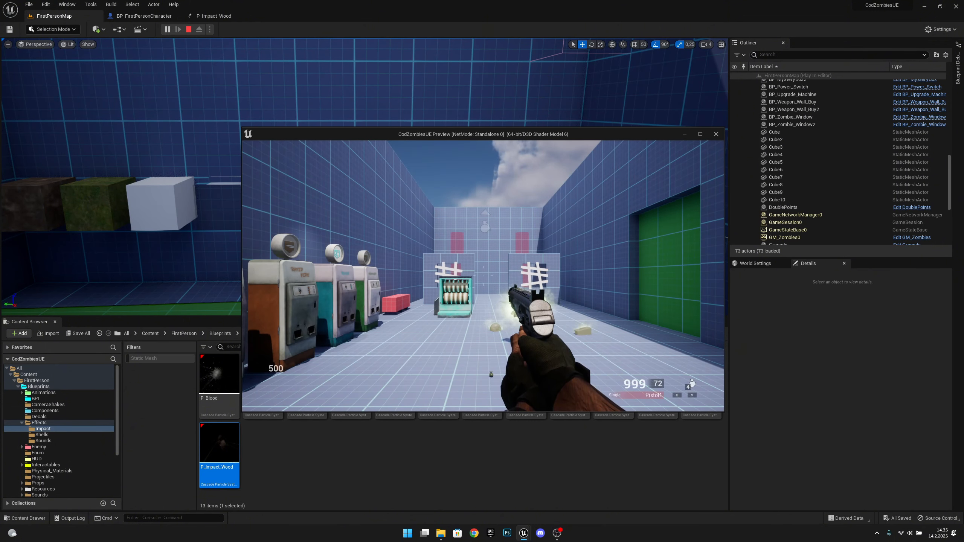
pyautogui.press('w')
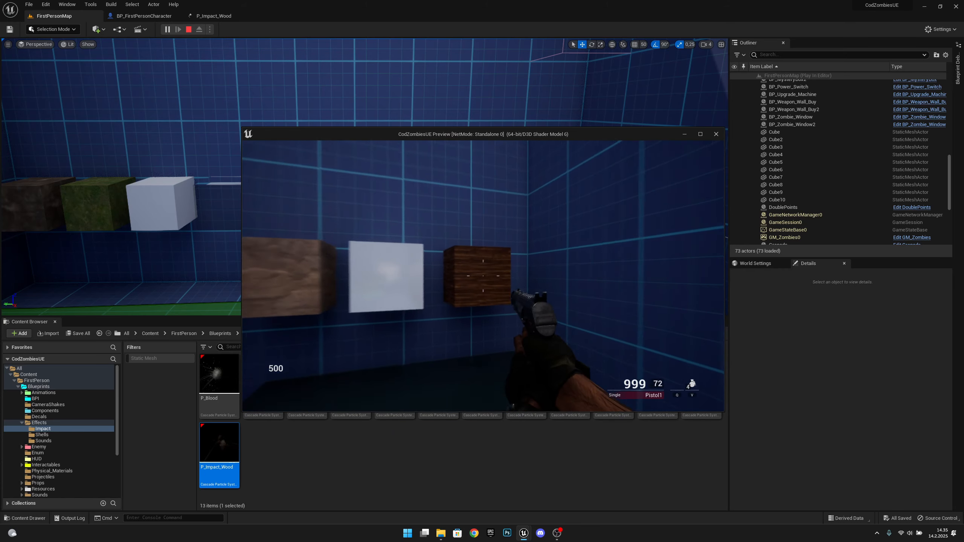
pyautogui.click(482, 275)
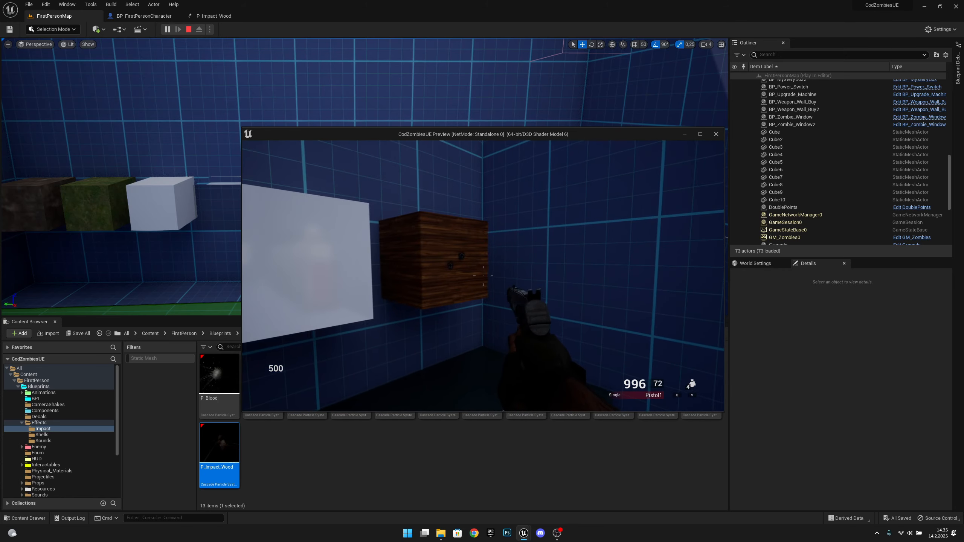
pyautogui.click(483, 276)
pyautogui.click(483, 276)
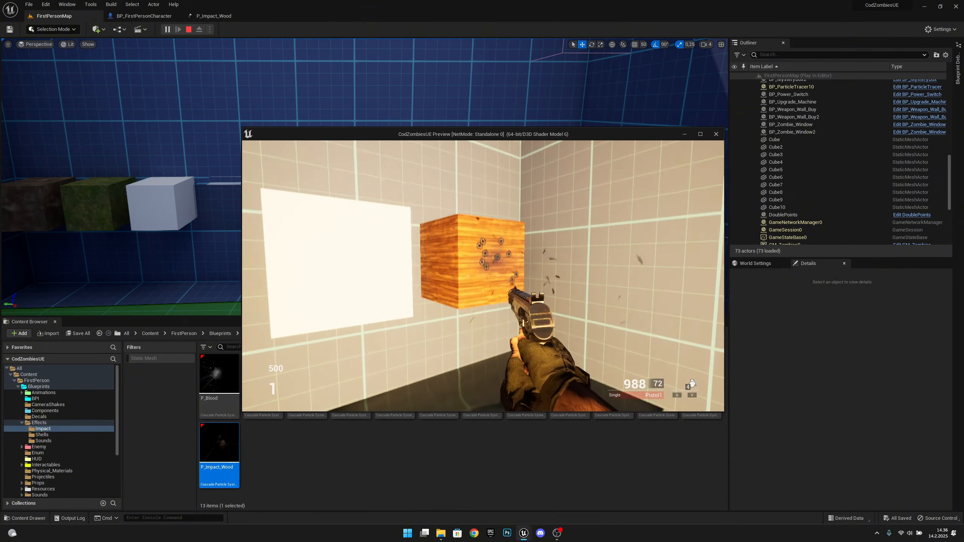
# - Shoot the wooden cube and the neighbouring white cube in the running play-test to check their impact effects
pyautogui.click(483, 276)
pyautogui.click(483, 276)
pyautogui.click(483, 276)
pyautogui.click(483, 276)
pyautogui.click(482, 276)
pyautogui.click(482, 276)
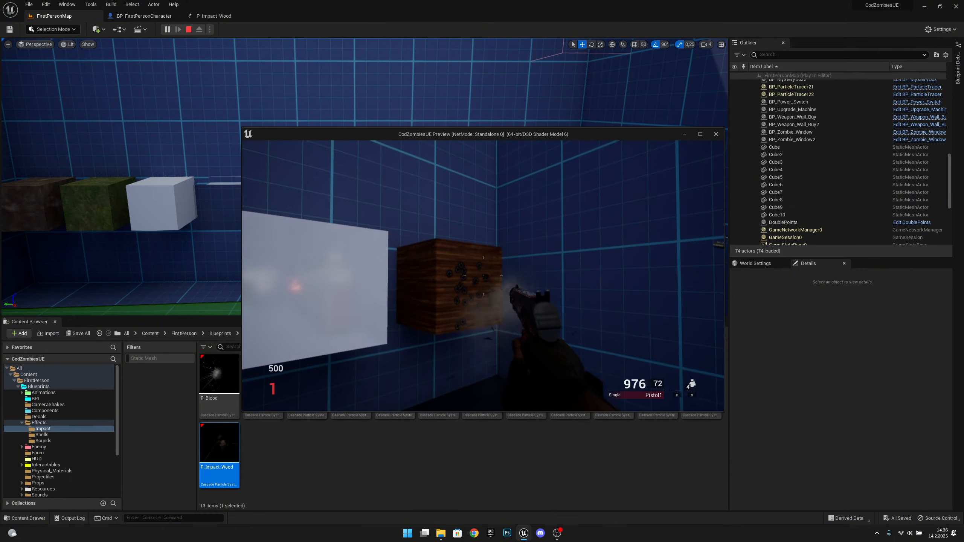
pyautogui.click(483, 276)
pyautogui.click(483, 275)
pyautogui.click(483, 276)
pyautogui.click(483, 276)
pyautogui.click(482, 276)
pyautogui.click(483, 275)
pyautogui.click(483, 276)
pyautogui.click(483, 275)
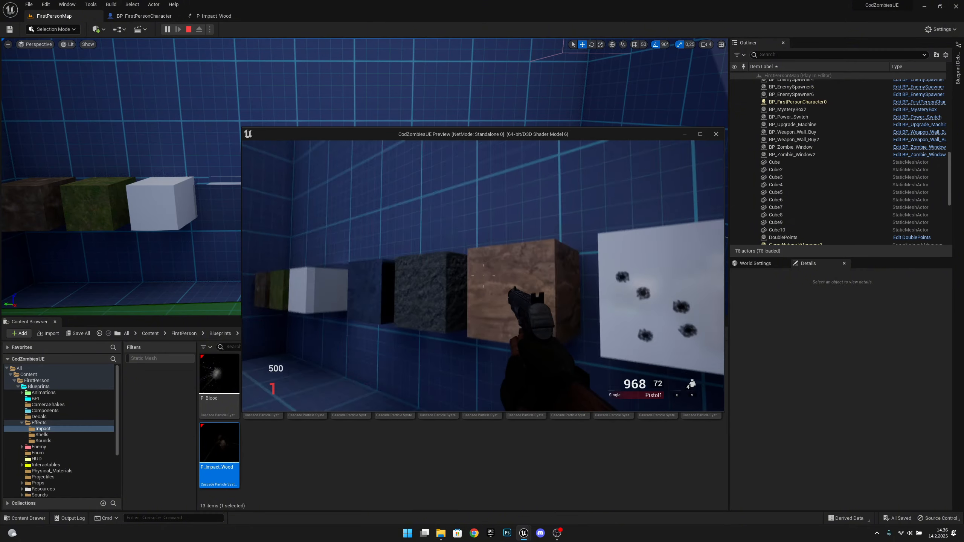
# - Shoot the brown, dark stone and blue-grey cubes in the play-test to compare their impact effects
pyautogui.click(483, 276)
pyautogui.click(483, 275)
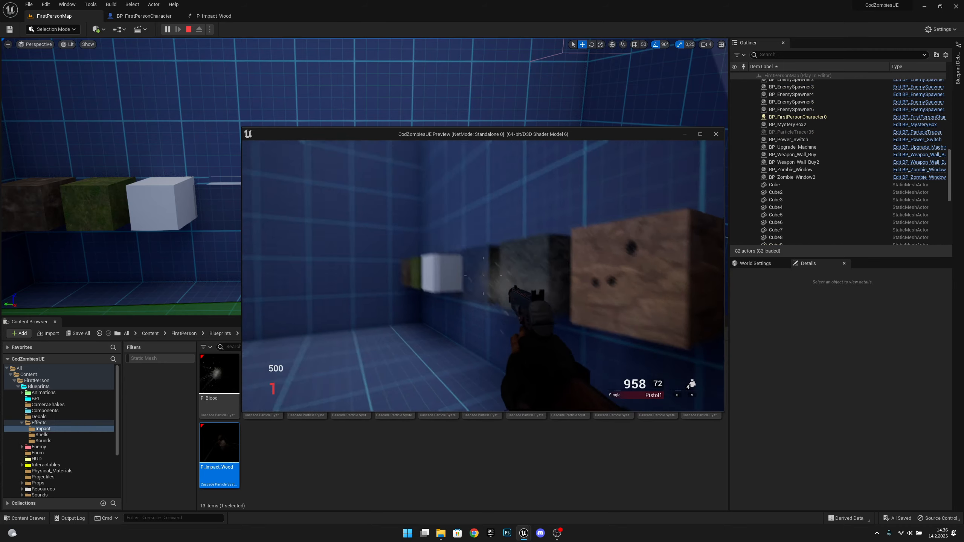
pyautogui.click(483, 276)
pyautogui.click(483, 275)
pyautogui.click(482, 275)
pyautogui.click(482, 276)
pyautogui.click(483, 276)
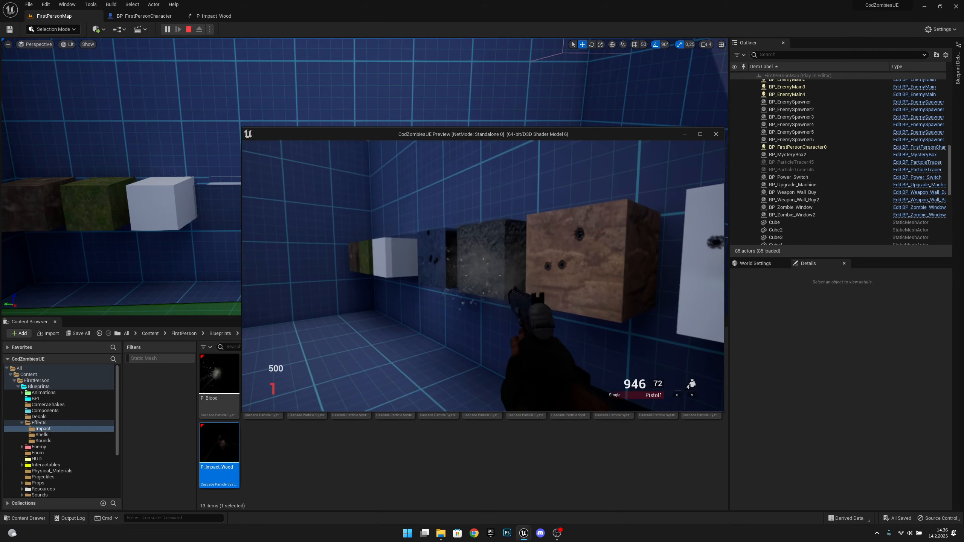
pyautogui.click(483, 276)
# - Walk to the dark slab on the floor below the cubes, shoot its surface to check the impact, and end the play-test
pyautogui.press('s')
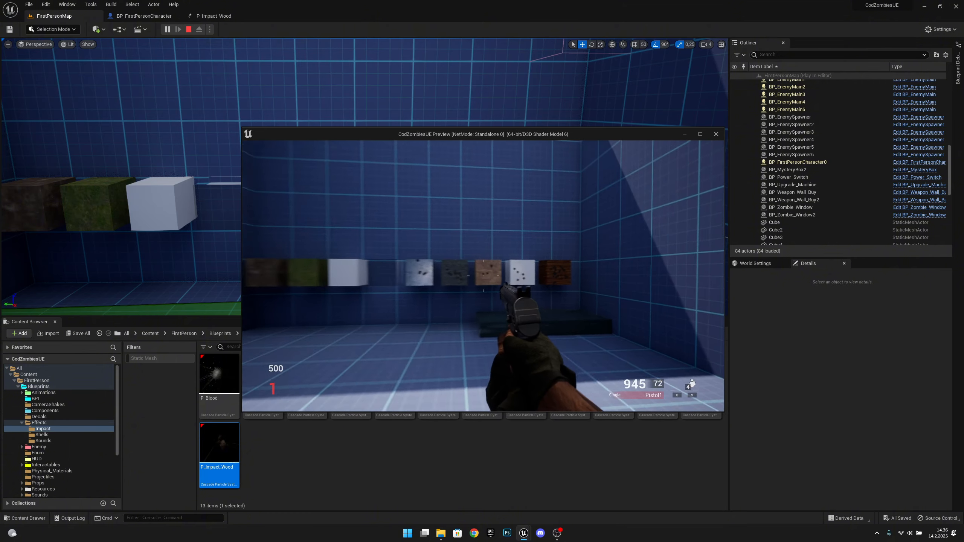
pyautogui.press('s')
pyautogui.press('w')
pyautogui.press('a')
pyautogui.press('s')
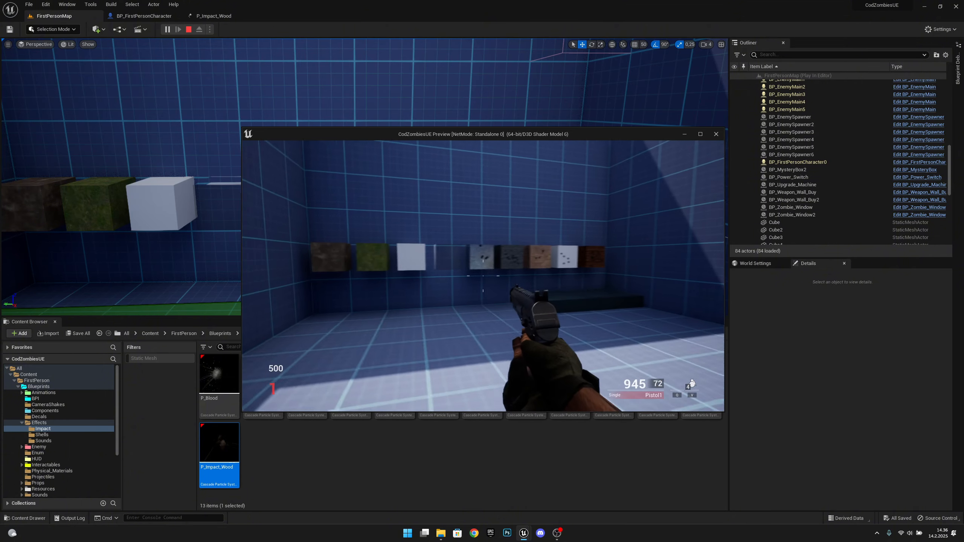
pyautogui.press('w')
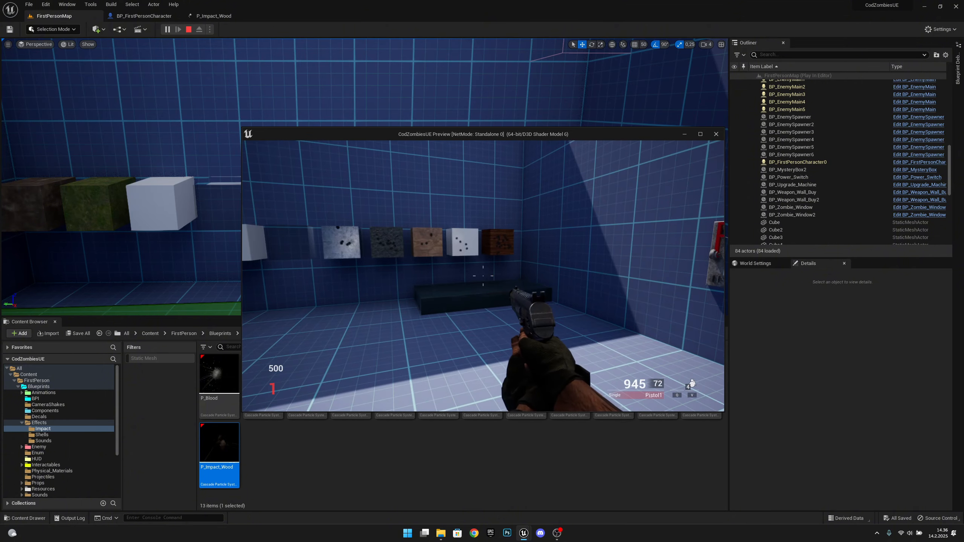
pyautogui.press('w')
pyautogui.click(483, 276)
pyautogui.click(482, 276)
pyautogui.click(483, 276)
pyautogui.click(483, 276)
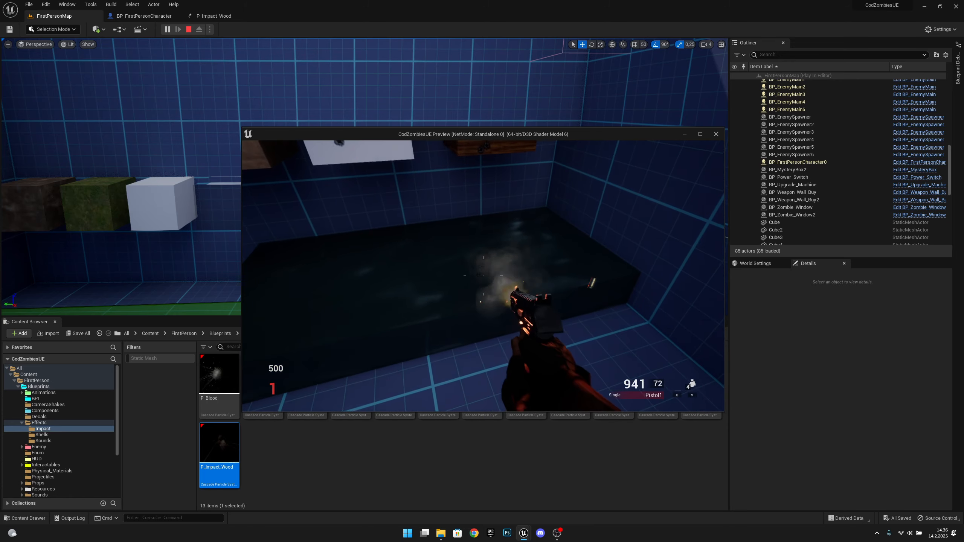
pyautogui.click(482, 275)
pyautogui.click(483, 275)
pyautogui.click(483, 276)
pyautogui.click(482, 275)
pyautogui.click(483, 275)
pyautogui.click(483, 276)
pyautogui.click(482, 276)
pyautogui.click(483, 276)
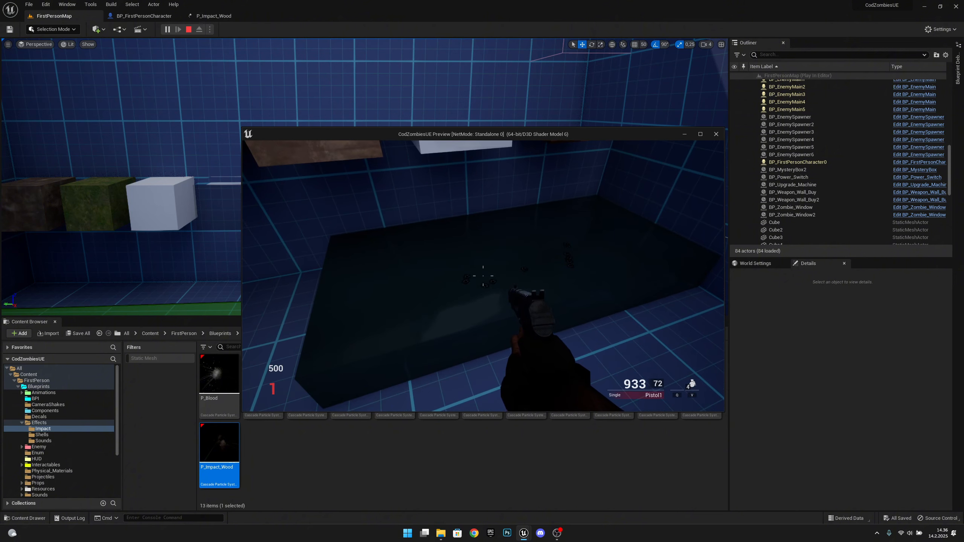
pyautogui.press('s')
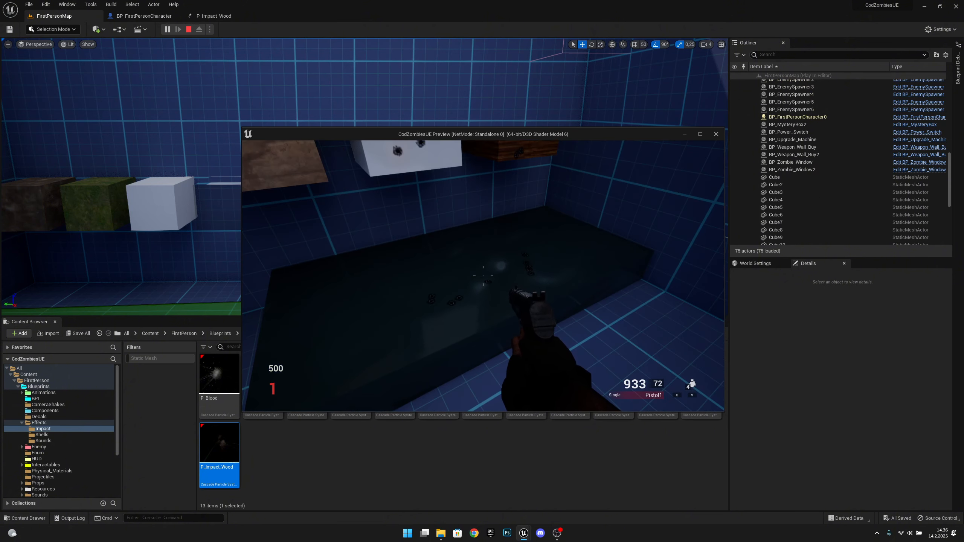
pyautogui.press('w')
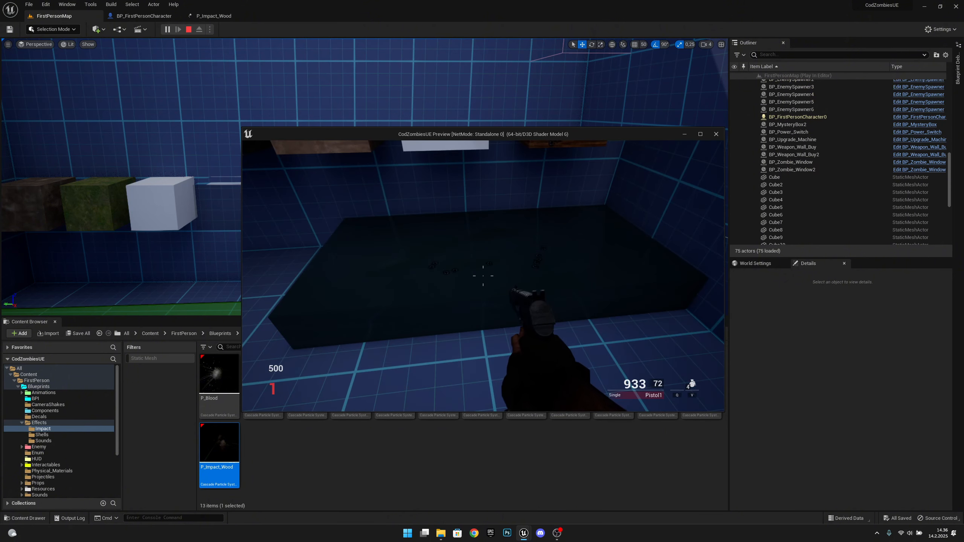
pyautogui.press('Escape')
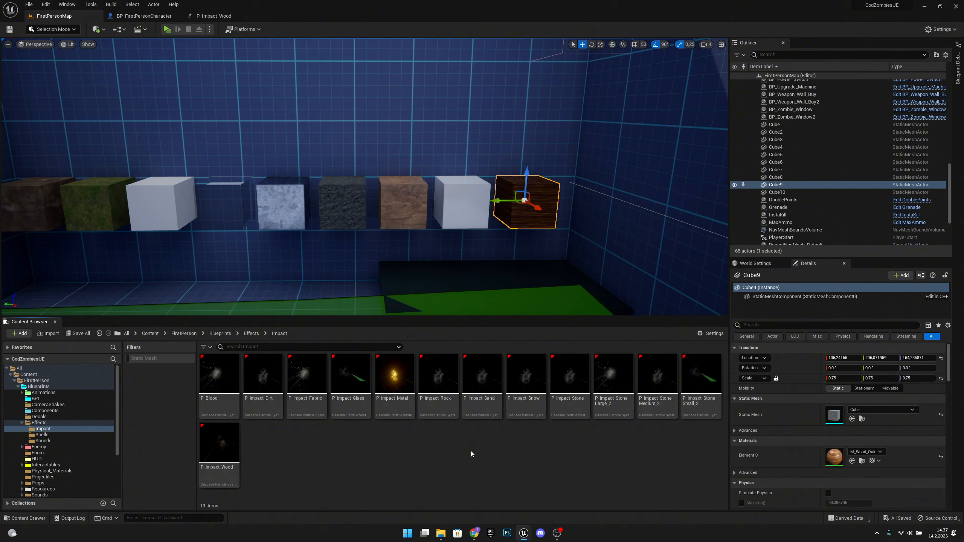
# - Switch to Google Drive in the browser and view the download option for the Ring folder
pyautogui.click(475, 533)
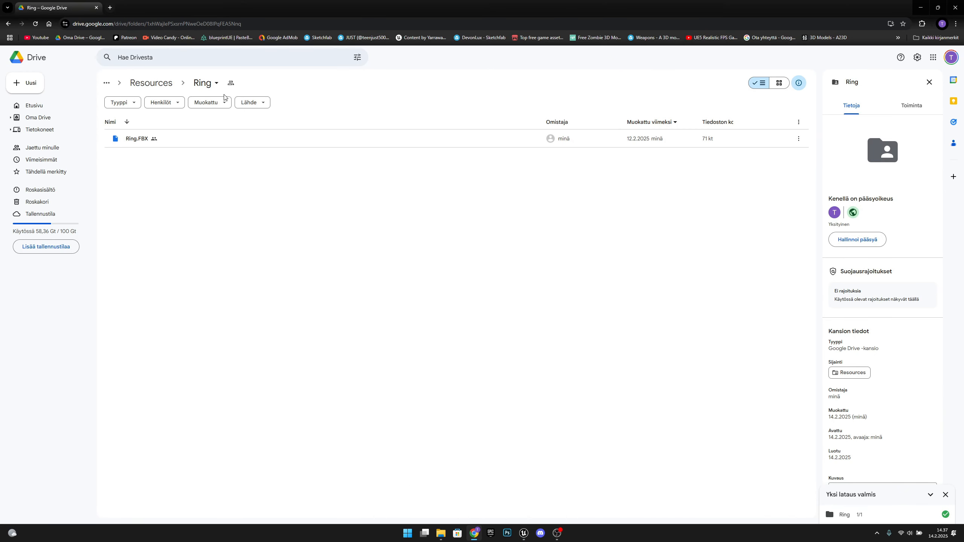
pyautogui.click(214, 86)
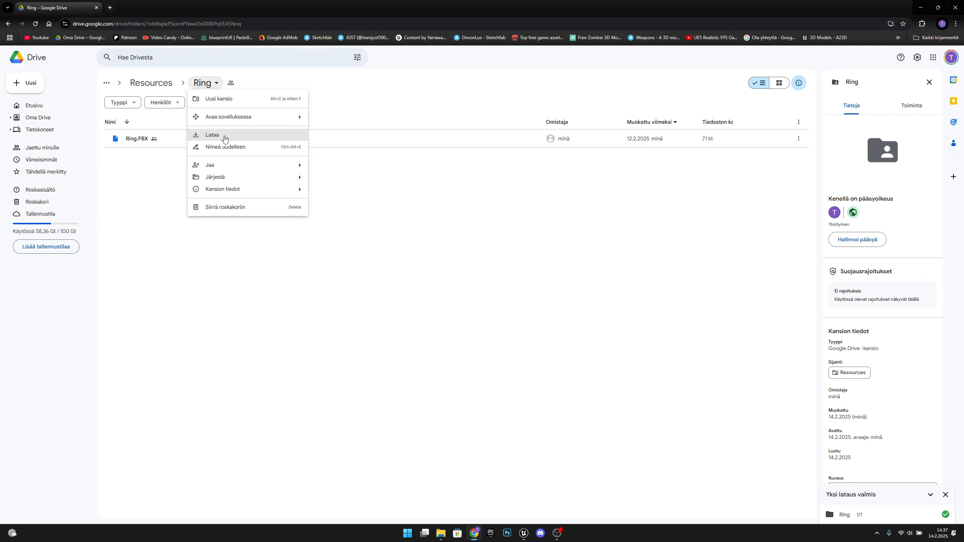
pyautogui.click(458, 406)
# - Switch back to the CodZombiesUE project in Unreal Editor and import the Ring folder into Props with the default FBX options
pyautogui.moveTo(535, 524)
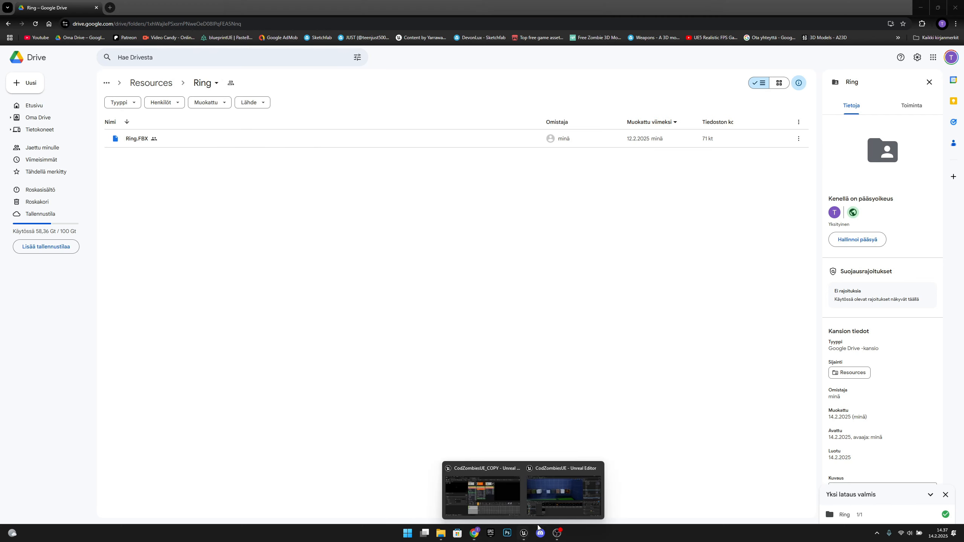
pyautogui.click(552, 490)
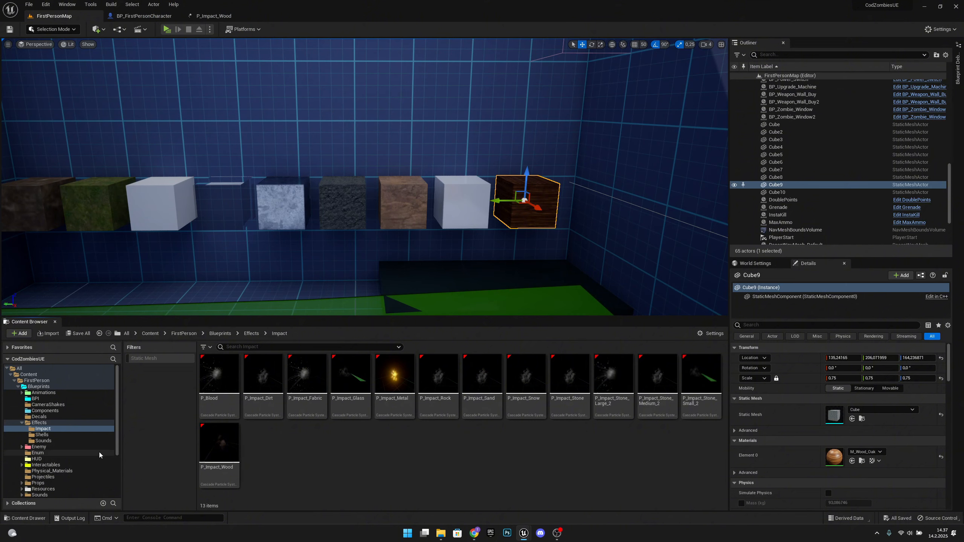
pyautogui.scroll(-2, 91, 455)
pyautogui.click(57, 476)
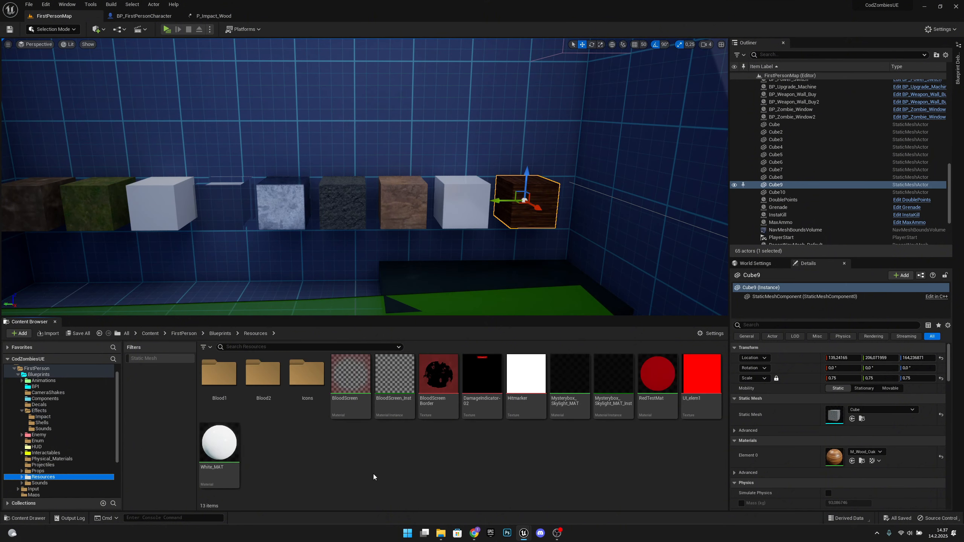
pyautogui.click(56, 472)
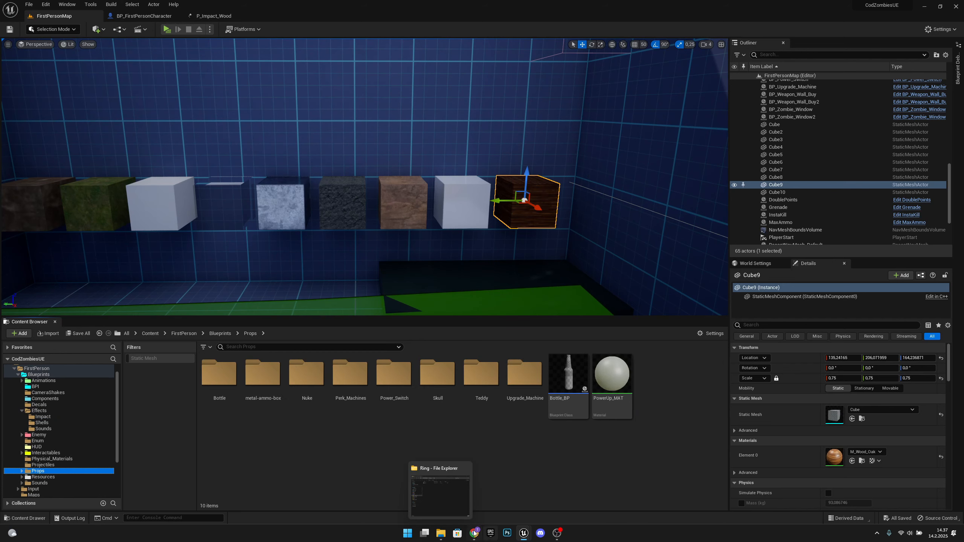
pyautogui.click(440, 533)
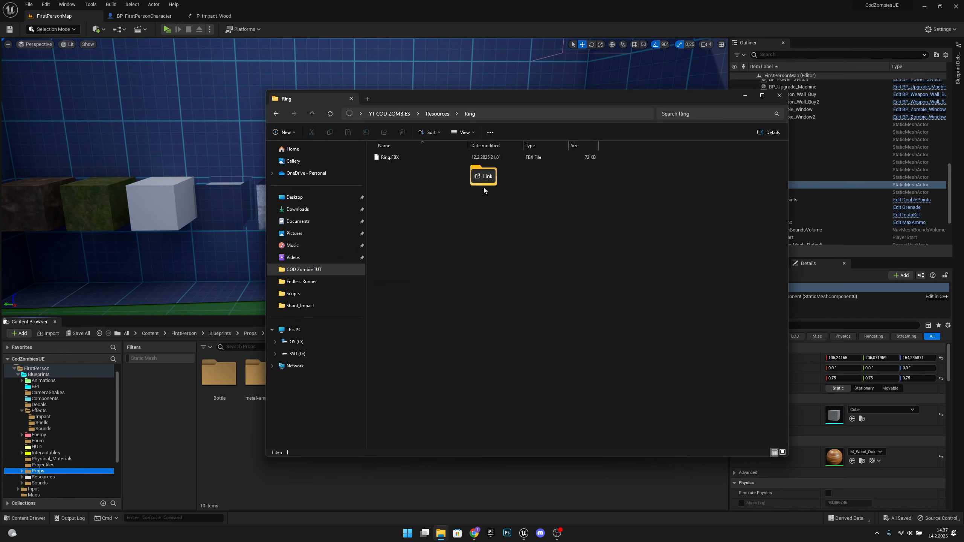
pyautogui.moveTo(484, 188); pyautogui.dragTo(456, 269)
pyautogui.moveTo(226, 430); pyautogui.dragTo(234, 452)
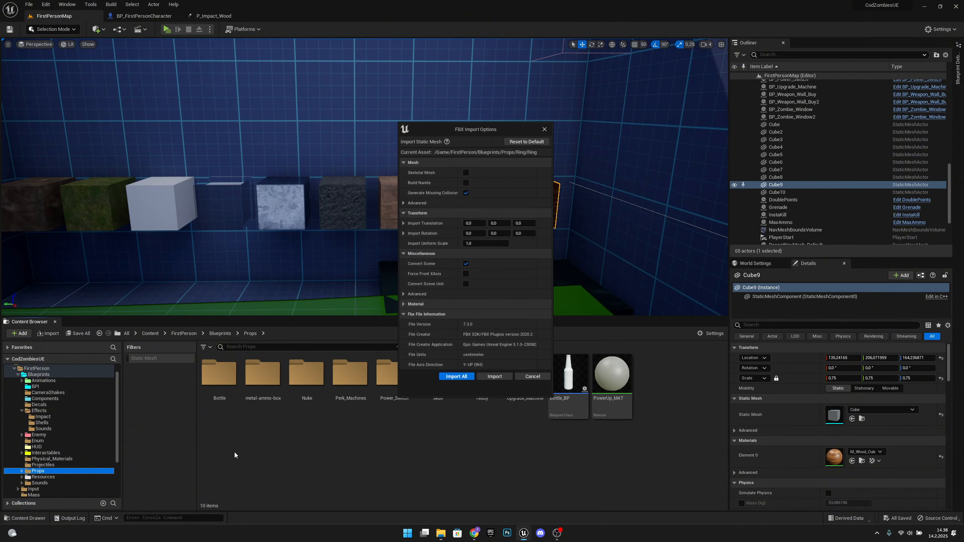
pyautogui.click(456, 376)
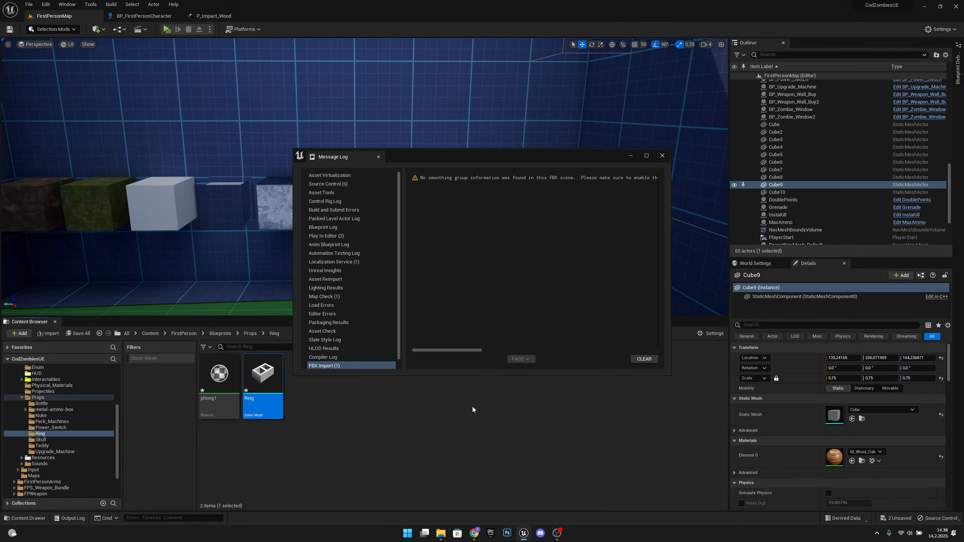
pyautogui.click(663, 155)
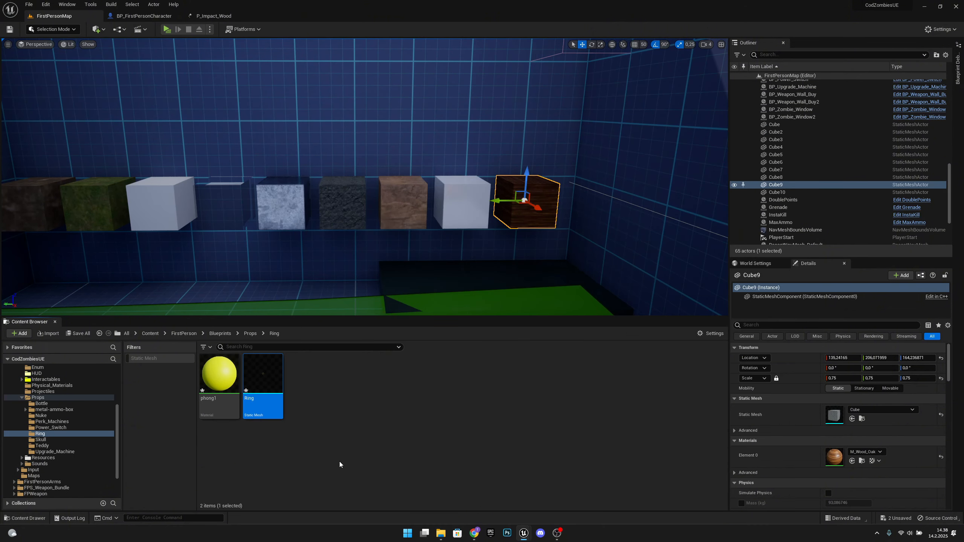
# - Inspect the imported Ring mesh in the static mesh editor, close it, and return to FirstPersonMap
pyautogui.doubleClick(271, 378)
pyautogui.scroll(-3, 401, 275)
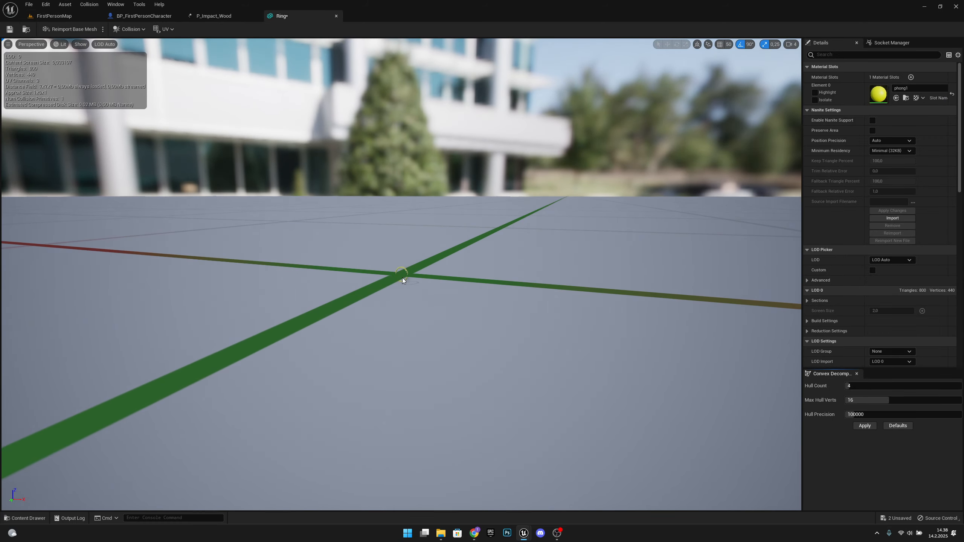
pyautogui.click(336, 16)
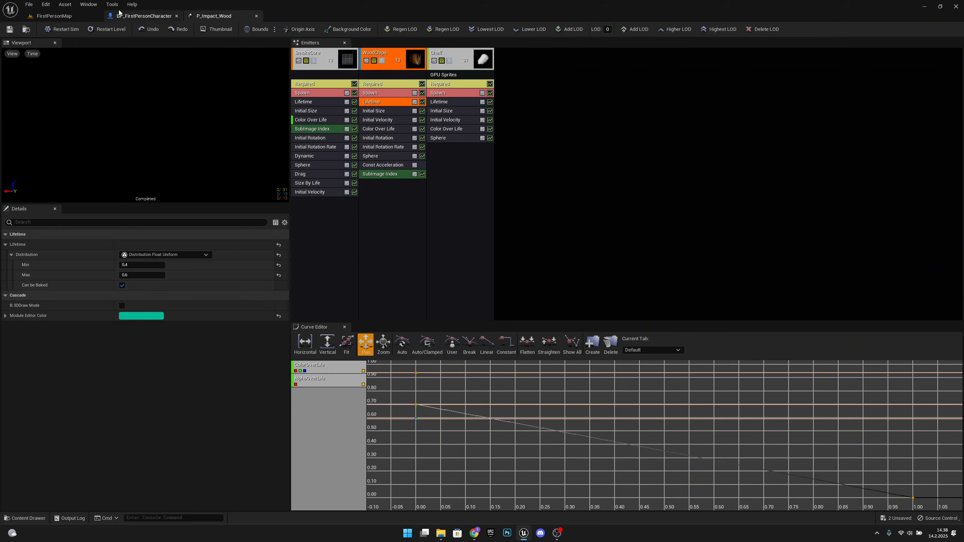
pyautogui.click(55, 16)
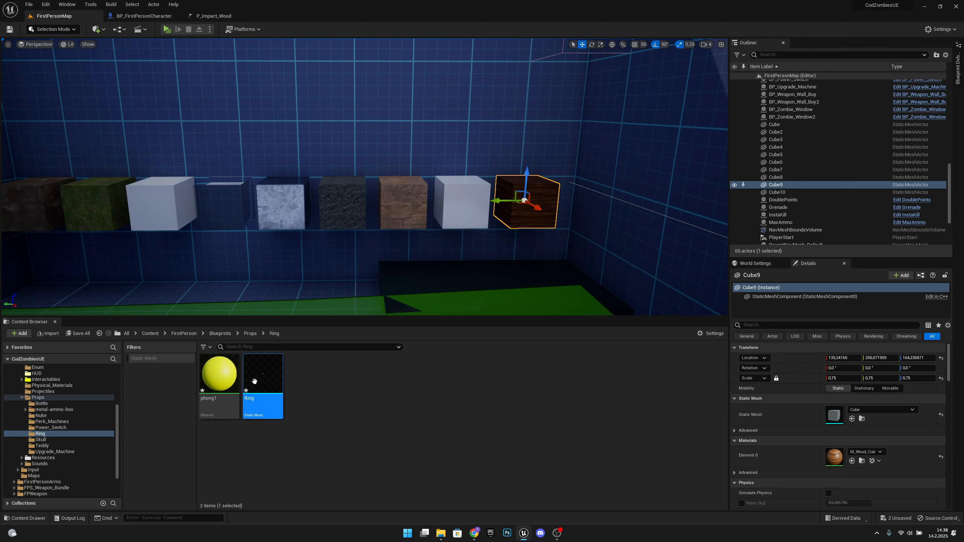
# - Rename the phong1 material in the Ring folder to Ring_MAT
pyautogui.click(281, 430)
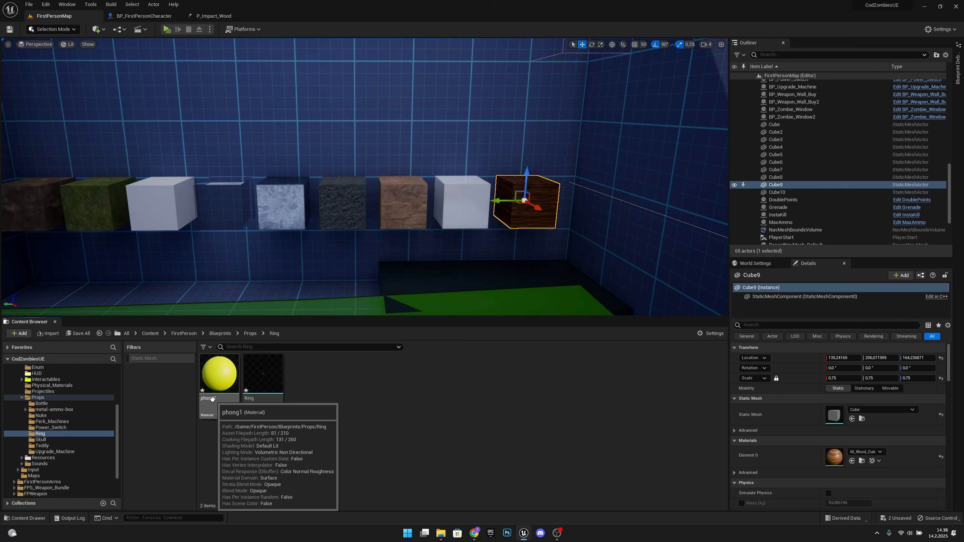
pyautogui.click(239, 414)
pyautogui.press('F2')
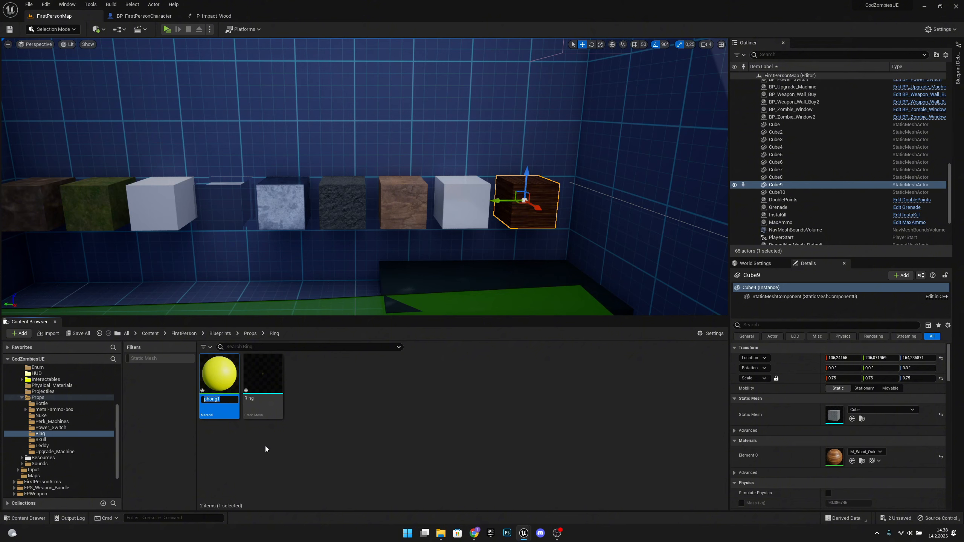
pyautogui.write('Ring_MAT')
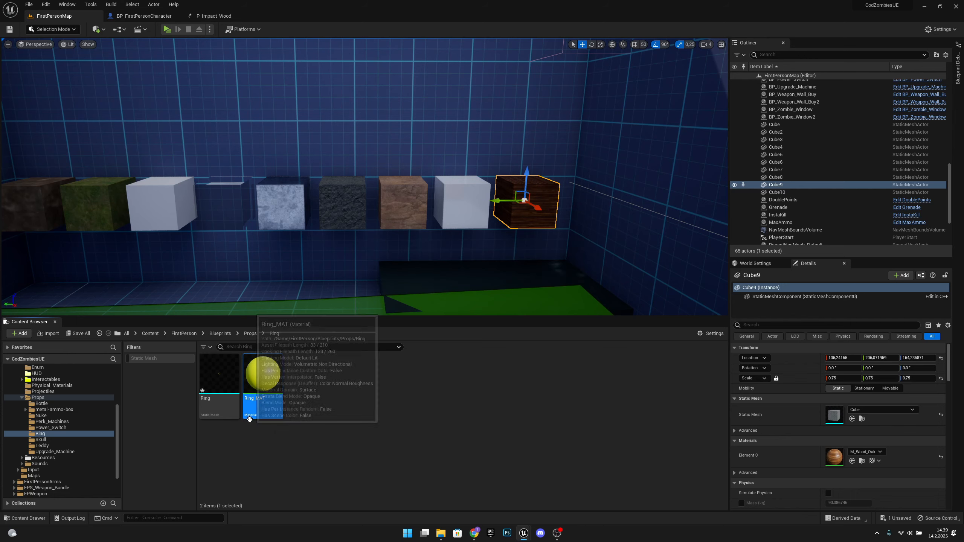
# - Open the Ring_MAT material and delete the Param node from its graph
pyautogui.doubleClick(277, 379)
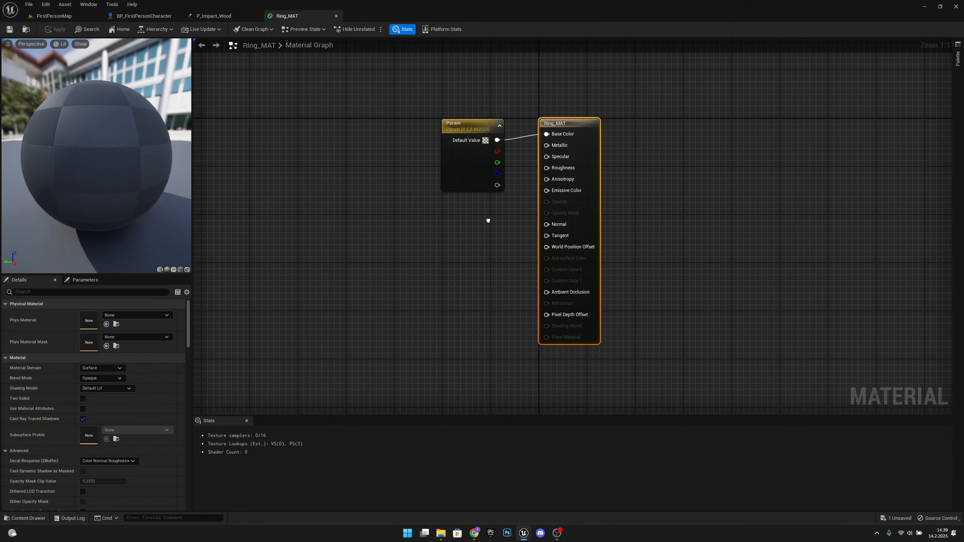
pyautogui.moveTo(495, 215); pyautogui.dragTo(422, 263, button='right')
pyautogui.moveTo(438, 117); pyautogui.dragTo(335, 265)
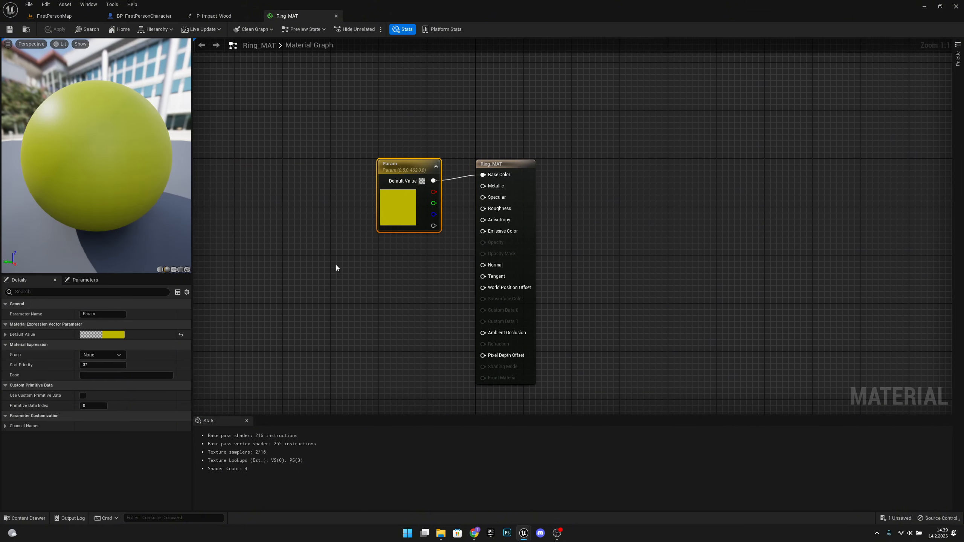
pyautogui.press('Delete')
# - Set Ring_MAT's Blend Mode to Translucent and its Shading Model to Unlit
pyautogui.click(508, 167)
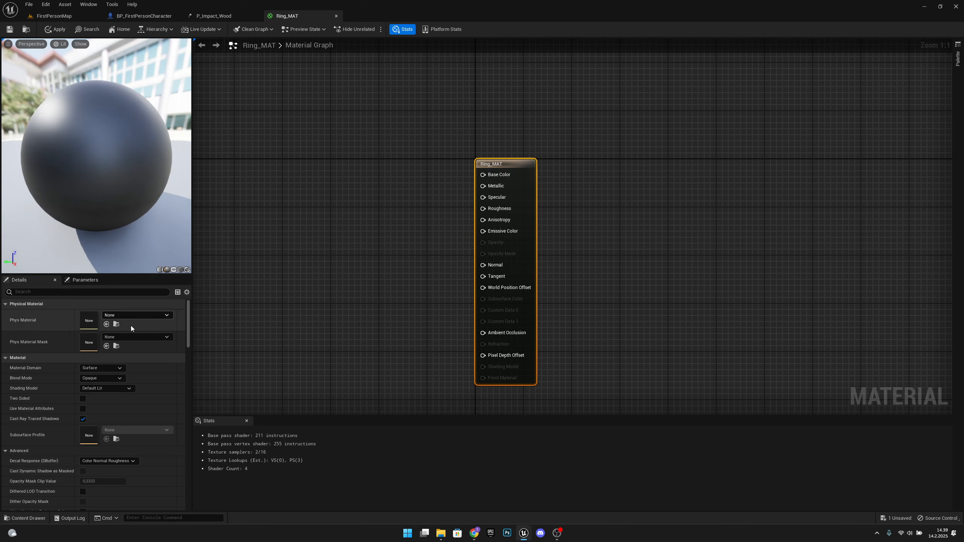
pyautogui.click(100, 378)
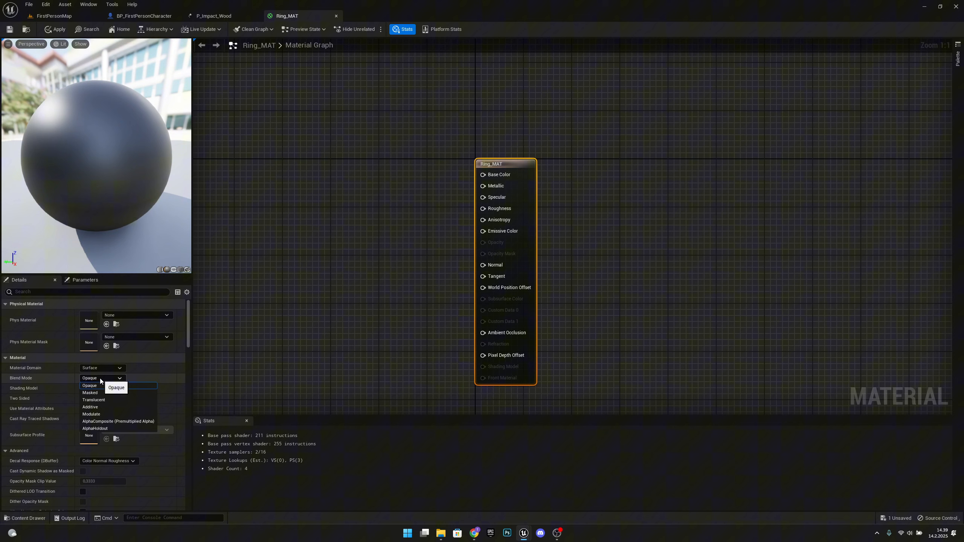
pyautogui.click(110, 401)
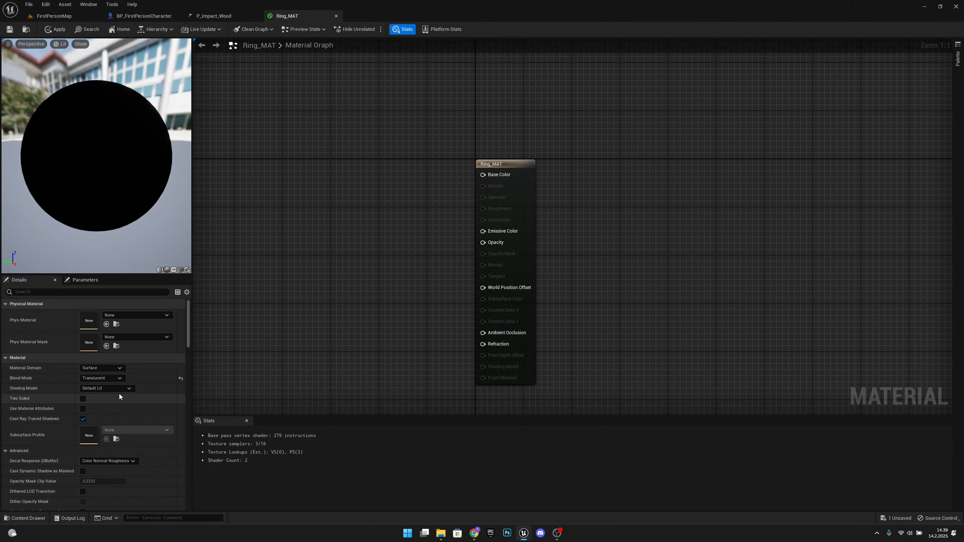
pyautogui.click(116, 389)
pyautogui.click(116, 402)
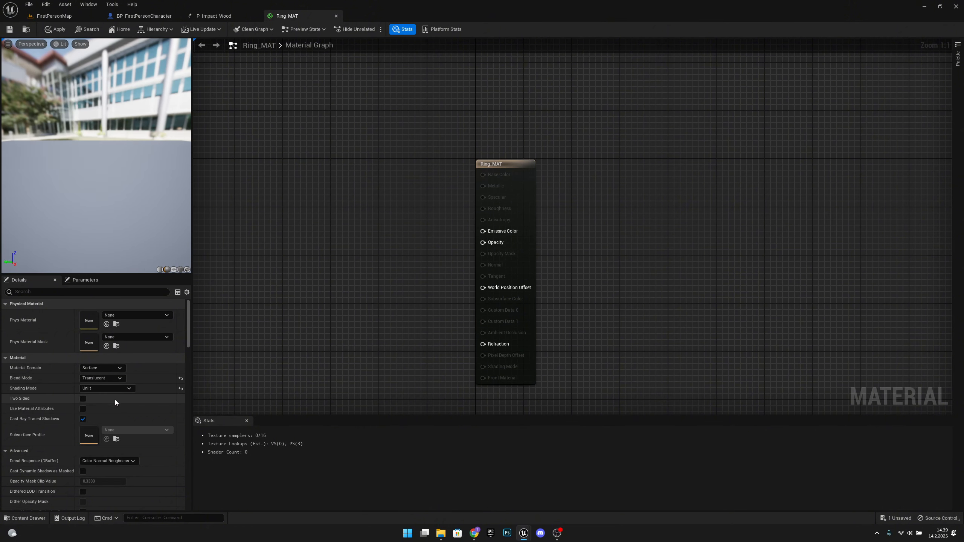
pyautogui.moveTo(391, 339); pyautogui.dragTo(461, 338, button='right')
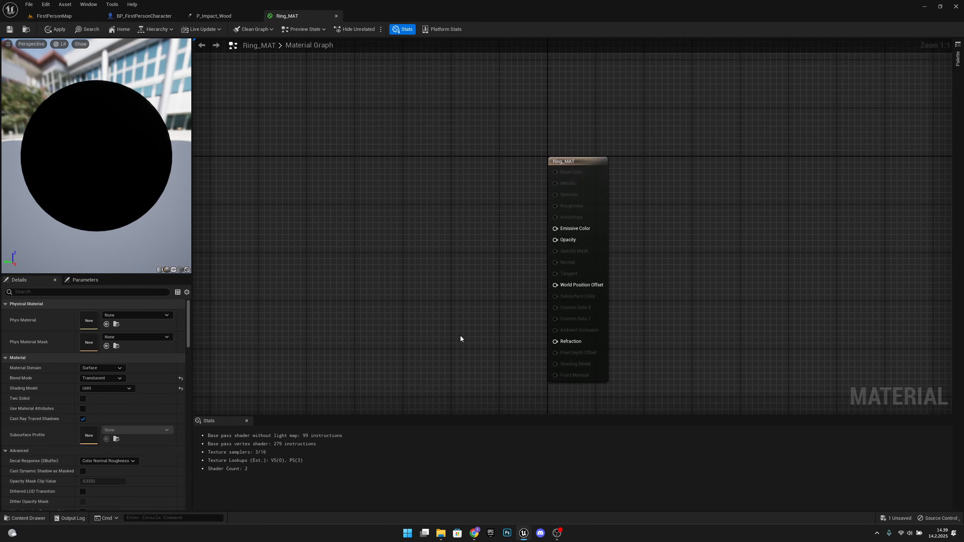
# - Add a Particle Color node to the Ring_MAT graph and feed its RGB output into a new Multiply node
pyautogui.rightClick(376, 240)
pyautogui.write('particle')
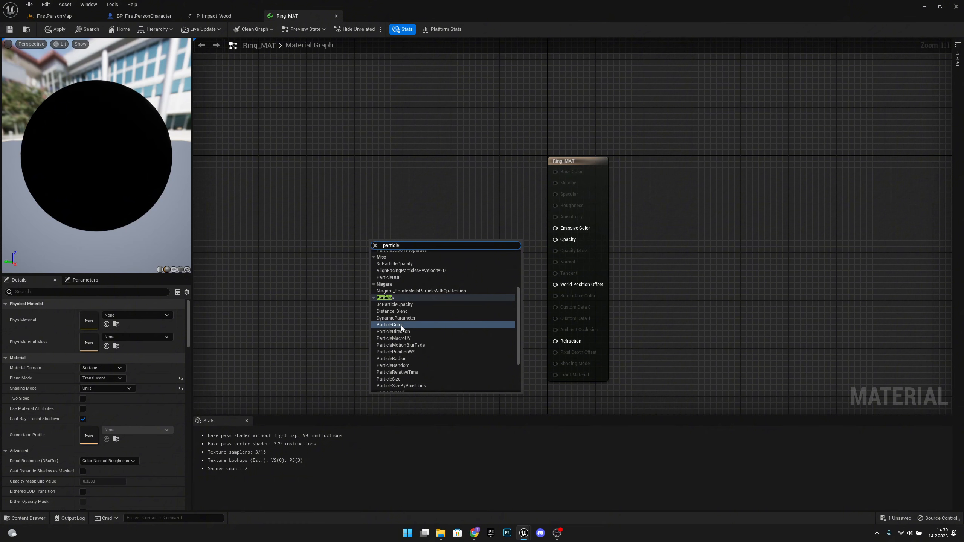
pyautogui.click(401, 325)
pyautogui.moveTo(394, 245); pyautogui.dragTo(454, 237)
pyautogui.write('multiply')
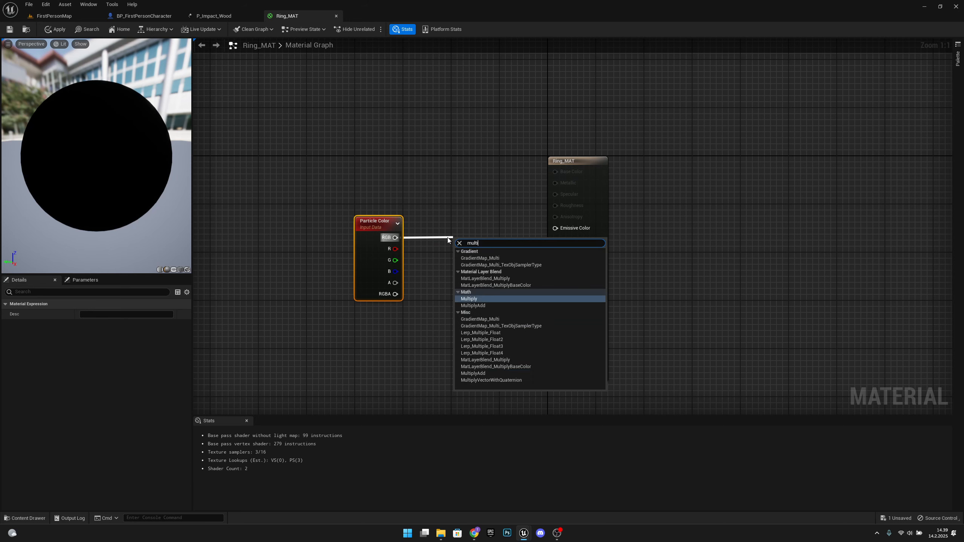
pyautogui.press('Return')
pyautogui.moveTo(477, 237); pyautogui.dragTo(476, 225)
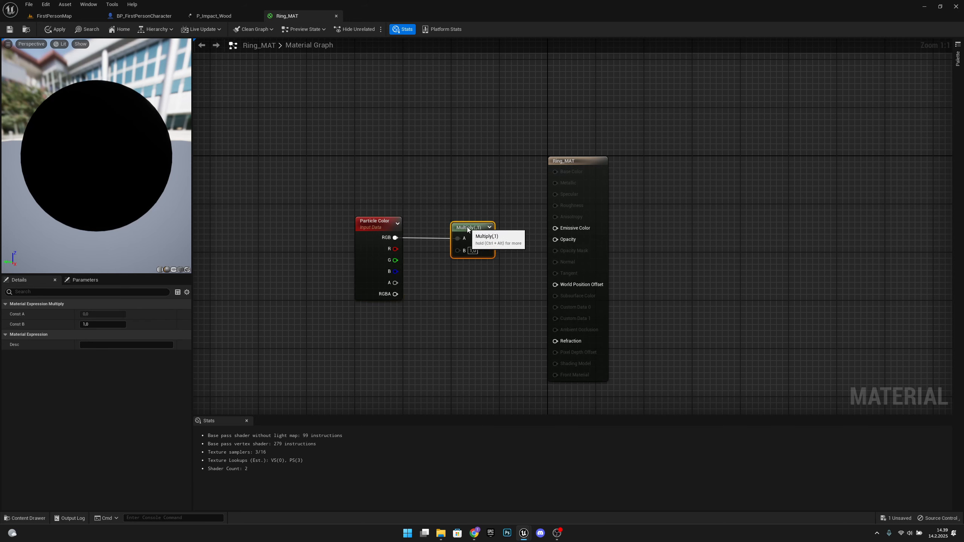
# - Set the Multiply node's B value to 0.25 and connect its output to Emissive Color
pyautogui.click(472, 251)
pyautogui.write('0.25')
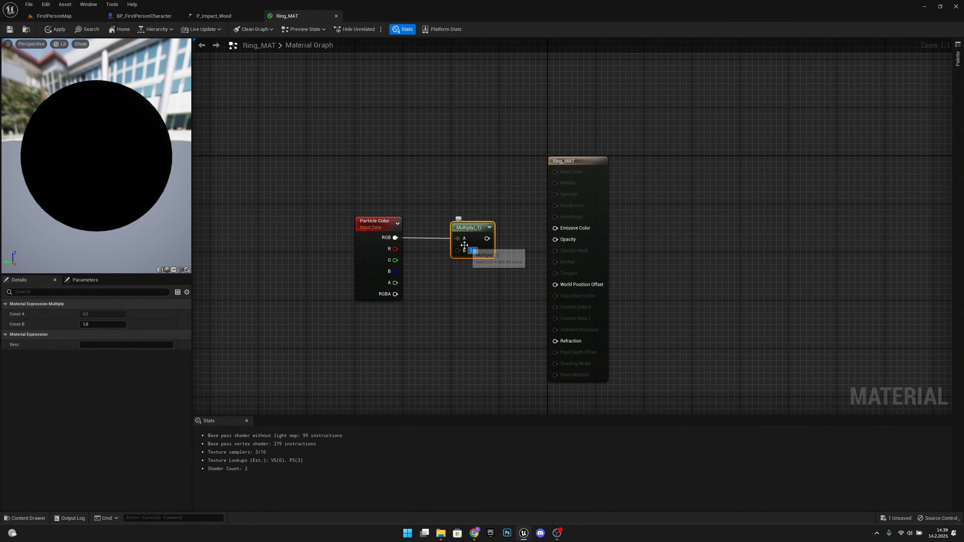
pyautogui.press('Return')
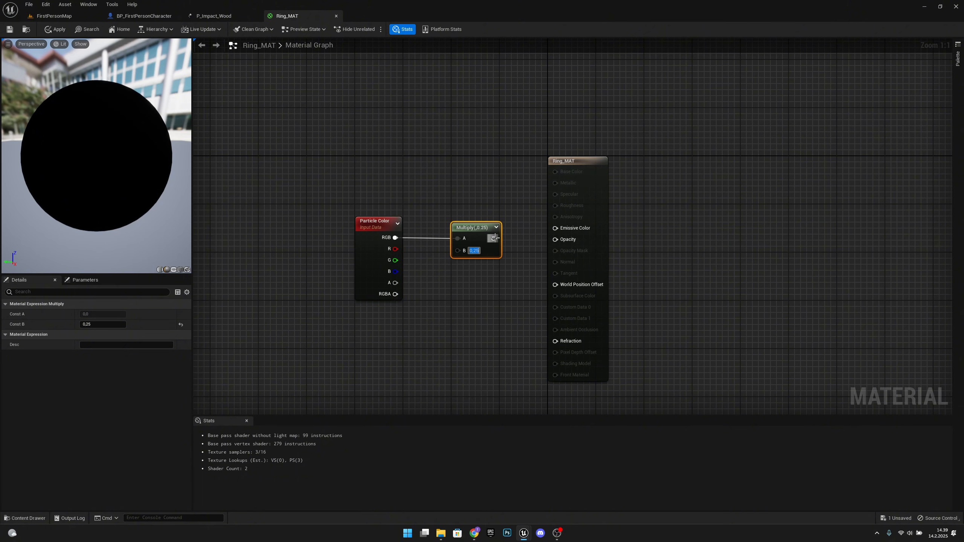
pyautogui.moveTo(493, 238); pyautogui.dragTo(580, 231)
# - Reposition the Particle Color and Multiply nodes together, and connect Particle Color's A output to Opacity
pyautogui.moveTo(496, 294); pyautogui.dragTo(318, 224)
pyautogui.moveTo(466, 234); pyautogui.dragTo(441, 222)
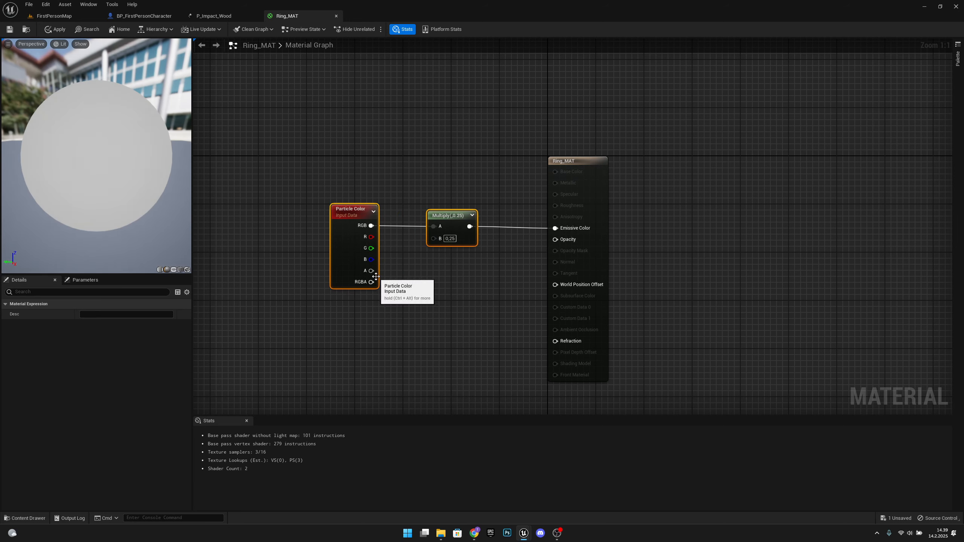
pyautogui.moveTo(372, 271); pyautogui.dragTo(570, 245)
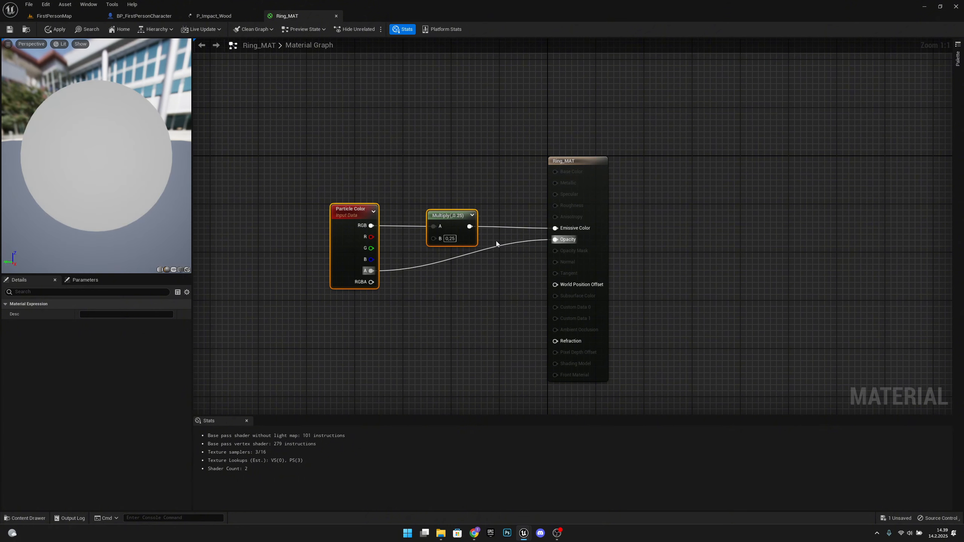
# - Apply the Ring_MAT material changes and save all assets
pyautogui.click(44, 25)
pyautogui.click(29, 7)
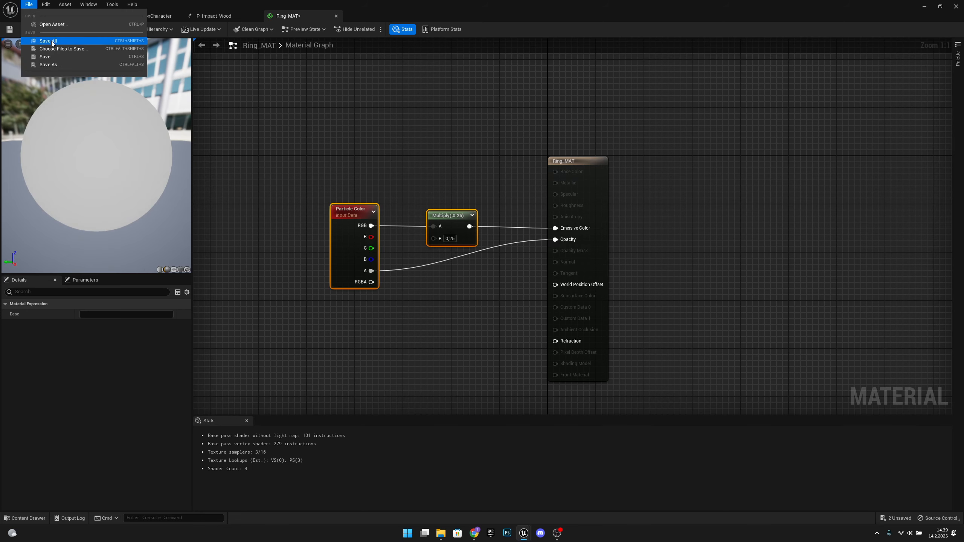
pyautogui.click(41, 42)
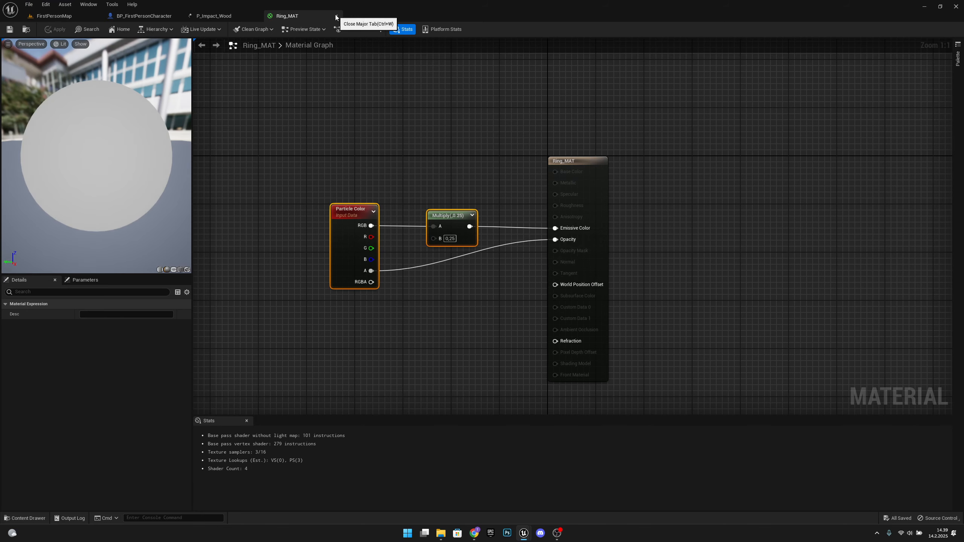
# - Close the Ring_MAT and P_Impact_Wood editors and return to FirstPersonMap
pyautogui.click(214, 15)
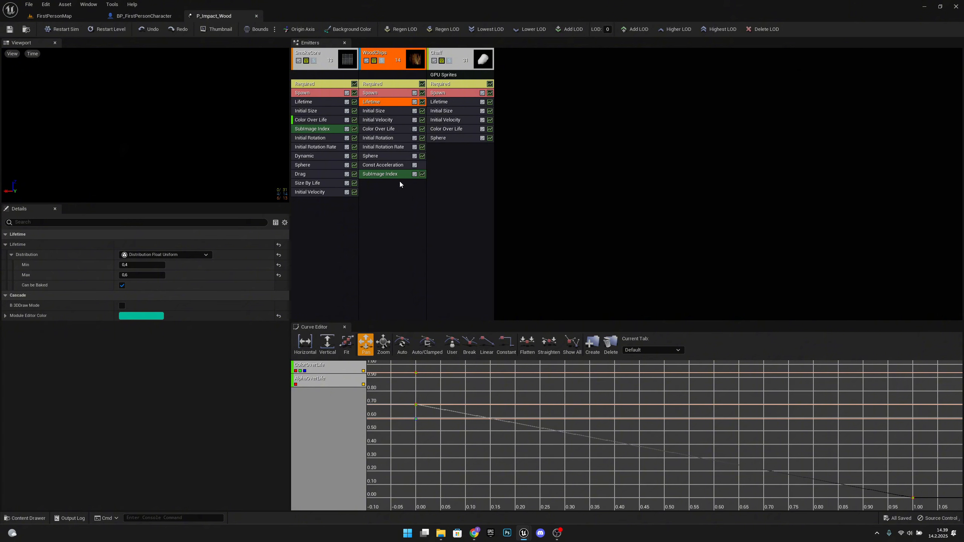
pyautogui.click(256, 16)
pyautogui.click(66, 17)
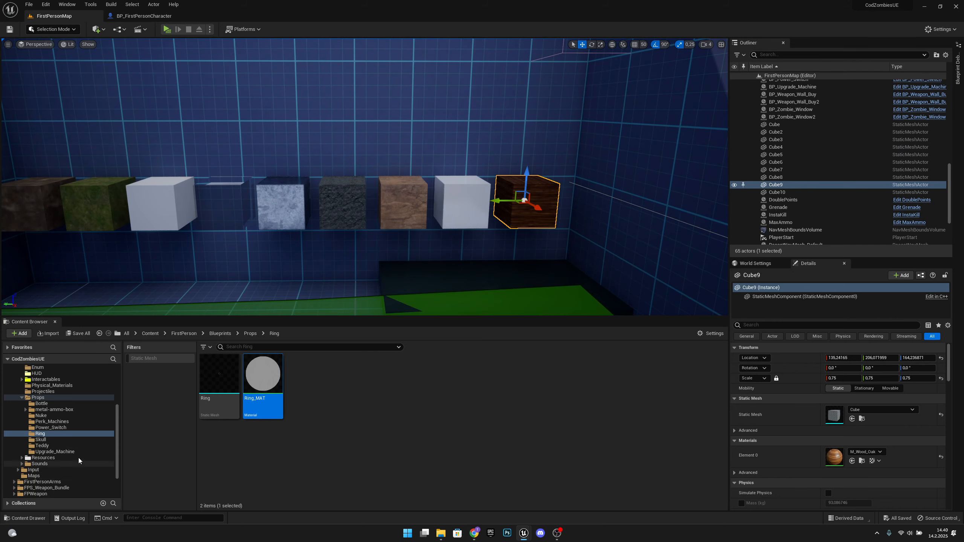
# - Open the Impact folder under Blueprints/Effects in the content browser
pyautogui.scroll(4, 79, 446)
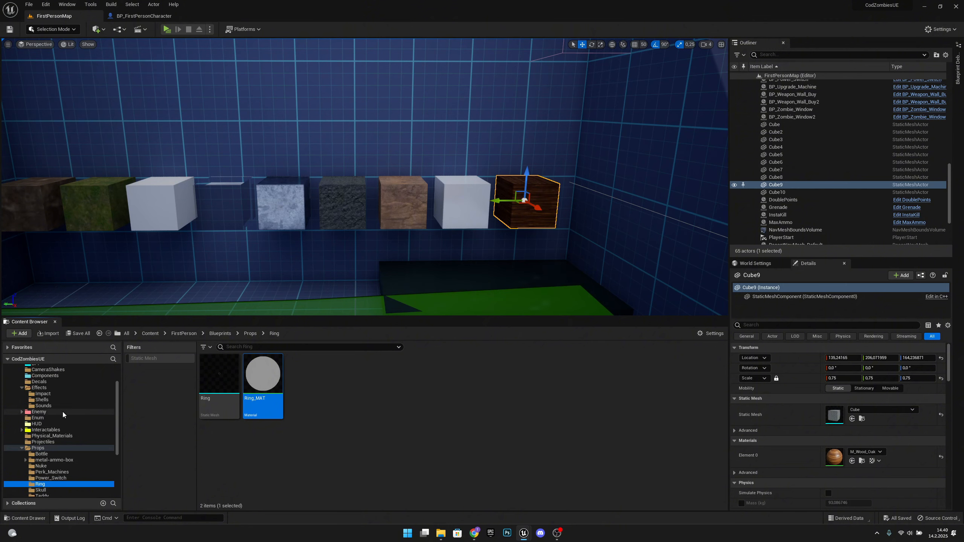
pyautogui.scroll(-1, 62, 405)
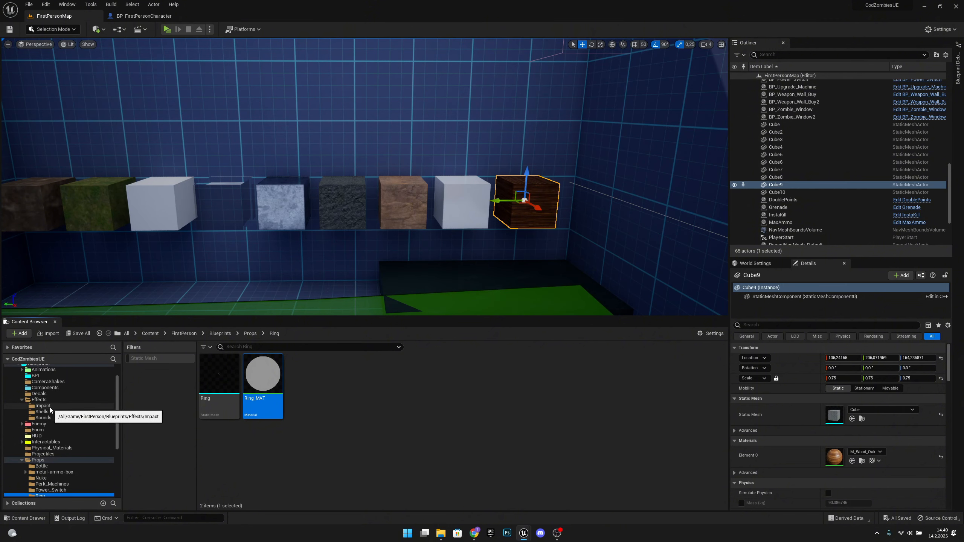
pyautogui.click(50, 404)
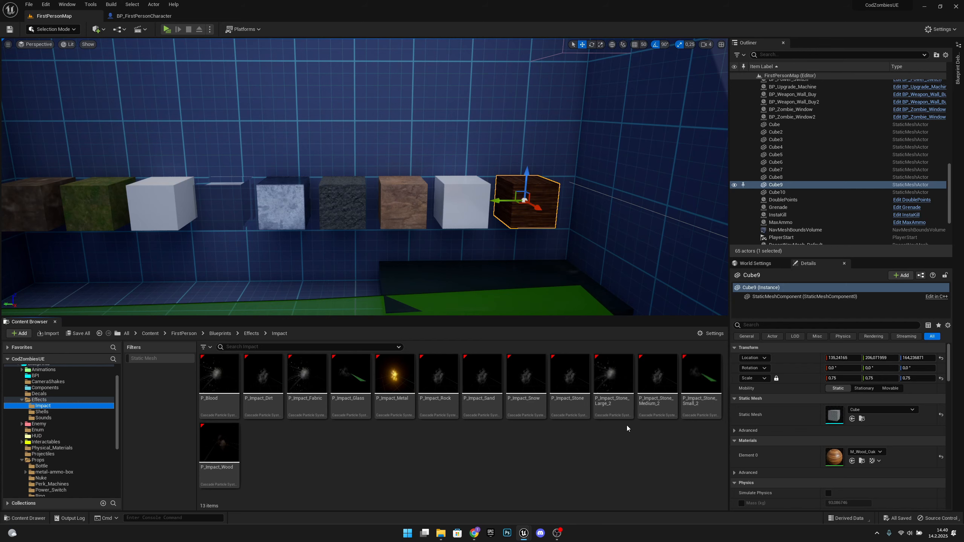
pyautogui.click(435, 461)
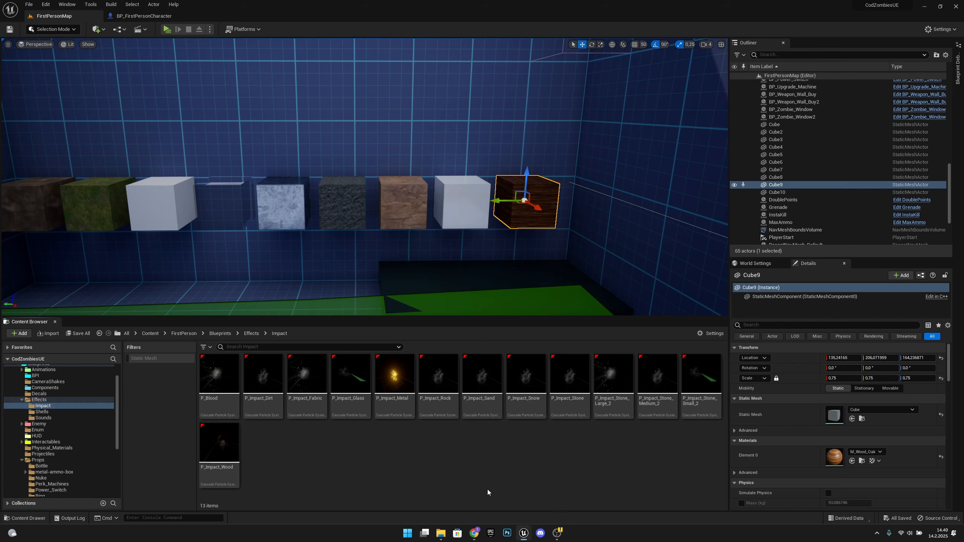
# - Rename the P_Impact_Stone_Small_2 particle system to P_Impact_Water
pyautogui.moveTo(703, 390)
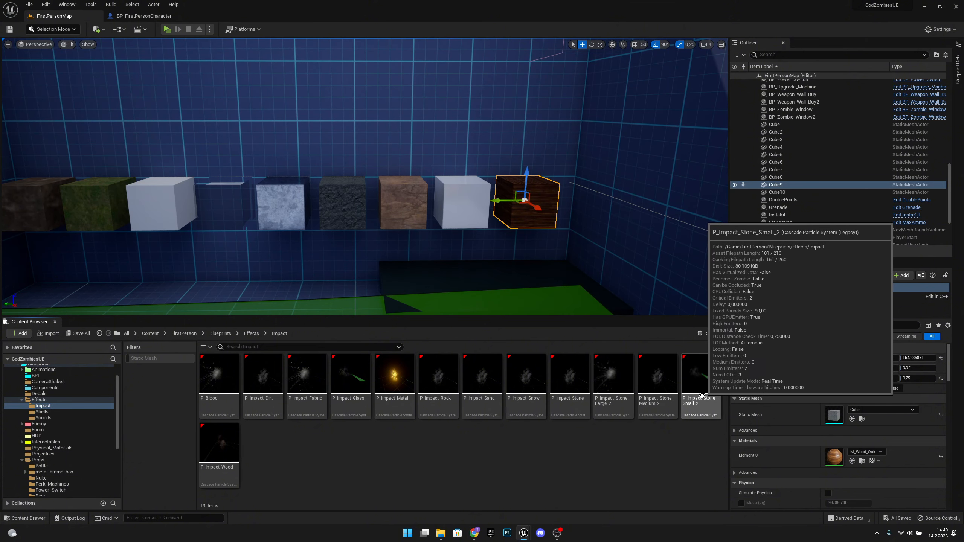
pyautogui.click(702, 397)
pyautogui.press('F2')
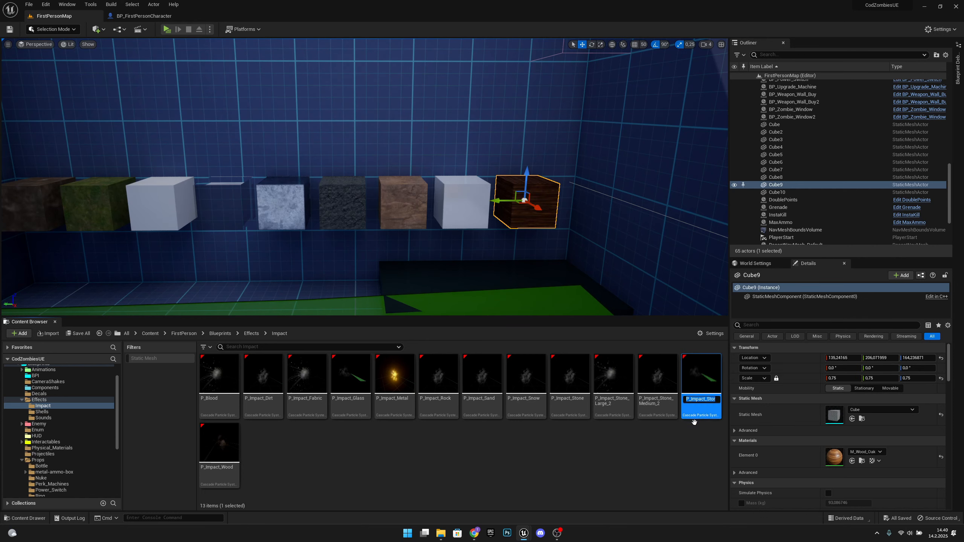
pyautogui.click(707, 400)
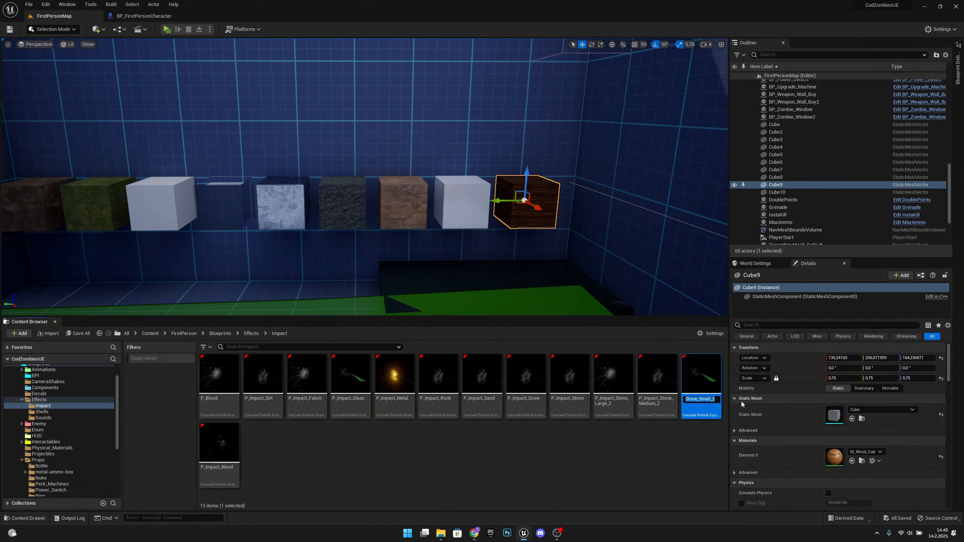
pyautogui.hotkey('ctrl', 'a')
pyautogui.write('P_Impact_Water')
pyautogui.press('Return')
# - Open the P_Impact_Water particle system and delete its SmokeCore emitter
pyautogui.doubleClick(699, 382)
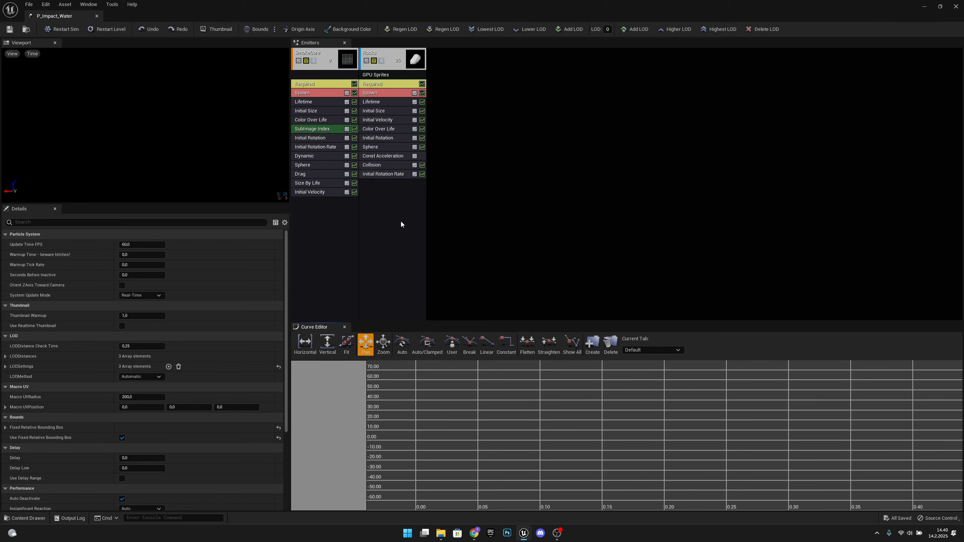
pyautogui.click(343, 58)
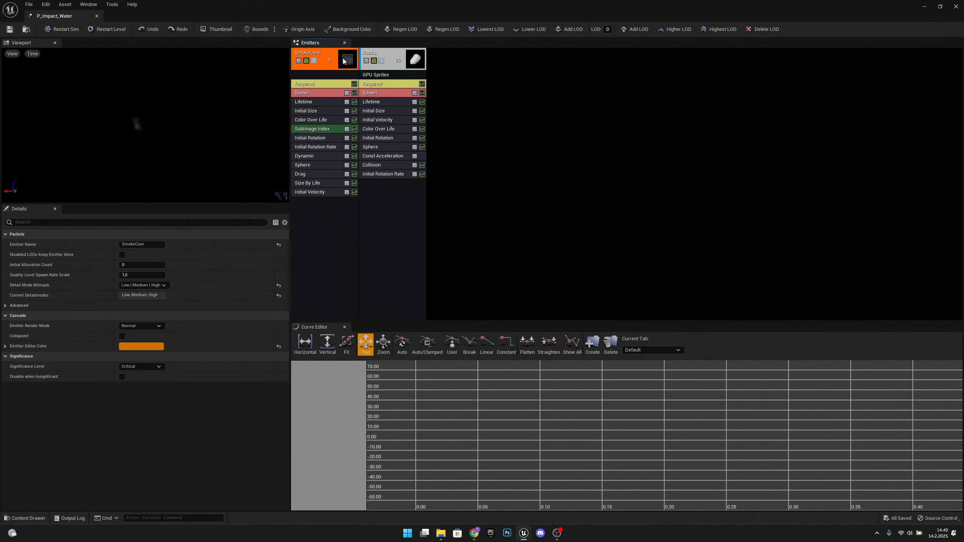
pyautogui.press('Delete')
pyautogui.click(490, 283)
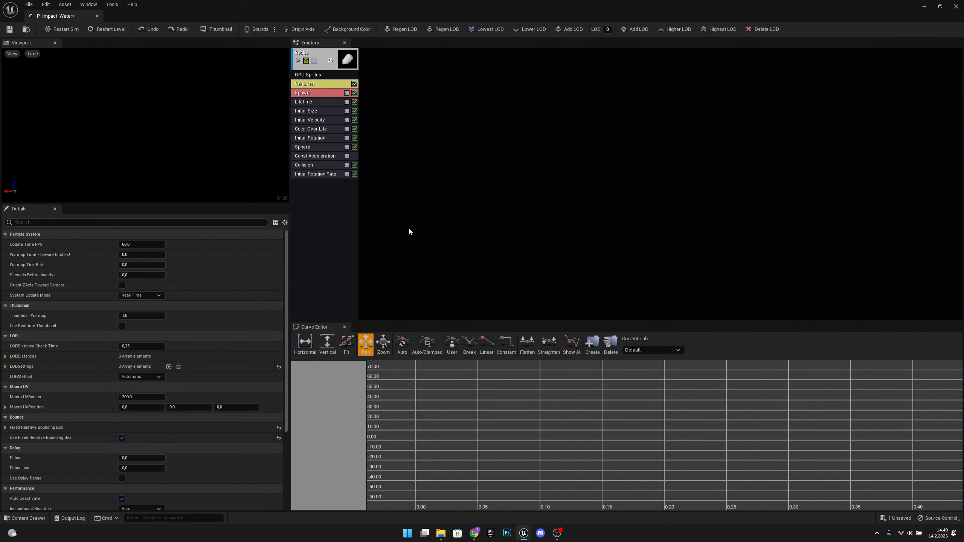
pyautogui.click(138, 134)
pyautogui.click(440, 261)
# - Add a new particle sprite emitter beside the rocks emitter and give it a Mesh Data type module
pyautogui.rightClick(401, 108)
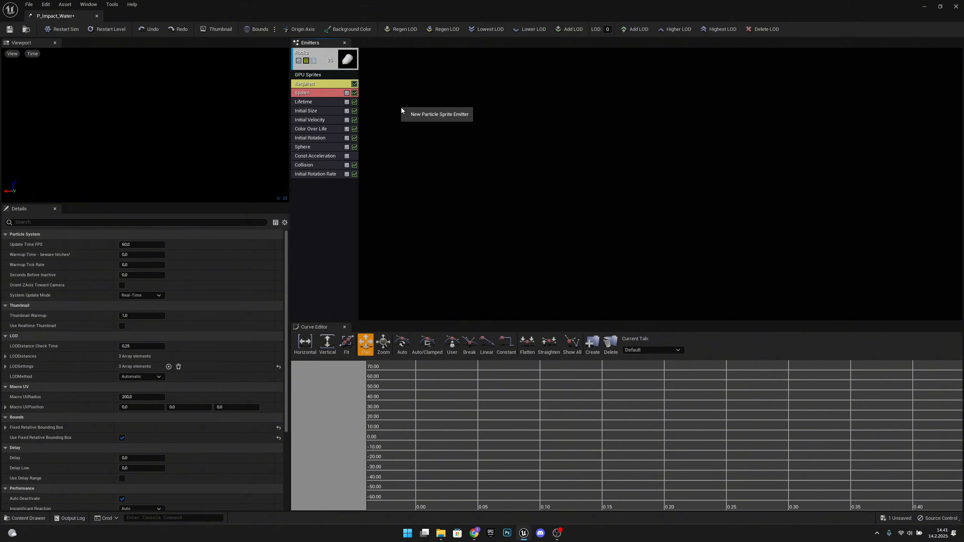
pyautogui.click(421, 115)
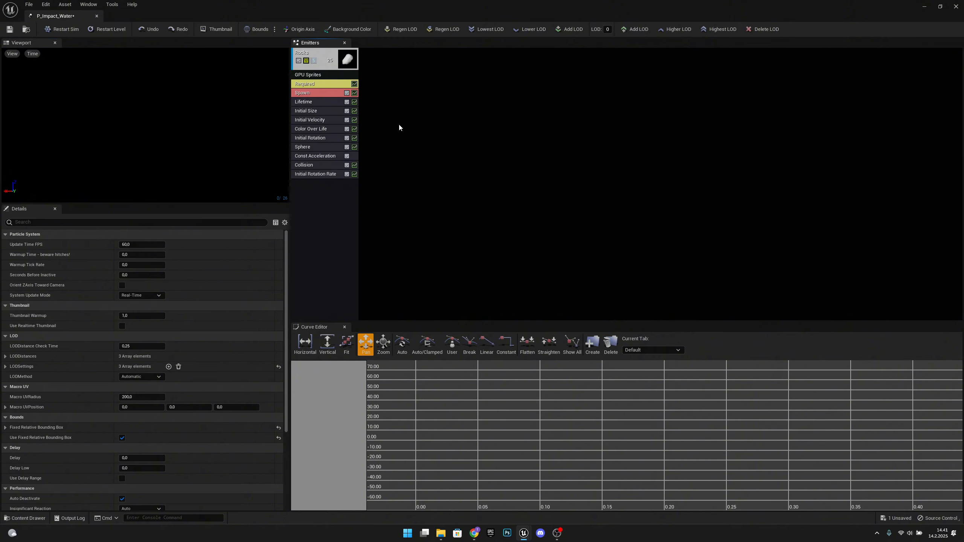
pyautogui.click(395, 64)
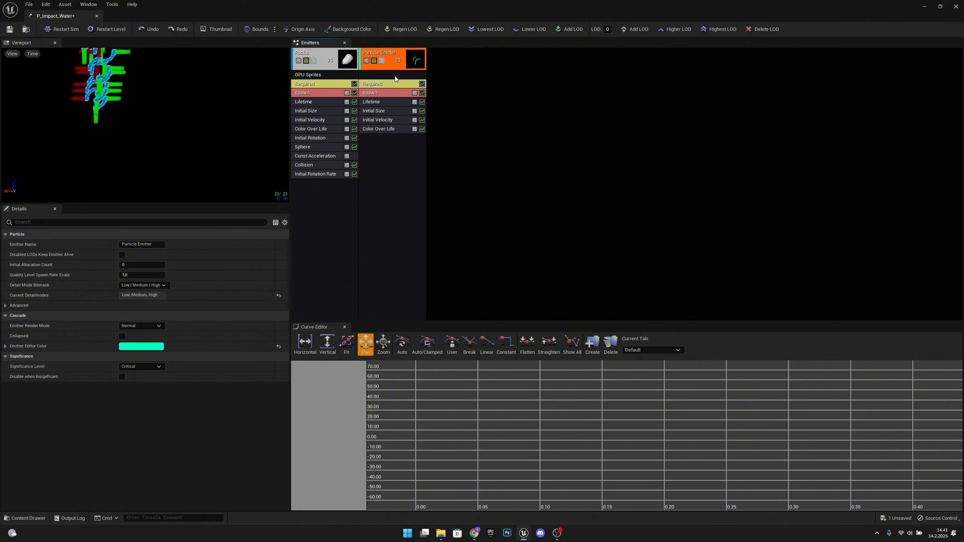
pyautogui.rightClick(390, 152)
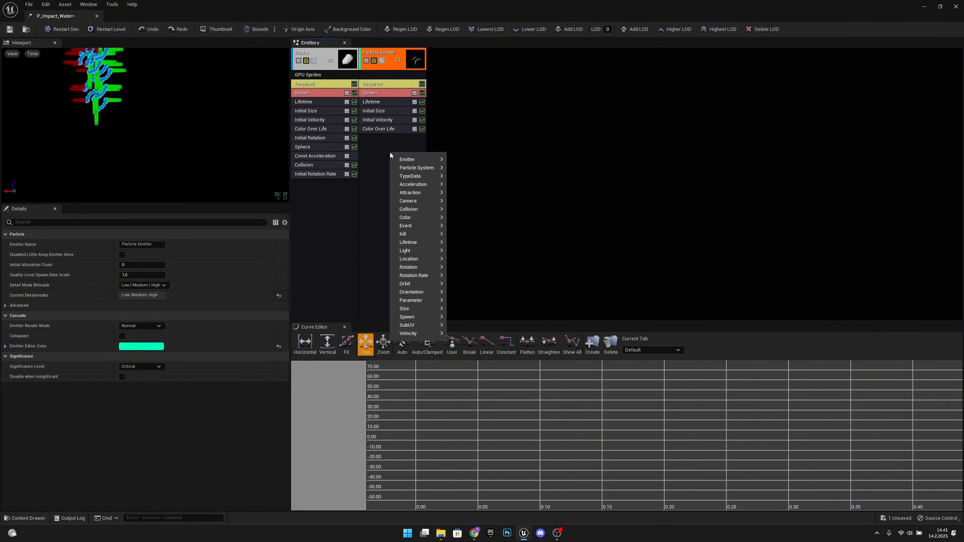
pyautogui.moveTo(422, 160)
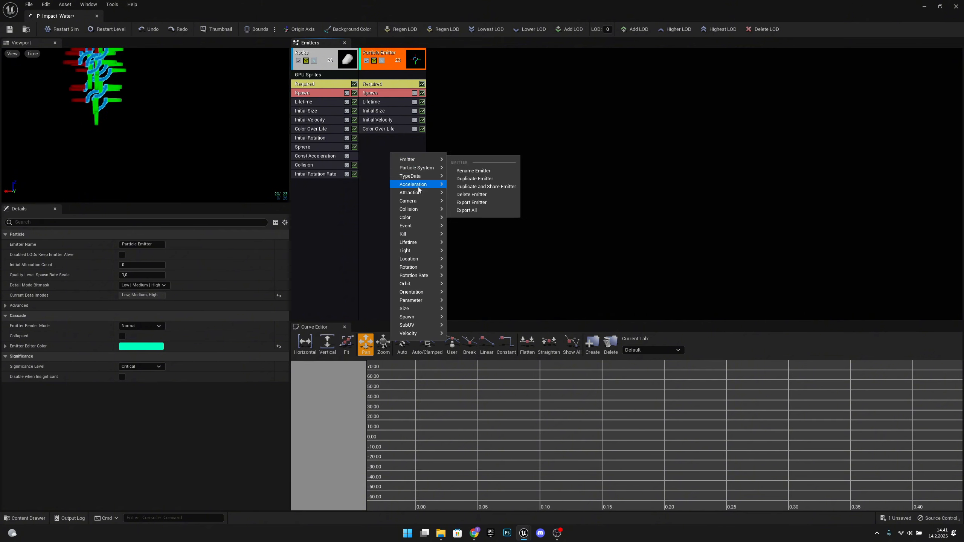
pyautogui.moveTo(424, 235)
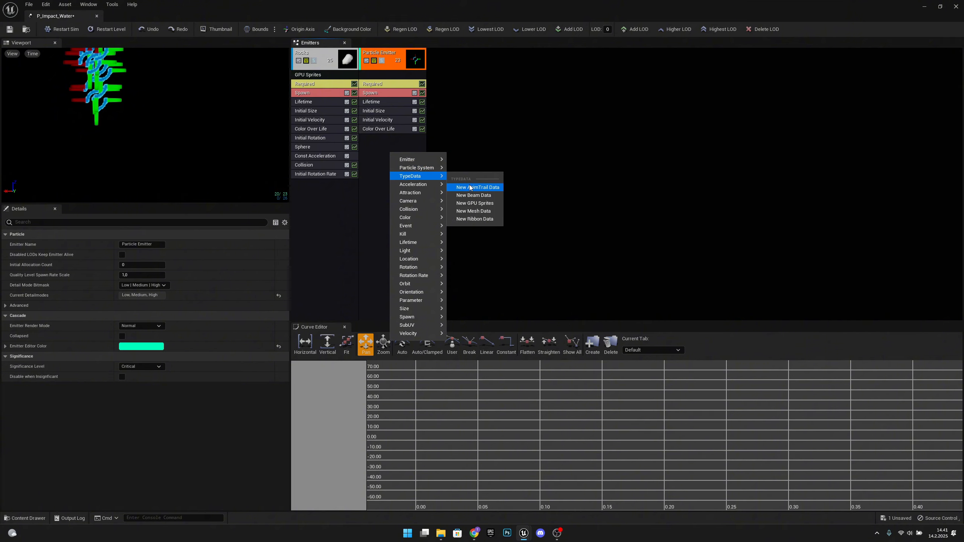
pyautogui.click(486, 211)
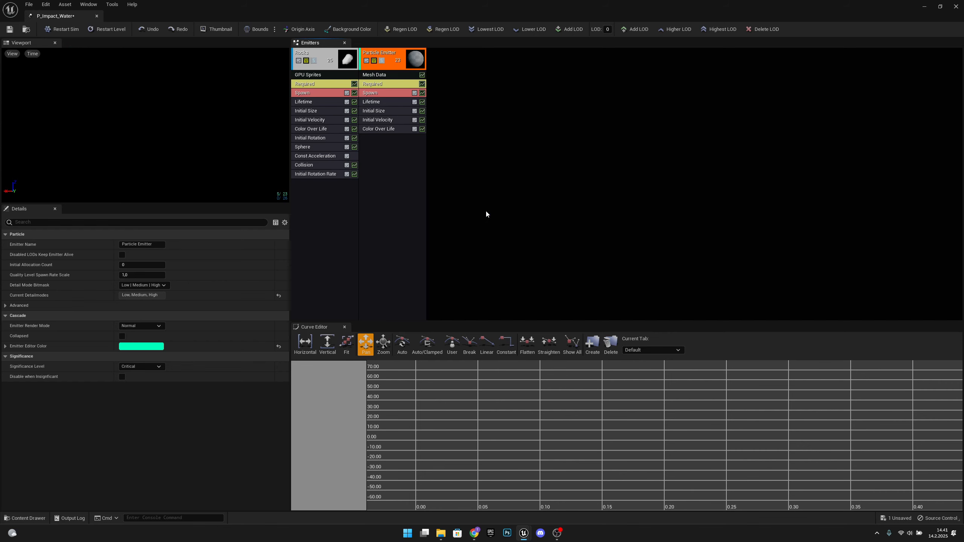
# - Assign the Ring static mesh to the new emitter's Mesh Data module
pyautogui.click(397, 77)
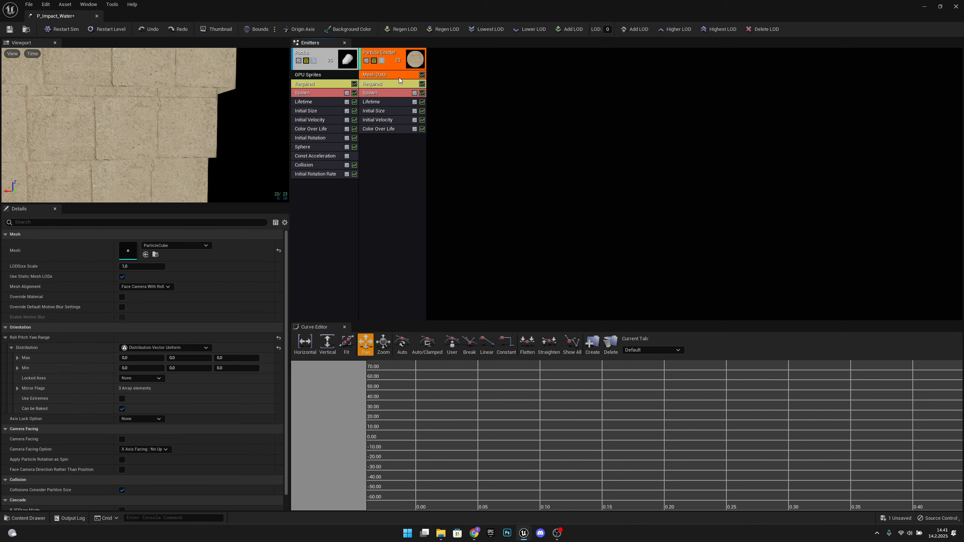
pyautogui.click(182, 244)
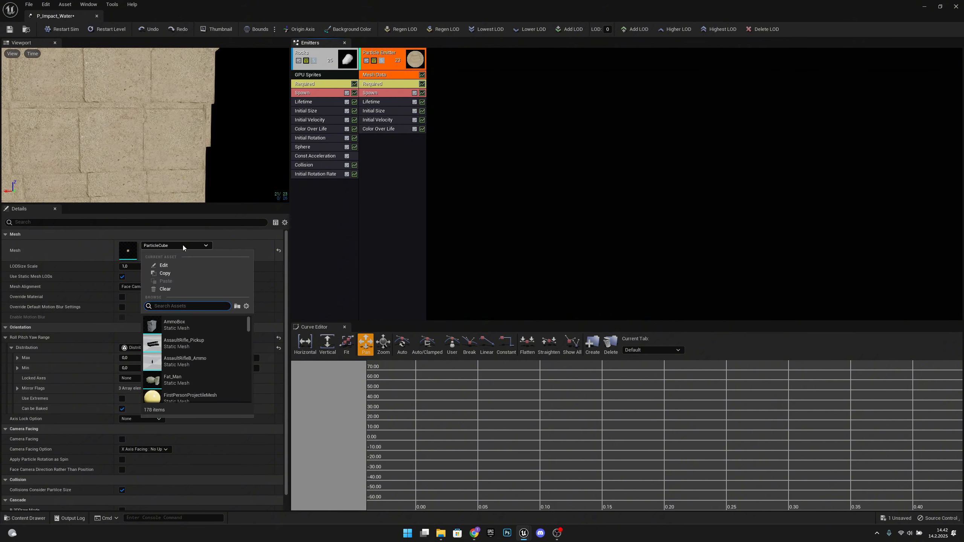
pyautogui.write('ring')
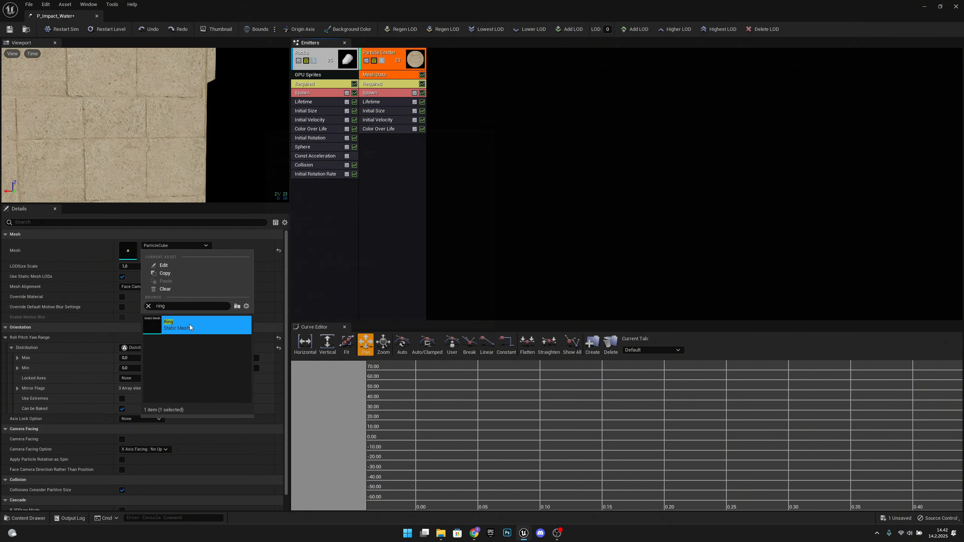
pyautogui.click(189, 324)
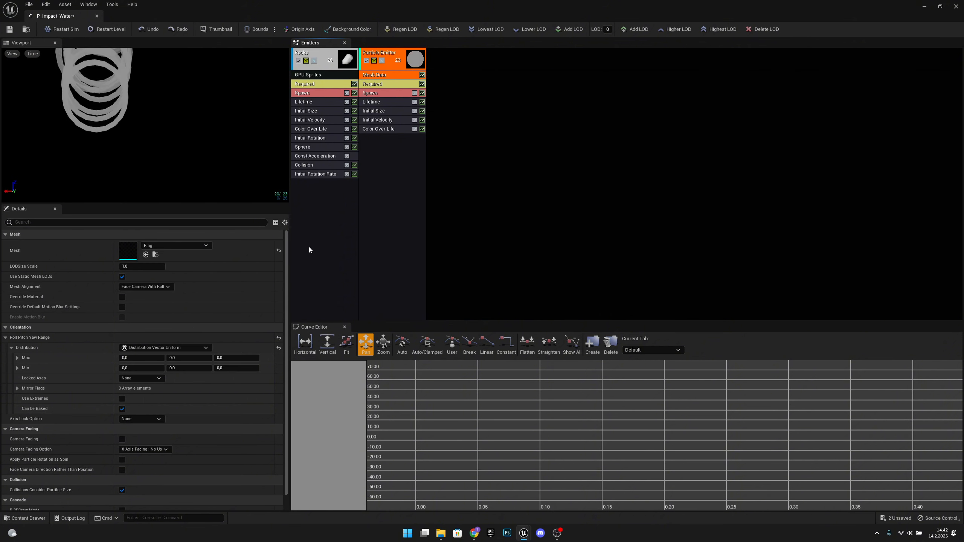
pyautogui.click(385, 198)
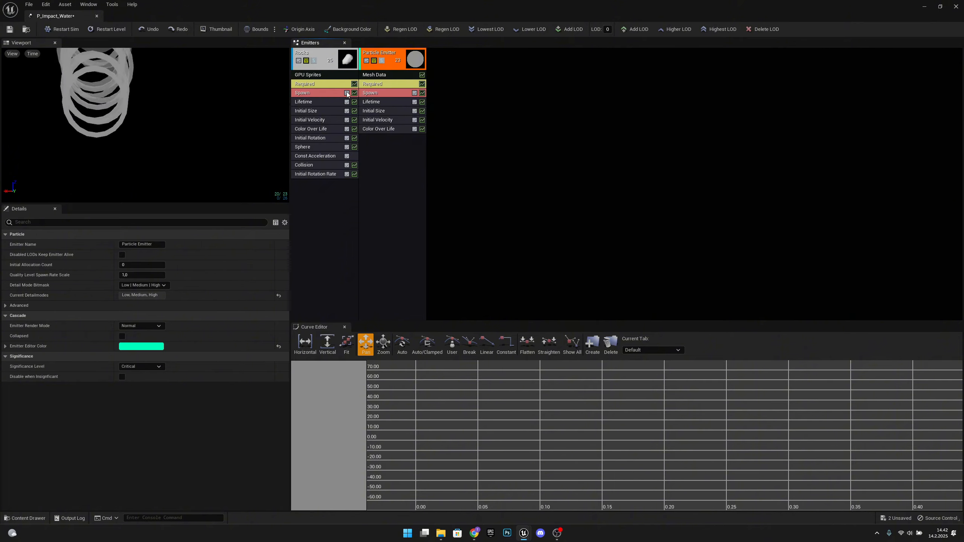
# - Set the constant spawn rate of the ring mesh emitter to 0
pyautogui.click(386, 95)
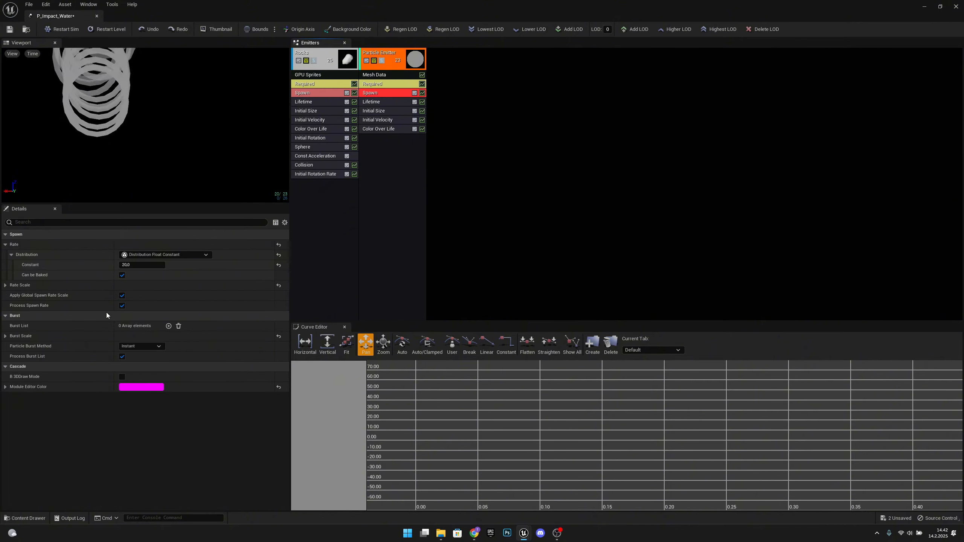
pyautogui.click(148, 264)
pyautogui.write('0')
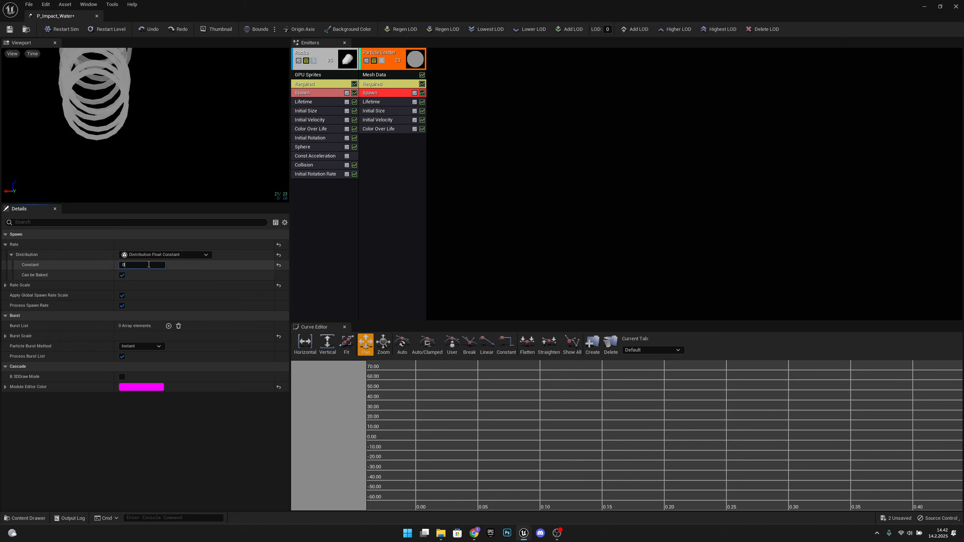
# - Add a burst entry to the ring mesh emitter's Spawn module with Count 1 and Count Low 1
pyautogui.press('Return')
pyautogui.click(8, 286)
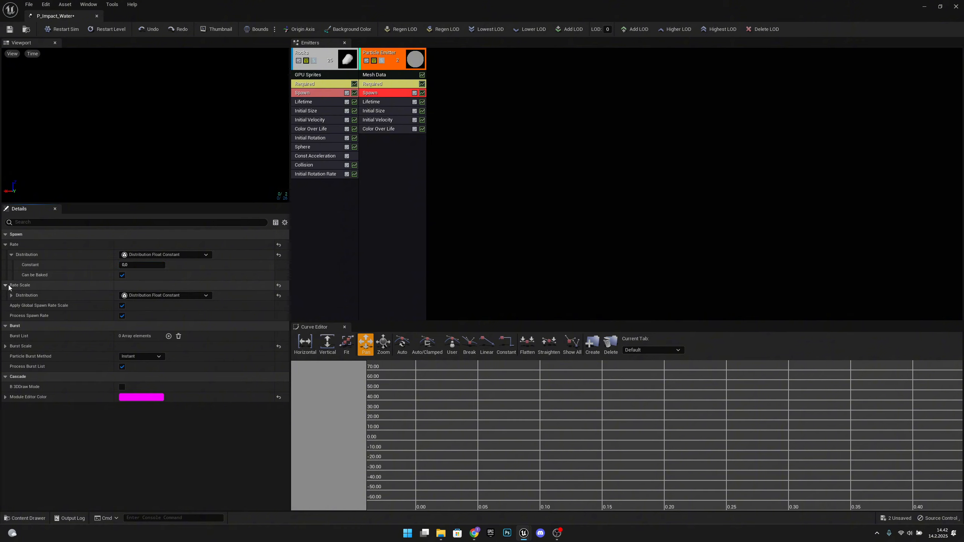
pyautogui.click(11, 295)
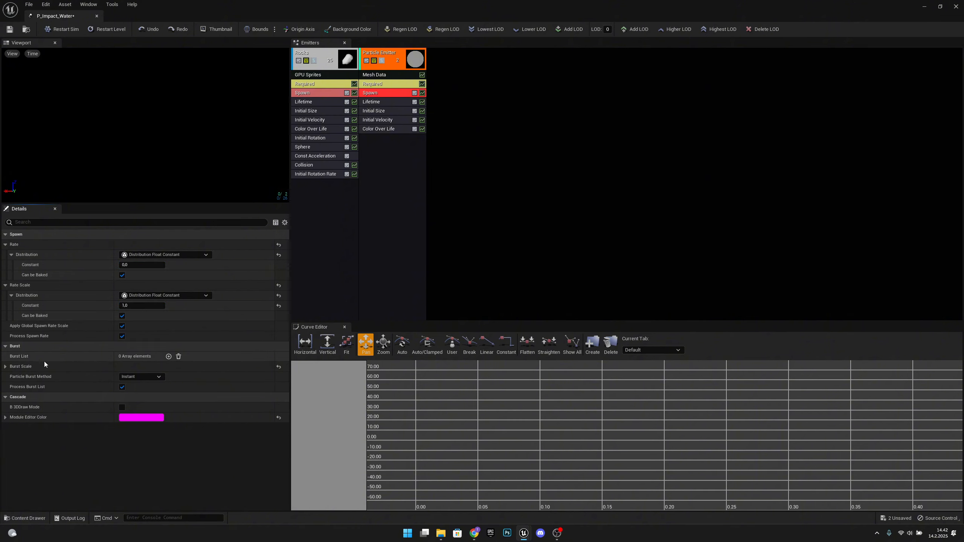
pyautogui.click(169, 357)
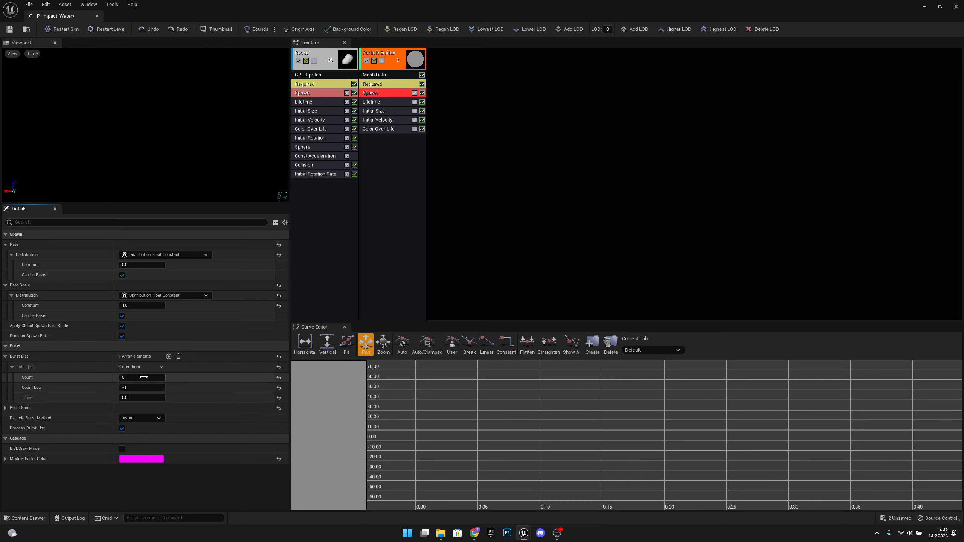
pyautogui.write('1')
pyautogui.click(141, 387)
pyautogui.write('1')
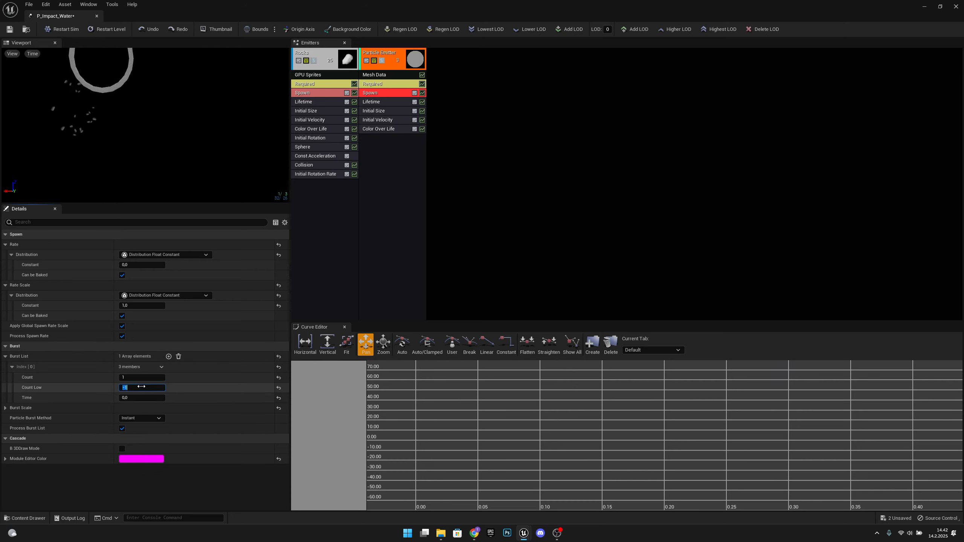
pyautogui.press('Return')
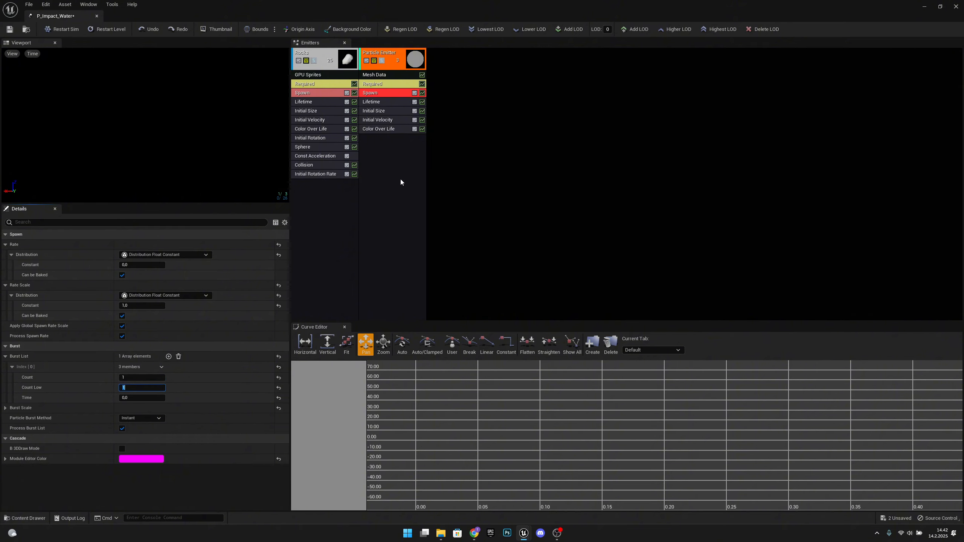
# - Delete the ring mesh emitter's Initial Velocity module and open the maximum X start size of its Initial Size module for editing
pyautogui.click(391, 120)
pyautogui.press('Delete')
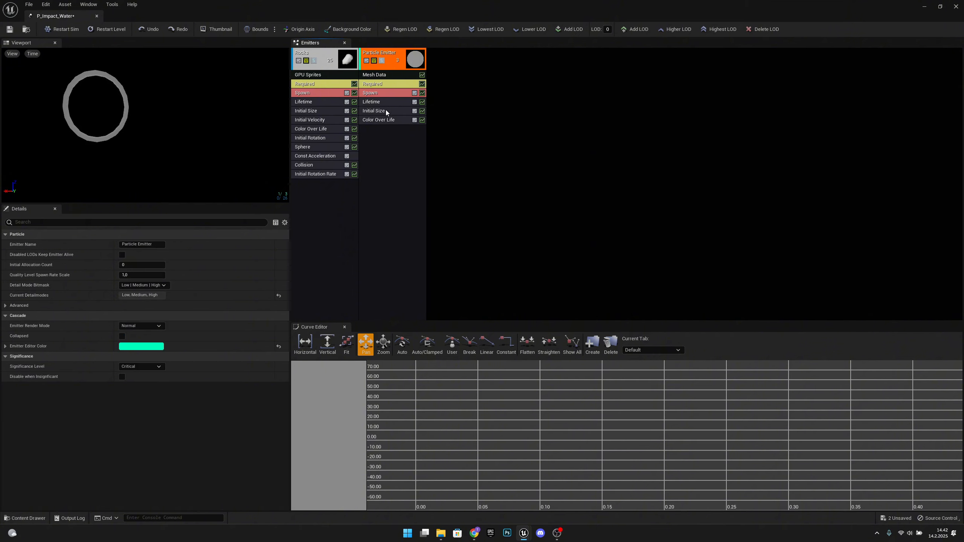
pyautogui.click(385, 112)
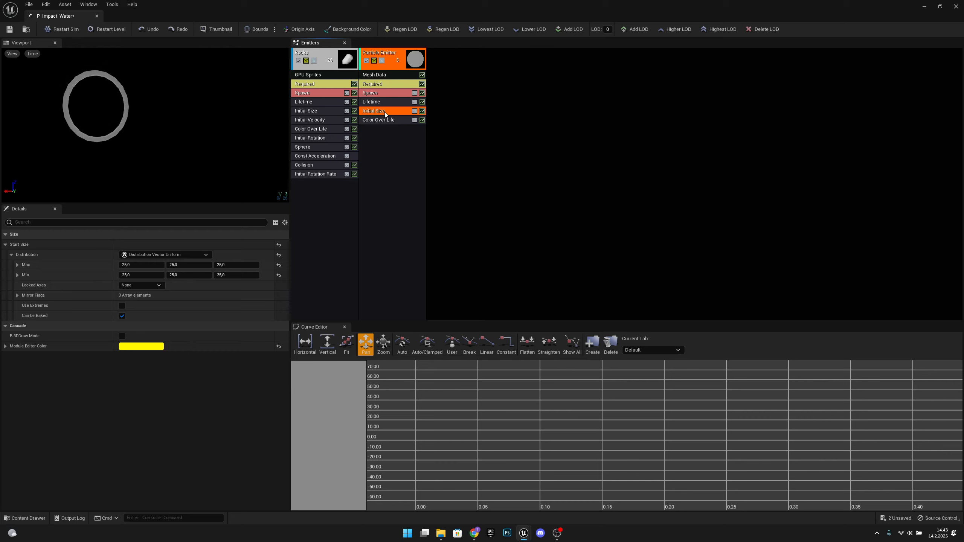
pyautogui.click(142, 264)
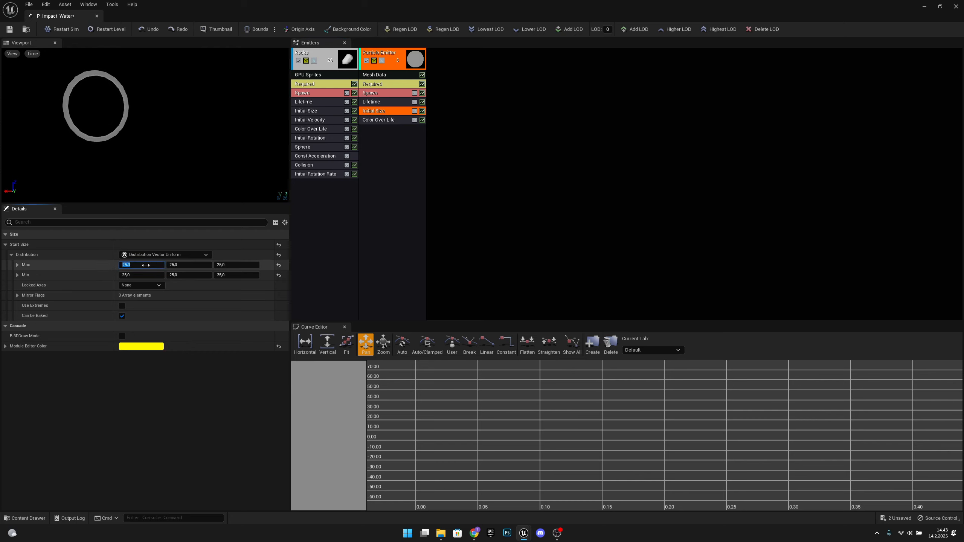
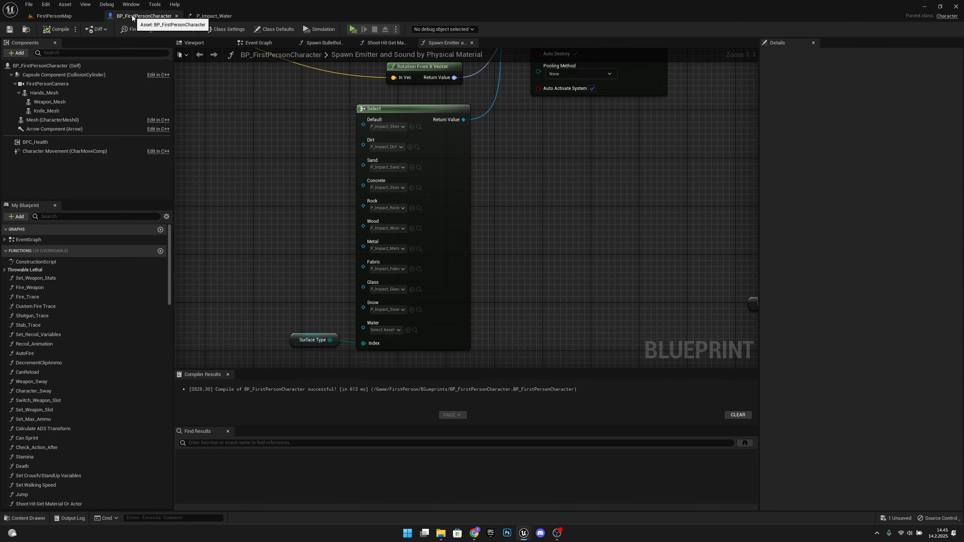
# - Assign P_Impact_Water to the Water option of the impact effect Select node, then compile the blueprint and save all assets
pyautogui.click(391, 329)
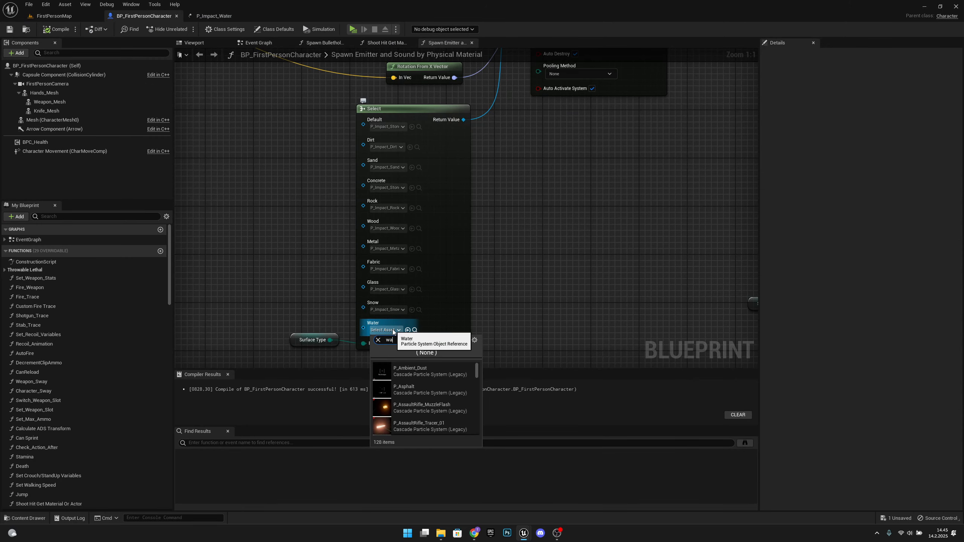
pyautogui.write('water')
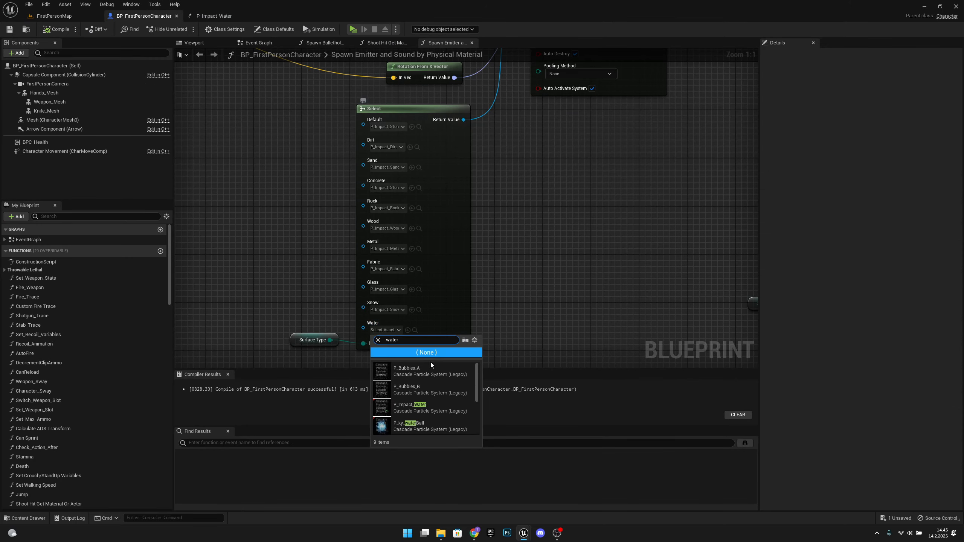
pyautogui.click(450, 408)
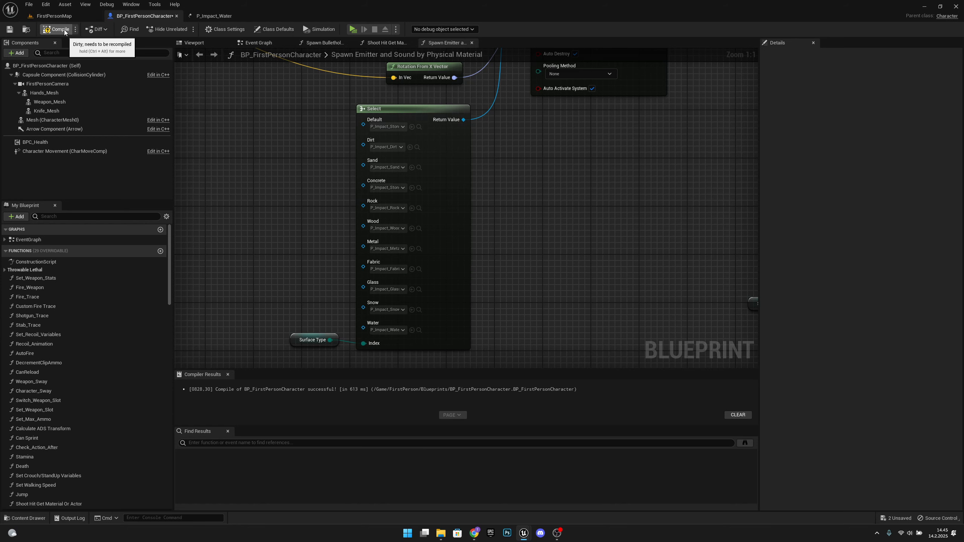
pyautogui.click(8, 31)
pyautogui.click(29, 4)
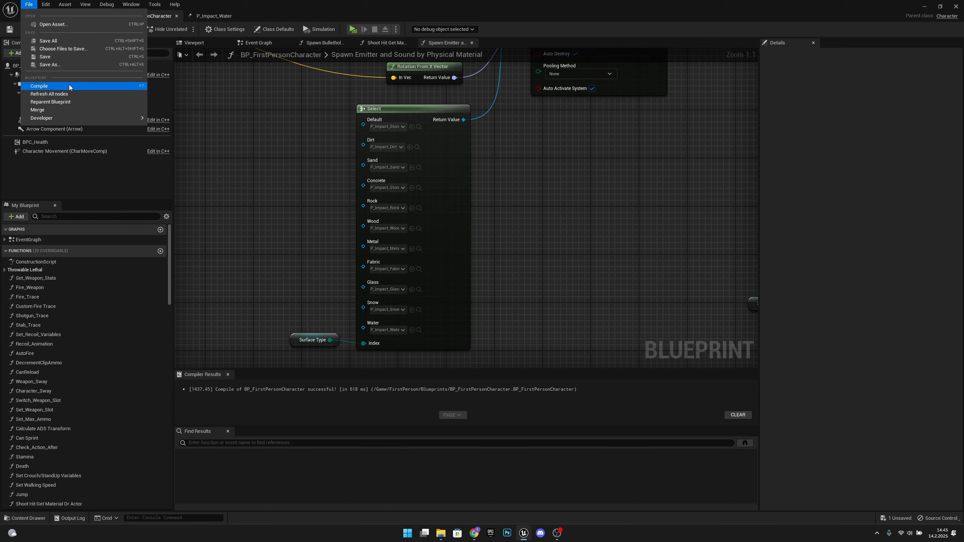
pyautogui.click(50, 46)
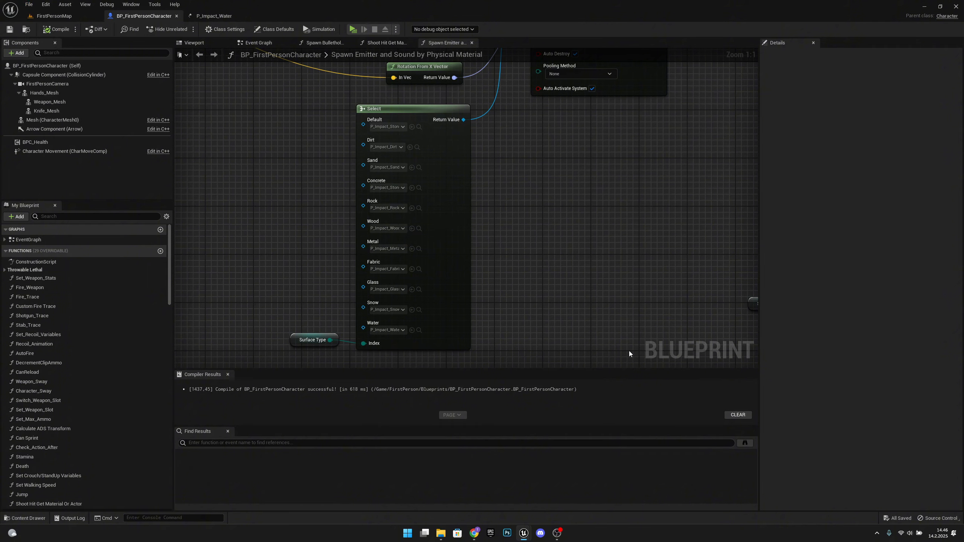
# - Play-test FirstPersonMap by shooting the dark water block several times to check the water impact effect, then stop playing
pyautogui.click(54, 15)
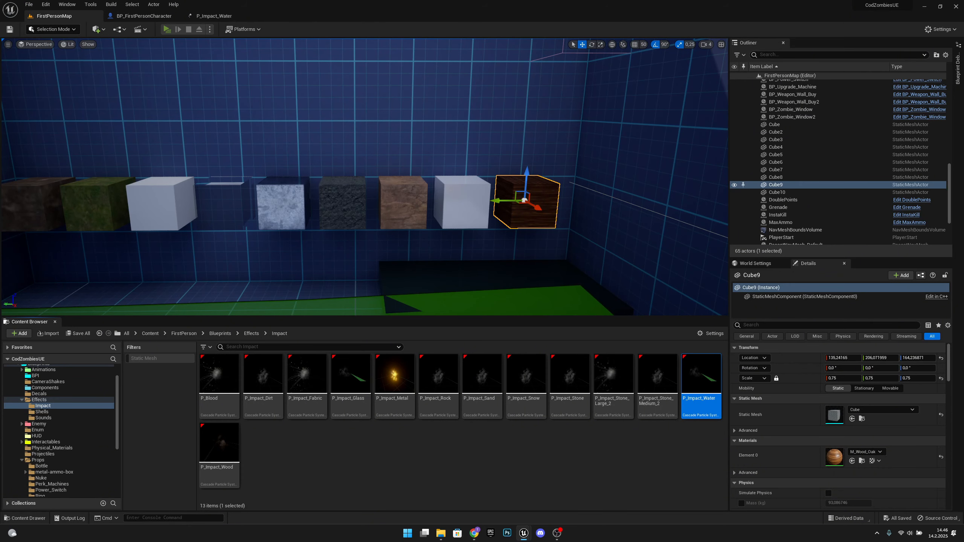
pyautogui.hotkey('alt', 'p')
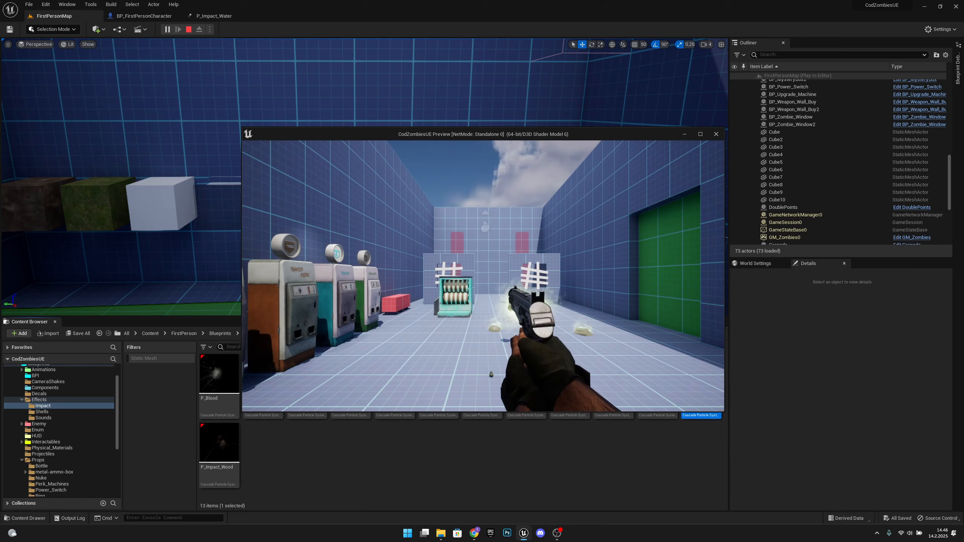
pyautogui.press('d')
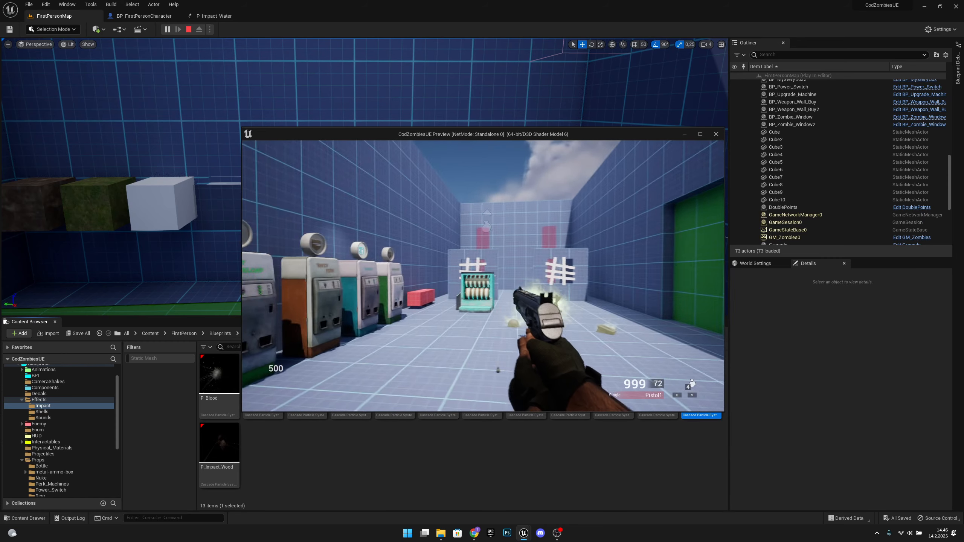
pyautogui.press('w')
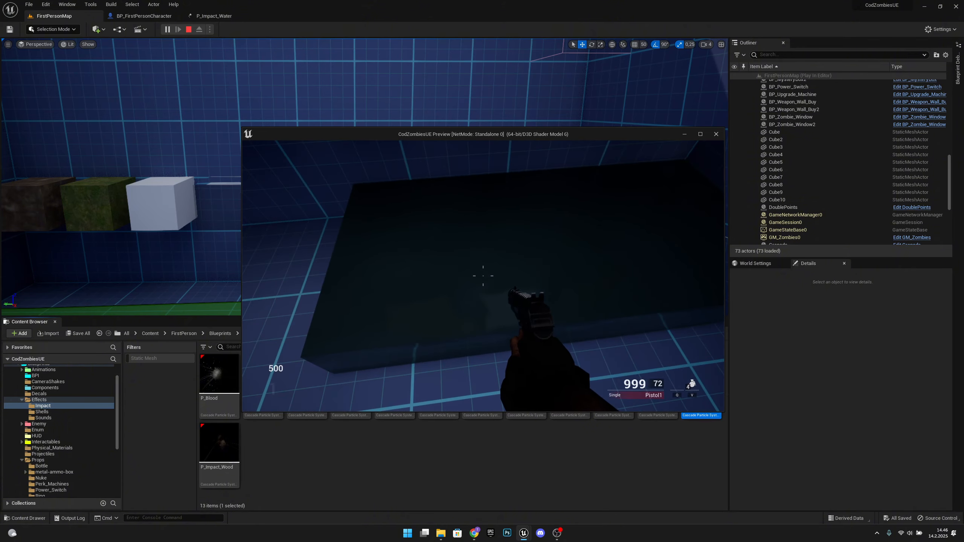
pyautogui.click(483, 276)
pyautogui.click(483, 276)
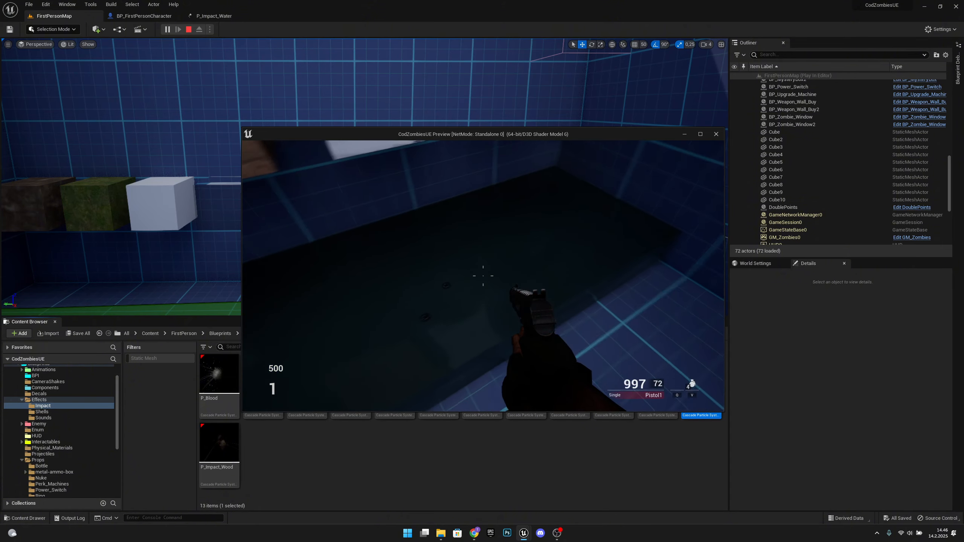
pyautogui.click(483, 276)
pyautogui.click(483, 276)
pyautogui.click(482, 276)
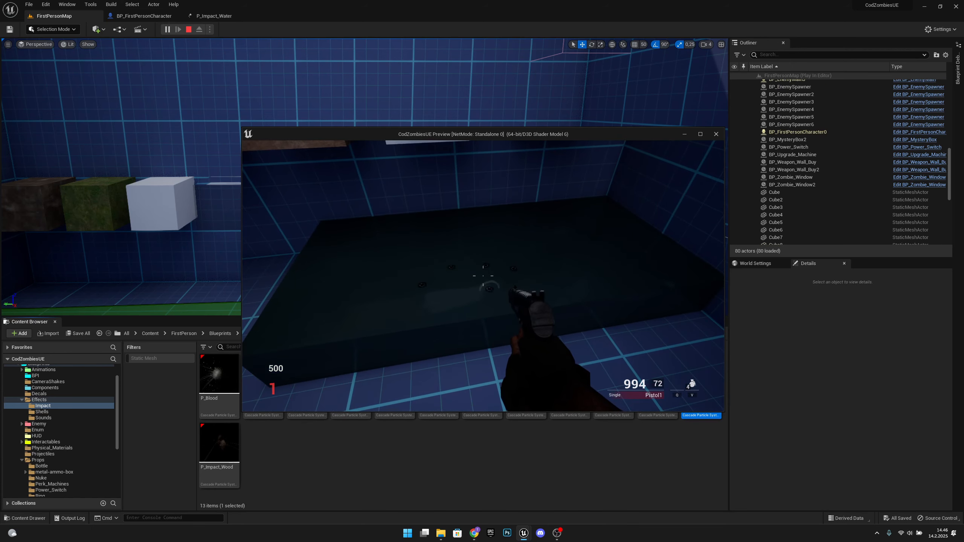
pyautogui.press('Escape')
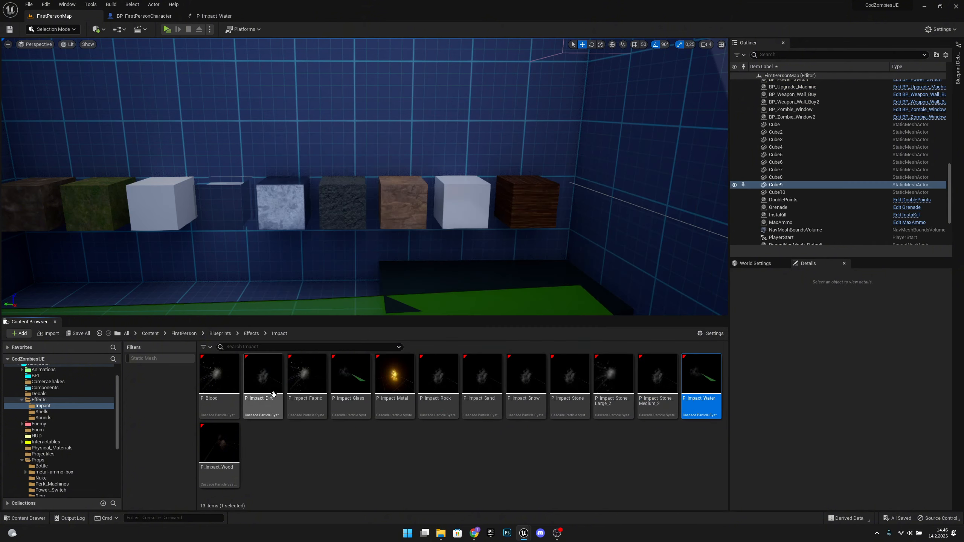
# - Rename the mesh emitter in P_Impact_Water to Ring
pyautogui.click(217, 17)
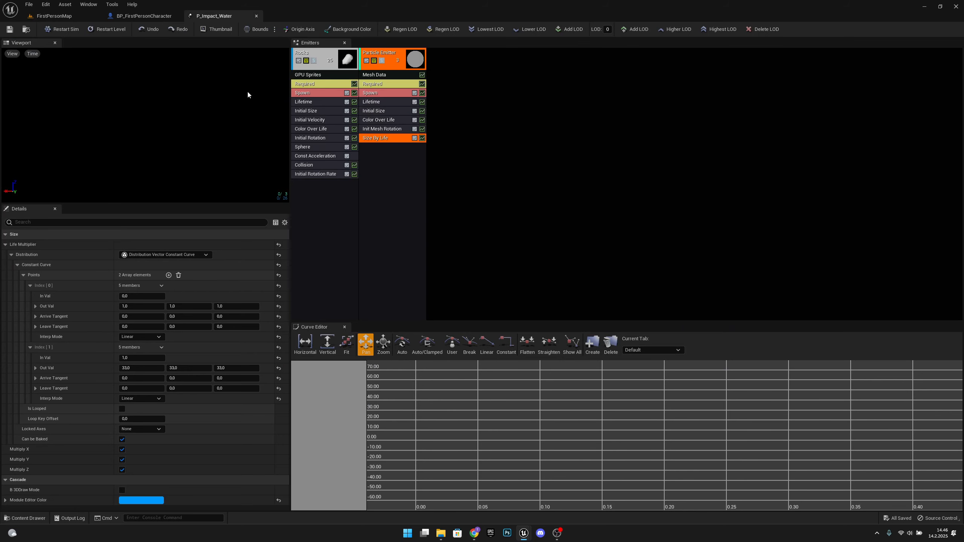
pyautogui.click(404, 244)
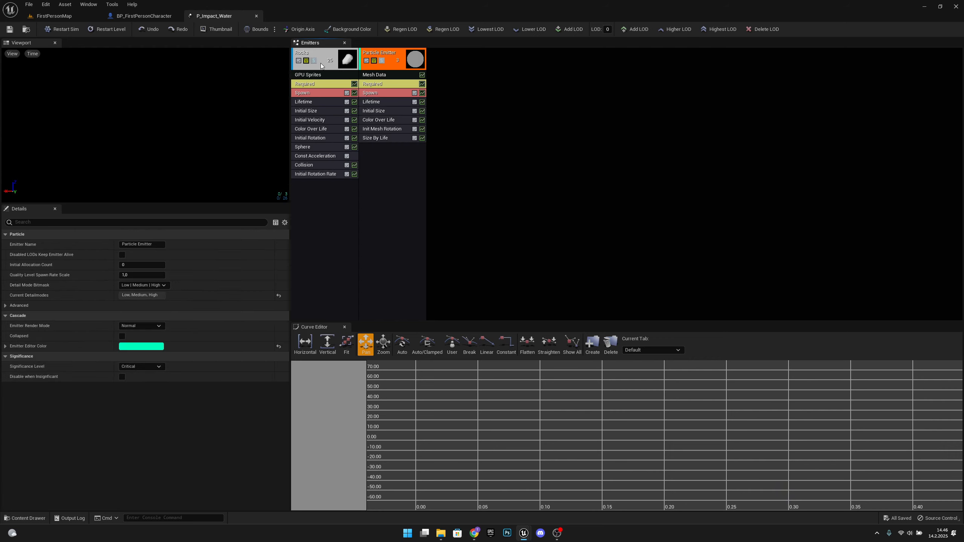
pyautogui.rightClick(388, 60)
pyautogui.moveTo(416, 64)
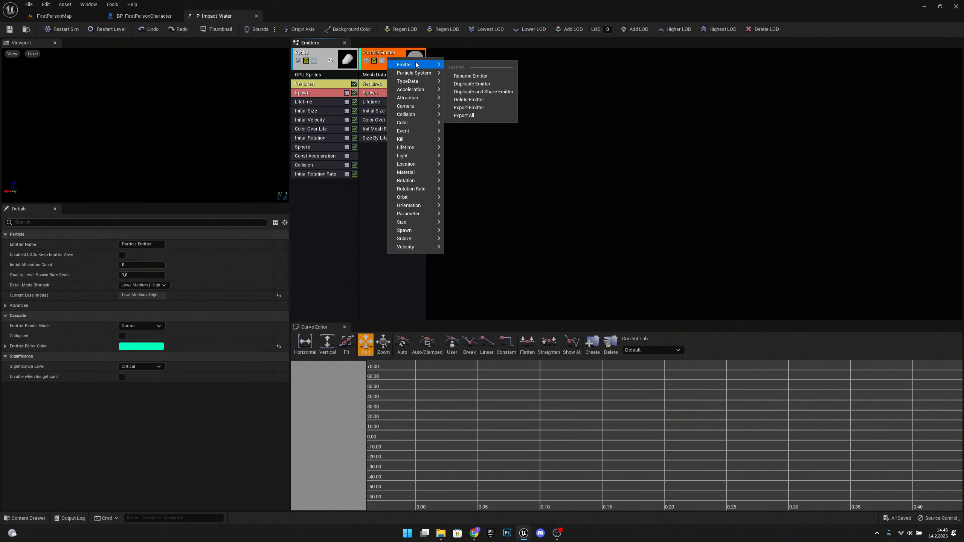
pyautogui.click(482, 77)
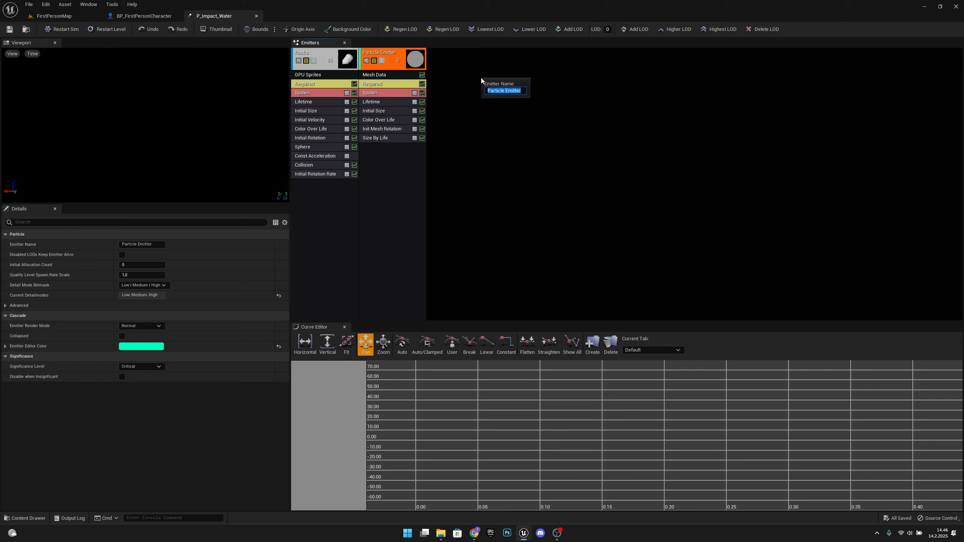
pyautogui.write('Ring')
pyautogui.press('Return')
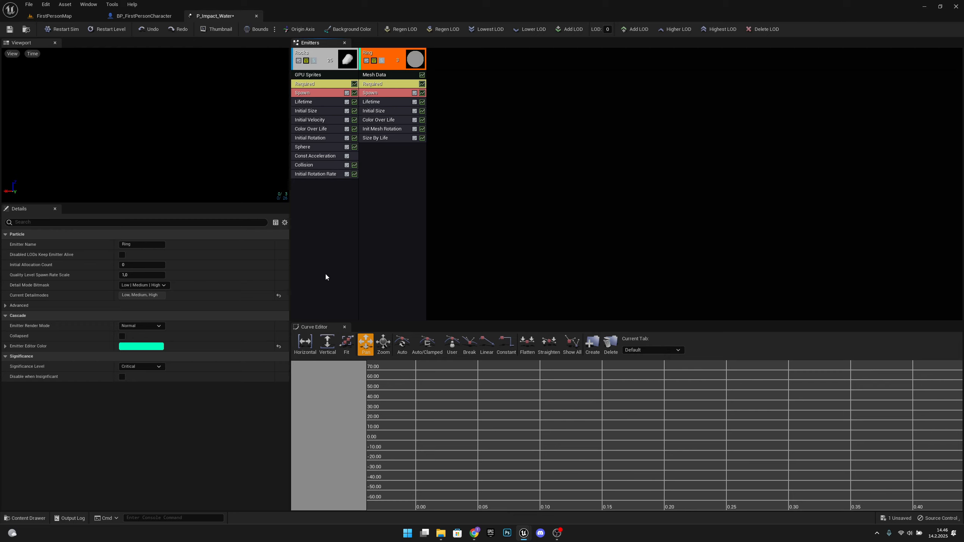
# - Set Emitter Loops to 1 in the Ring emitter's Required module and save P_Impact_Water
pyautogui.click(389, 92)
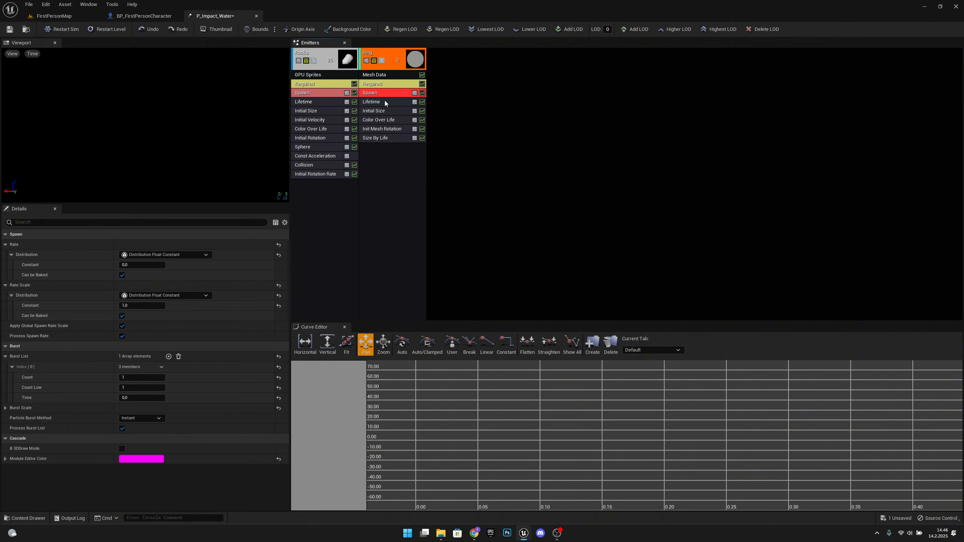
pyautogui.click(391, 85)
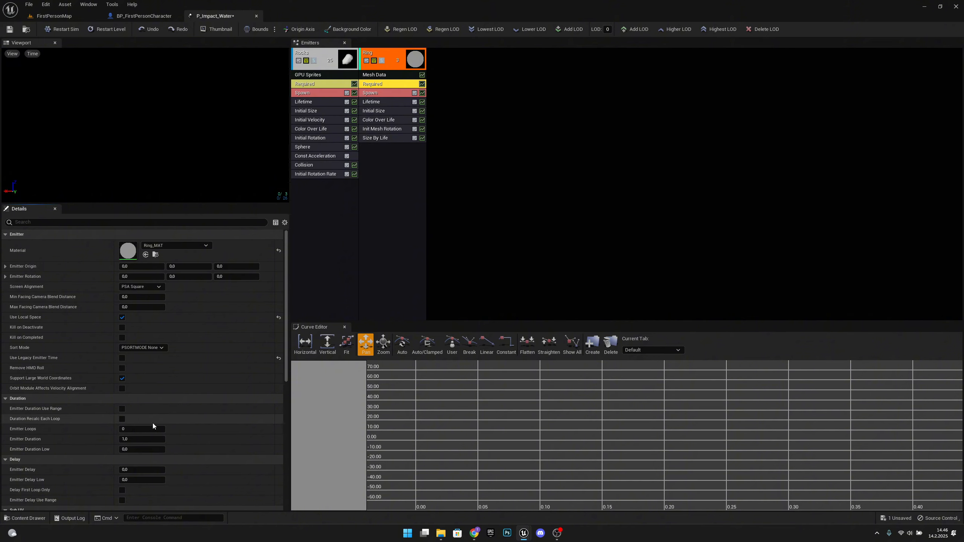
pyautogui.write('1')
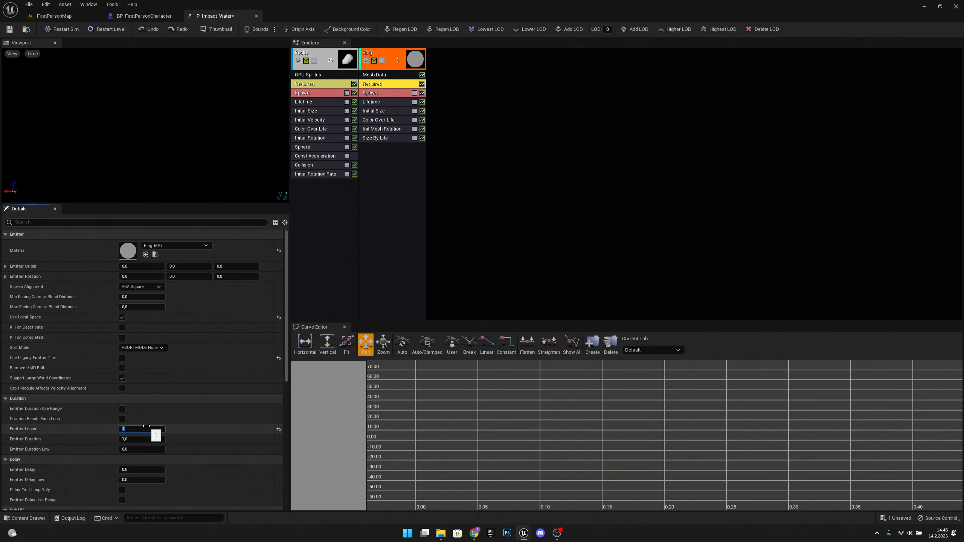
pyautogui.click(9, 29)
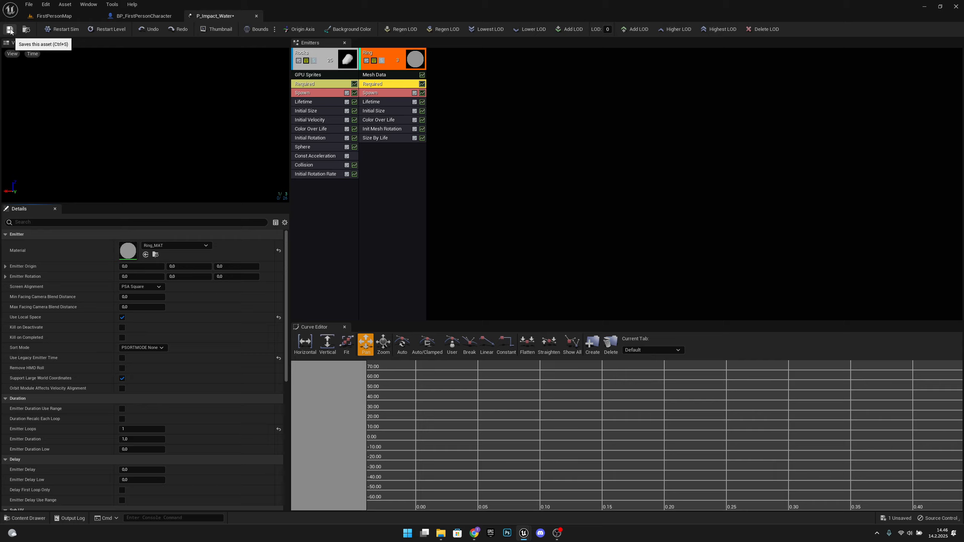
# - Run FirstPersonMap again and fire repeatedly at the water block to check the ring effect with the single emitter loop
pyautogui.click(79, 15)
pyautogui.click(166, 30)
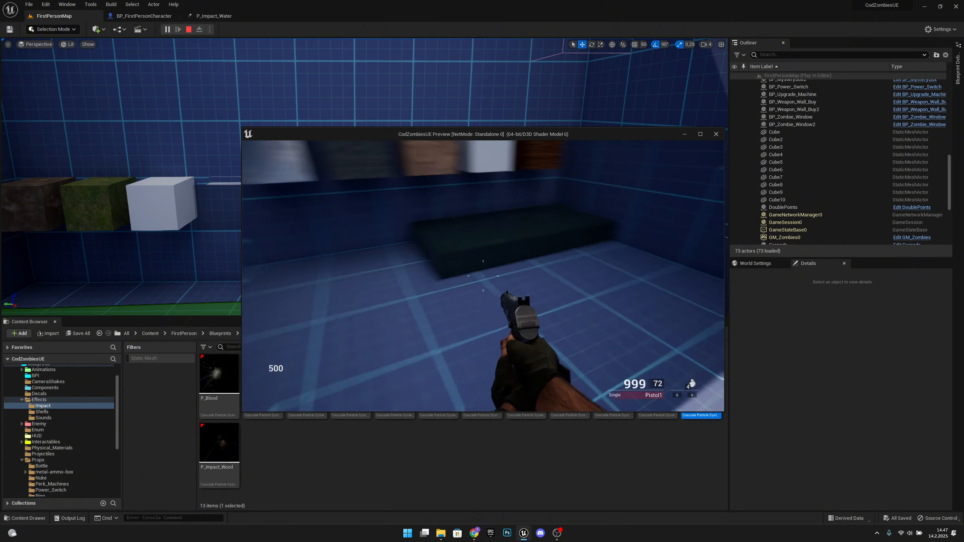
pyautogui.click(483, 276)
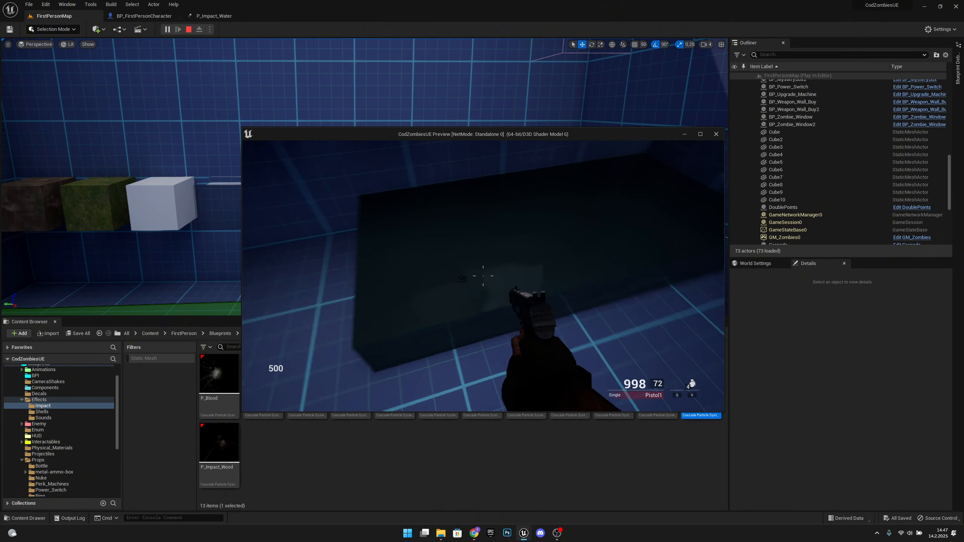
pyautogui.click(483, 276)
pyautogui.click(483, 276)
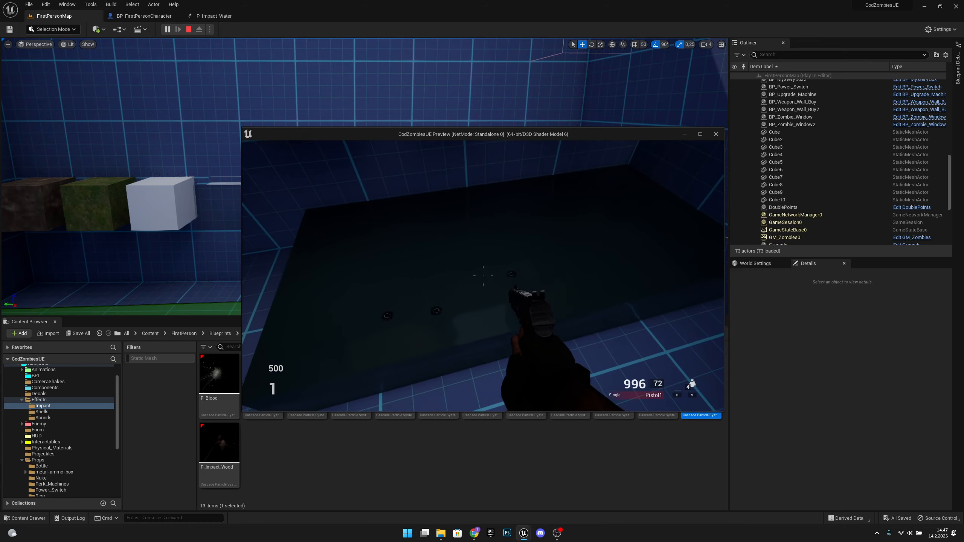
pyautogui.click(483, 276)
pyautogui.click(483, 276)
pyautogui.click(483, 276)
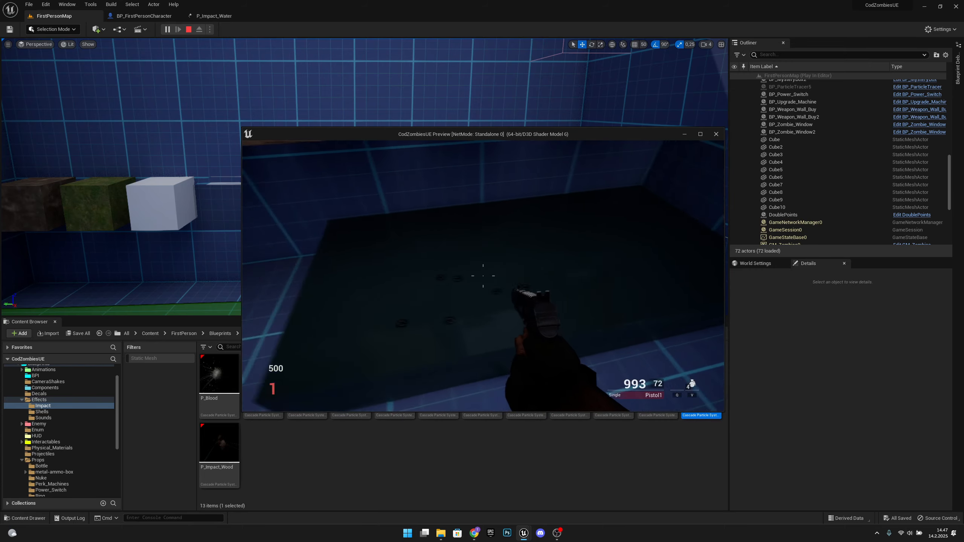
pyautogui.click(483, 276)
pyautogui.click(483, 276)
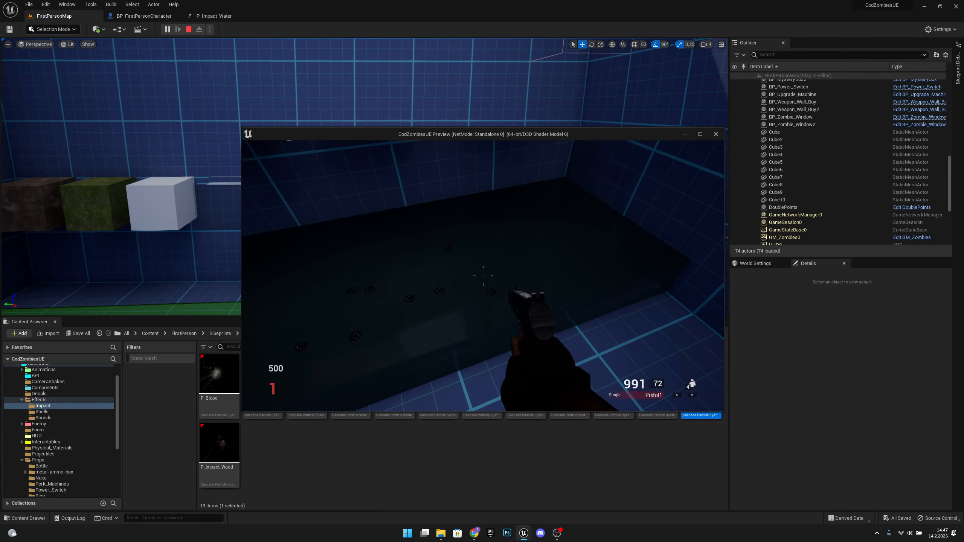
# - Continue shooting across the water block from different angles to examine the splash and ring effect, and end the play session
pyautogui.click(483, 276)
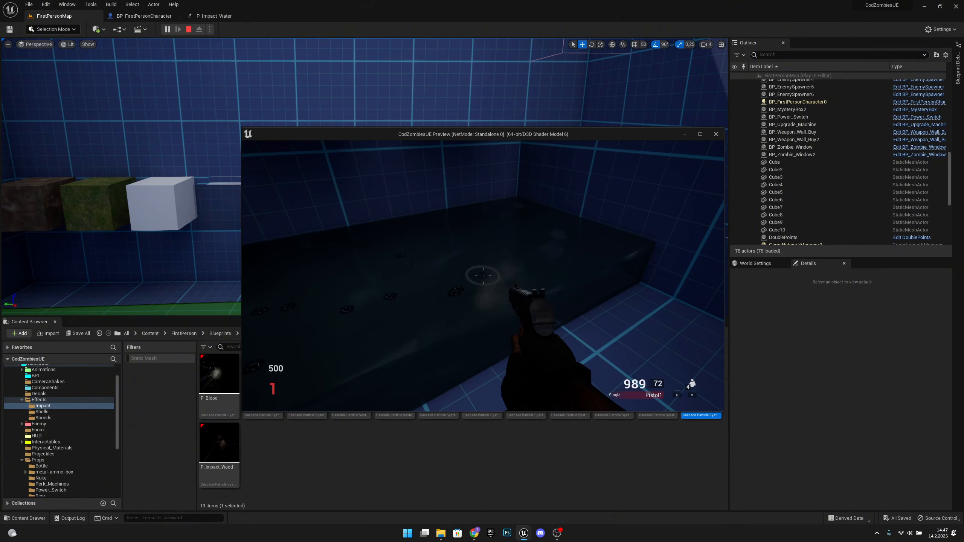
pyautogui.click(483, 276)
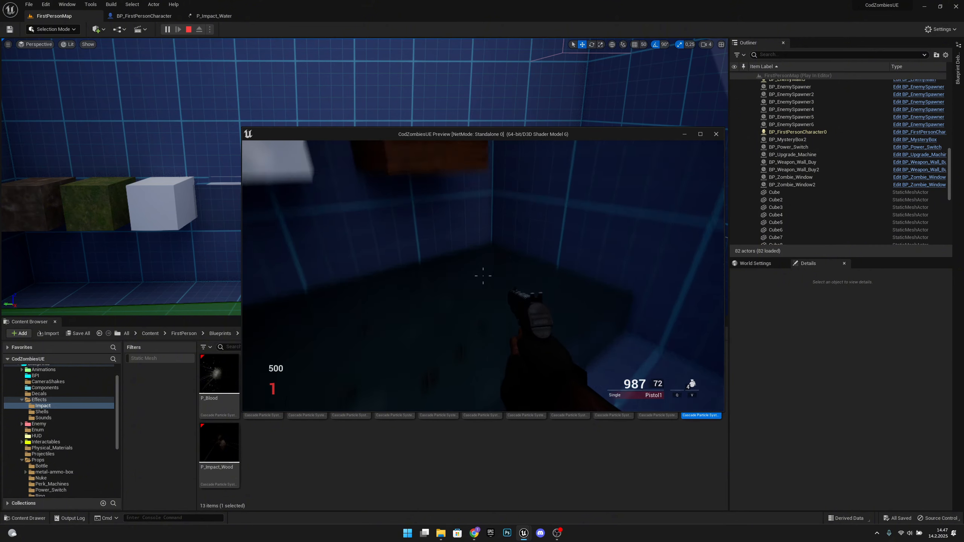
pyautogui.click(483, 276)
pyautogui.click(482, 276)
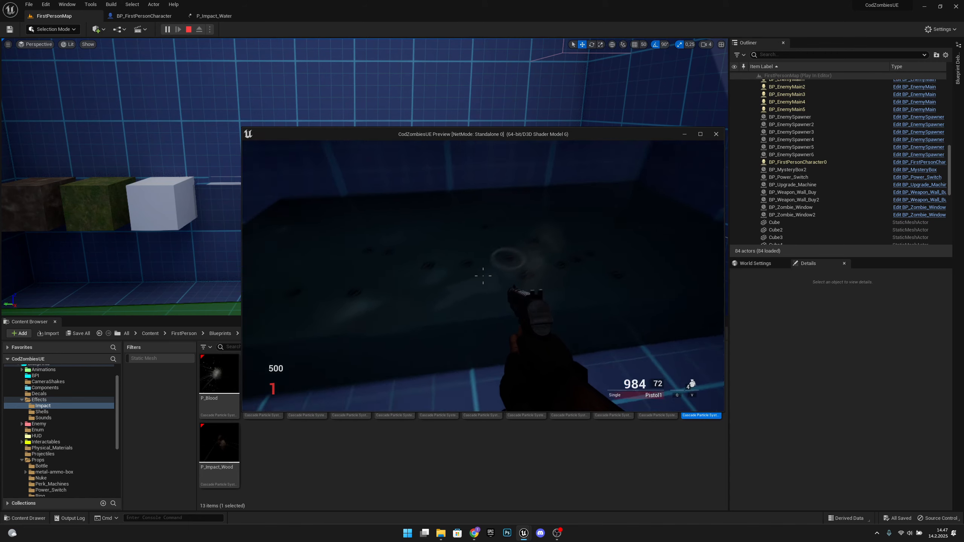
pyautogui.click(482, 276)
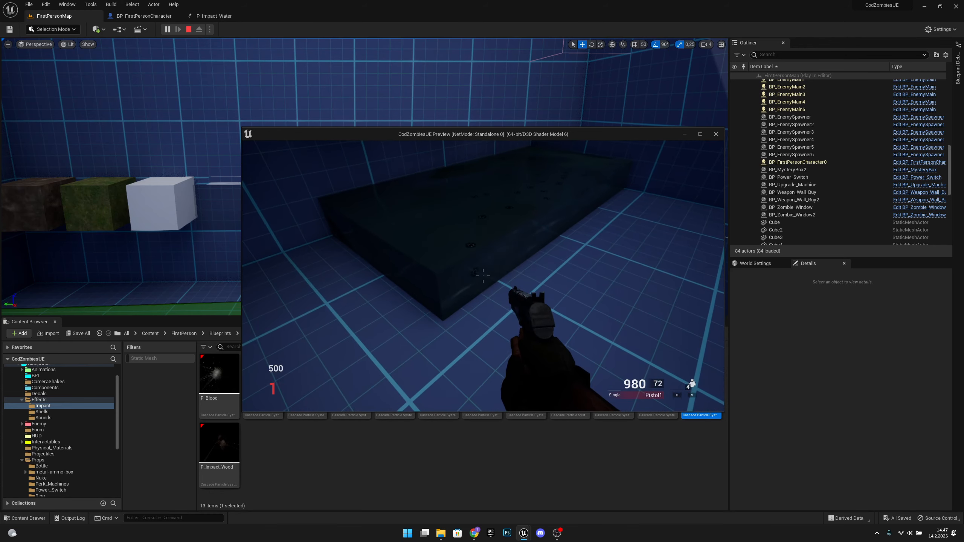
pyautogui.click(483, 276)
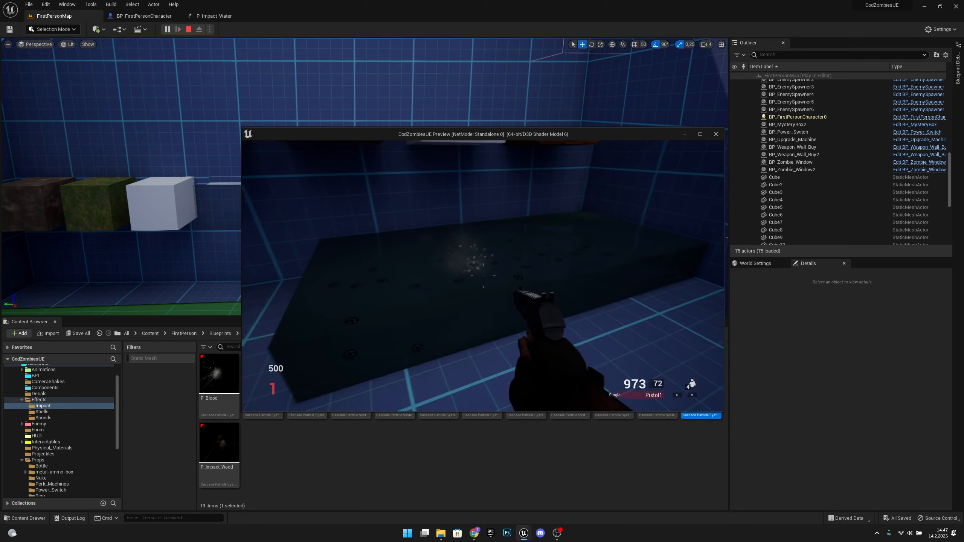
pyautogui.click(483, 277)
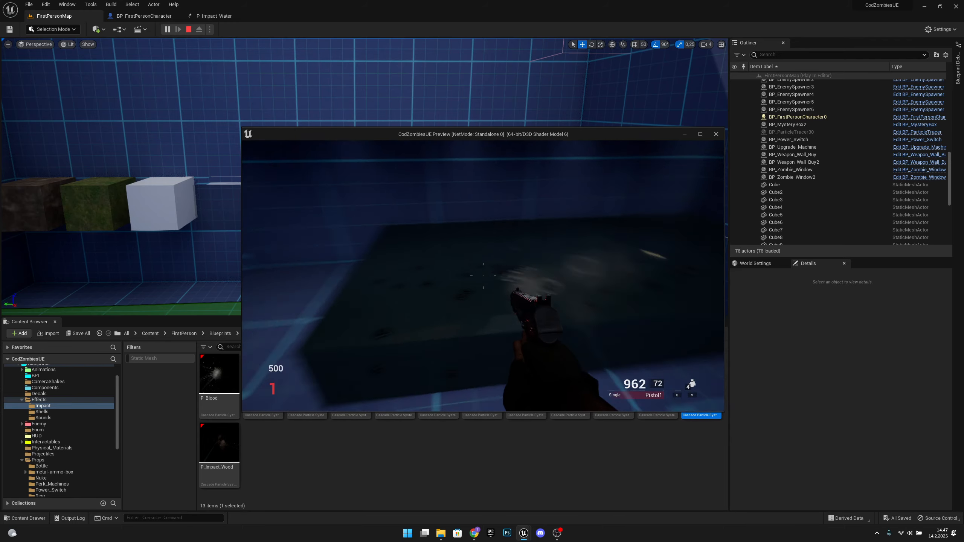
pyautogui.click(483, 276)
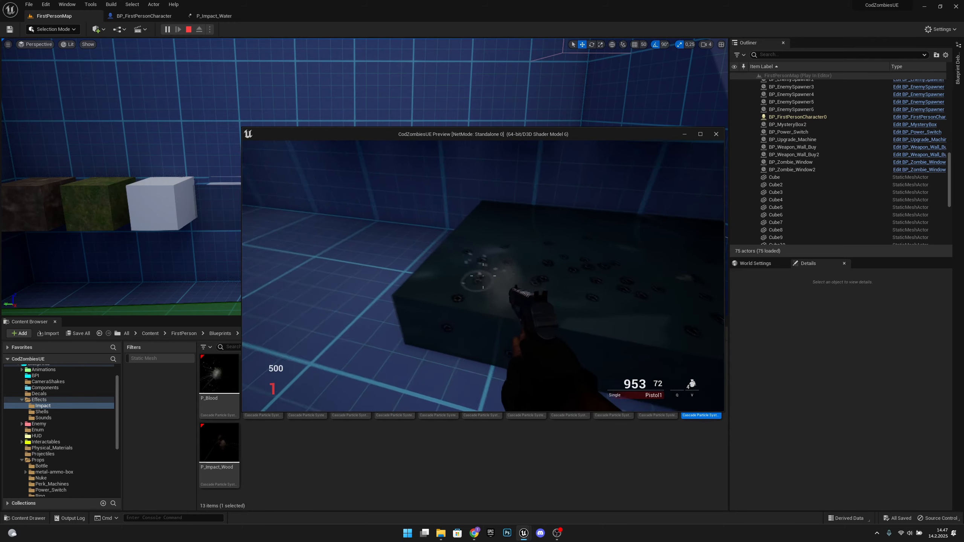
pyautogui.click(483, 275)
pyautogui.click(482, 275)
pyautogui.click(483, 276)
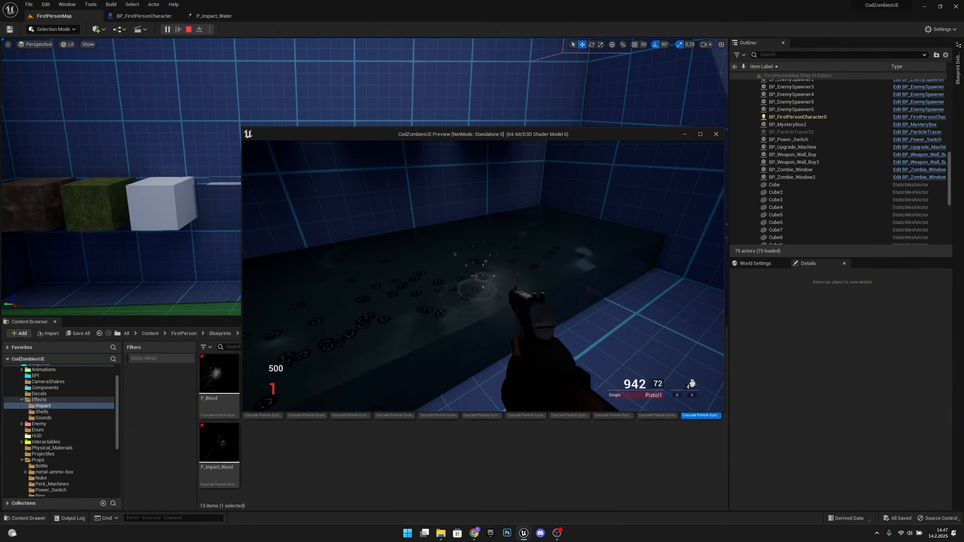
pyautogui.click(482, 276)
pyautogui.click(483, 275)
pyautogui.click(483, 276)
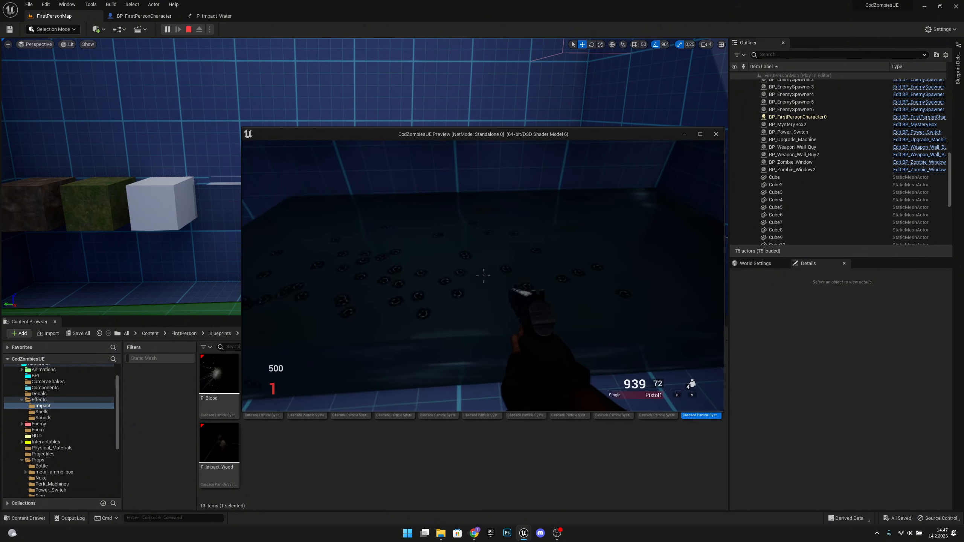
pyautogui.click(483, 276)
pyautogui.click(483, 275)
pyautogui.click(483, 275)
pyautogui.click(483, 275)
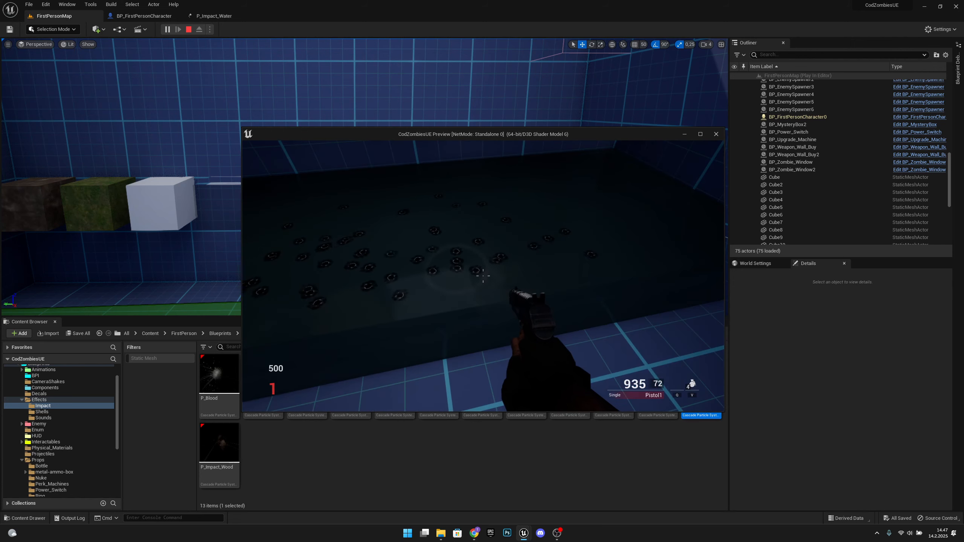
pyautogui.click(483, 276)
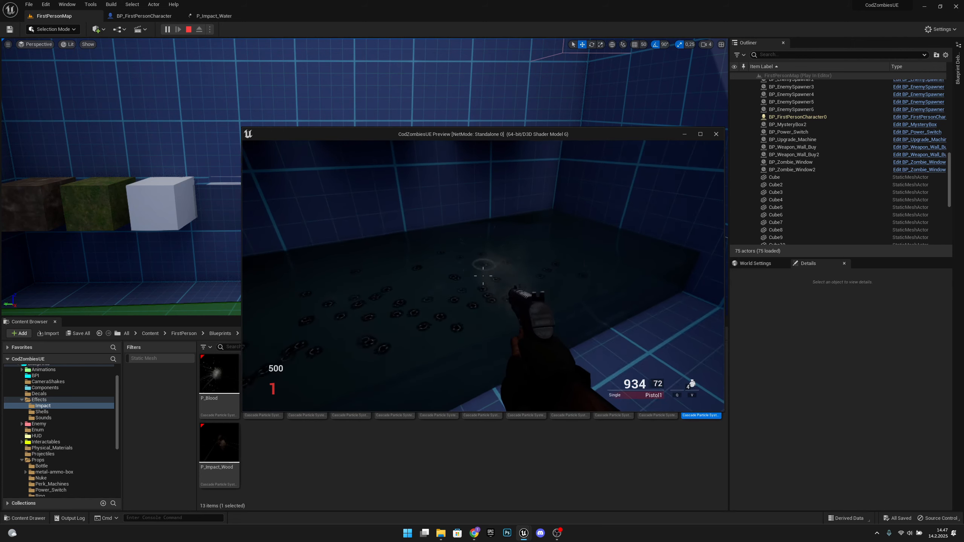
pyautogui.click(483, 275)
pyautogui.click(483, 275)
pyautogui.click(483, 275)
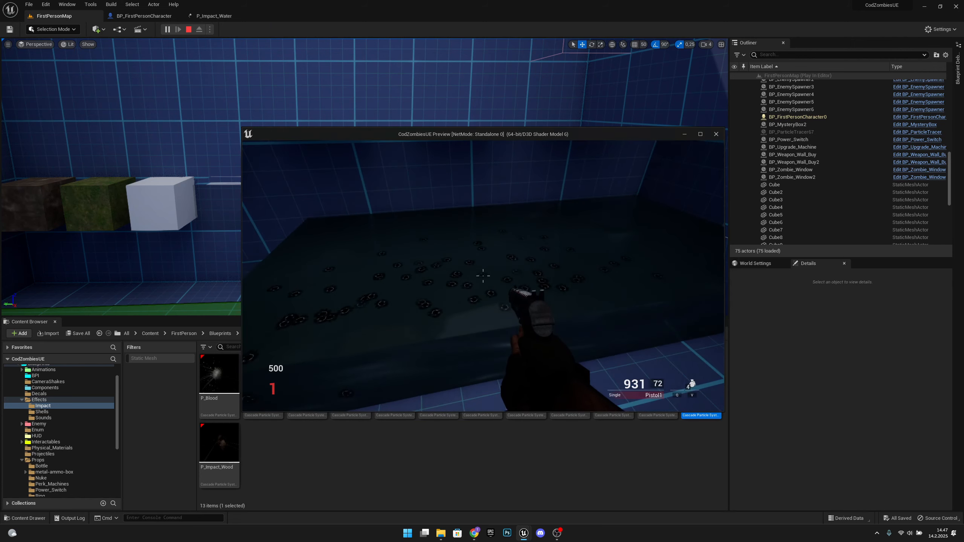
pyautogui.press('Escape')
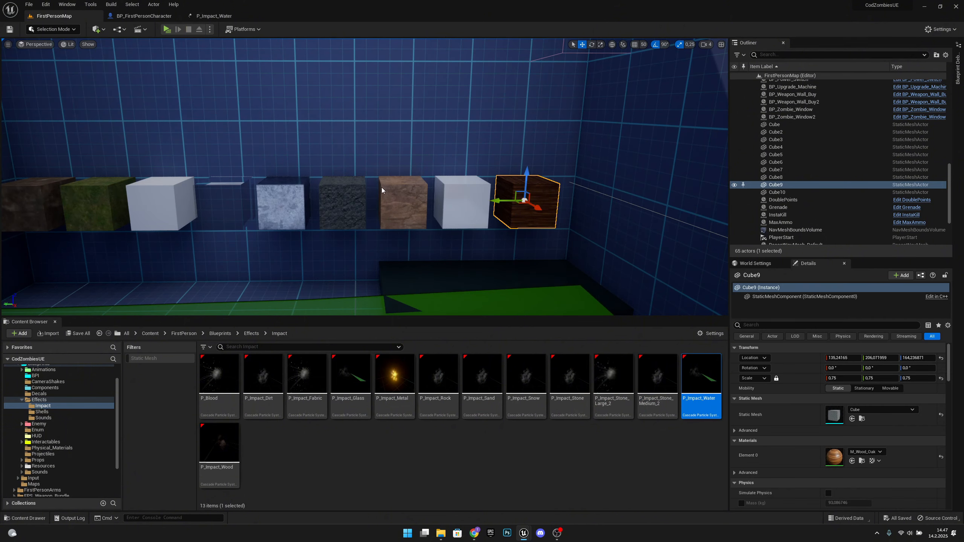
# - In P_Impact_Water, set the GPU sprite emitter's Spawn burst Count to 15 and Count Low to 5
pyautogui.click(214, 15)
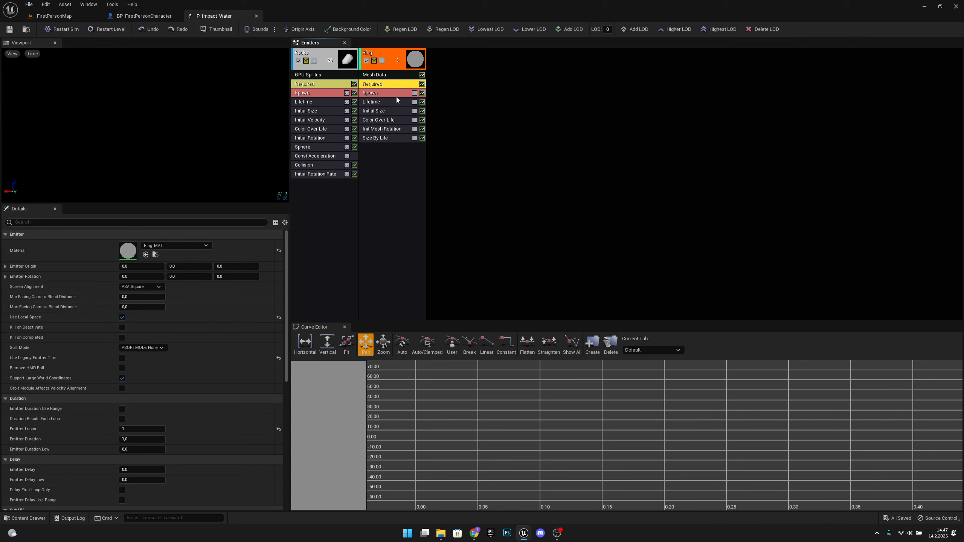
pyautogui.click(308, 95)
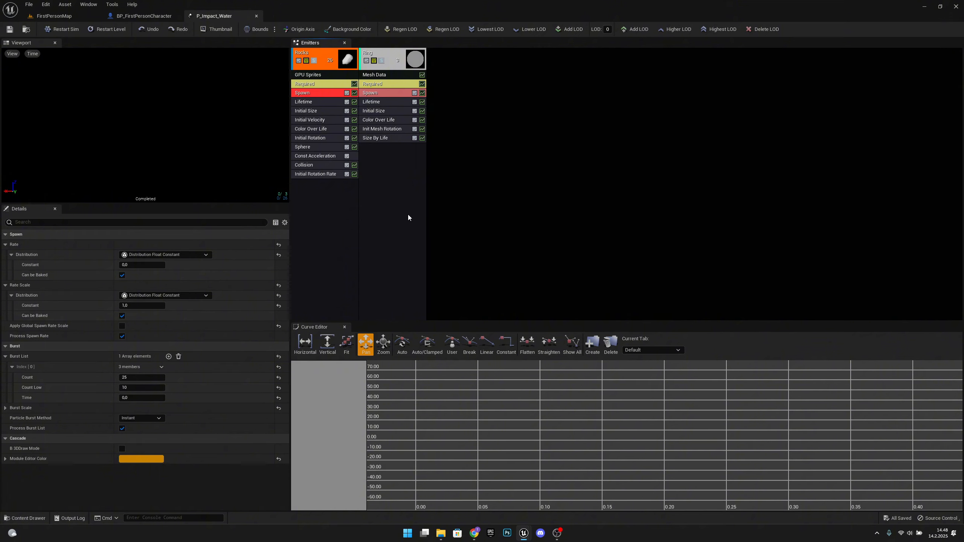
pyautogui.click(138, 380)
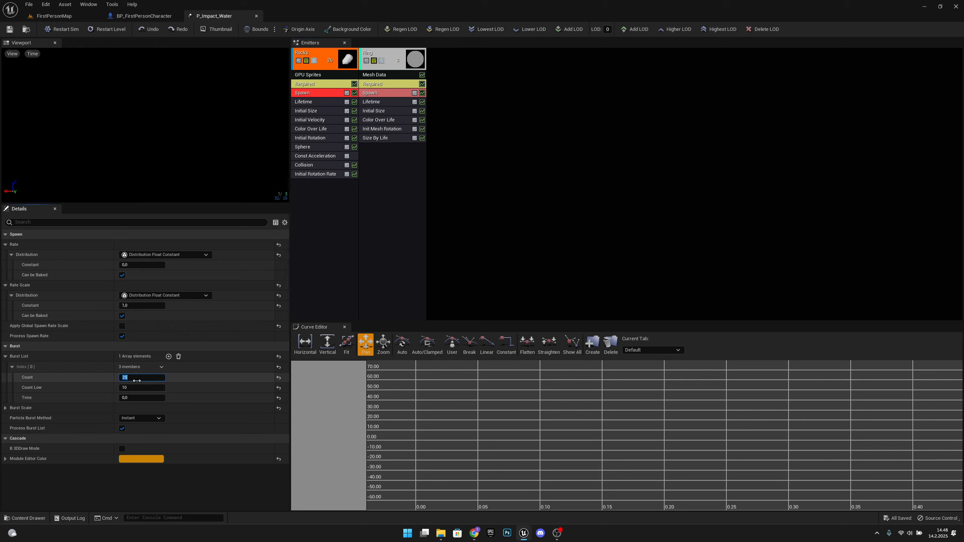
pyautogui.write('15')
pyautogui.press('Return')
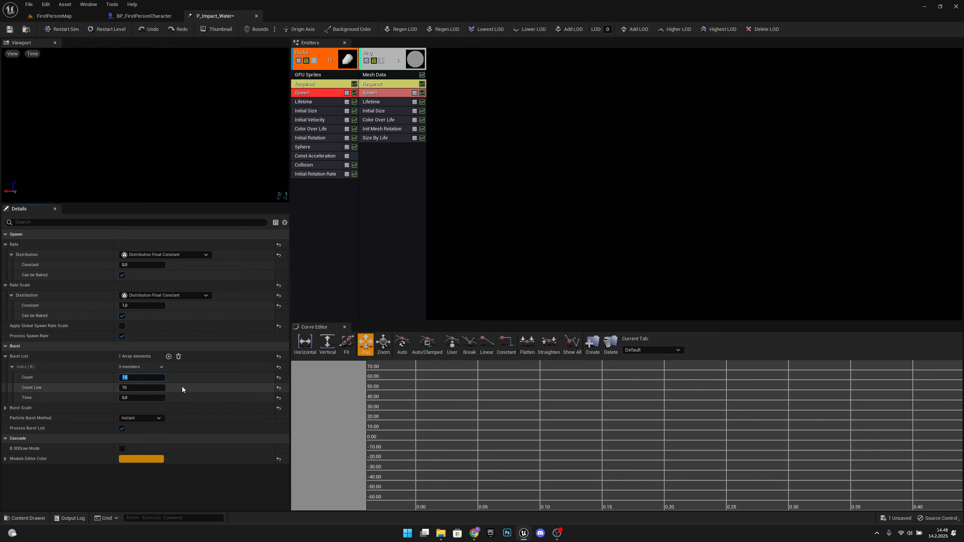
pyautogui.click(140, 388)
pyautogui.write('5')
pyautogui.press('Return')
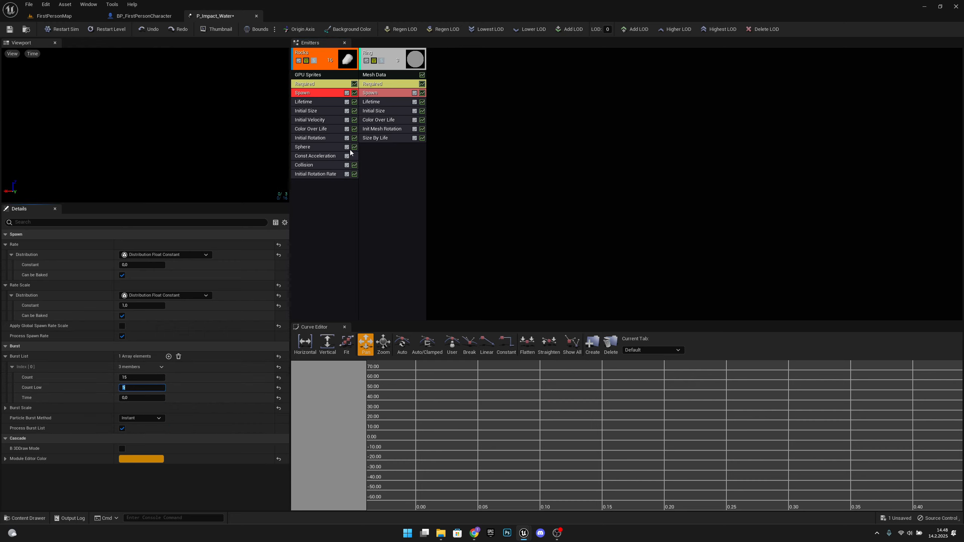
# - Set the GPU sprite emitter's Initial Velocity first-axis Max to 150 and Min to 50, and save P_Impact_Water
pyautogui.click(320, 121)
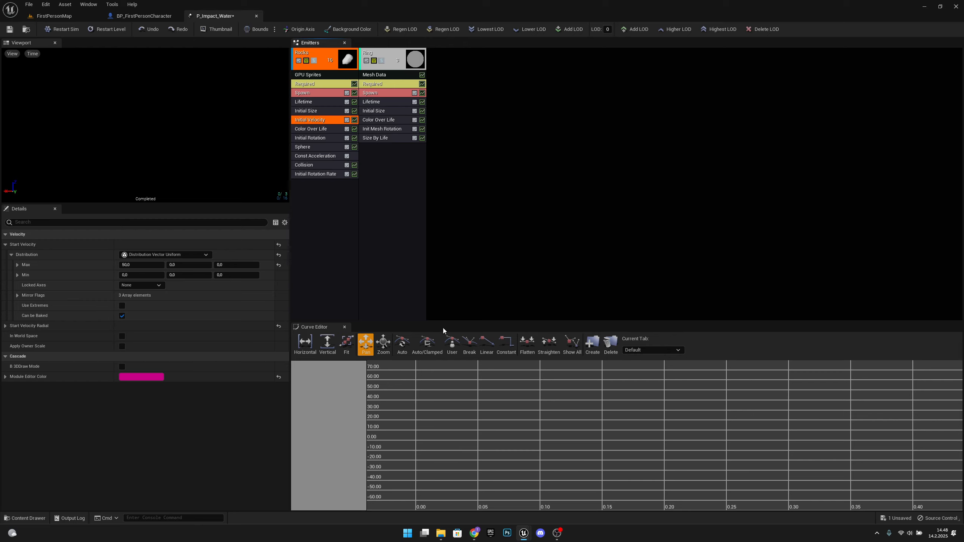
pyautogui.click(151, 265)
pyautogui.write('150')
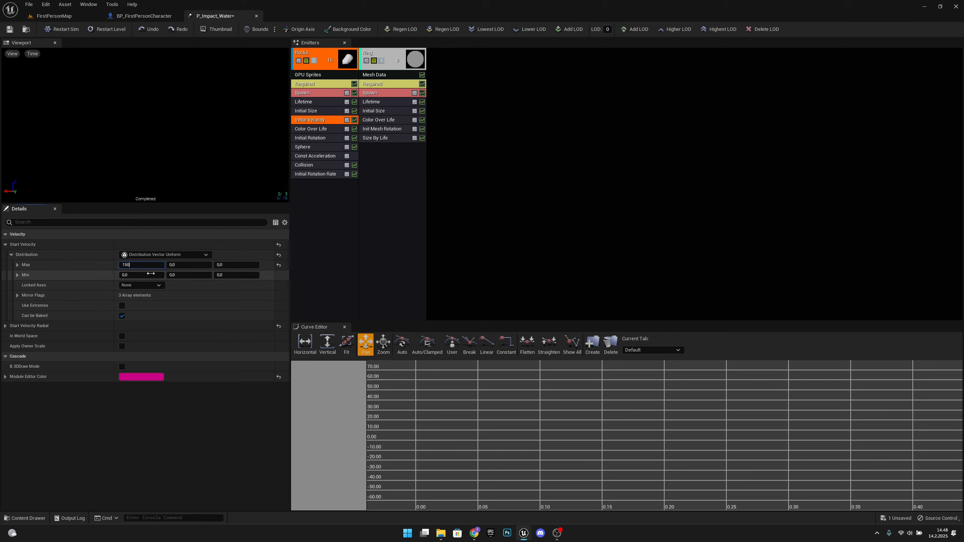
pyautogui.click(151, 274)
pyautogui.write('50')
pyautogui.press('Return')
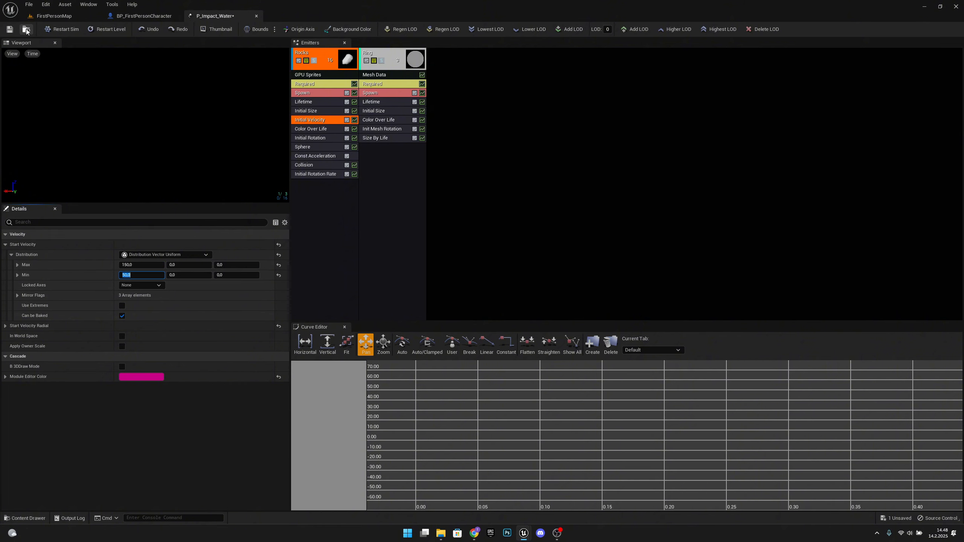
pyautogui.click(9, 29)
pyautogui.click(25, 31)
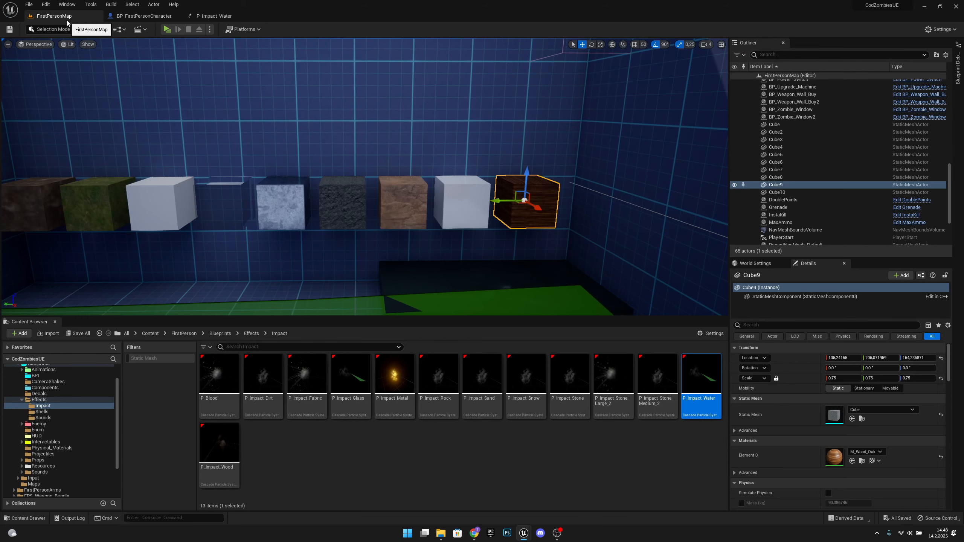
# - Review the GPU sprite emitter's Initial Size and play-test FirstPersonMap by firing repeatedly at the water block
pyautogui.click(215, 16)
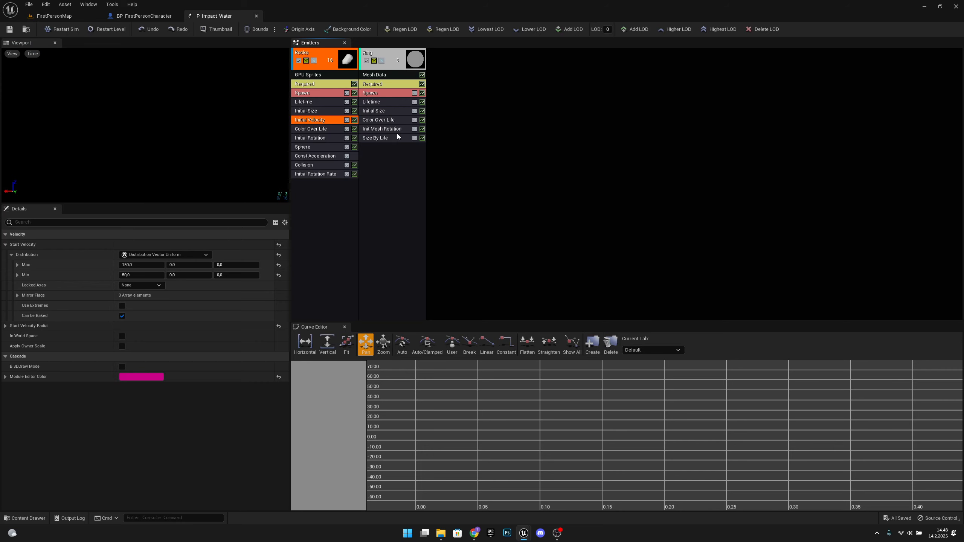
pyautogui.click(321, 111)
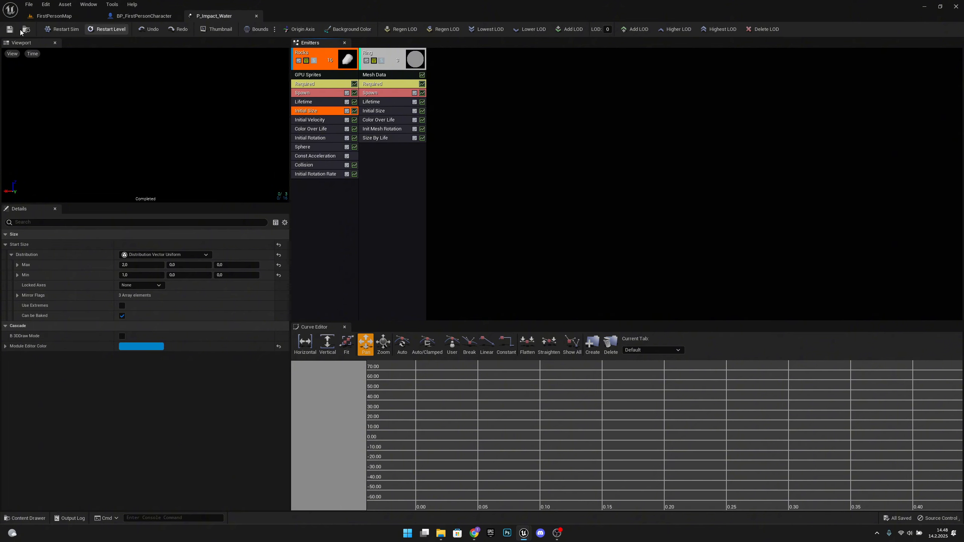
pyautogui.click(55, 16)
pyautogui.click(167, 30)
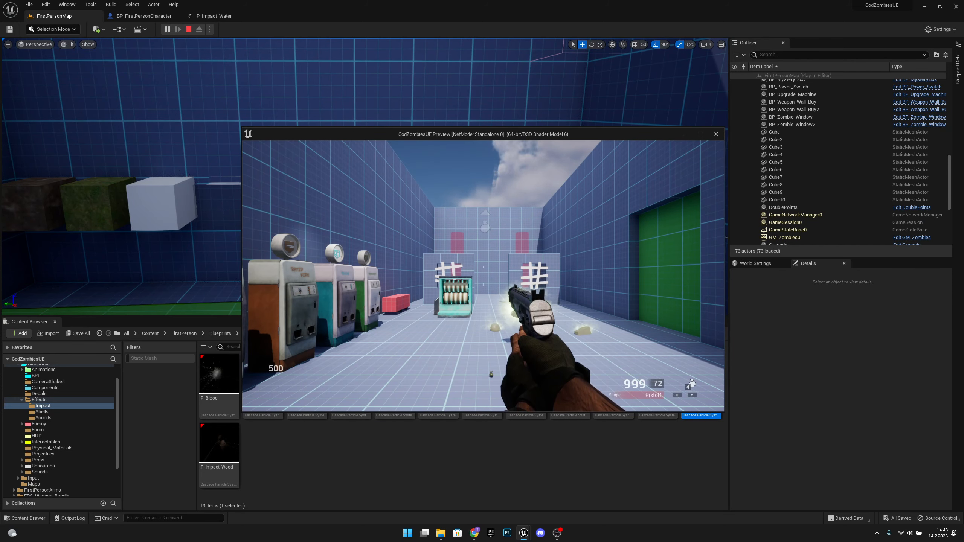
pyautogui.click(483, 276)
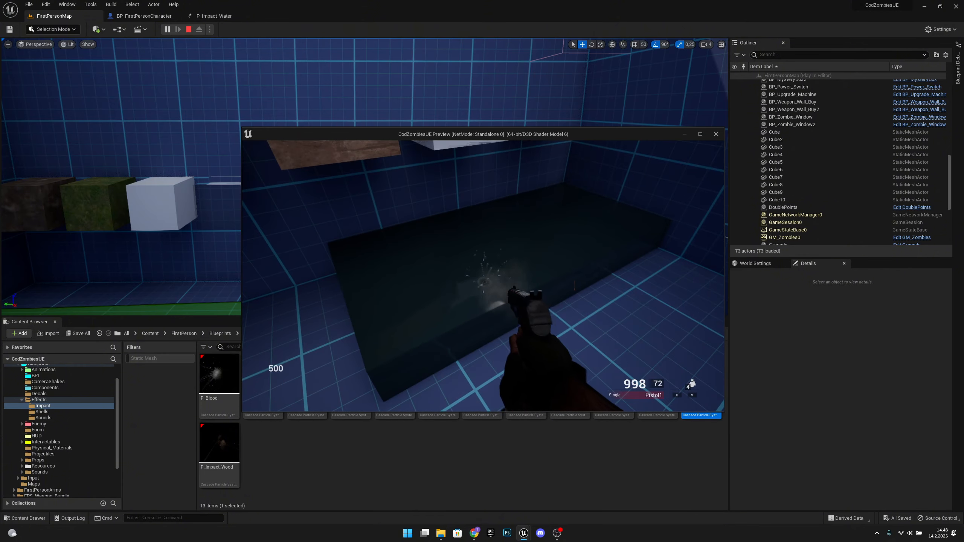
pyautogui.click(483, 276)
pyautogui.click(483, 276)
pyautogui.click(483, 276)
pyautogui.click(483, 276)
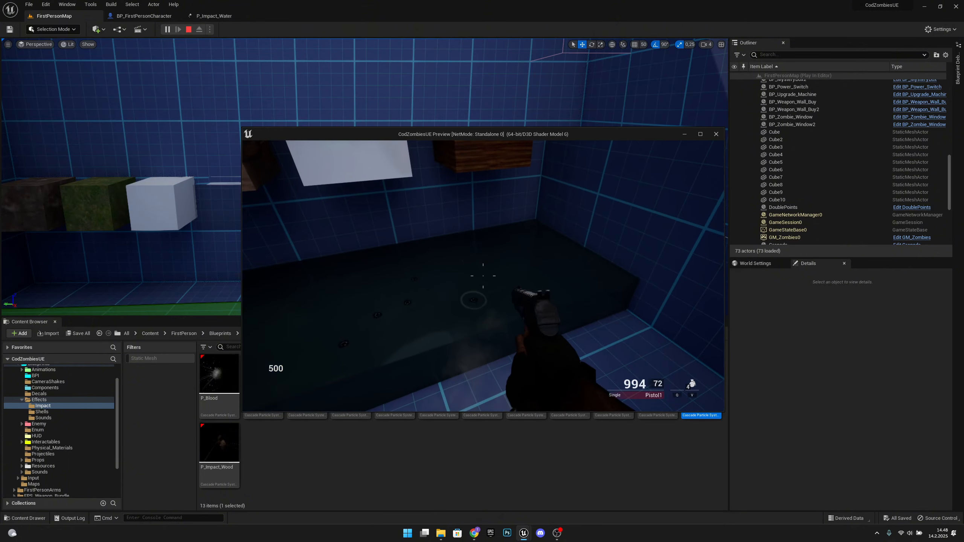
pyautogui.click(483, 276)
pyautogui.click(483, 276)
pyautogui.click(483, 276)
pyautogui.click(483, 276)
pyautogui.click(483, 276)
pyautogui.click(483, 276)
pyautogui.click(483, 276)
pyautogui.click(482, 276)
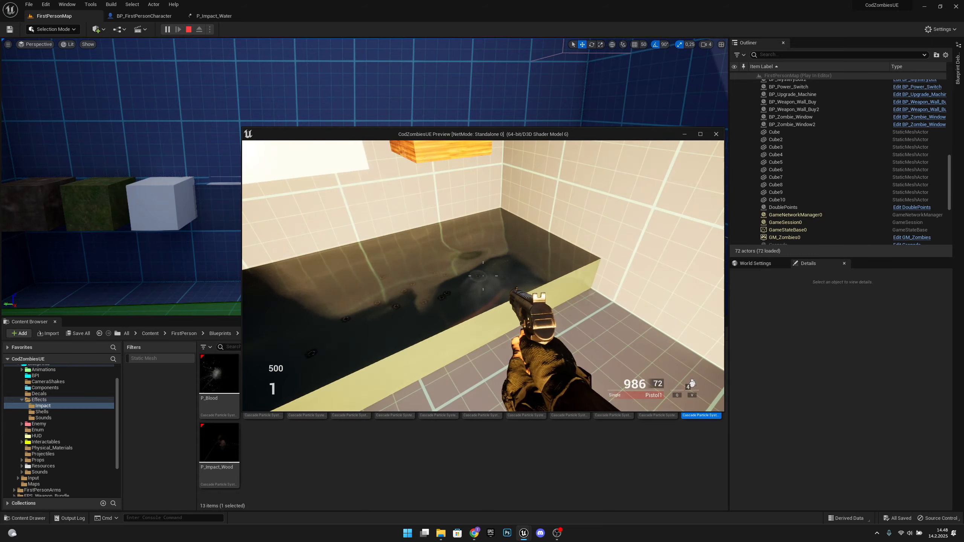
pyautogui.click(483, 277)
pyautogui.click(482, 276)
pyautogui.click(482, 276)
pyautogui.click(483, 276)
pyautogui.click(483, 276)
pyautogui.click(483, 276)
pyautogui.click(483, 276)
pyautogui.click(482, 276)
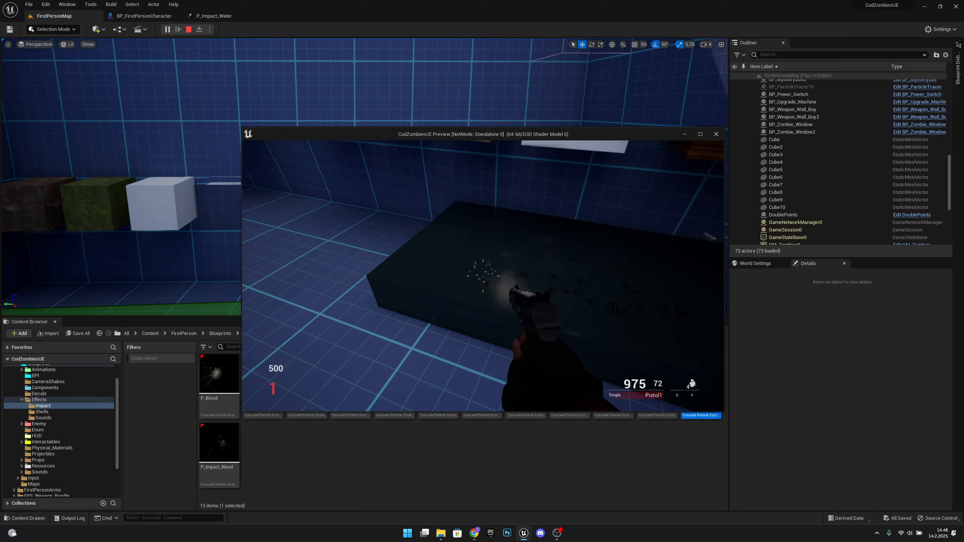
pyautogui.click(483, 276)
pyautogui.click(483, 276)
pyautogui.click(482, 276)
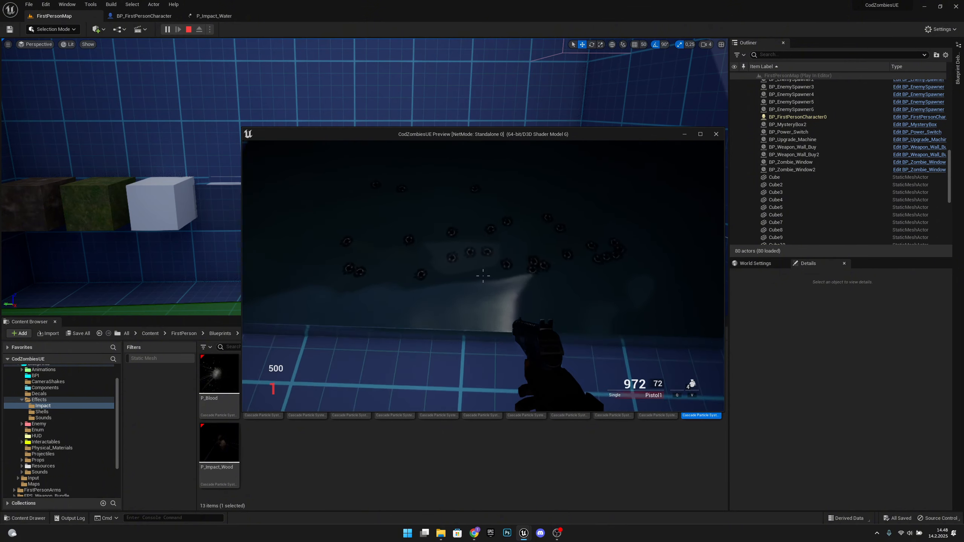
# - Reload the pistol, fire another series of shots across the water block to check the adjusted splash, and stop playing
pyautogui.press('r')
pyautogui.click(483, 276)
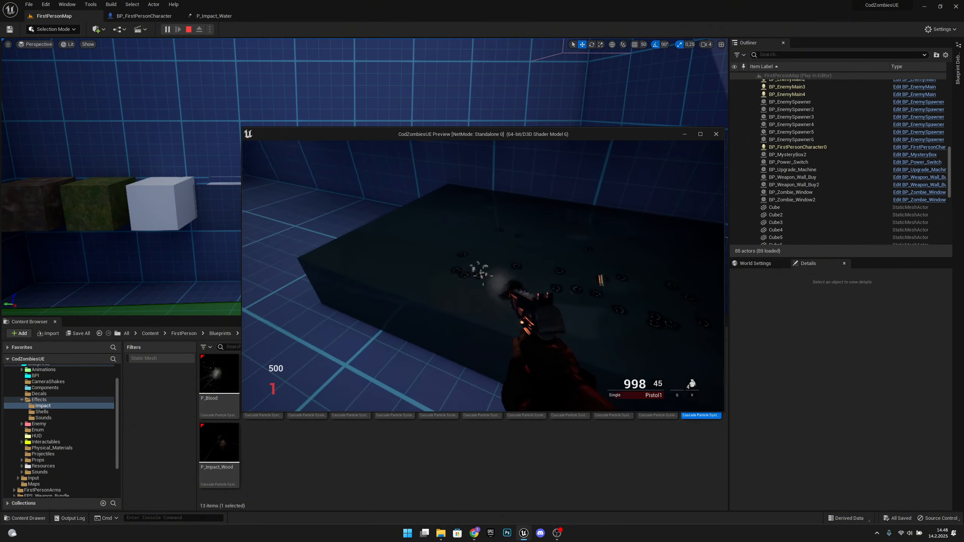
pyautogui.click(483, 276)
pyautogui.click(482, 276)
pyautogui.click(483, 276)
pyautogui.click(483, 276)
pyautogui.click(483, 276)
pyautogui.click(483, 276)
pyautogui.click(482, 276)
pyautogui.click(483, 276)
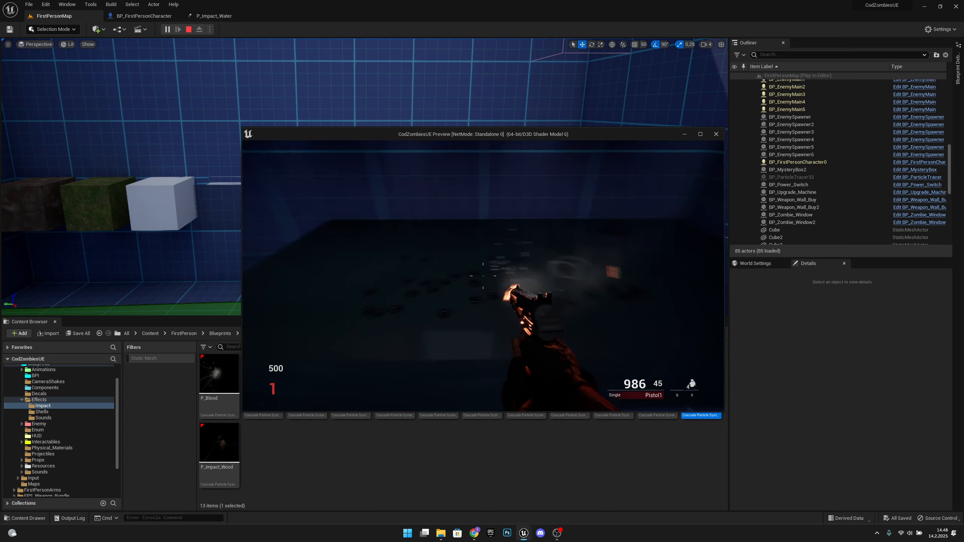
pyautogui.click(483, 276)
pyautogui.click(483, 276)
pyautogui.click(482, 276)
pyautogui.click(483, 276)
pyautogui.click(482, 276)
pyautogui.click(483, 276)
pyautogui.click(482, 276)
pyautogui.click(483, 276)
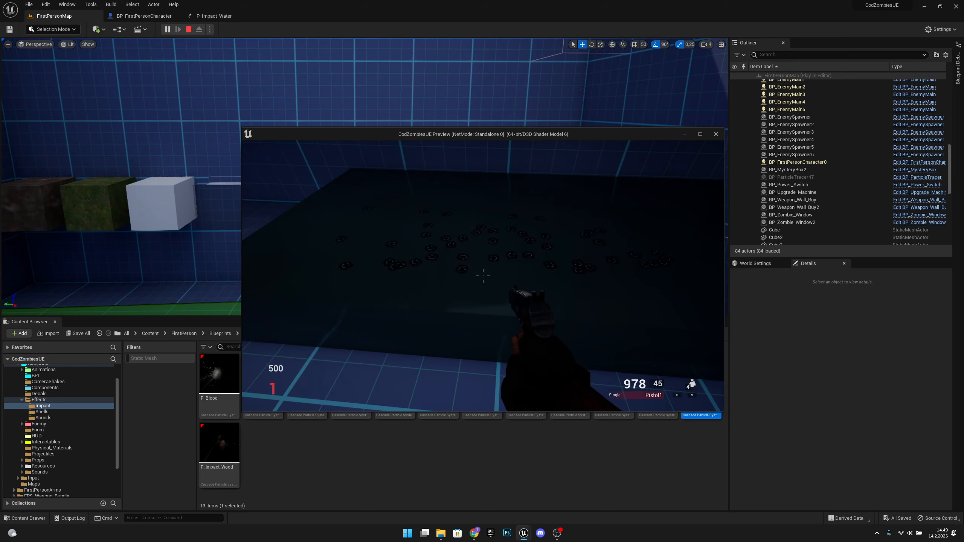
pyautogui.press('Escape')
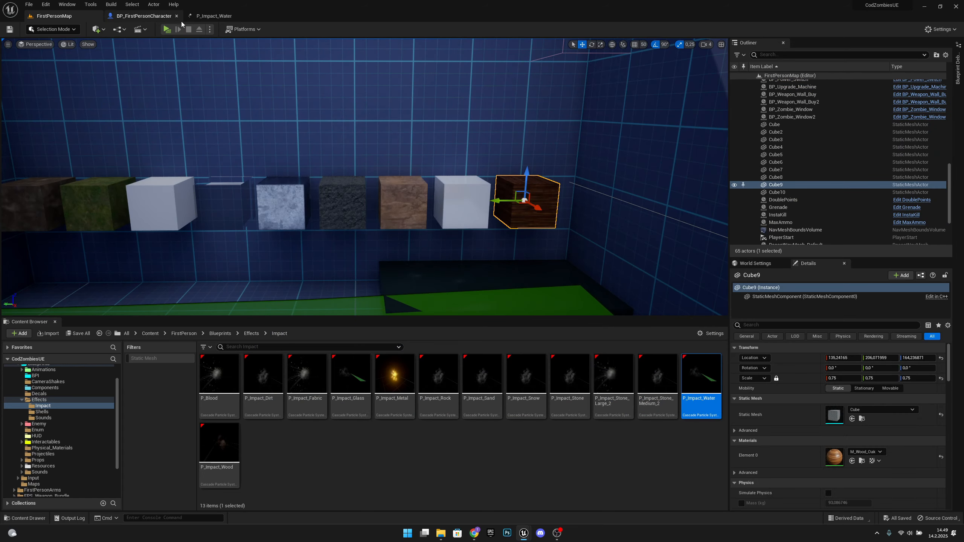
# - Close P_Impact_Water and return to the BP_FirstPersonCharacter blueprint
pyautogui.click(256, 15)
pyautogui.click(148, 19)
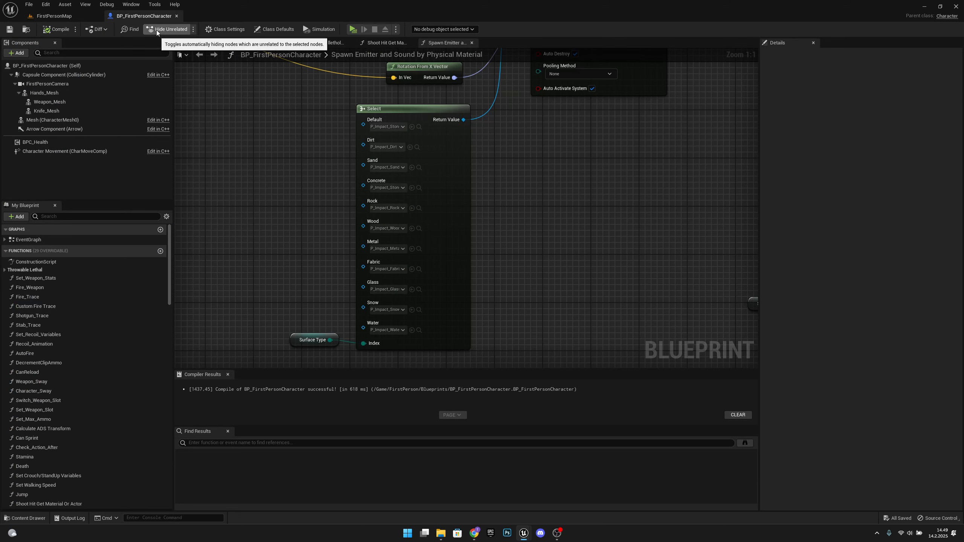
# - Close the Shoot Hit Get Material or Actor graph and bring up the Break Hit Result node in Spawn Bullethole to Environment
pyautogui.doubleClick(365, 56)
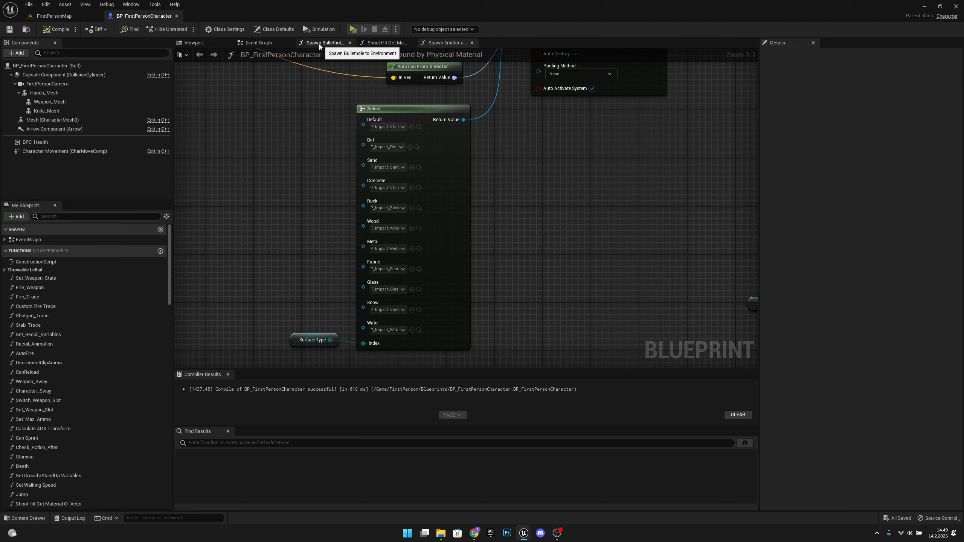
pyautogui.click(396, 45)
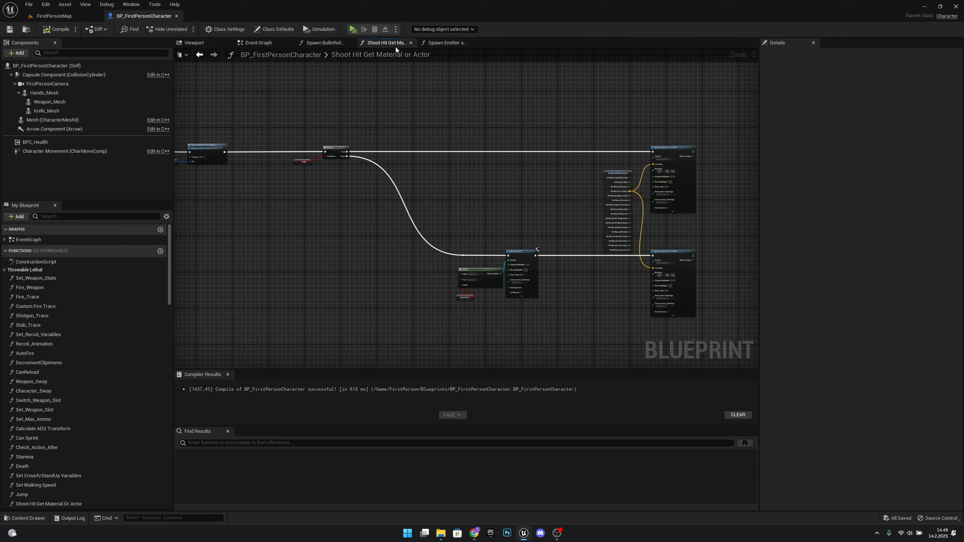
pyautogui.click(411, 42)
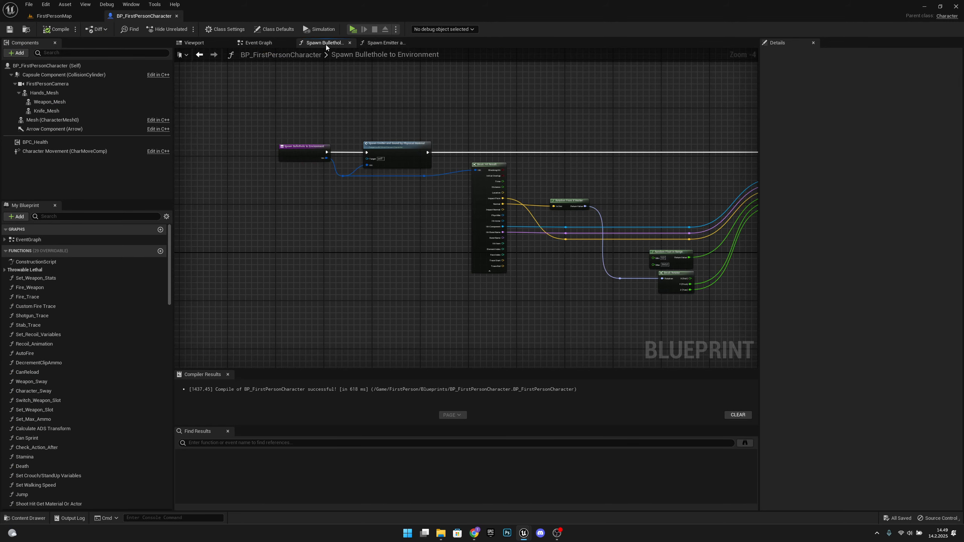
pyautogui.moveTo(649, 185); pyautogui.dragTo(541, 167, button='right')
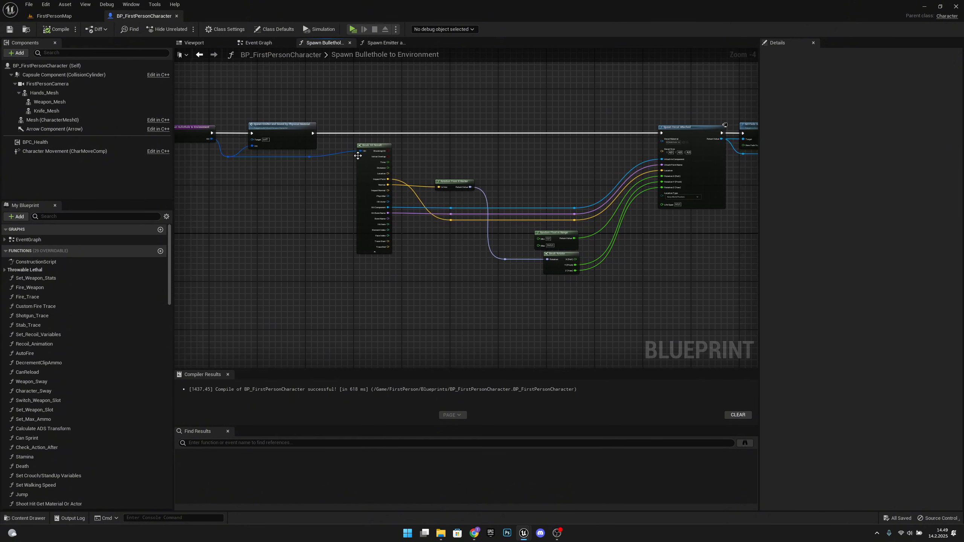
pyautogui.scroll(-8, 103, 296)
pyautogui.scroll(-3, 98, 376)
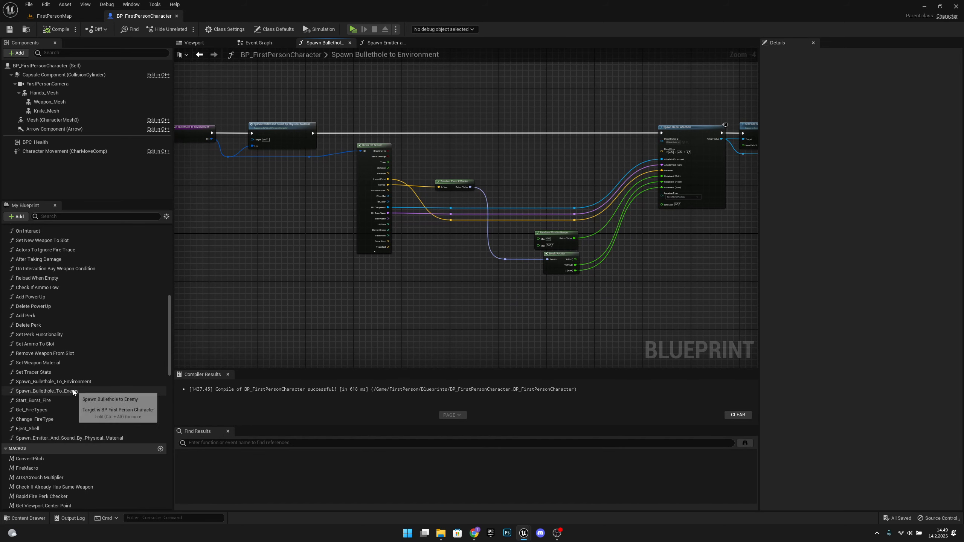
pyautogui.moveTo(544, 231); pyautogui.dragTo(446, 266, button='right')
pyautogui.scroll(2, 445, 266)
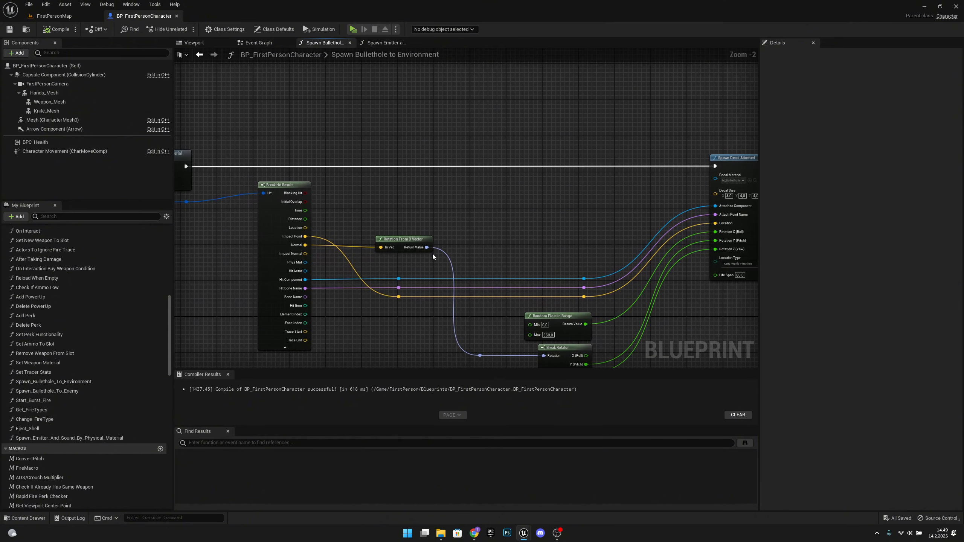
pyautogui.scroll(1, 424, 254)
# - Add a Get Surface Type node from the Phys Mat output of Break Hit Result
pyautogui.moveTo(304, 247); pyautogui.dragTo(377, 186)
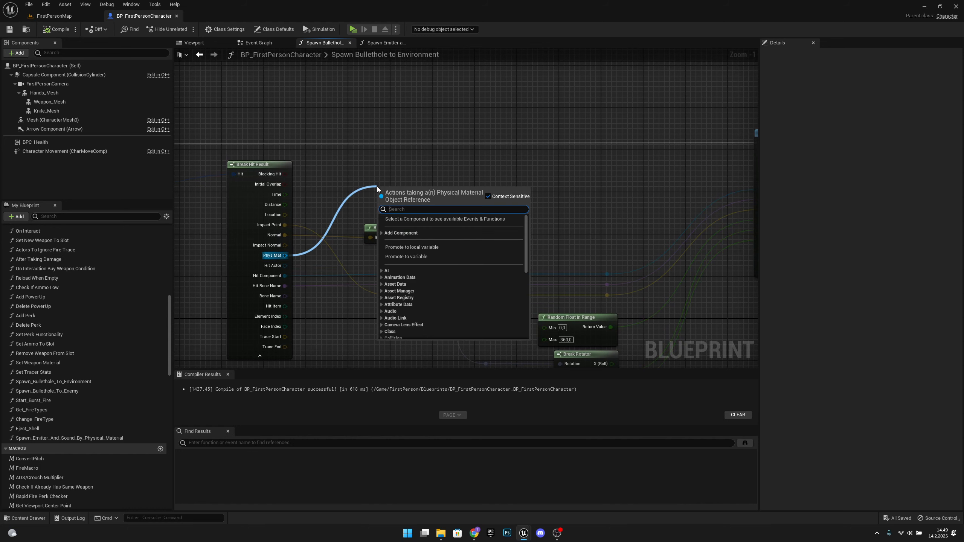
pyautogui.click(376, 187)
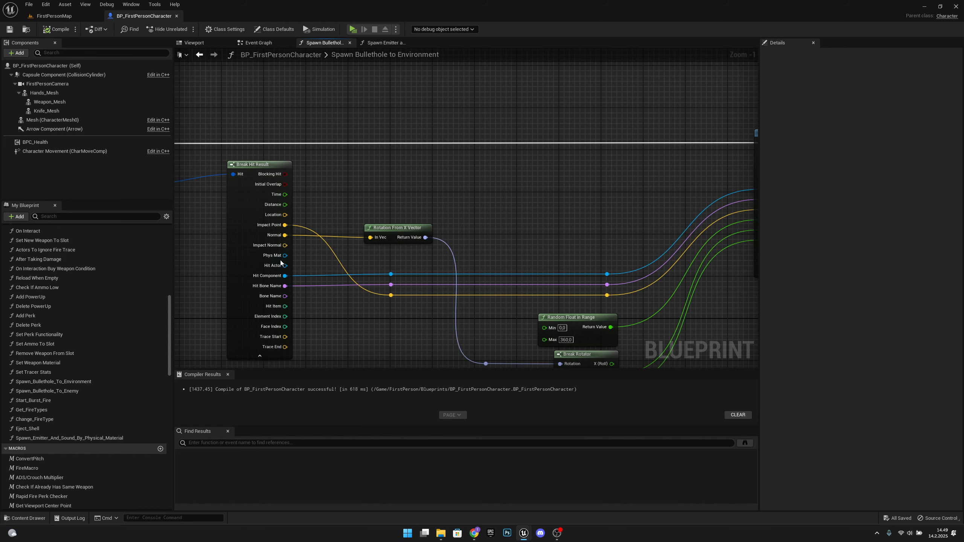
pyautogui.moveTo(284, 255); pyautogui.dragTo(378, 199)
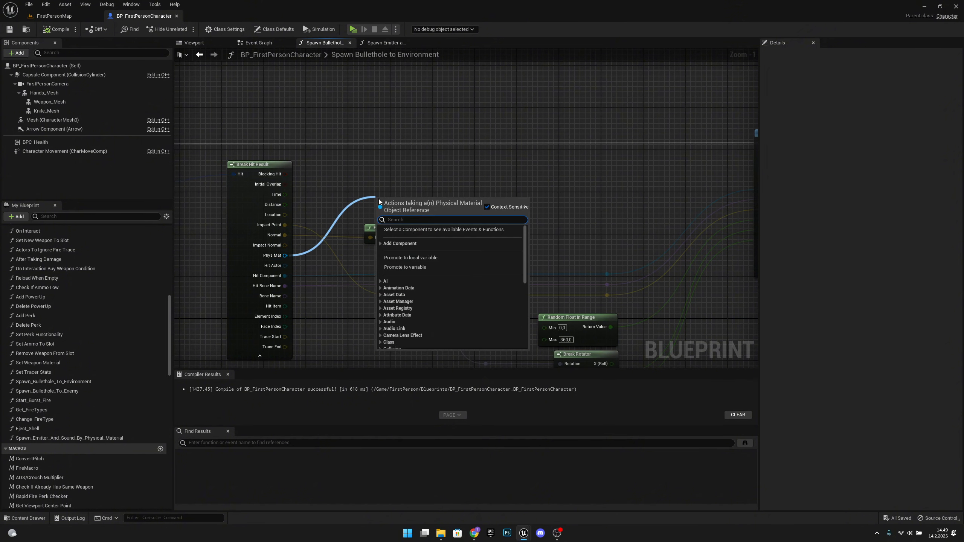
pyautogui.write('surface')
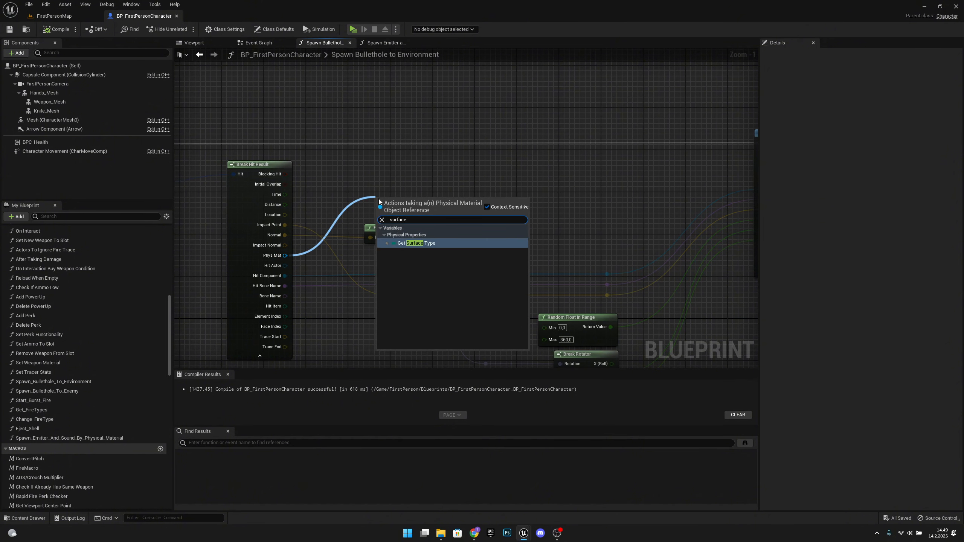
pyautogui.press('Return')
# - Feed Surface Type into a Not Equal (Enum) node and set its comparison value to Water
pyautogui.moveTo(402, 206); pyautogui.dragTo(478, 203)
pyautogui.write('e')
pyautogui.press('BackSpace')
pyautogui.write('not')
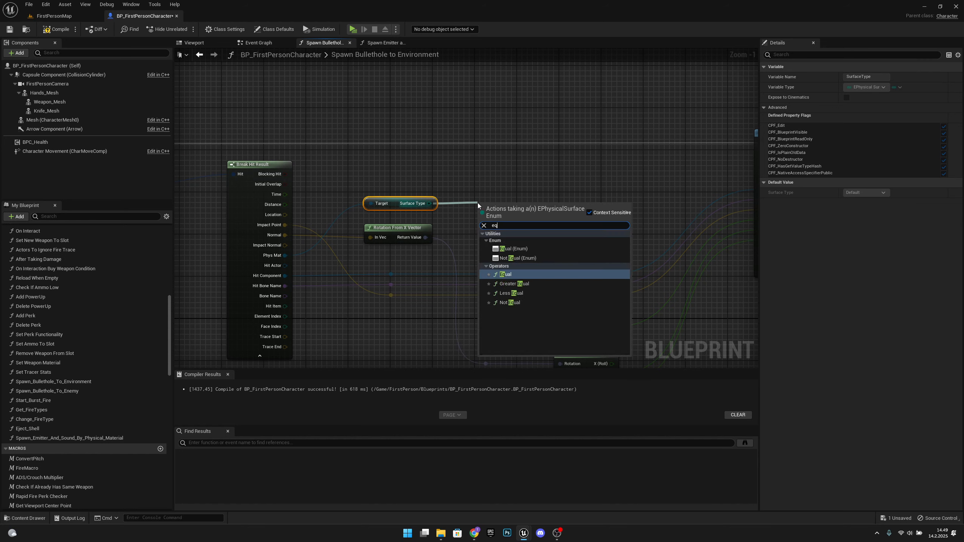
pyautogui.write(' equa')
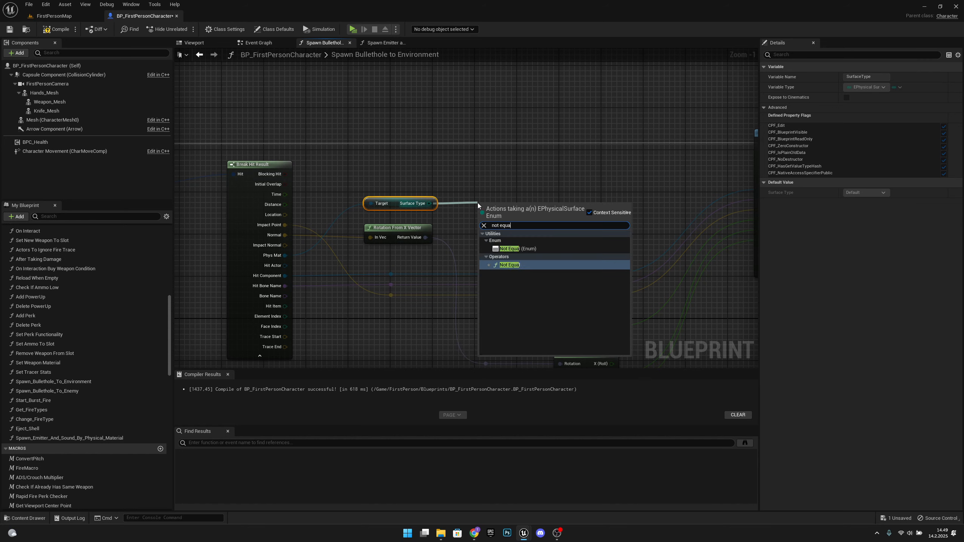
pyautogui.click(525, 249)
pyautogui.moveTo(509, 208); pyautogui.dragTo(498, 205)
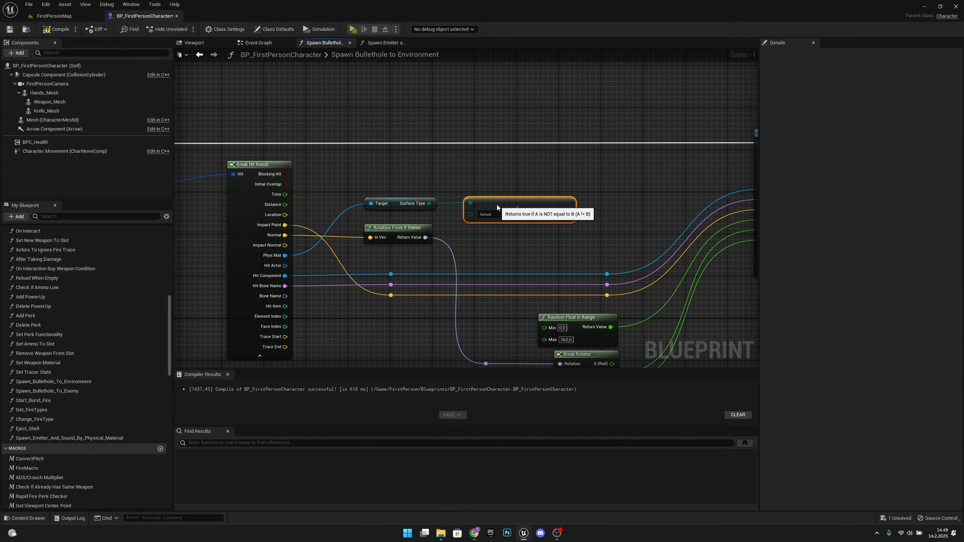
pyautogui.click(500, 214)
pyautogui.click(486, 268)
# - Add a Branch node ahead of Spawn Decal Attached and connect the Not Equal result to its Condition
pyautogui.moveTo(582, 219); pyautogui.dragTo(483, 232, button='right')
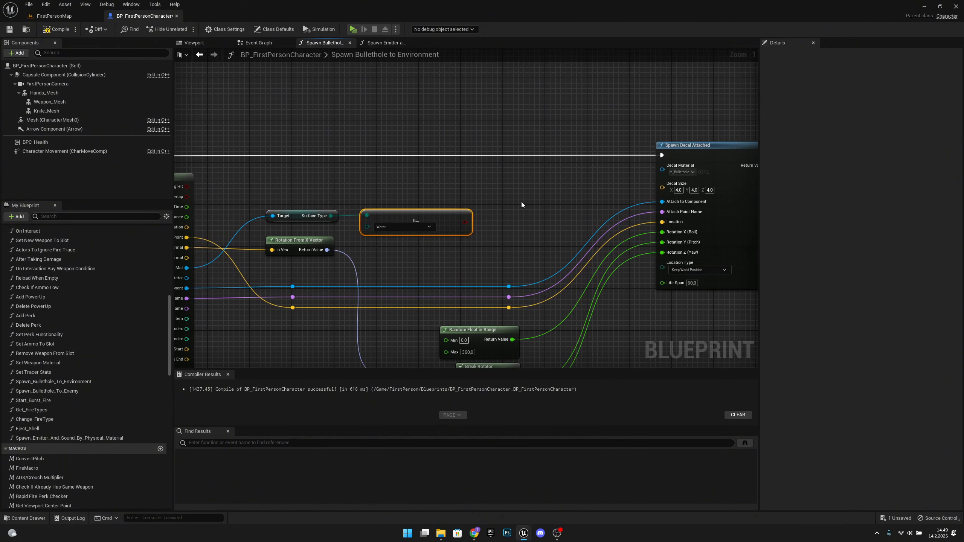
pyautogui.press('b')
pyautogui.click(489, 149)
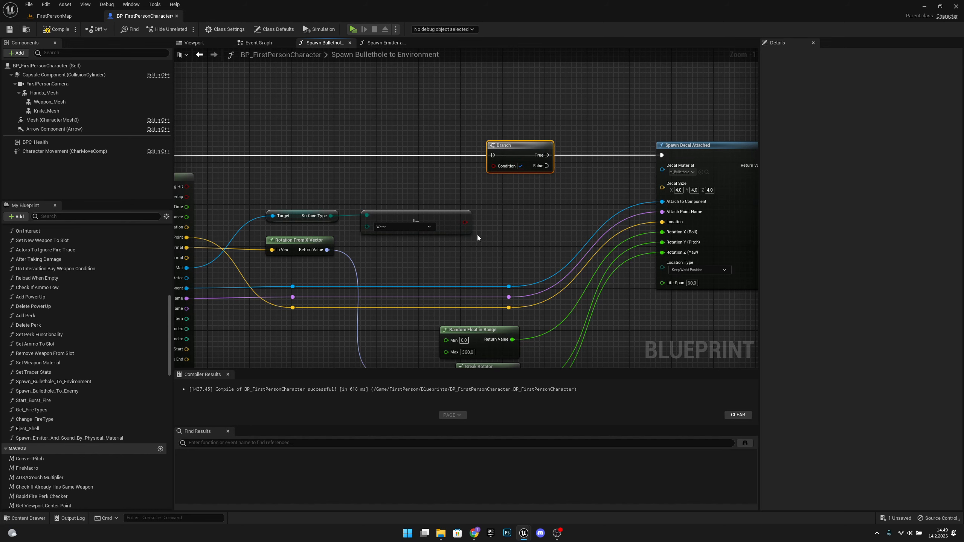
pyautogui.moveTo(462, 222); pyautogui.dragTo(497, 166)
# - Move the surface comparison nodes up beside the Branch and route execution through its True output to Spawn Decal Attached
pyautogui.moveTo(465, 190); pyautogui.dragTo(545, 177, button='right')
pyautogui.moveTo(539, 178); pyautogui.dragTo(402, 213)
pyautogui.moveTo(470, 207); pyautogui.dragTo(467, 176)
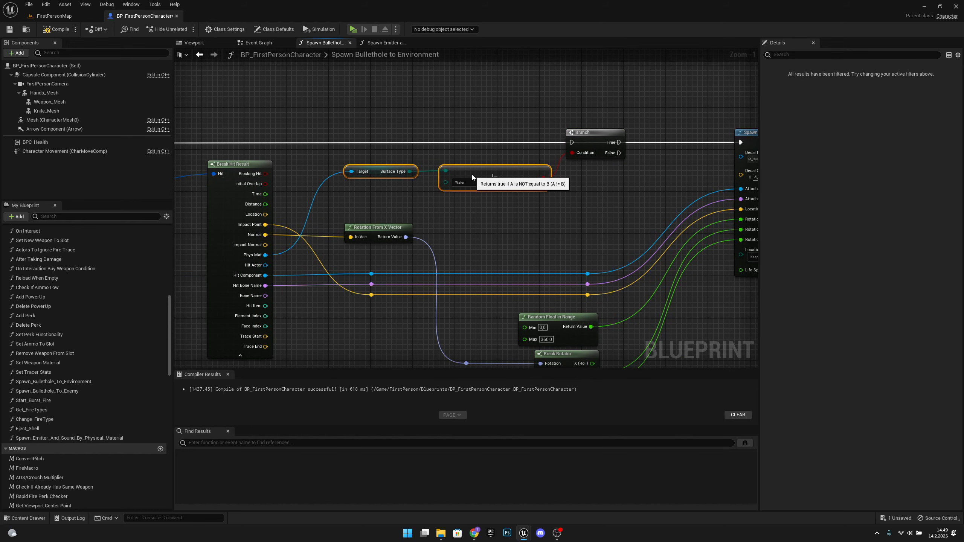
pyautogui.moveTo(626, 187); pyautogui.dragTo(520, 200, button='right')
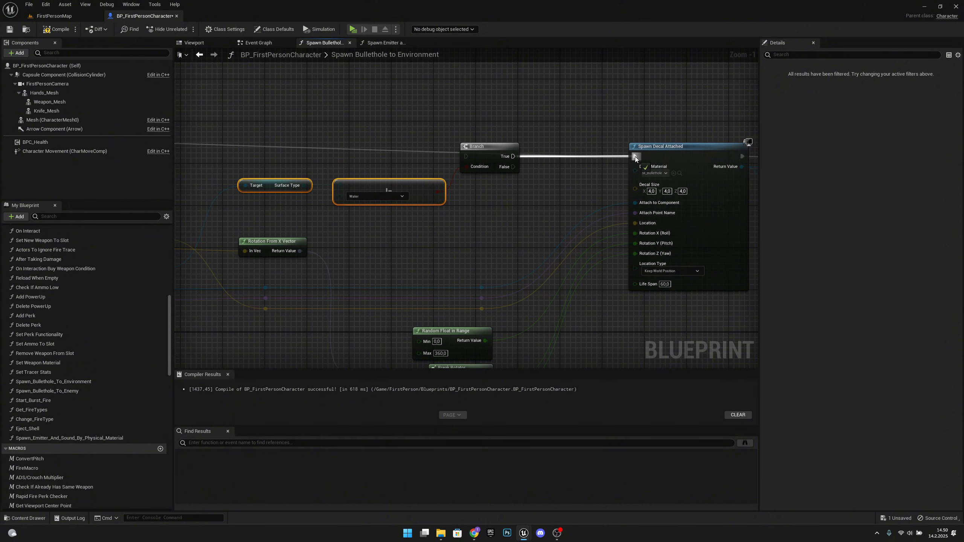
pyautogui.moveTo(401, 194); pyautogui.dragTo(655, 211, button='right')
pyautogui.scroll(-1, 655, 210)
pyautogui.moveTo(325, 178); pyautogui.dragTo(710, 177)
pyautogui.moveTo(724, 182); pyautogui.dragTo(560, 164, button='right')
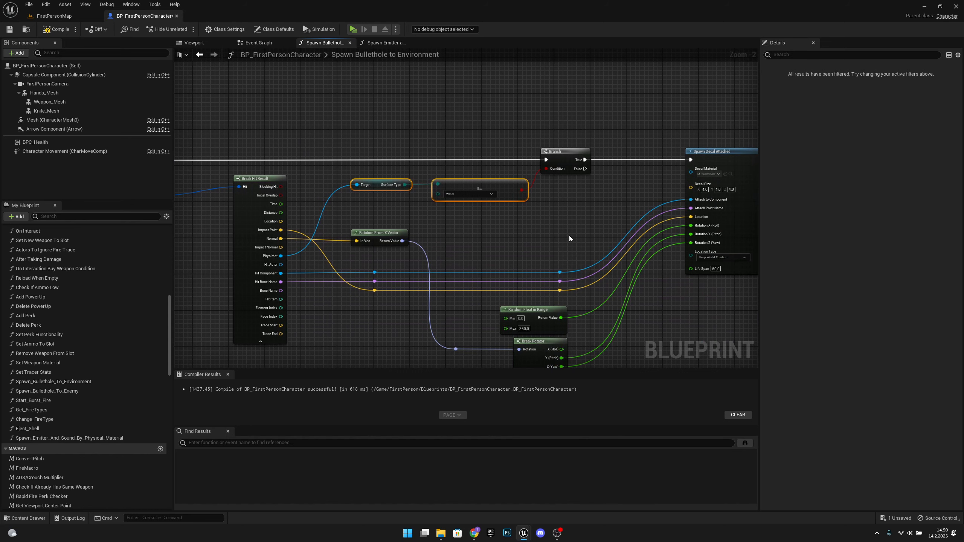
# - Compile the BP_FirstPersonCharacter blueprint and save the changes
pyautogui.click(53, 30)
pyautogui.click(28, 5)
pyautogui.click(48, 41)
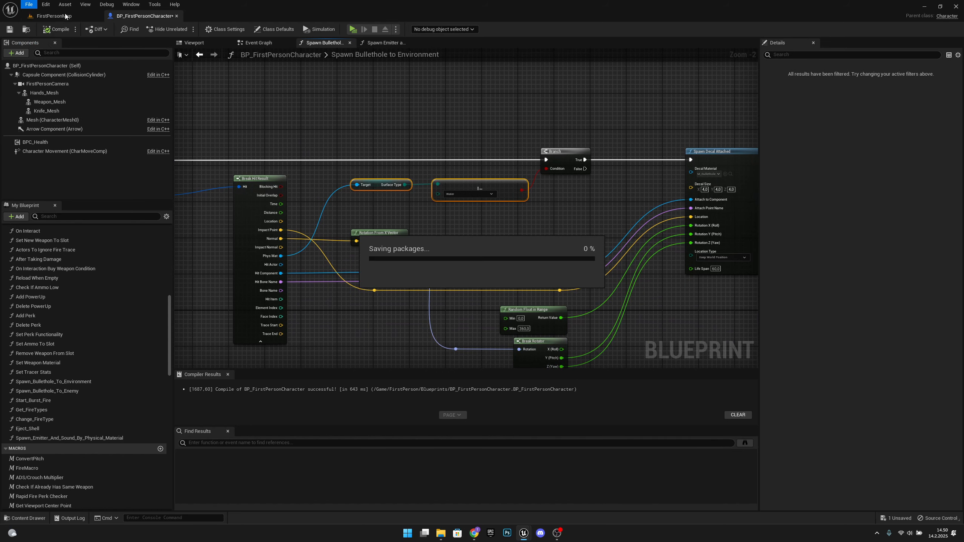
# - Play-test FirstPersonMap and fire the pistol repeatedly across the water block to check for bullet hole decals
pyautogui.click(67, 18)
pyautogui.click(166, 30)
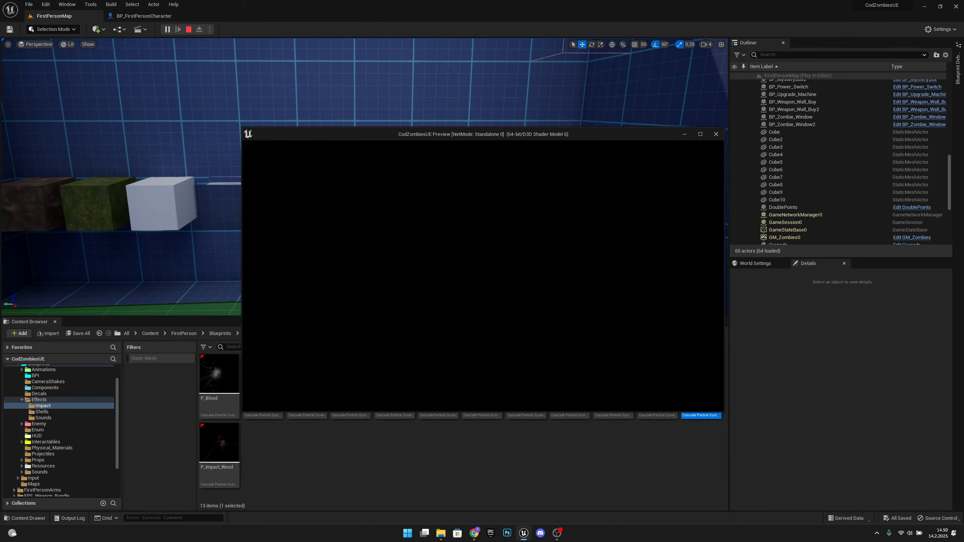
pyautogui.click(483, 276)
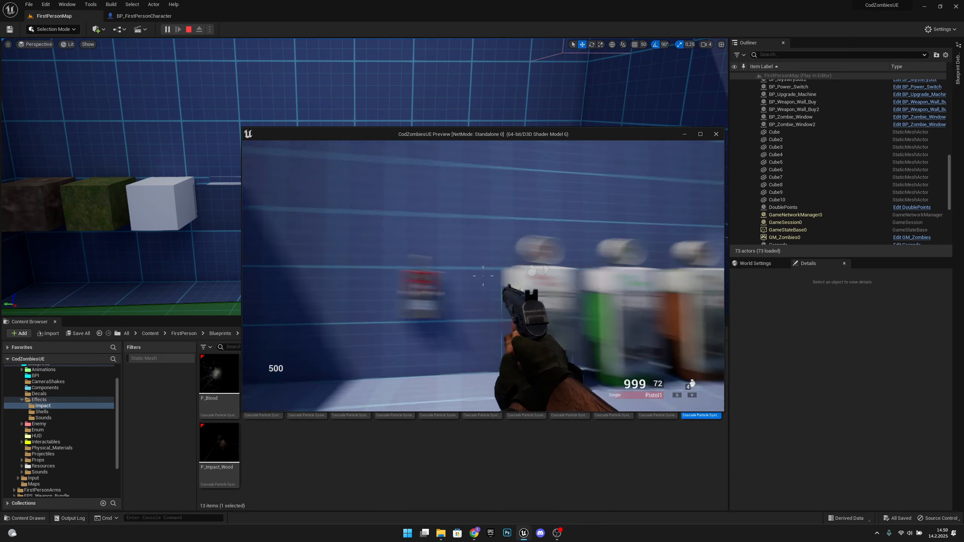
pyautogui.click(482, 276)
pyautogui.click(483, 276)
pyautogui.click(483, 276)
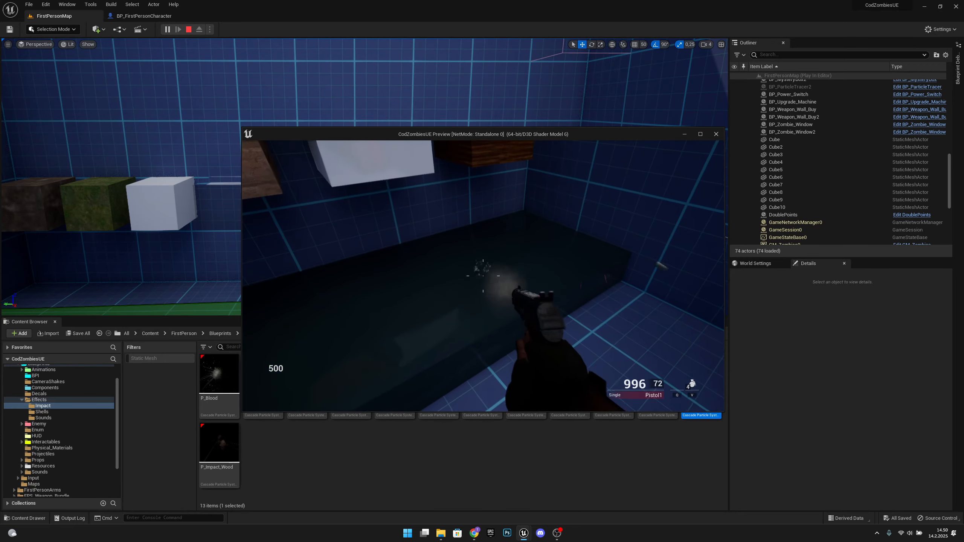
pyautogui.click(482, 276)
pyautogui.click(483, 276)
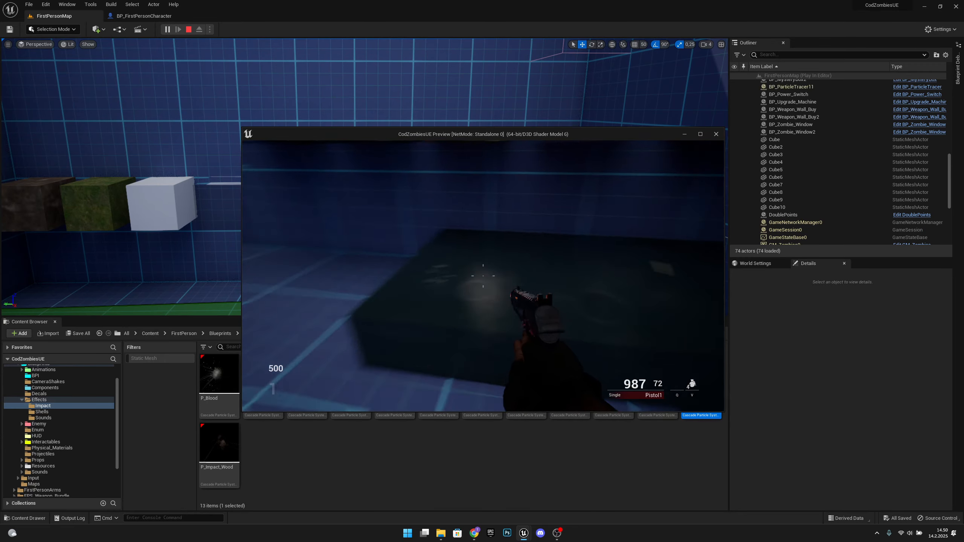
pyautogui.click(483, 276)
pyautogui.click(483, 276)
pyautogui.click(483, 276)
pyautogui.click(483, 276)
pyautogui.click(483, 276)
pyautogui.click(483, 276)
pyautogui.click(483, 276)
pyautogui.click(482, 276)
pyautogui.click(482, 276)
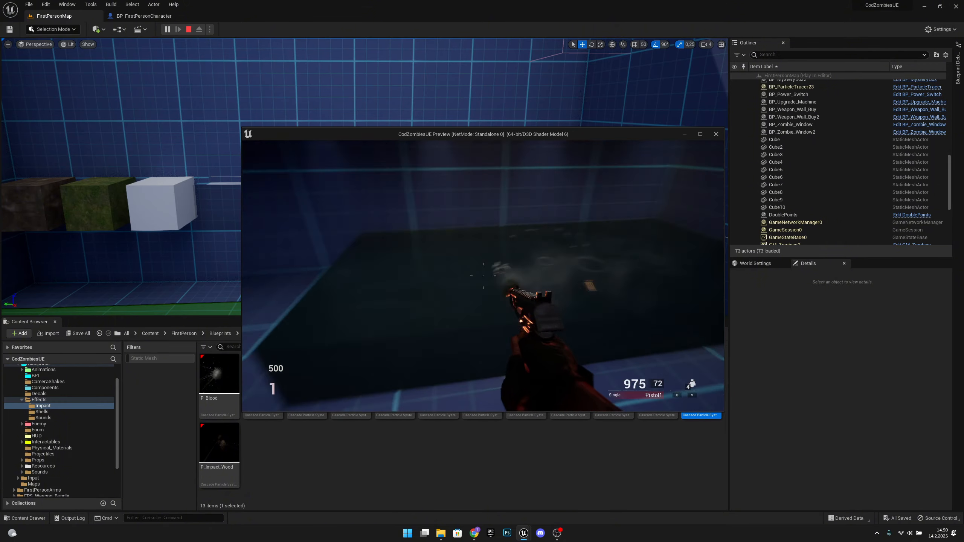
pyautogui.click(483, 276)
pyautogui.click(482, 276)
pyautogui.click(482, 276)
pyautogui.click(482, 276)
pyautogui.click(483, 276)
pyautogui.click(483, 276)
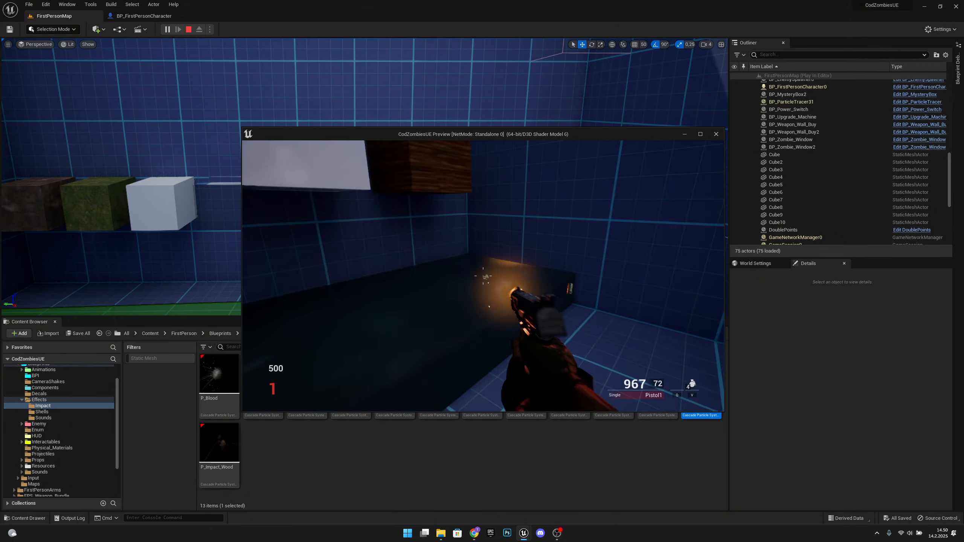
pyautogui.click(483, 276)
pyautogui.click(482, 276)
pyautogui.click(483, 276)
pyautogui.click(482, 276)
pyautogui.click(483, 276)
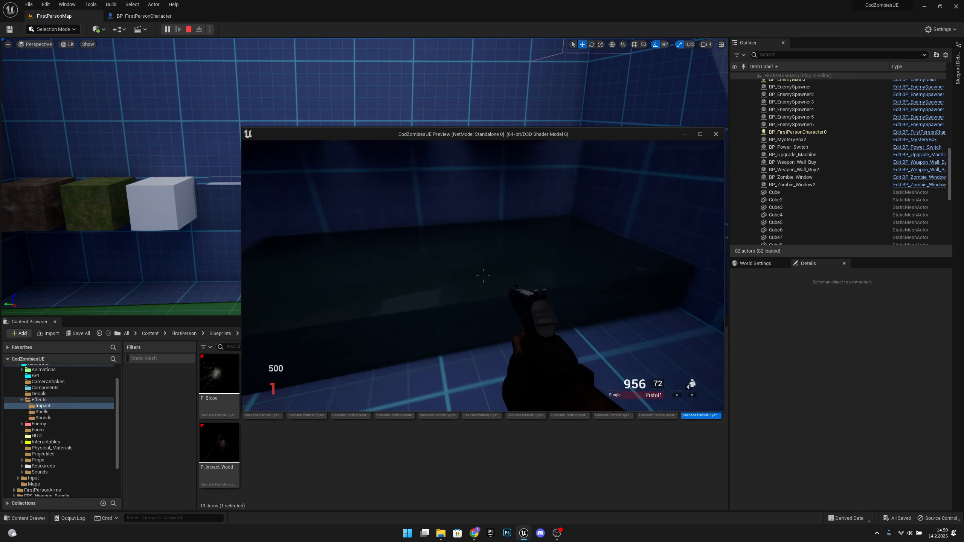
pyautogui.click(482, 276)
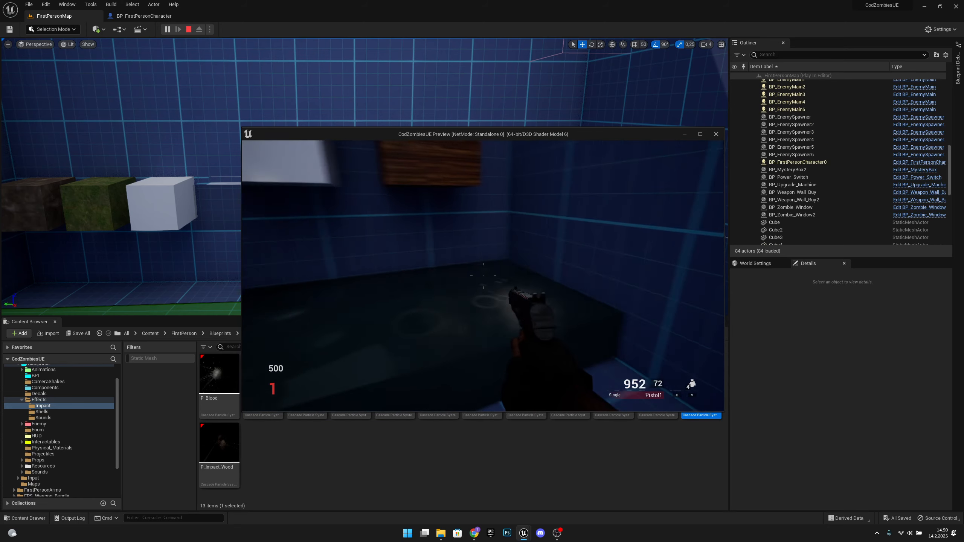
# - Shoot the dark wood block, the adjacent white block and the brown block to check their impacts and bullet holes
pyautogui.click(483, 276)
pyautogui.click(483, 276)
pyautogui.click(483, 276)
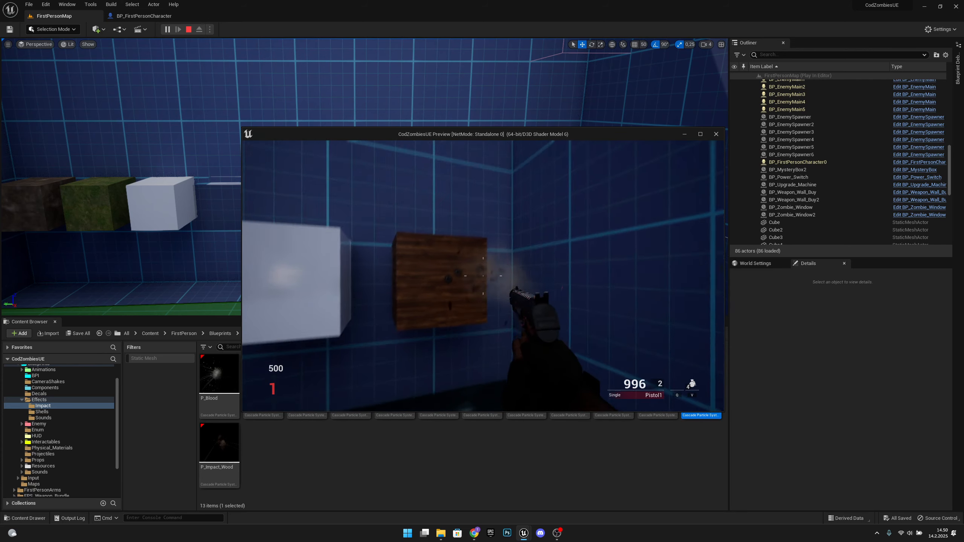
pyautogui.click(483, 276)
pyautogui.click(483, 276)
pyautogui.click(483, 276)
pyautogui.click(482, 276)
pyautogui.click(483, 276)
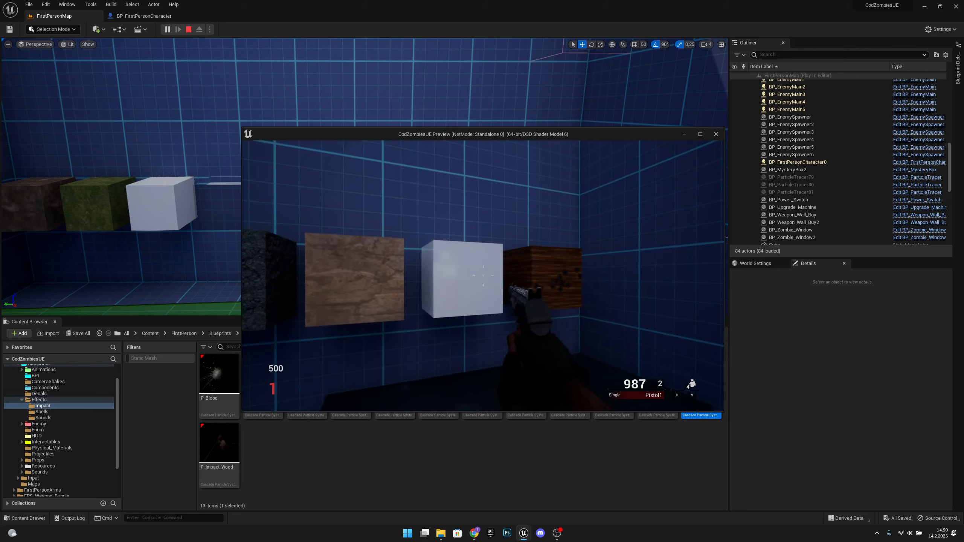
pyautogui.click(483, 276)
pyautogui.click(483, 276)
pyautogui.click(483, 276)
pyautogui.click(483, 276)
pyautogui.click(483, 276)
pyautogui.click(483, 276)
pyautogui.click(483, 276)
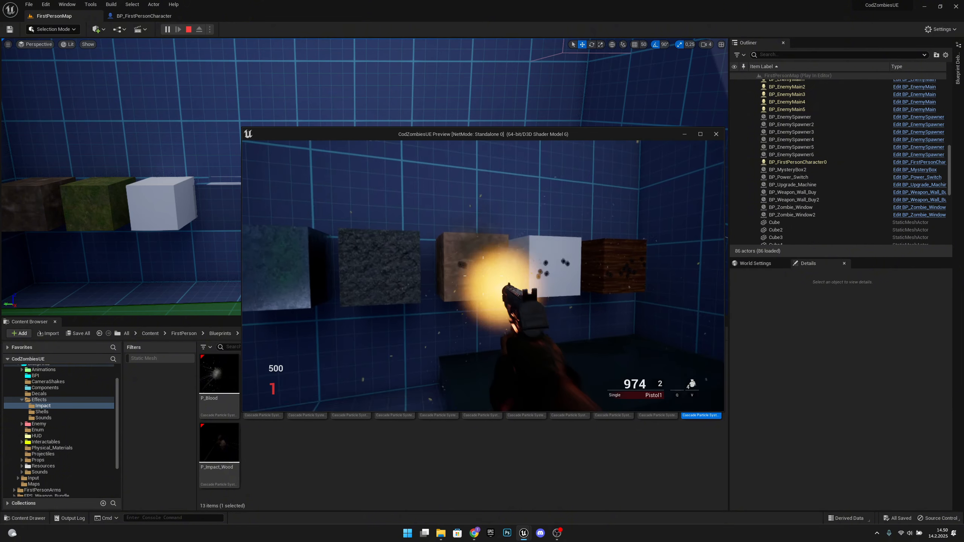
# - Fire at the dark rock, metallic and glass blocks to check the bullet holes on each surface
pyautogui.click(483, 276)
pyautogui.click(483, 276)
pyautogui.click(483, 276)
pyautogui.click(483, 276)
pyautogui.click(482, 276)
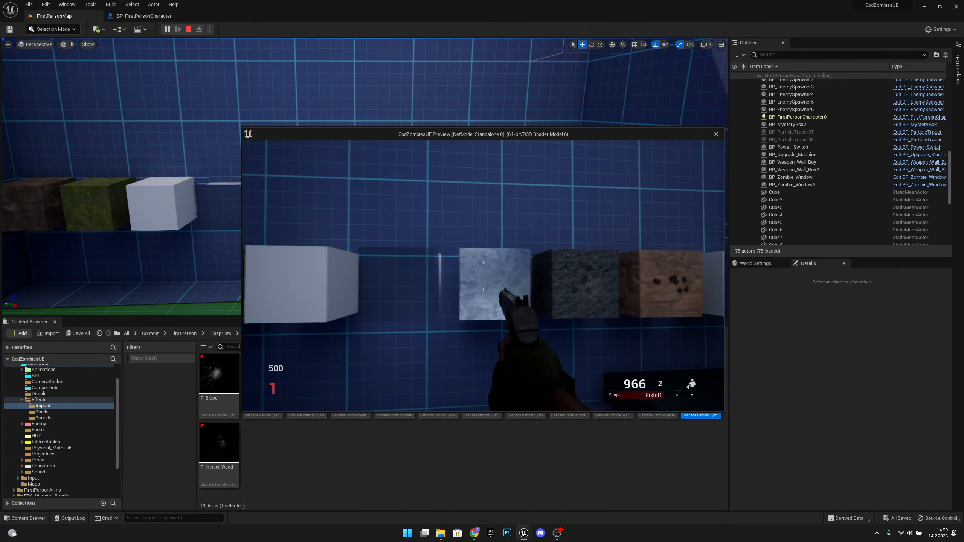
pyautogui.click(483, 276)
pyautogui.click(483, 276)
pyautogui.click(483, 276)
pyautogui.click(483, 276)
pyautogui.click(483, 276)
pyautogui.click(483, 276)
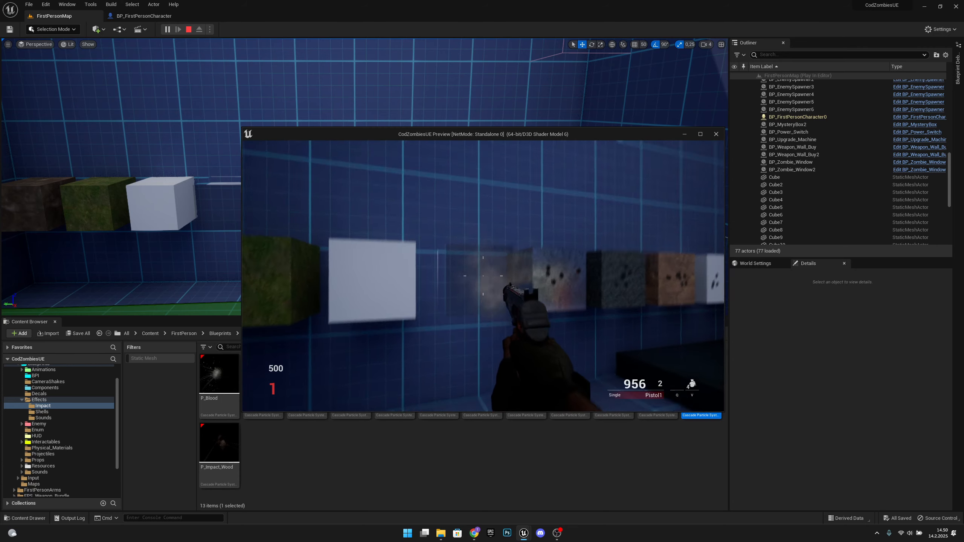
pyautogui.click(483, 276)
pyautogui.click(482, 276)
pyautogui.click(483, 276)
pyautogui.click(483, 276)
pyautogui.click(483, 276)
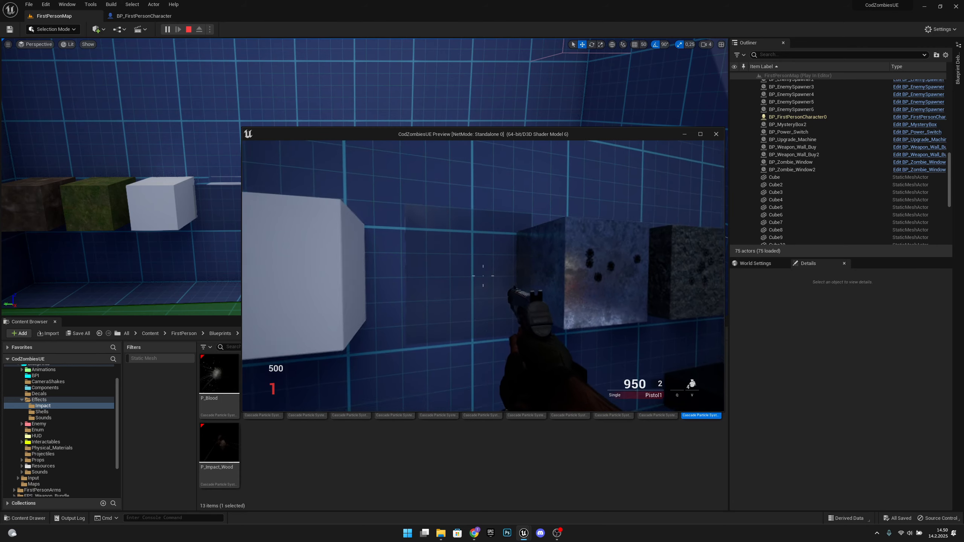
# - Shoot the white block beside the glass, the mossy green block and the dirt block, and back away to view the row
pyautogui.click(483, 276)
pyautogui.click(483, 276)
pyautogui.click(483, 276)
pyautogui.click(483, 276)
pyautogui.click(483, 276)
pyautogui.click(483, 276)
pyautogui.click(483, 276)
pyautogui.click(483, 276)
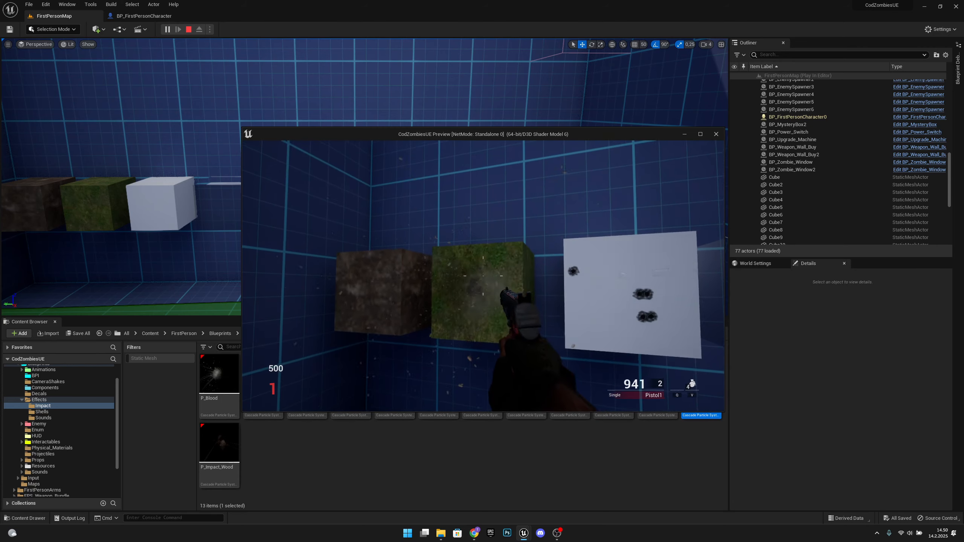
pyautogui.click(483, 276)
pyautogui.click(483, 276)
pyautogui.click(482, 276)
pyautogui.click(483, 276)
pyautogui.click(482, 276)
pyautogui.click(483, 276)
pyautogui.click(483, 276)
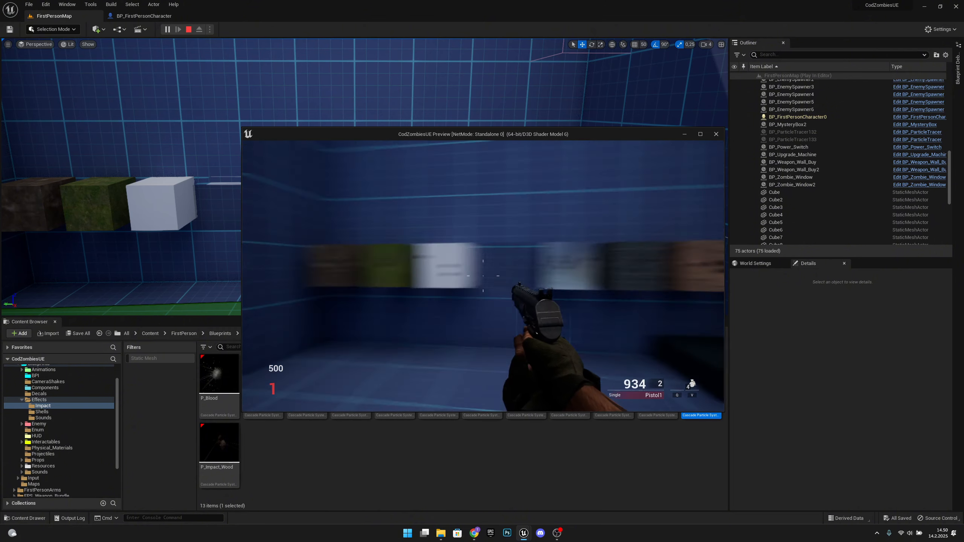
pyautogui.press('s')
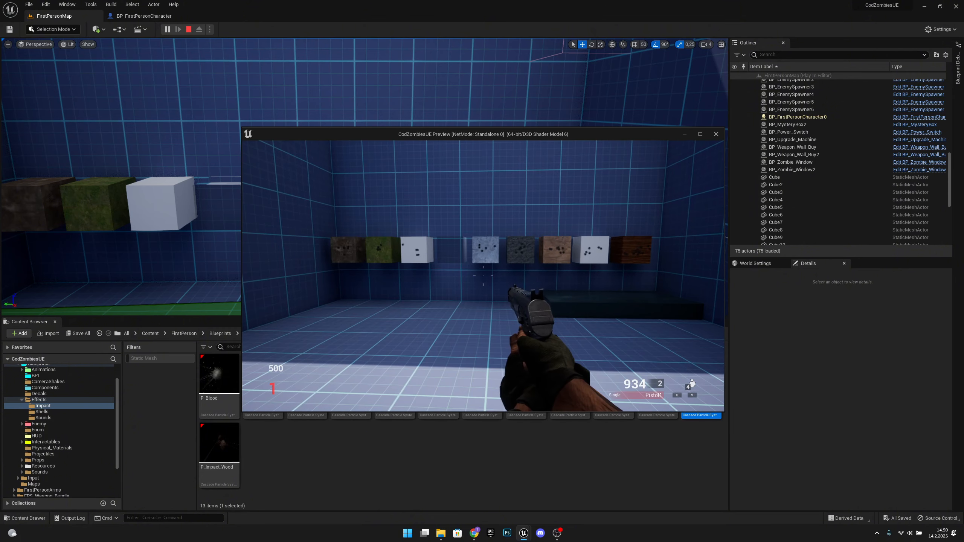